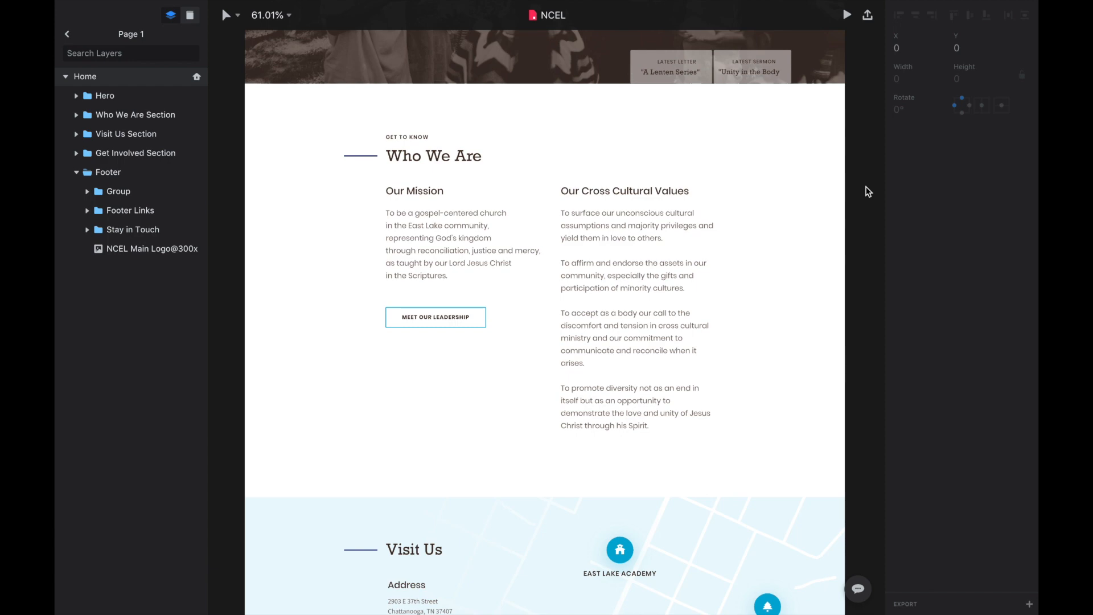
Examine the mockup's Who We Are, Visit Us and Get Involved sections and their text layers
{"action": "scroll", "coordinate": [868, 192], "scroll_direction": "down", "scroll_amount": 8}
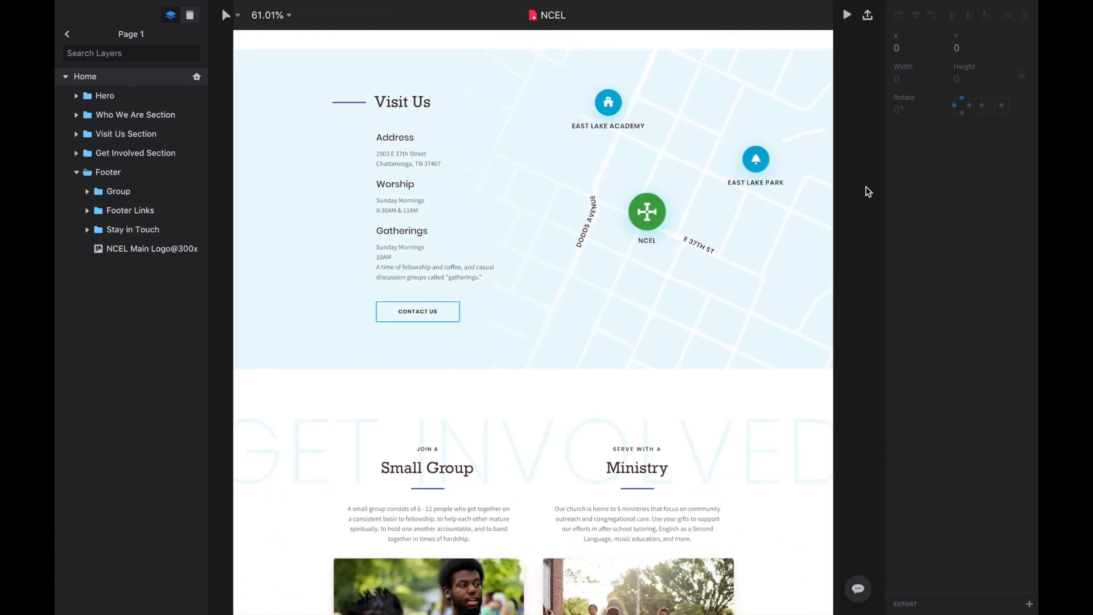
{"action": "scroll", "coordinate": [868, 191], "scroll_direction": "down", "scroll_amount": 3}
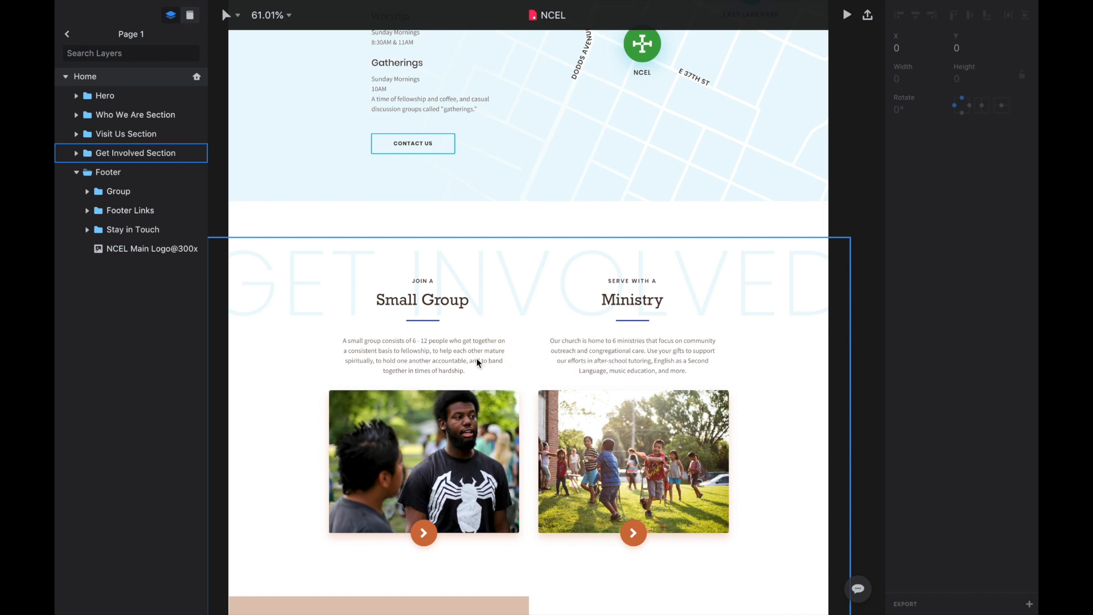
{"action": "left_click", "coordinate": [642, 357]}
{"action": "left_click", "coordinate": [642, 357]}
{"action": "left_click", "coordinate": [642, 357]}
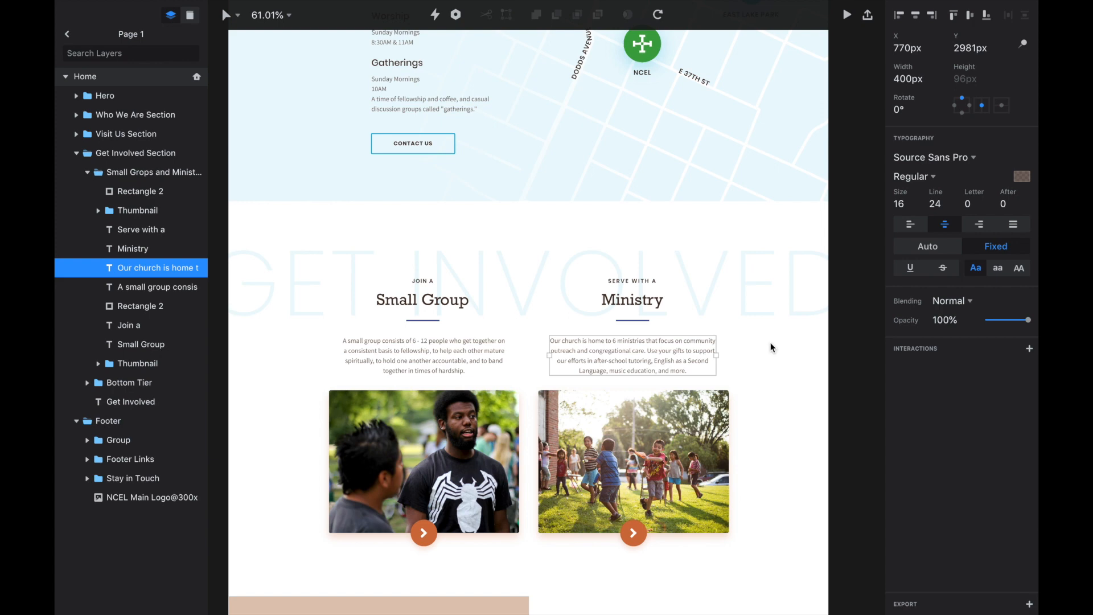
{"action": "scroll", "coordinate": [771, 342], "scroll_direction": "up", "scroll_amount": 10}
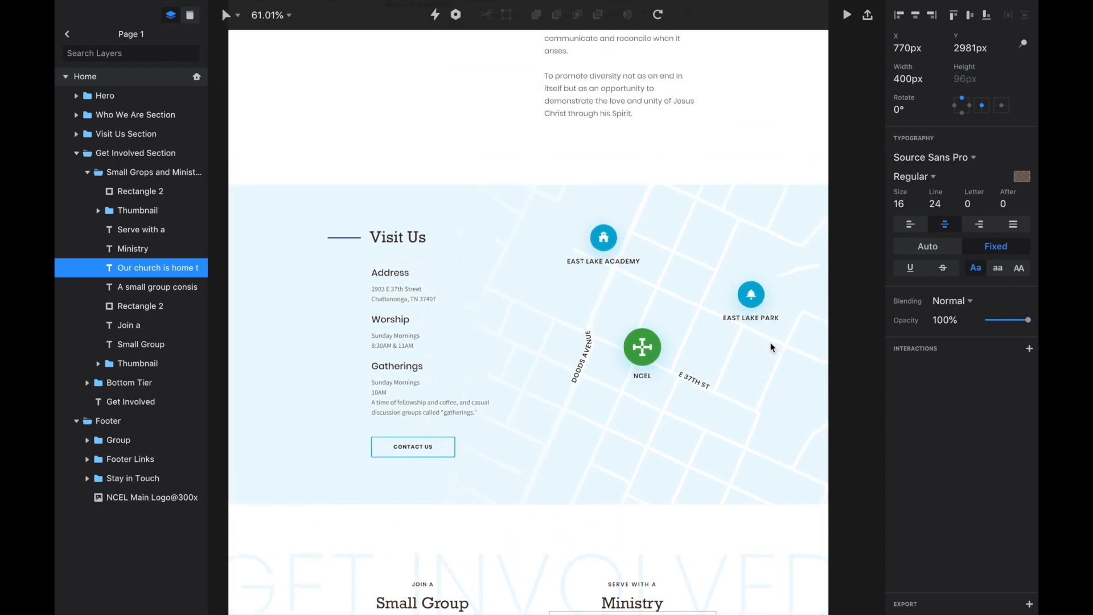
{"action": "scroll", "coordinate": [770, 343], "scroll_direction": "up", "scroll_amount": 9}
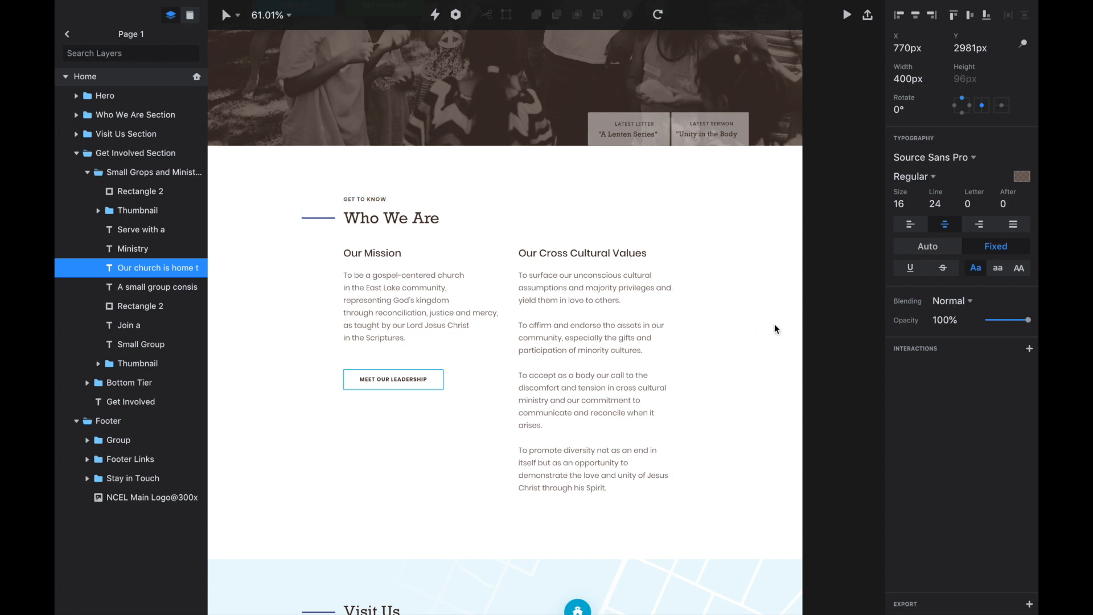
{"action": "scroll", "coordinate": [774, 325], "scroll_direction": "down", "scroll_amount": 1}
{"action": "scroll", "coordinate": [775, 329], "scroll_direction": "down", "scroll_amount": 1}
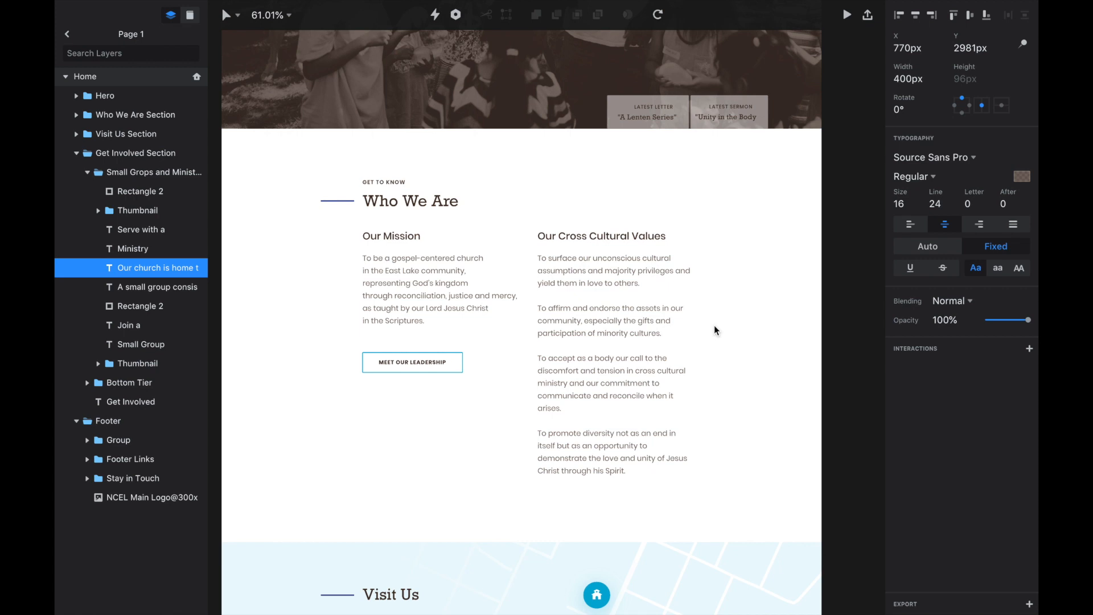
{"action": "scroll", "coordinate": [715, 328], "scroll_direction": "down", "scroll_amount": 3}
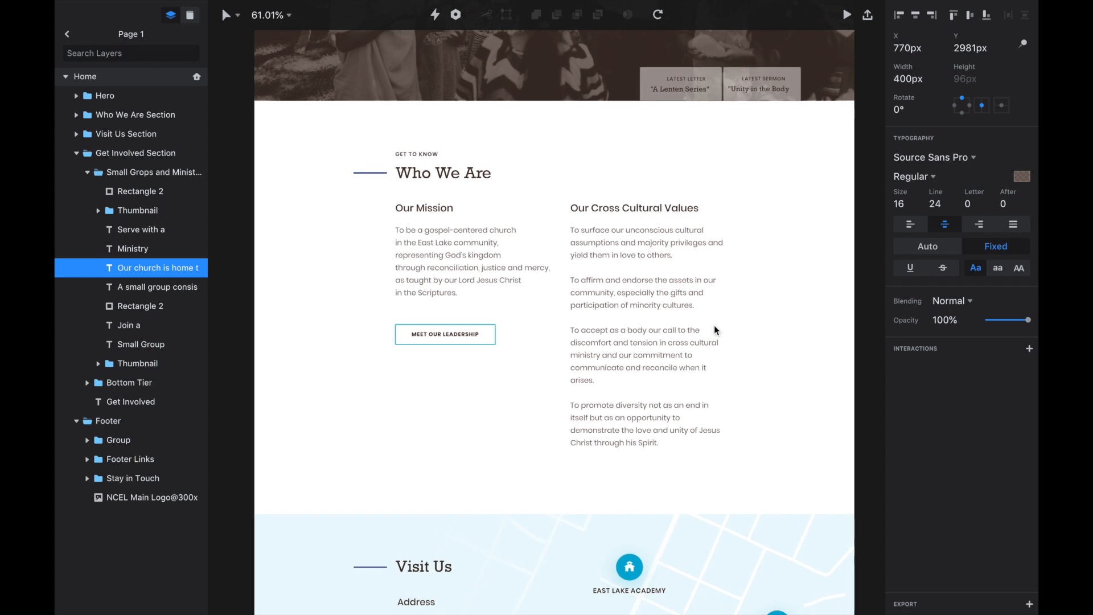
{"action": "scroll", "coordinate": [715, 329], "scroll_direction": "right", "scroll_amount": 1}
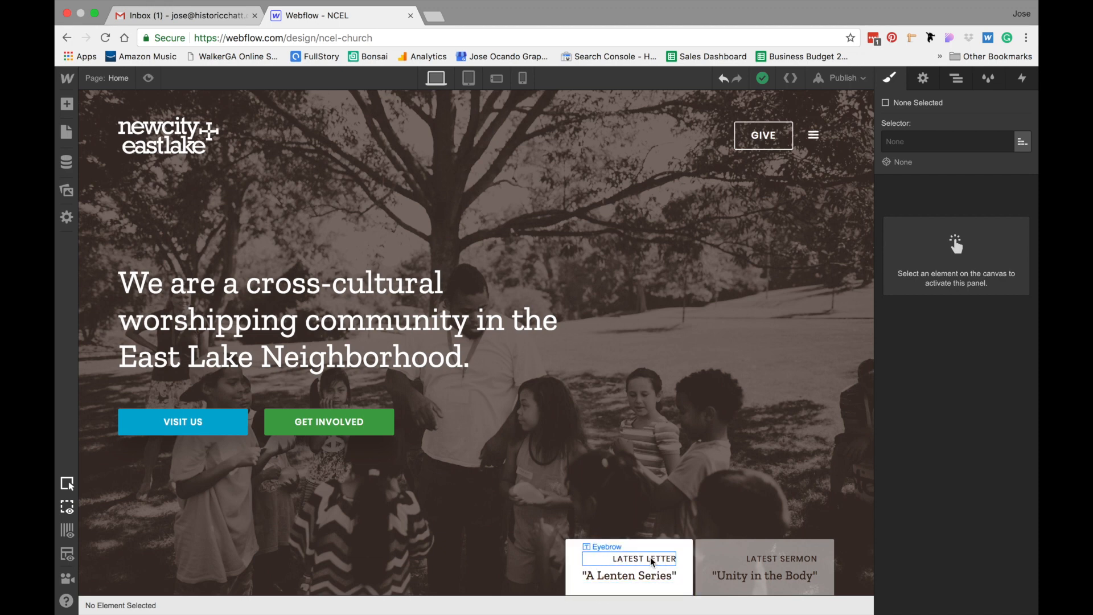
Add a Link Block inside the hero card container and give it the Hero Card class
{"action": "left_click", "coordinate": [66, 104]}
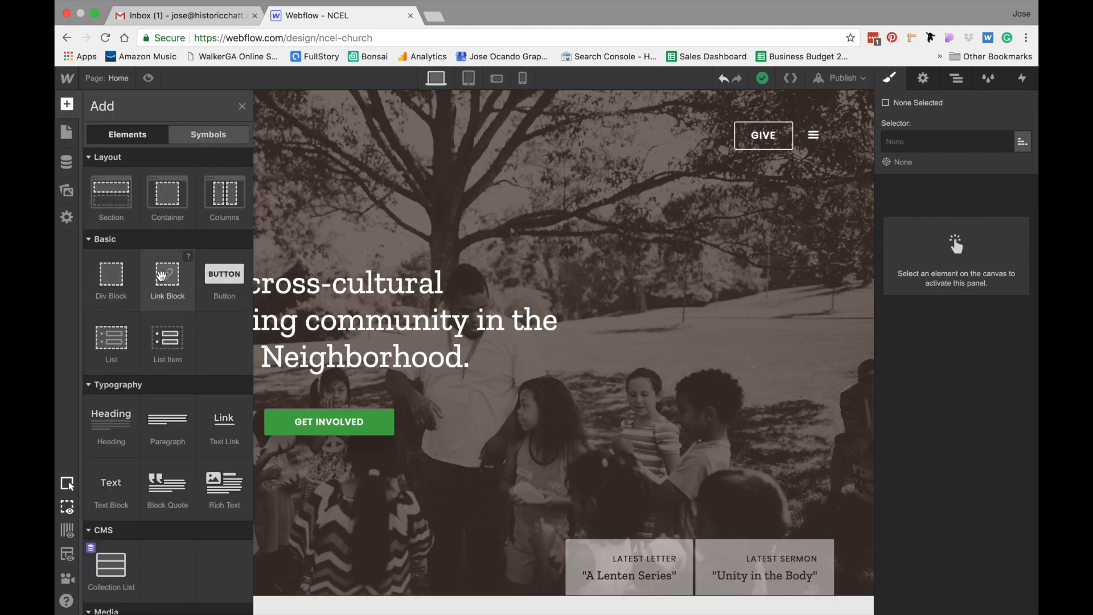
{"action": "left_click_drag", "start_coordinate": [162, 276], "coordinate": [548, 574]}
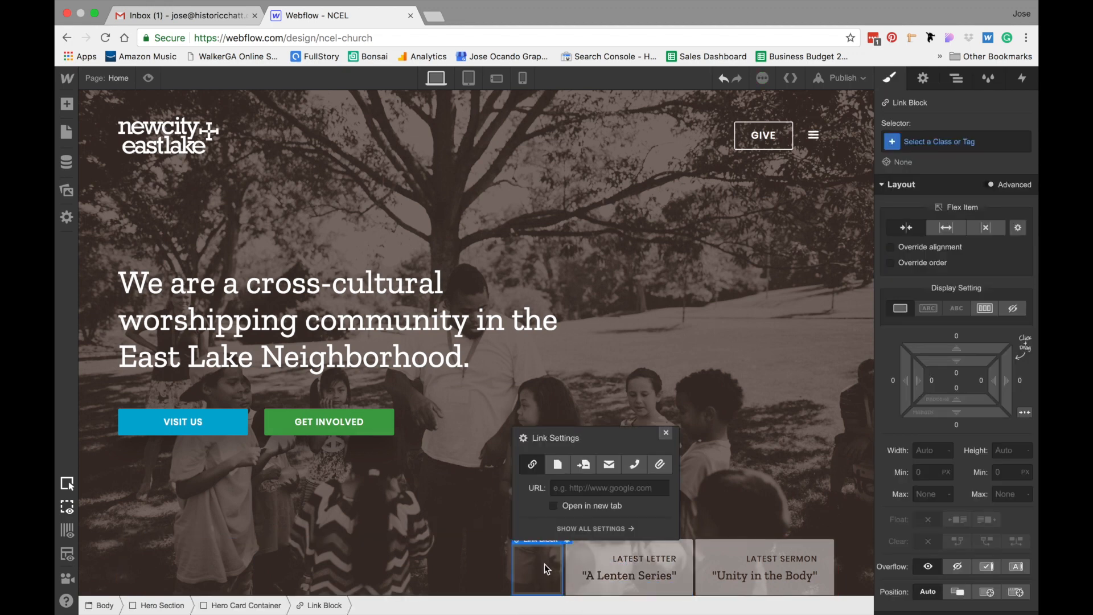
{"action": "left_click", "coordinate": [923, 143]}
{"action": "type", "text": "hero"}
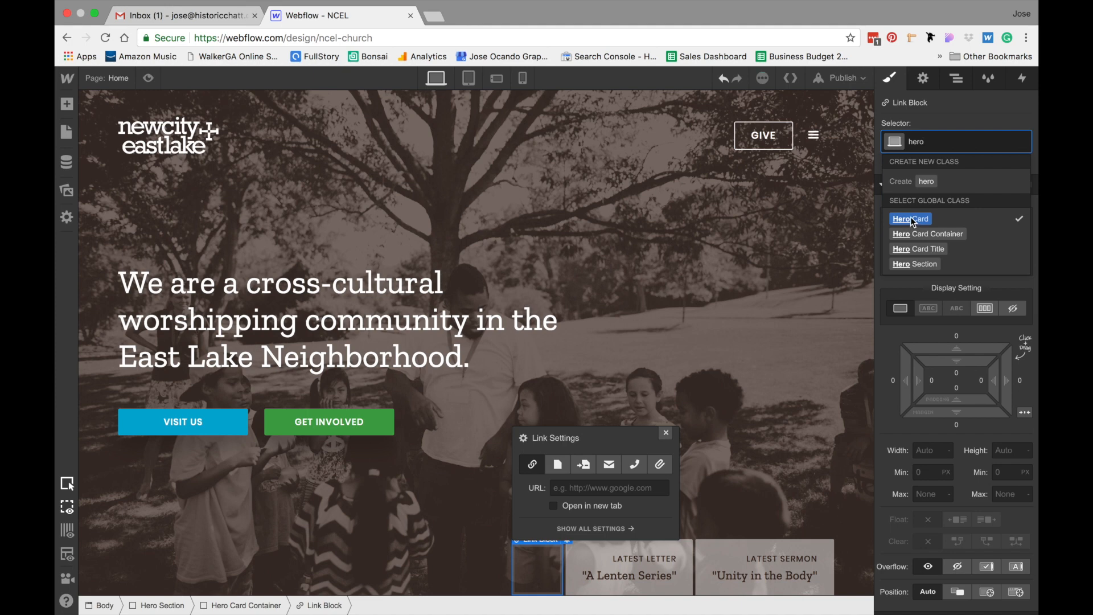
{"action": "left_click", "coordinate": [912, 219]}
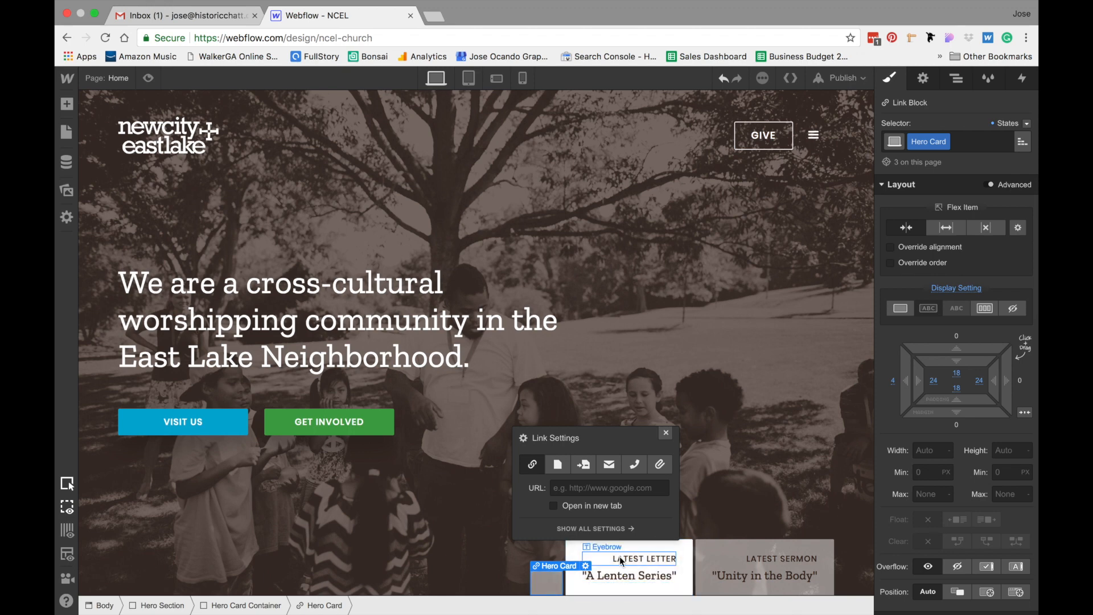
Move the Latest Letter card's contents into the new link block and delete the old empty card
{"action": "key", "text": "z"}
{"action": "left_click_drag", "start_coordinate": [545, 573], "coordinate": [548, 583]}
{"action": "left_click_drag", "start_coordinate": [631, 579], "coordinate": [524, 583]}
{"action": "key", "text": "Escape"}
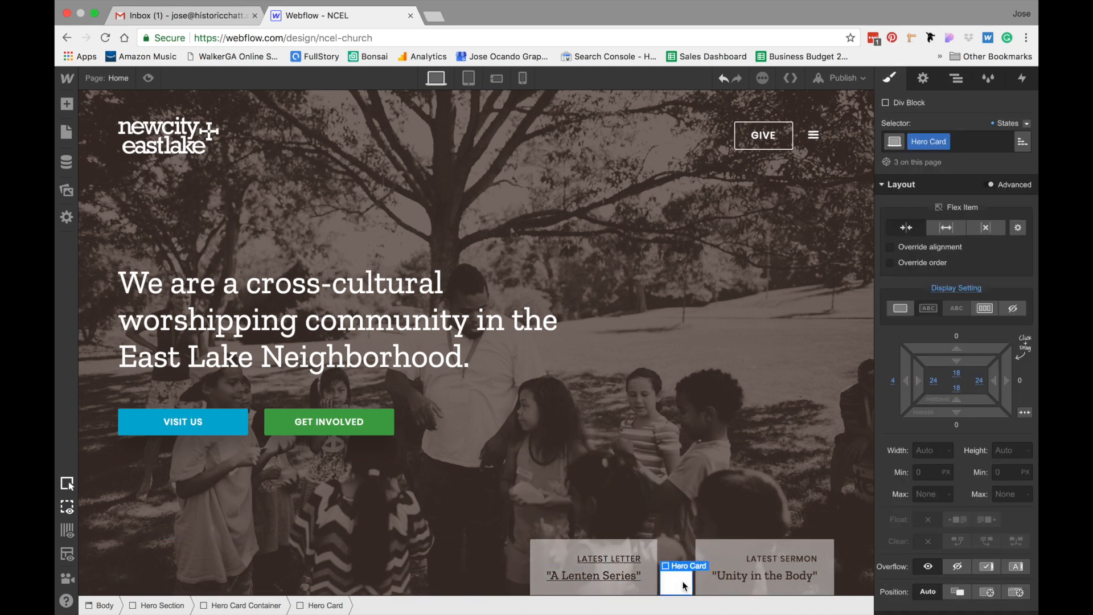
{"action": "key", "text": "Delete"}
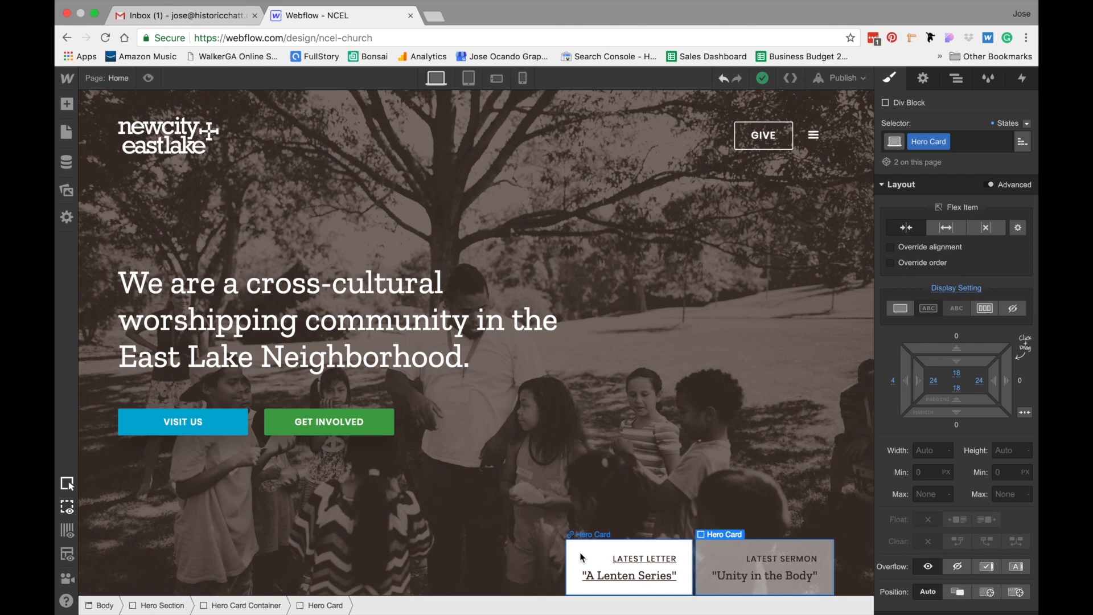
Remove the underline text decoration from the Hero Card link block
{"action": "left_click", "coordinate": [582, 557]}
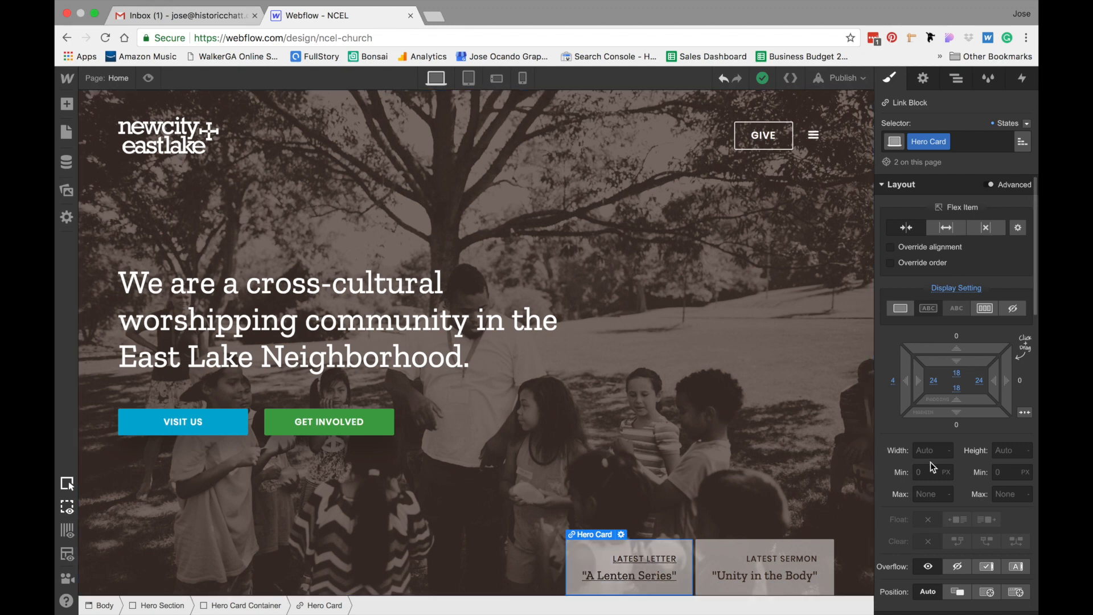
{"action": "scroll", "coordinate": [931, 463], "scroll_direction": "down", "scroll_amount": 6}
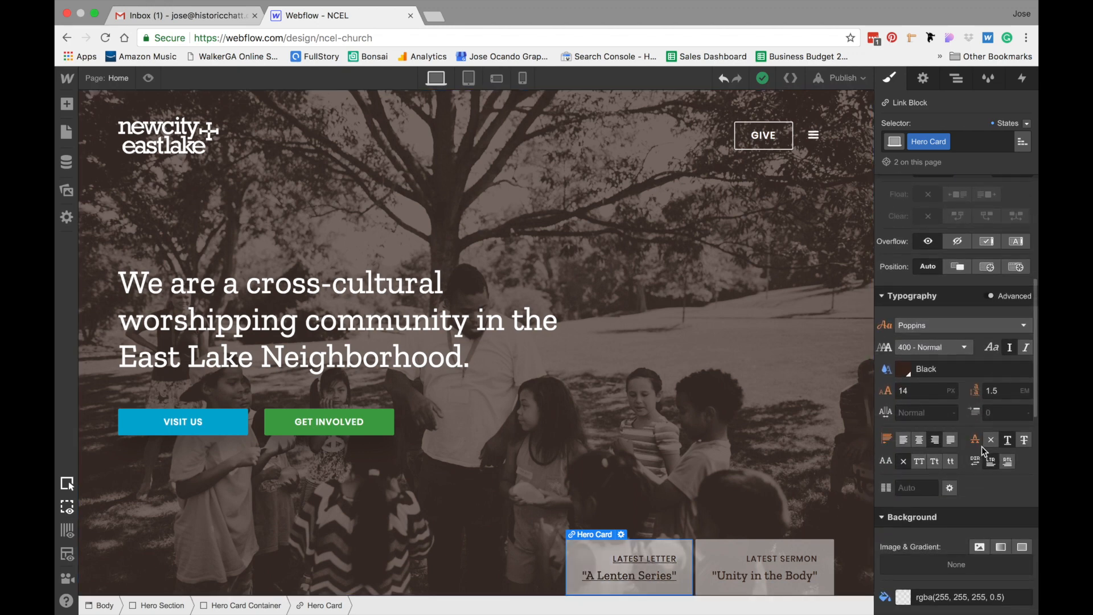
{"action": "left_click", "coordinate": [992, 441]}
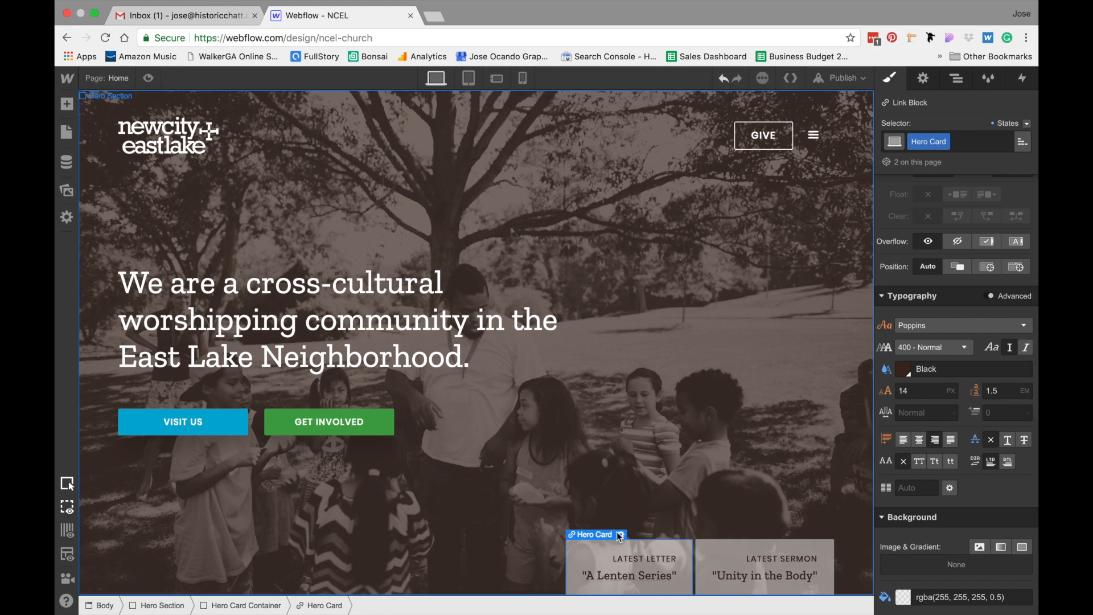
Paste a duplicate Hero Card link block and delete its text contents
{"action": "key", "text": "super+v"}
{"action": "left_click", "coordinate": [637, 559]}
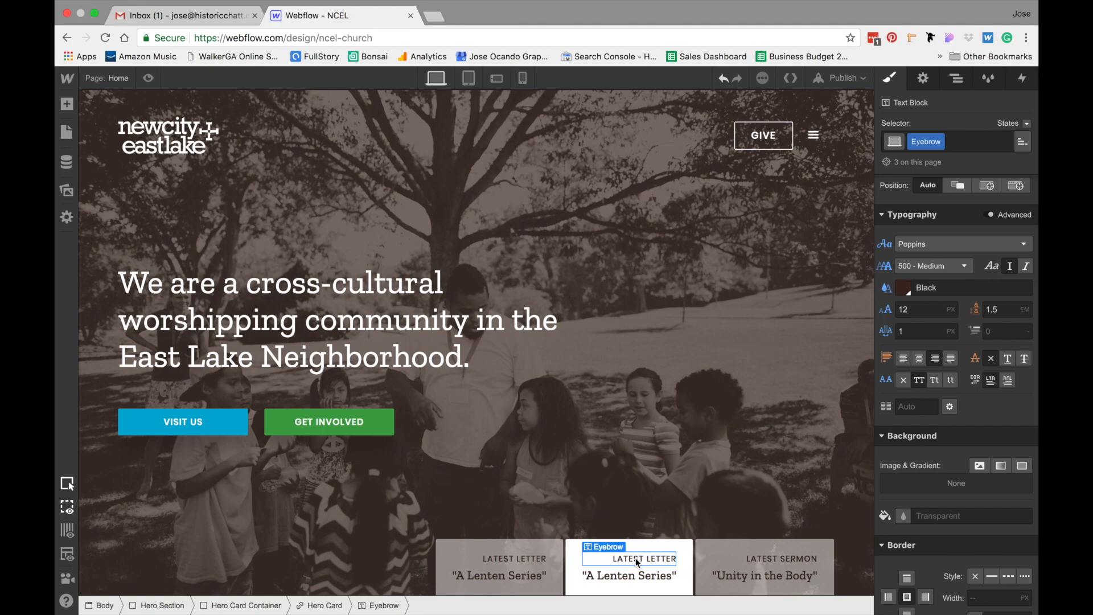
{"action": "key", "text": "Delete"}
{"action": "key", "text": "Delete"}
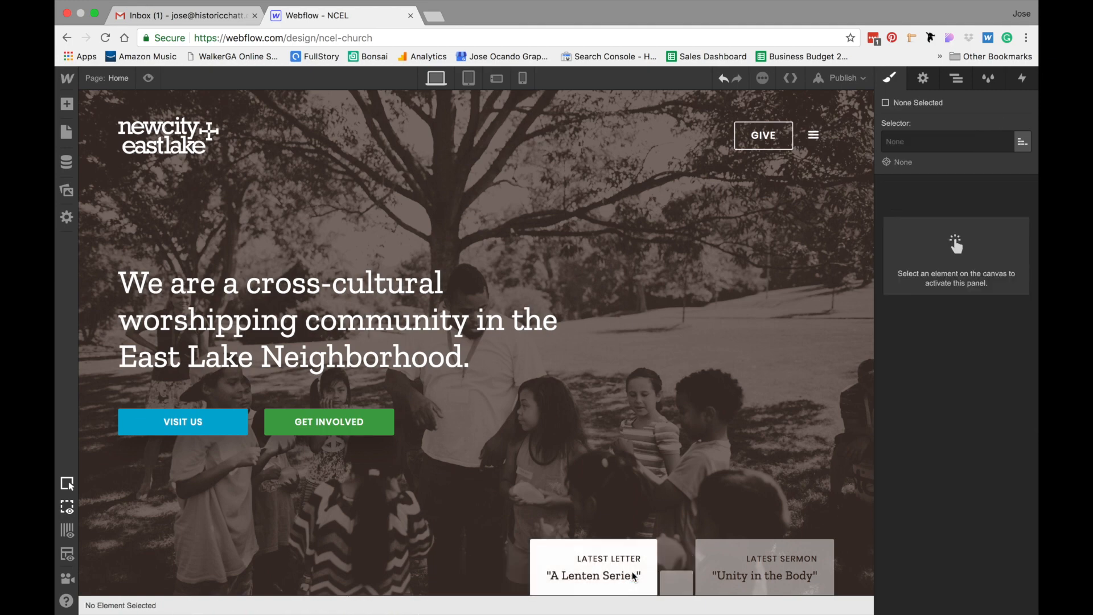
Move the Latest Sermon contents into the new link block and delete the old sermon card
{"action": "left_click_drag", "start_coordinate": [744, 564], "coordinate": [649, 583]}
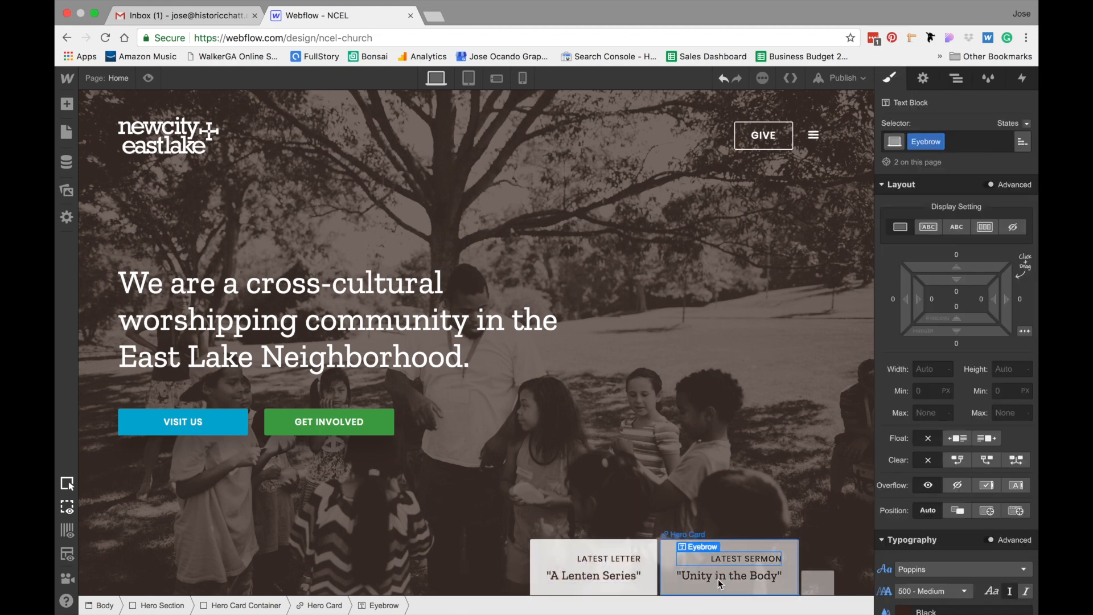
{"action": "left_click", "coordinate": [811, 579]}
{"action": "key", "text": "Delete"}
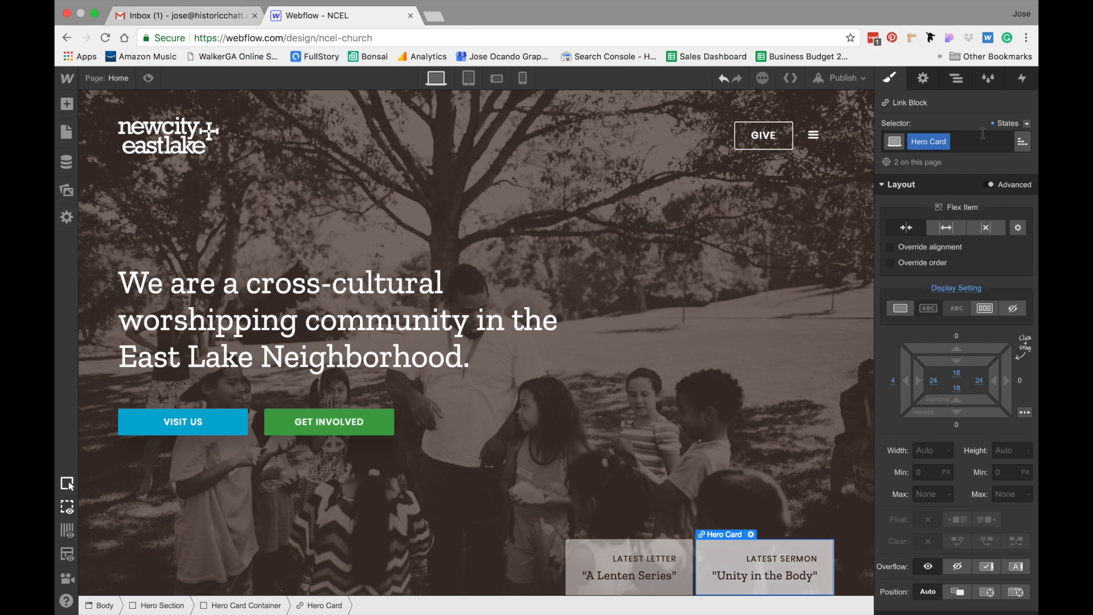
Try to link the Latest Sermon card to a page section
{"action": "left_click", "coordinate": [923, 78]}
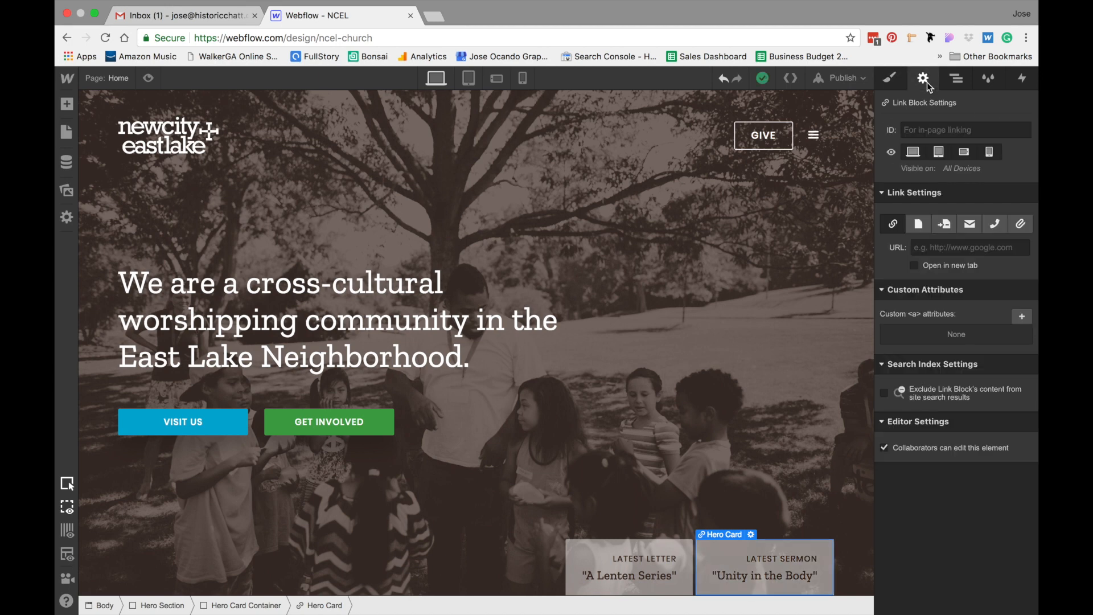
{"action": "left_click", "coordinate": [946, 225]}
{"action": "left_click", "coordinate": [938, 248]}
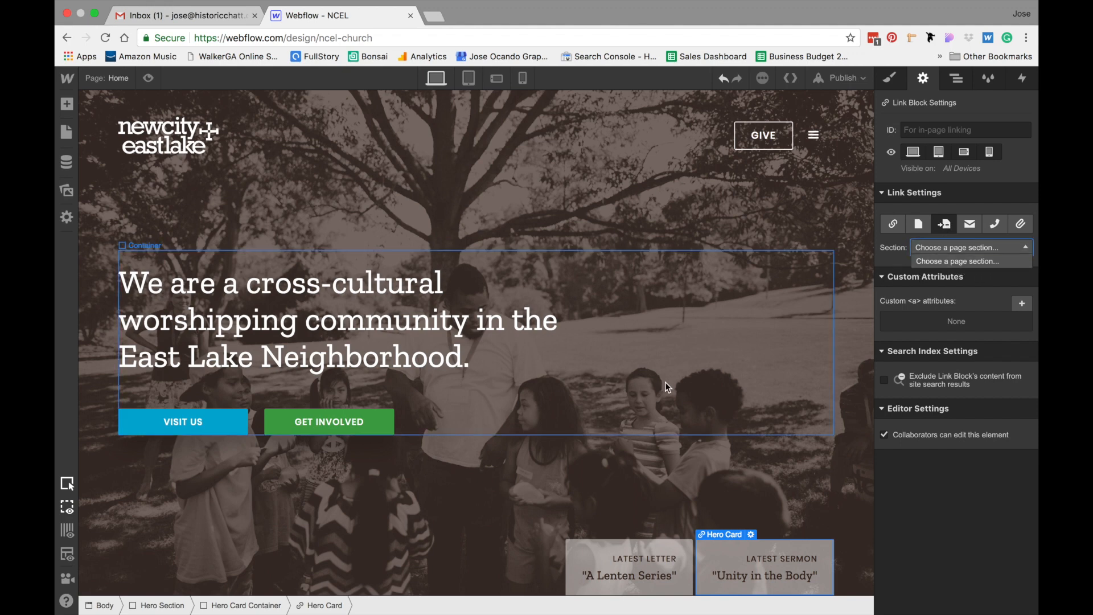
{"action": "left_click", "coordinate": [555, 467]}
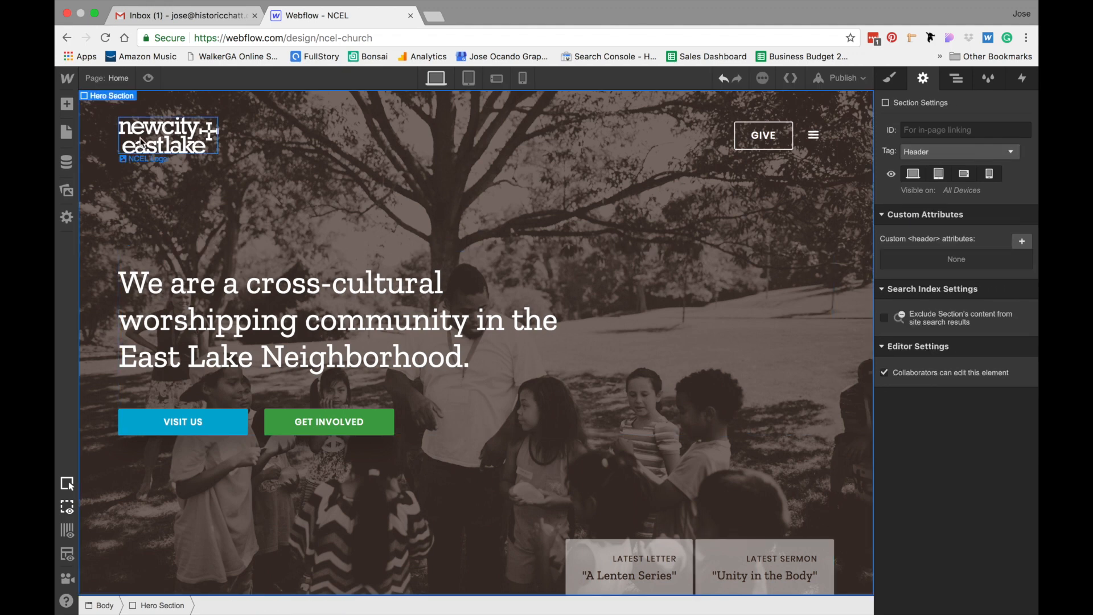
Add a new Section element to the page body below the hero
{"action": "left_click", "coordinate": [67, 103]}
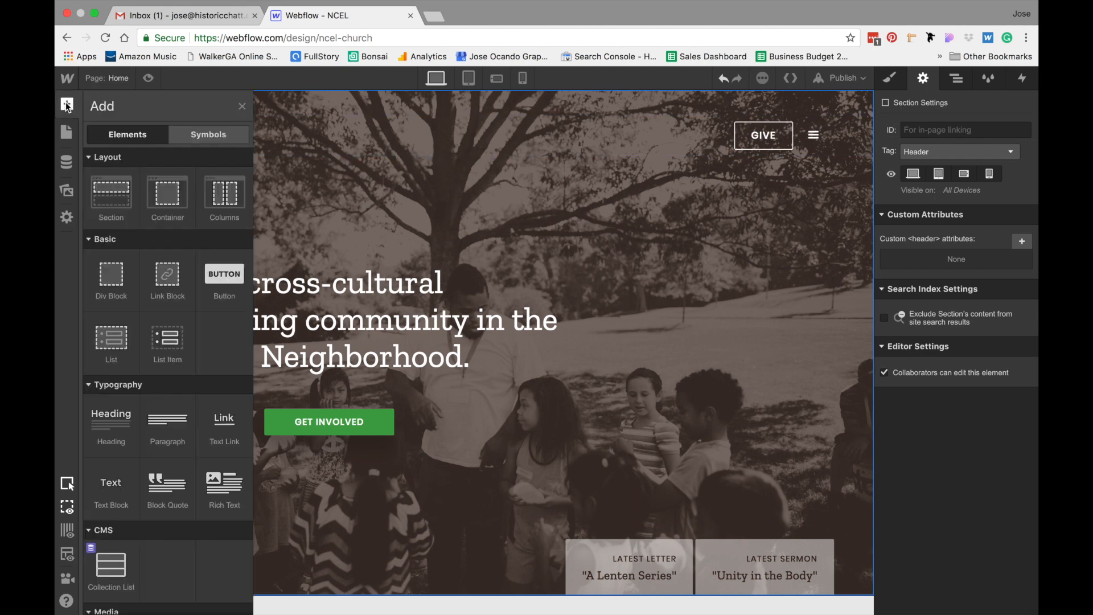
{"action": "left_click", "coordinate": [422, 456]}
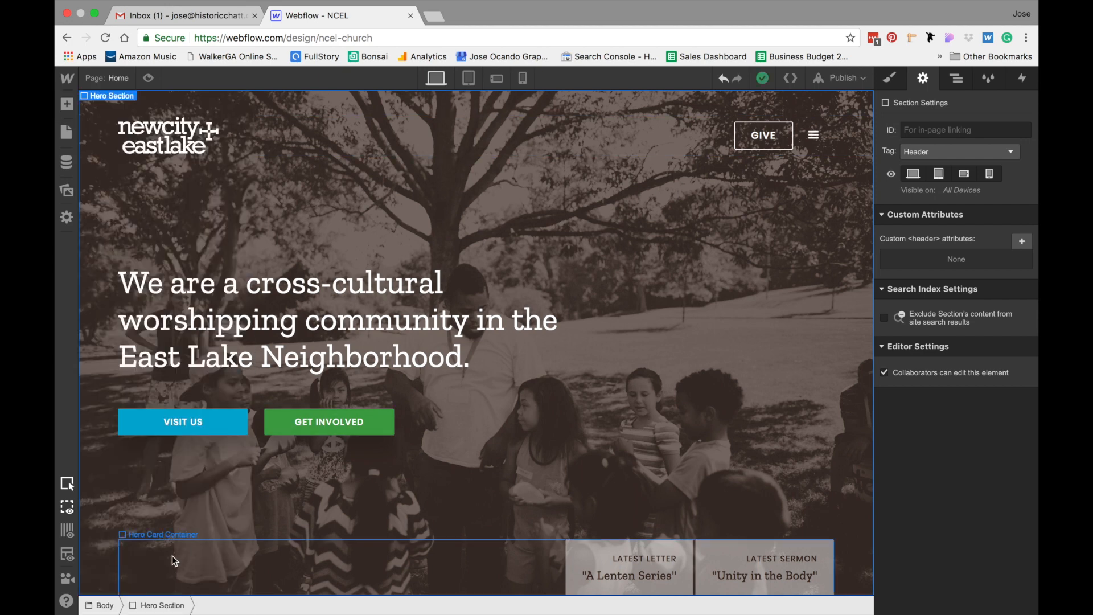
{"action": "left_click", "coordinate": [114, 607]}
{"action": "left_click", "coordinate": [67, 104]}
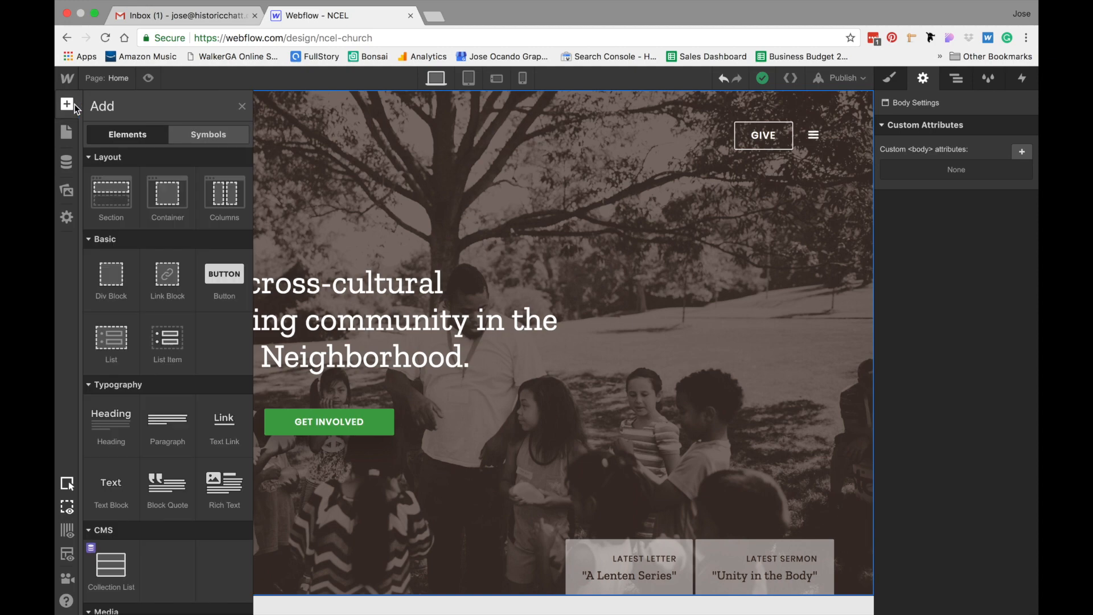
{"action": "left_click", "coordinate": [126, 180]}
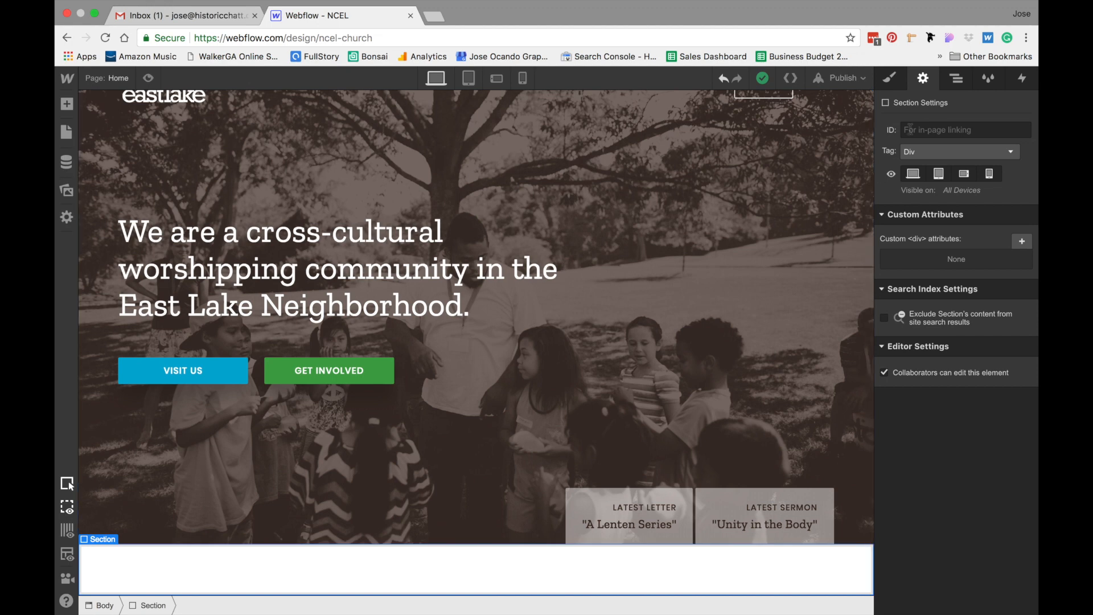
Create and apply a class named Section to the new section
{"action": "left_click", "coordinate": [890, 78]}
{"action": "left_click", "coordinate": [943, 140]}
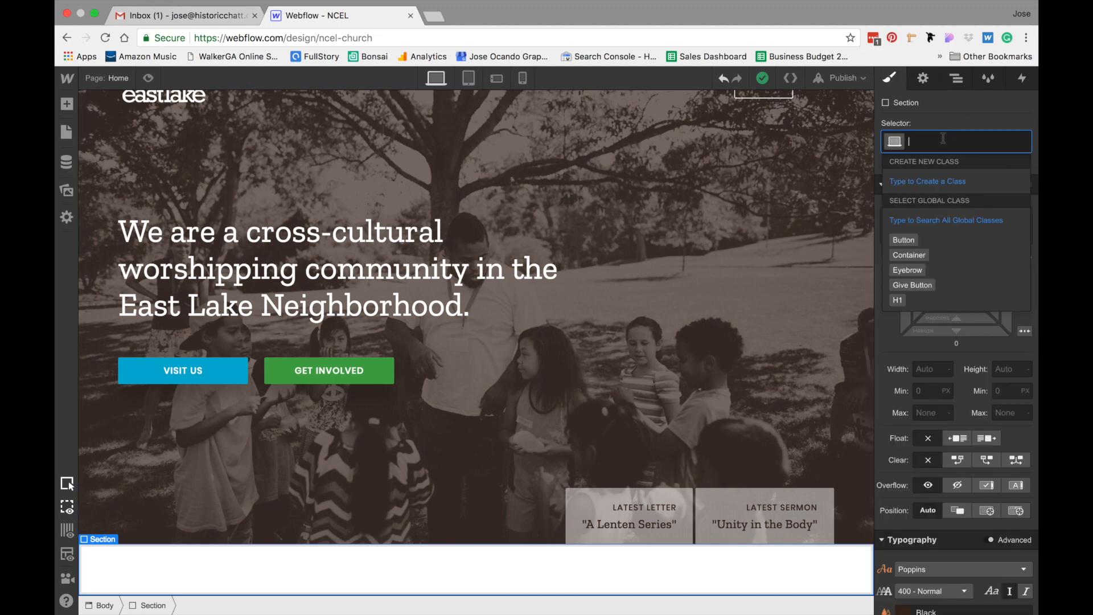
{"action": "type", "text": "Section"}
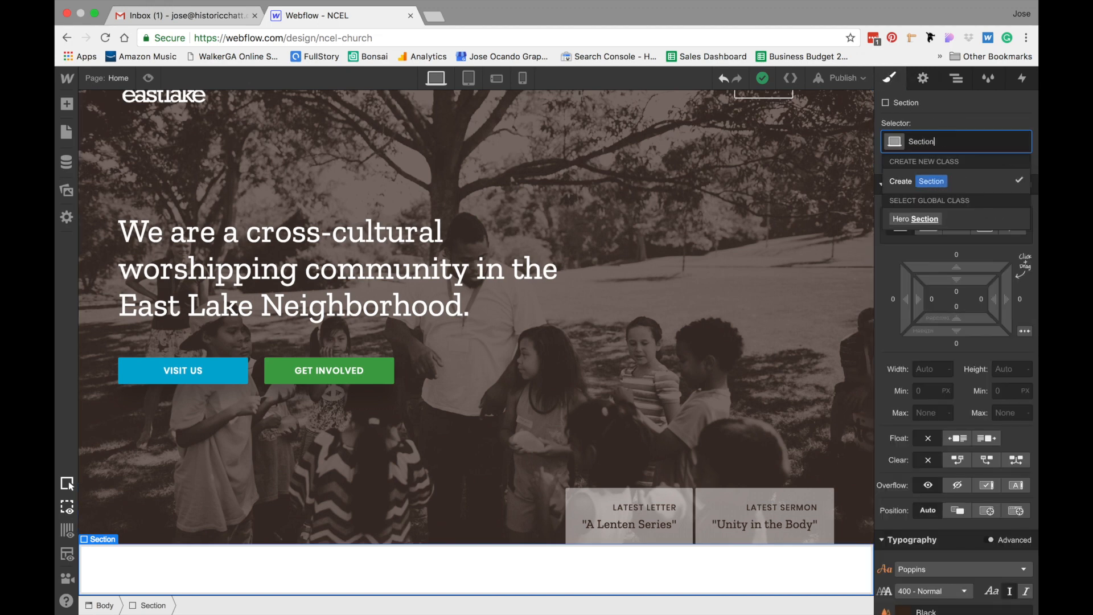
{"action": "key", "text": "Return"}
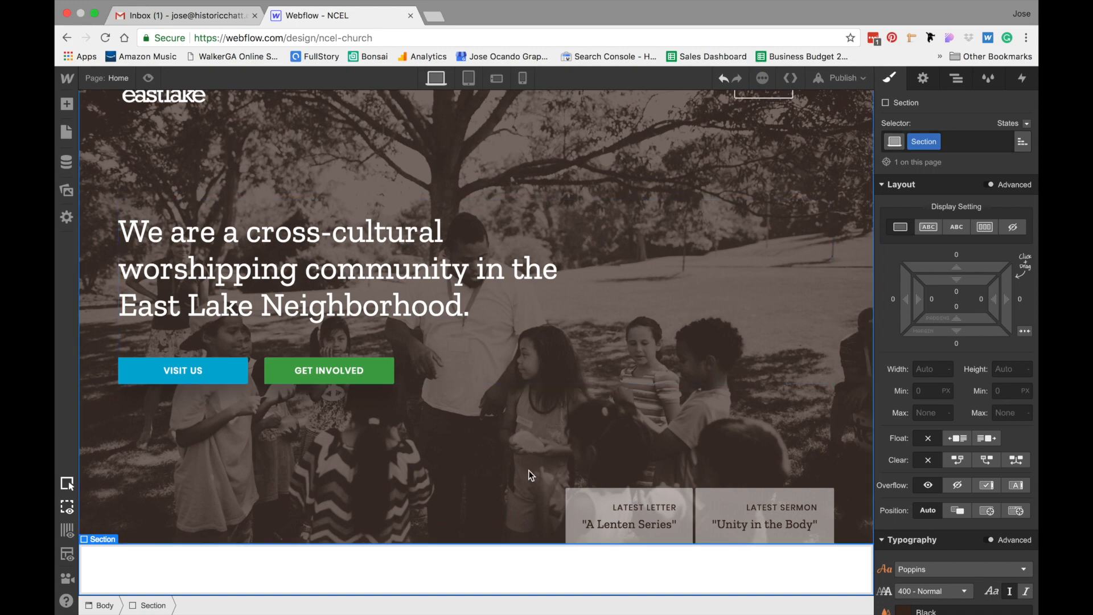
Set the Section's top and bottom padding to 60 px
{"action": "key", "text": "ctrl+Left"}
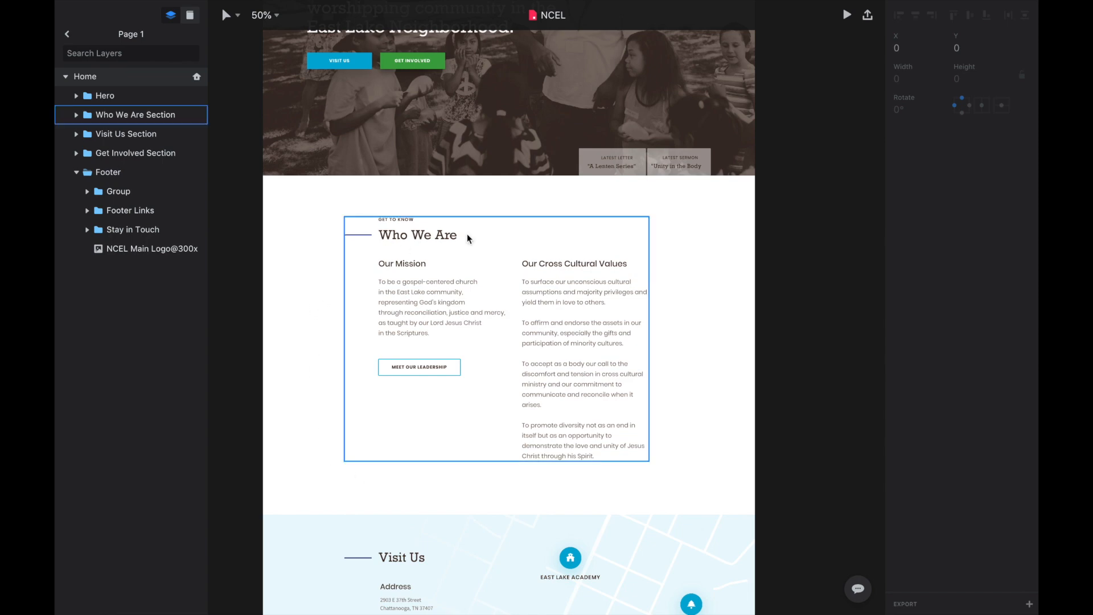
{"action": "key", "text": "ctrl+Right"}
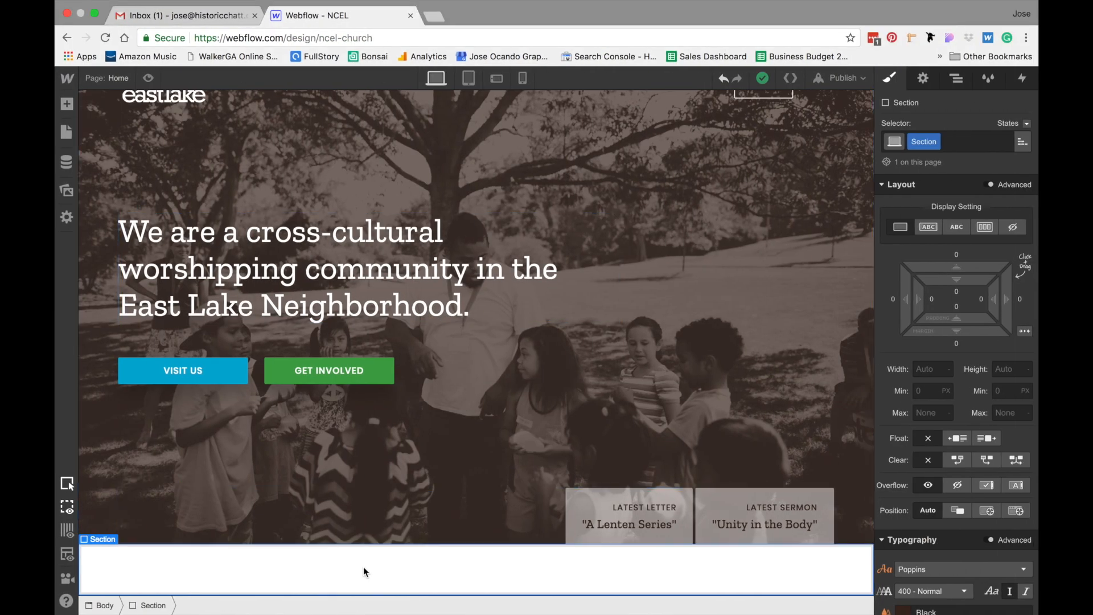
{"action": "left_click_drag", "start_coordinate": [984, 317], "coordinate": [987, 400]}
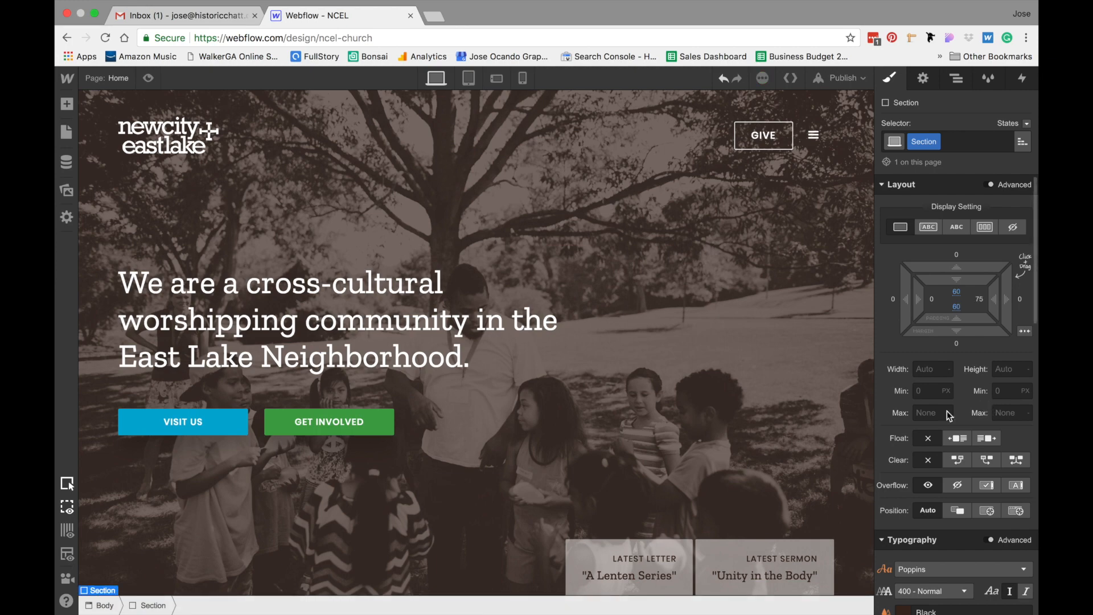
{"action": "scroll", "coordinate": [666, 409], "scroll_direction": "down", "scroll_amount": 3}
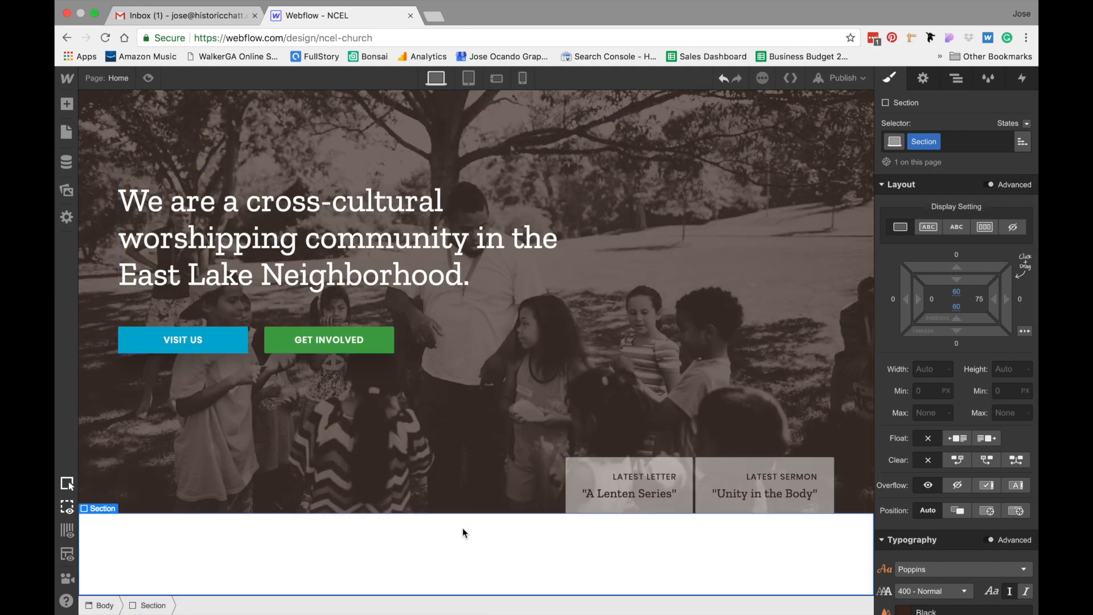
Add a combo class named Section Add Margin Top to the new section and set its top margin to 120 px
{"action": "scroll", "coordinate": [463, 533], "scroll_direction": "down", "scroll_amount": 3}
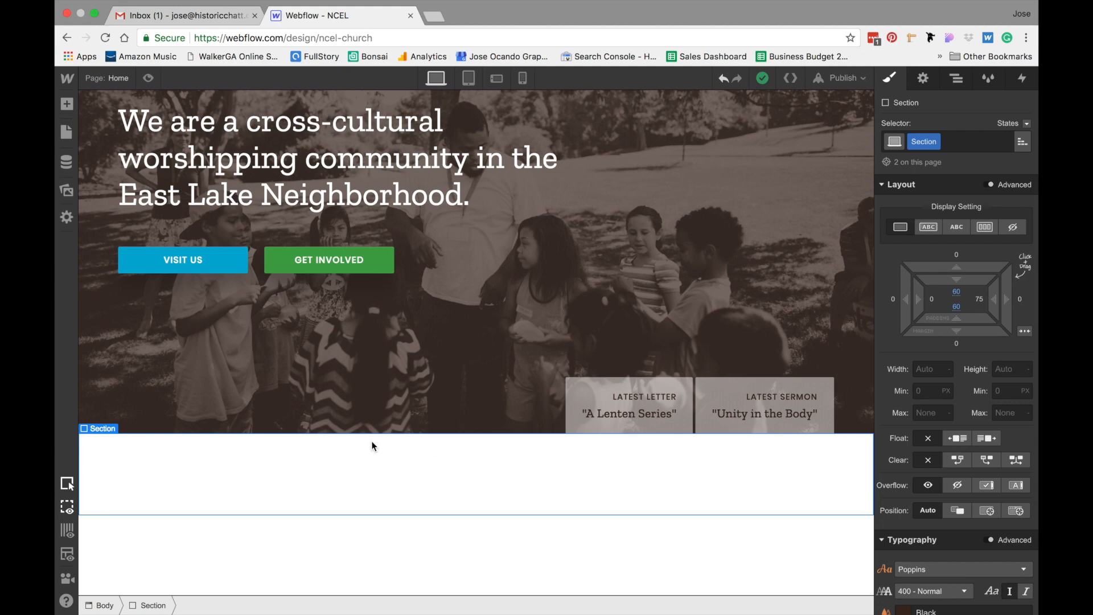
{"action": "left_click", "coordinate": [965, 137]}
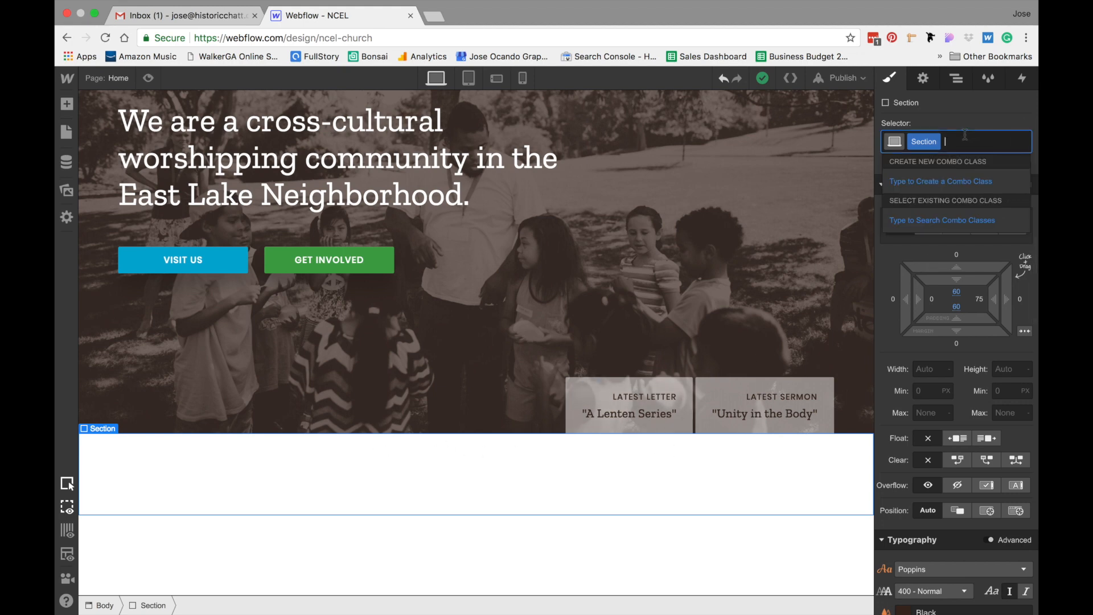
{"action": "type", "text": "S"}
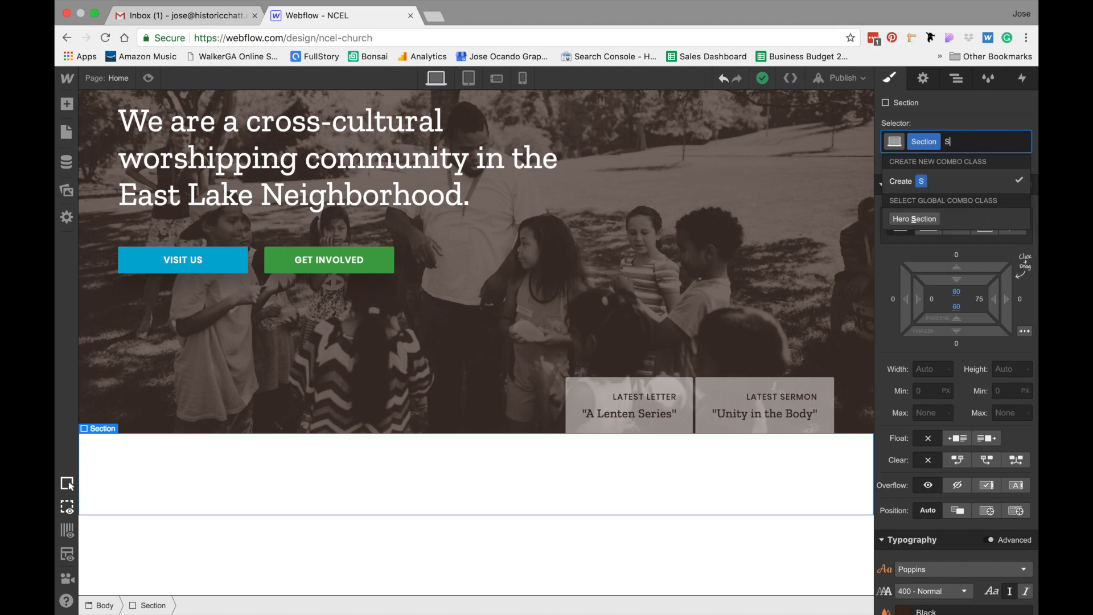
{"action": "type", "text": "ection Add"}
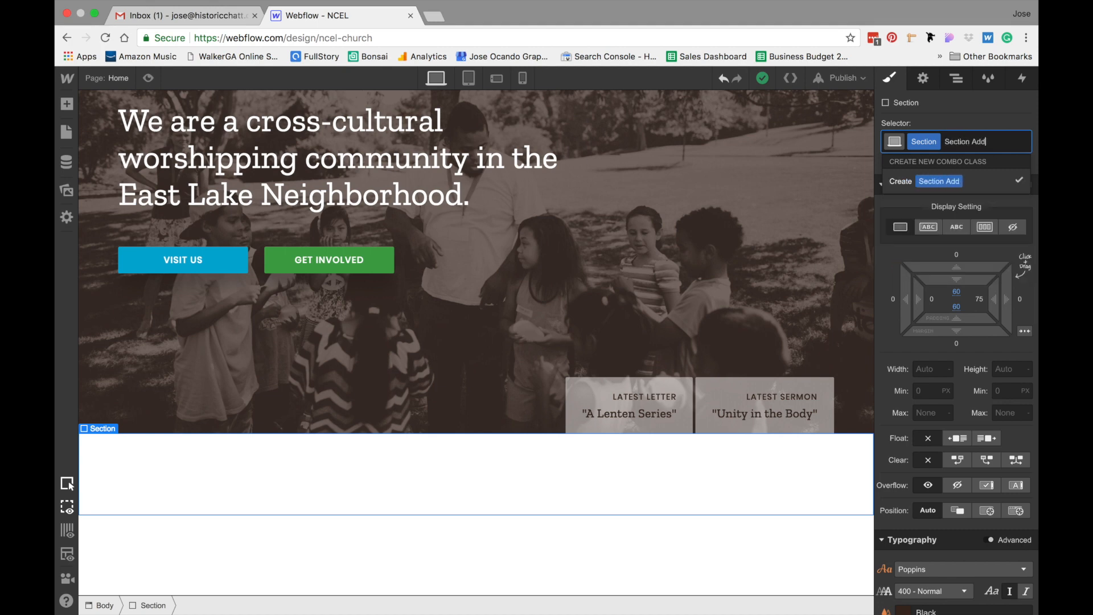
{"action": "type", "text": " Margin Top"}
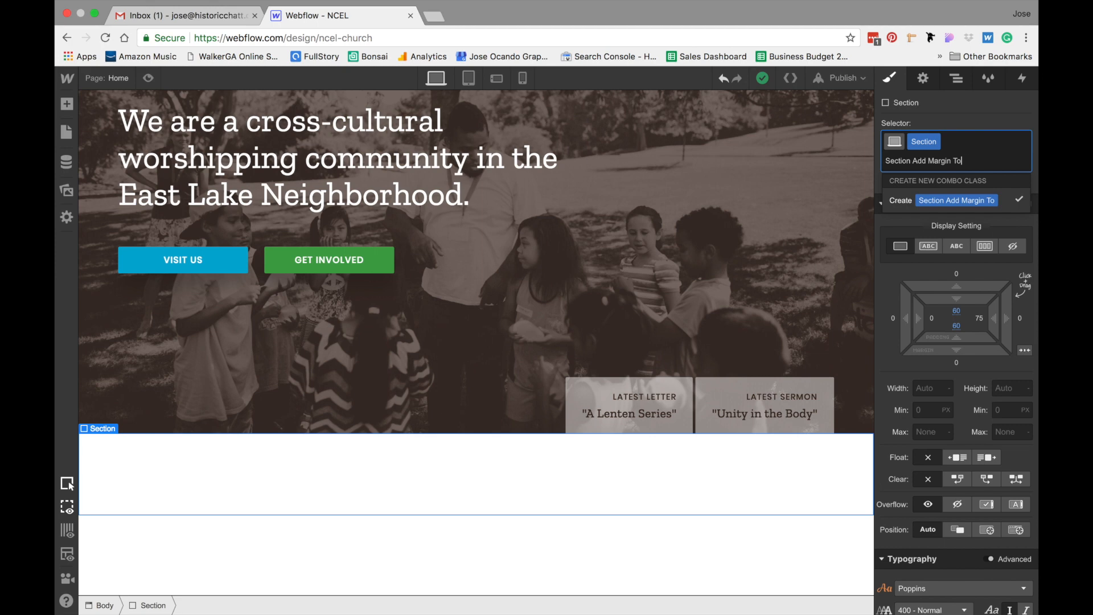
{"action": "key", "text": "Return"}
{"action": "left_click", "coordinate": [955, 312]}
{"action": "type", "text": "120"}
{"action": "key", "text": "Return"}
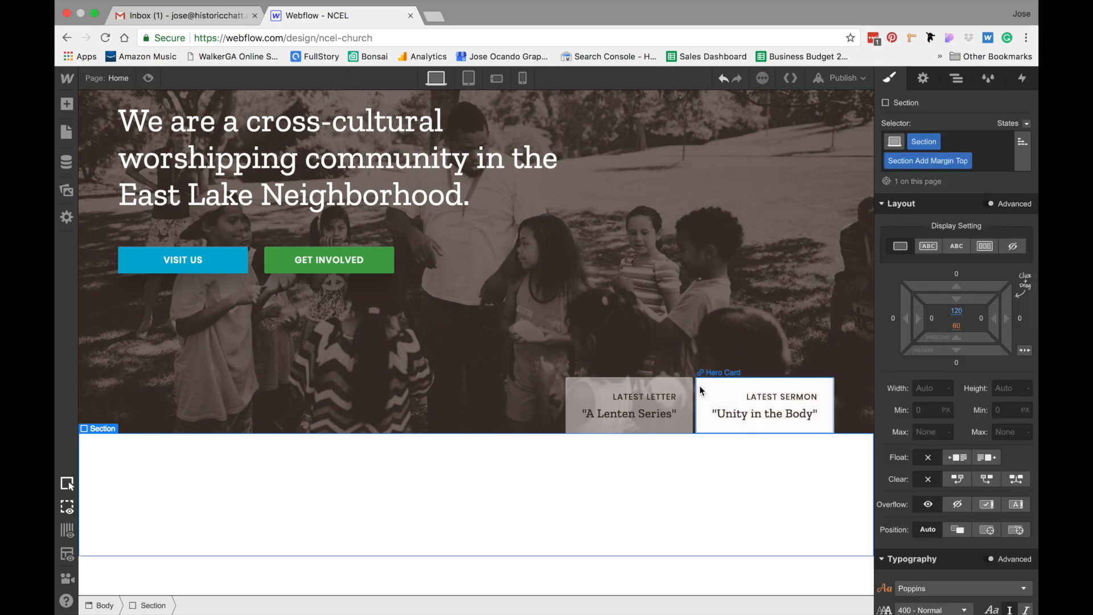
Add a Div Block inside the new section
{"action": "scroll", "coordinate": [581, 478], "scroll_direction": "down", "scroll_amount": 1}
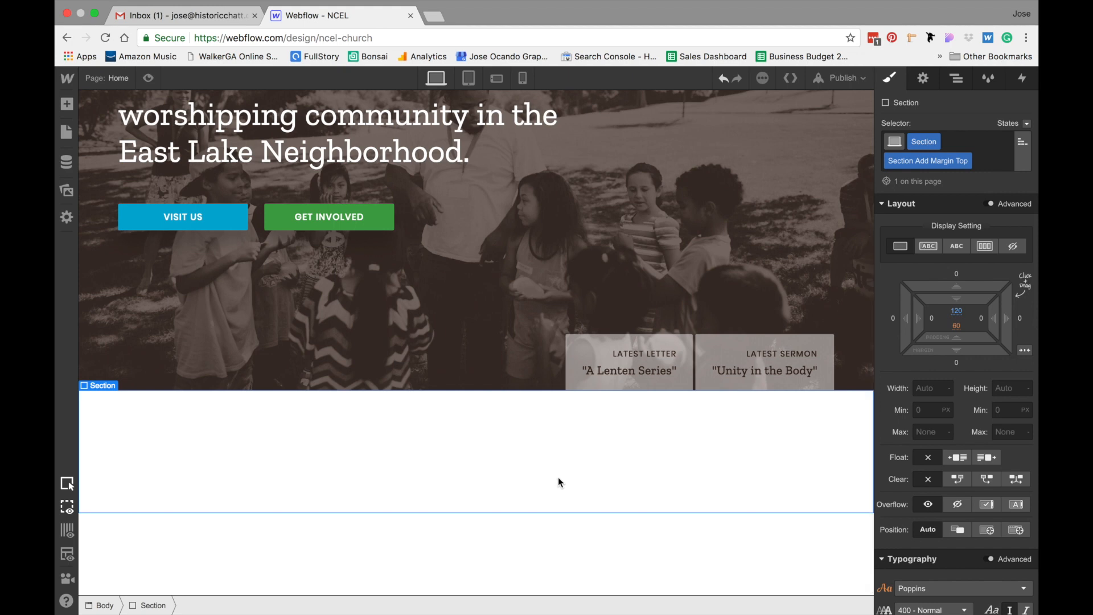
{"action": "key", "text": "ctrl+Left"}
{"action": "left_click", "coordinate": [66, 105]}
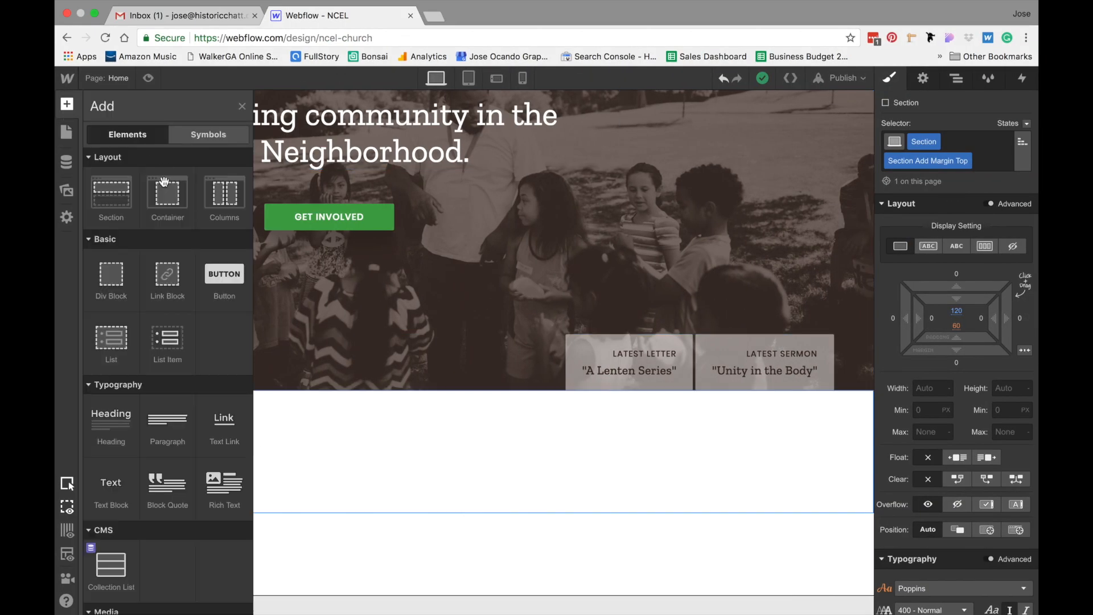
{"action": "left_click", "coordinate": [117, 275]}
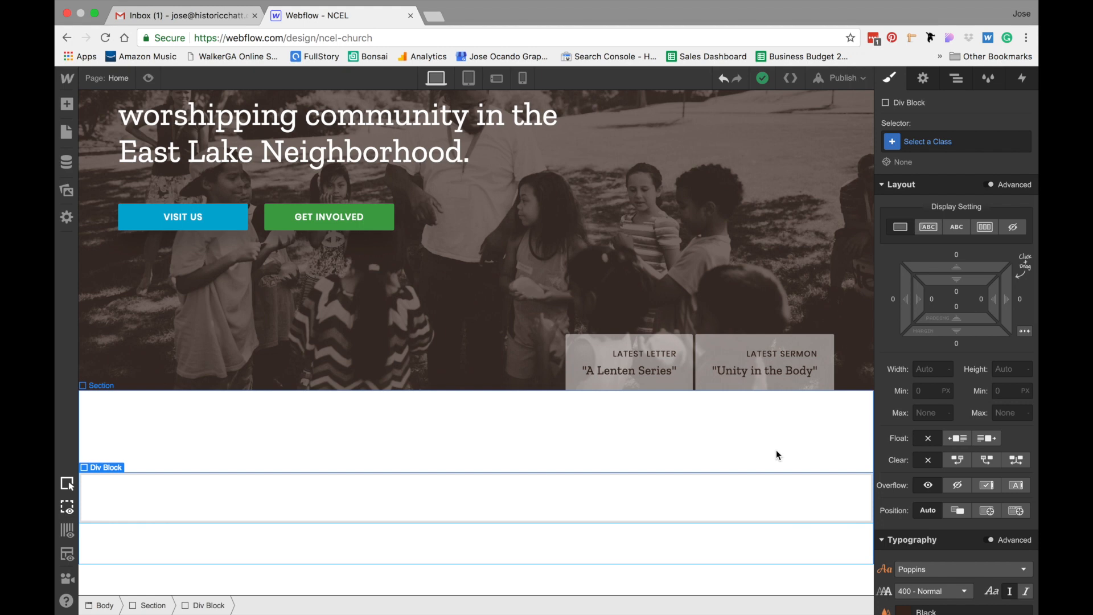
Create and apply a class named Flex Box 2-Col to the div block
{"action": "left_click", "coordinate": [938, 143]}
{"action": "type", "text": "Flex "}
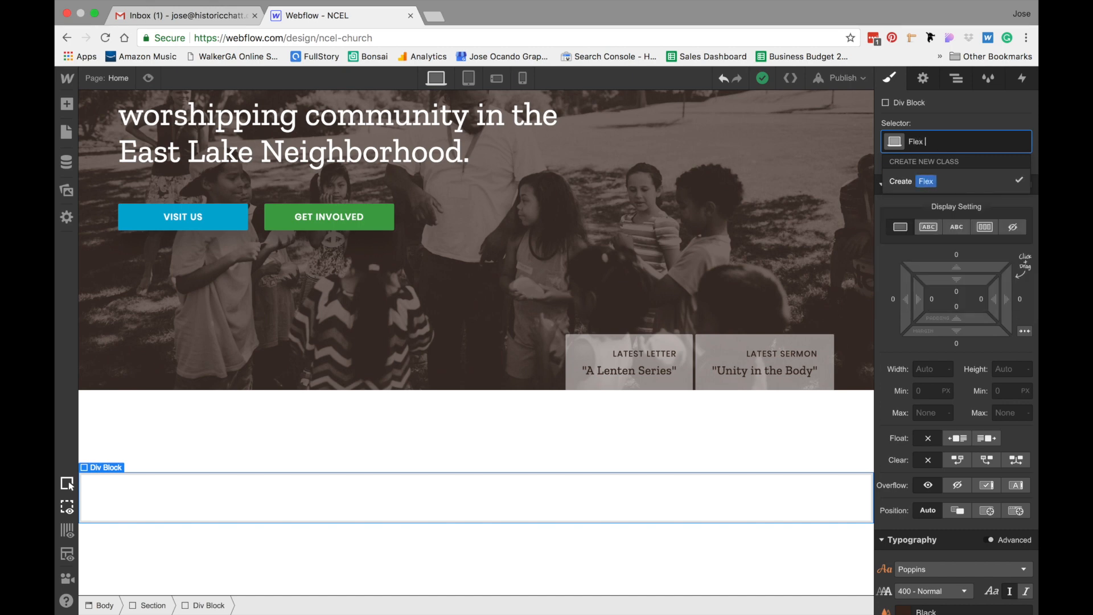
{"action": "type", "text": "Box 2-Co"}
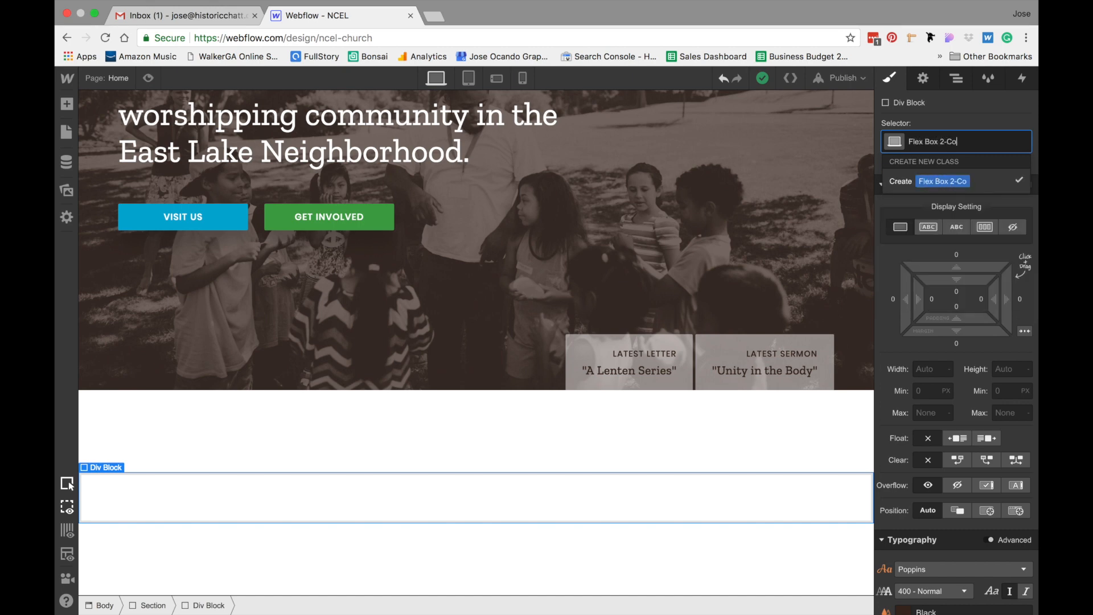
{"action": "type", "text": "l"}
{"action": "key", "text": "Return"}
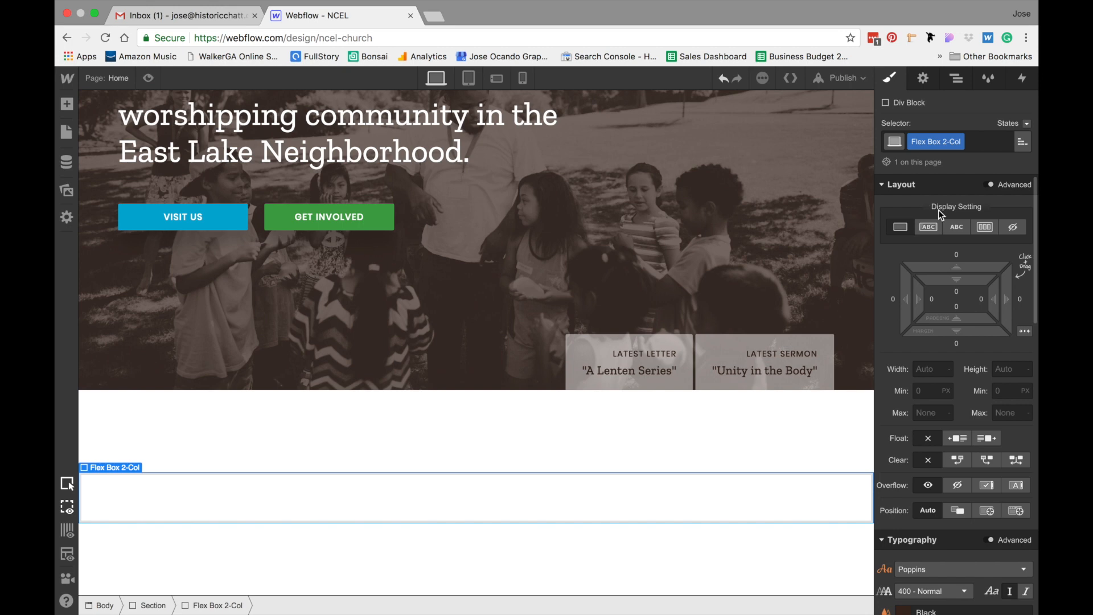
Set Flex Box 2-Col to a horizontal flex layout, centered horizontally and aligned to the top
{"action": "left_click", "coordinate": [991, 227]}
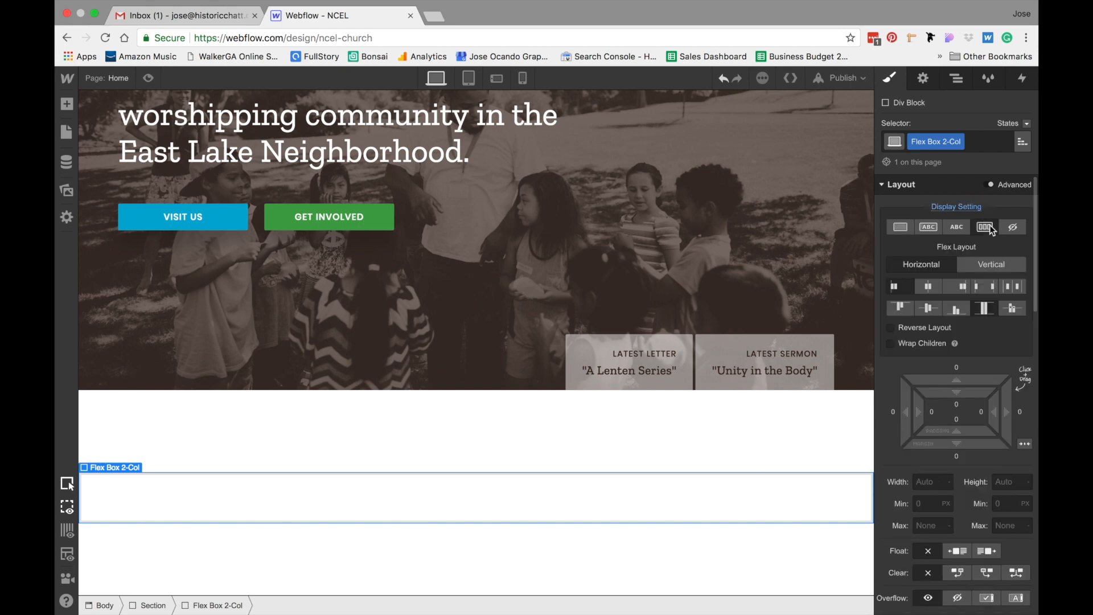
{"action": "left_click", "coordinate": [929, 288]}
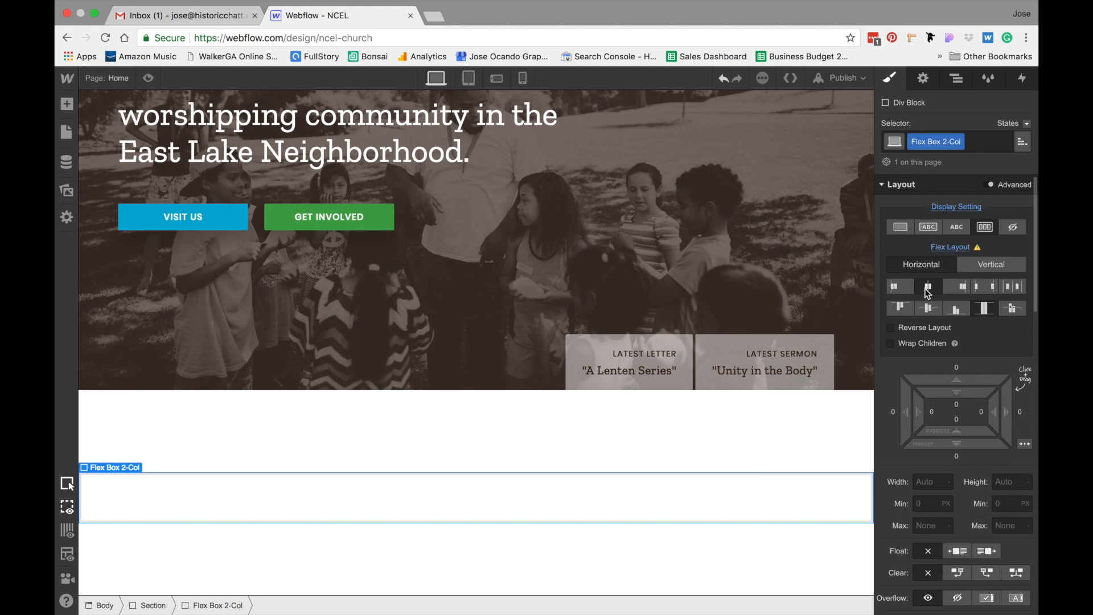
{"action": "left_click", "coordinate": [904, 308]}
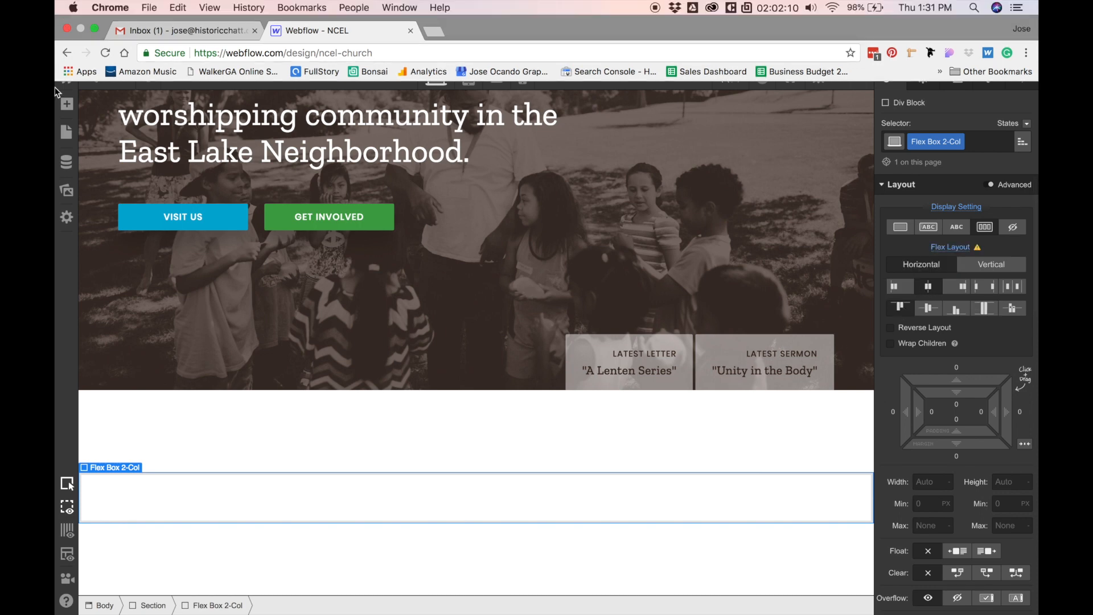
Add a child Div Block with a new class Flex 2-Col Child inside Flex Box 2-Col and duplicate it
{"action": "left_click", "coordinate": [61, 103]}
{"action": "left_click", "coordinate": [117, 283]}
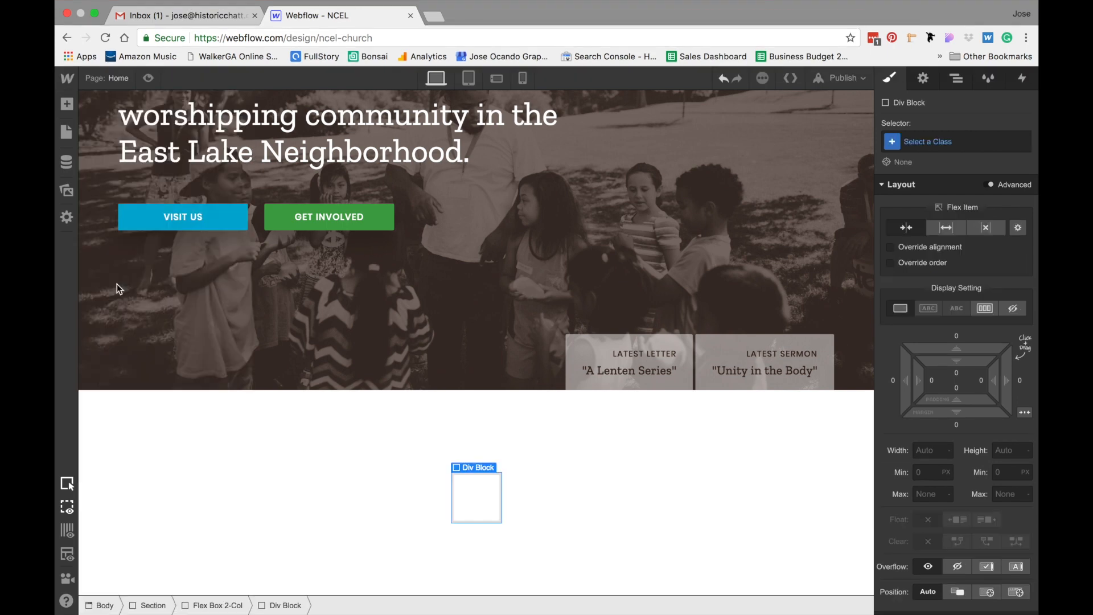
{"action": "left_click", "coordinate": [949, 142]}
{"action": "type", "text": "Flex 2-Col "}
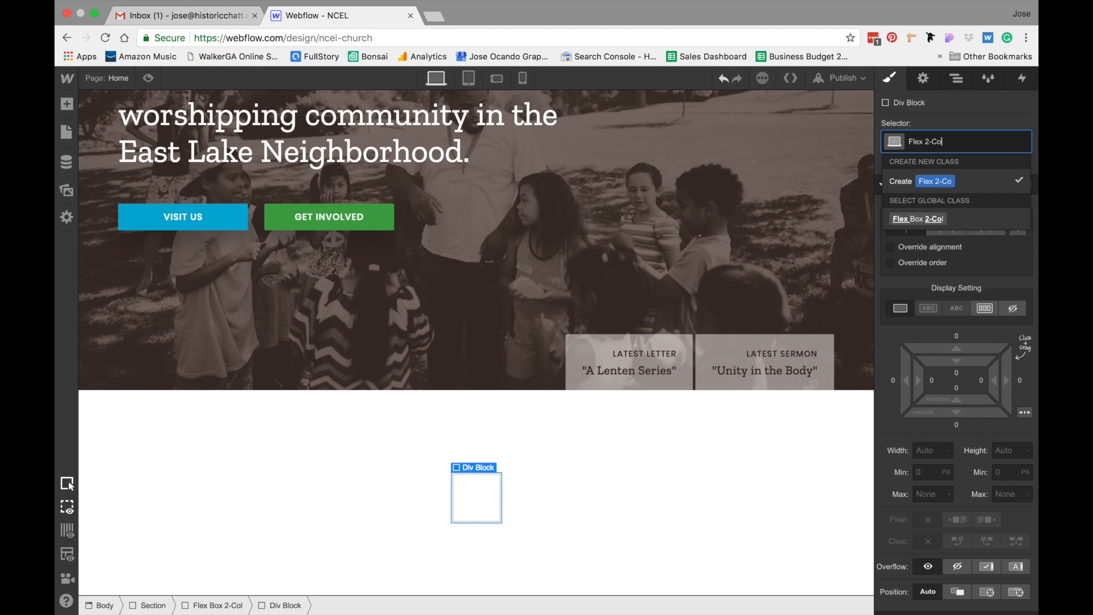
{"action": "type", "text": "Child"}
{"action": "key", "text": "Return"}
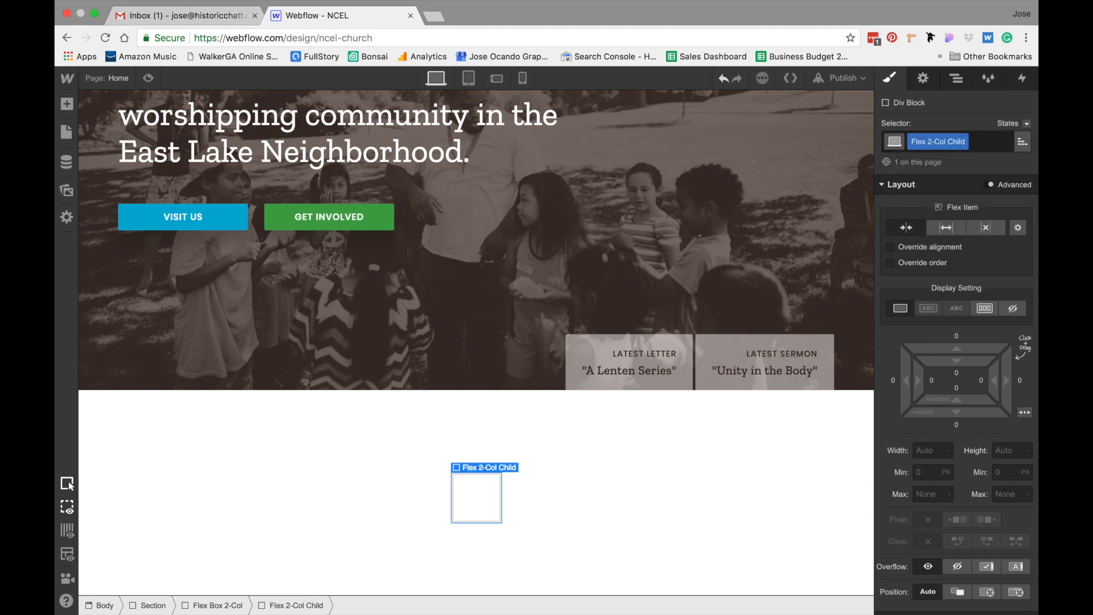
{"action": "key", "text": "super+d"}
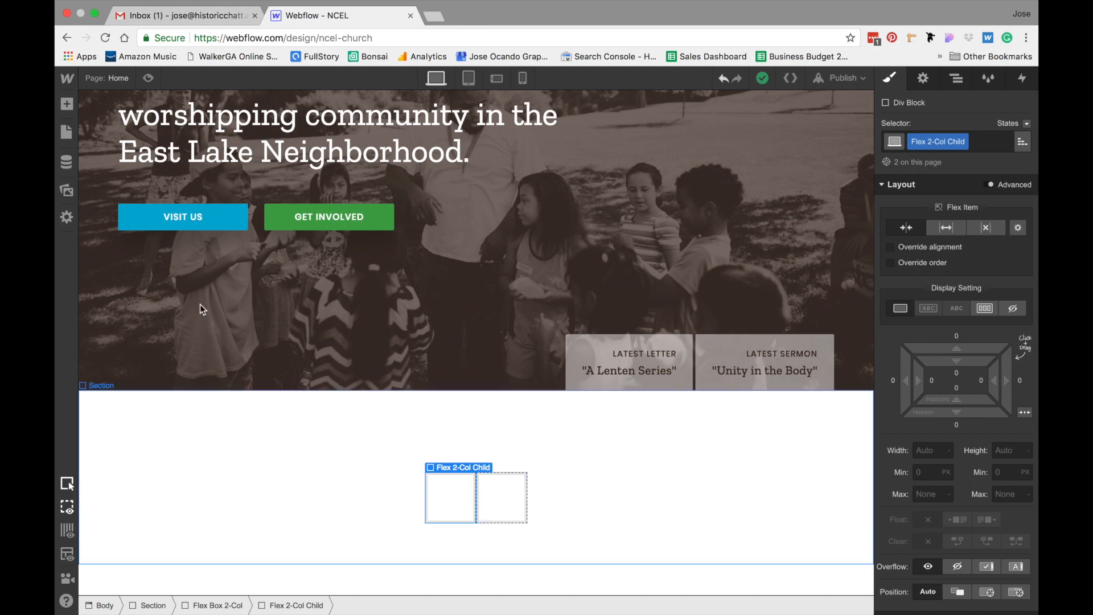
Add a Text Block to the first child div and apply the Eyebrow class to it
{"action": "left_click", "coordinate": [66, 104]}
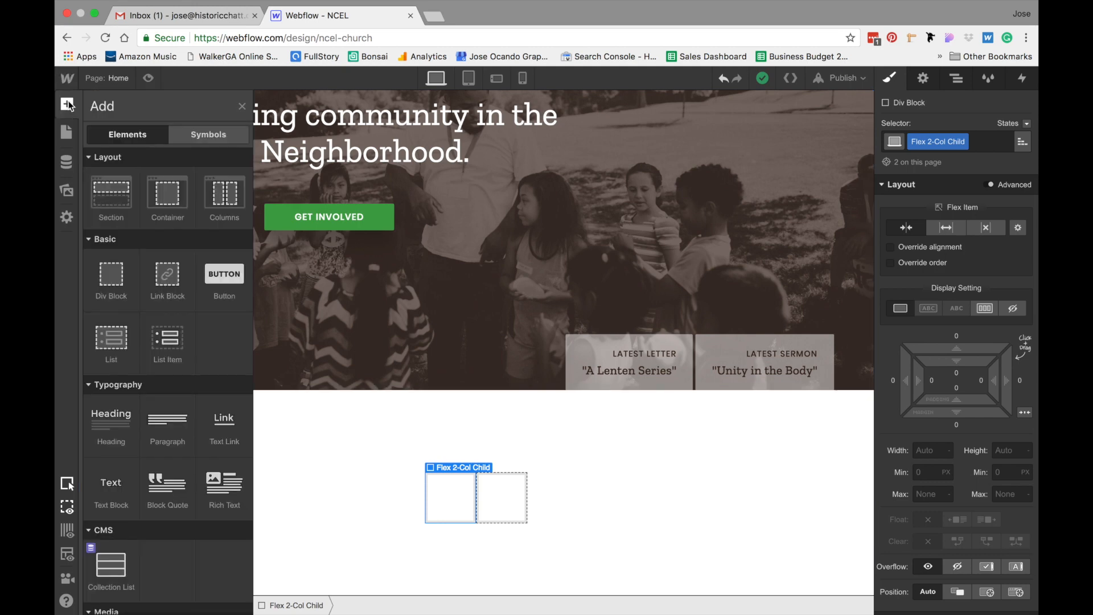
{"action": "left_click", "coordinate": [113, 491]}
{"action": "left_click", "coordinate": [431, 488]}
{"action": "left_click", "coordinate": [420, 480]}
{"action": "left_click", "coordinate": [926, 140]}
{"action": "type", "text": "eye"}
{"action": "left_click", "coordinate": [909, 219]}
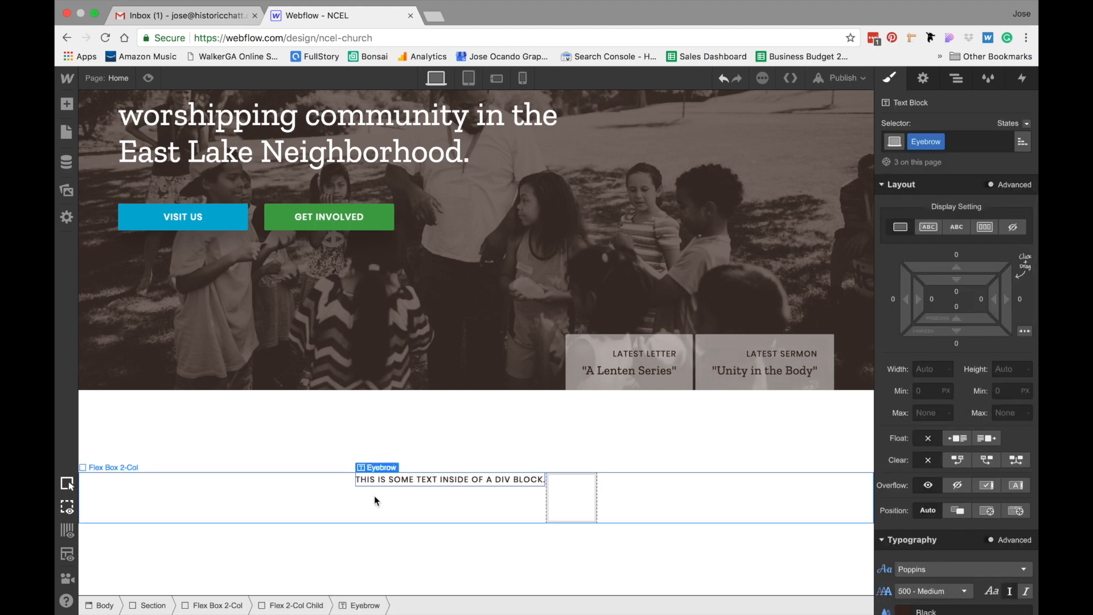
Replace the eyebrow text with GET TO KNOW
{"action": "double_click", "coordinate": [422, 488]}
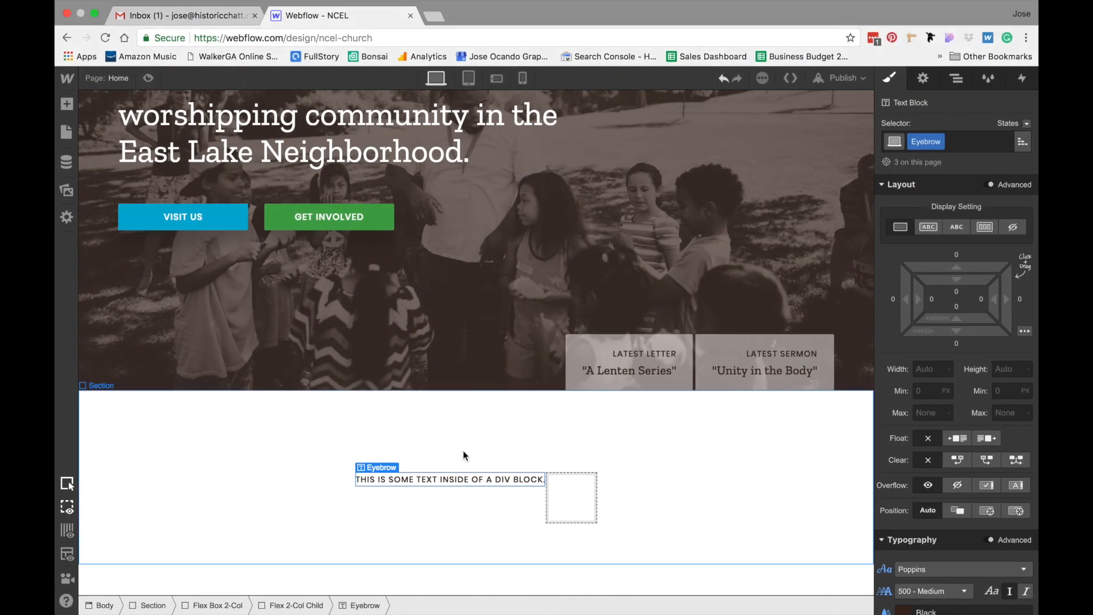
{"action": "triple_click", "coordinate": [431, 481]}
{"action": "type", "text": "GET TO KNOW"}
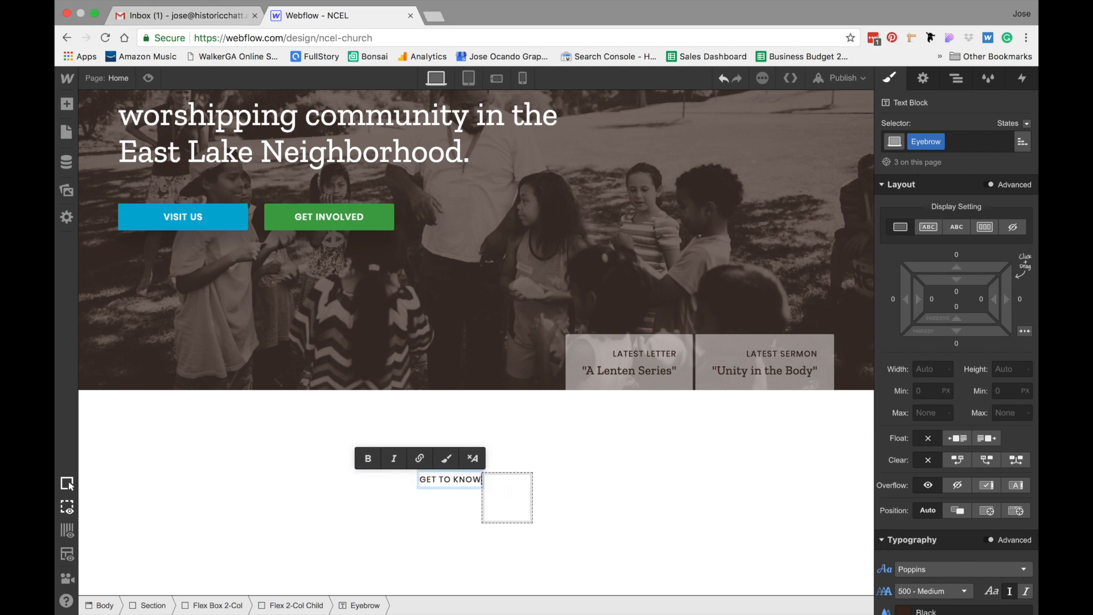
{"action": "left_click", "coordinate": [443, 505]}
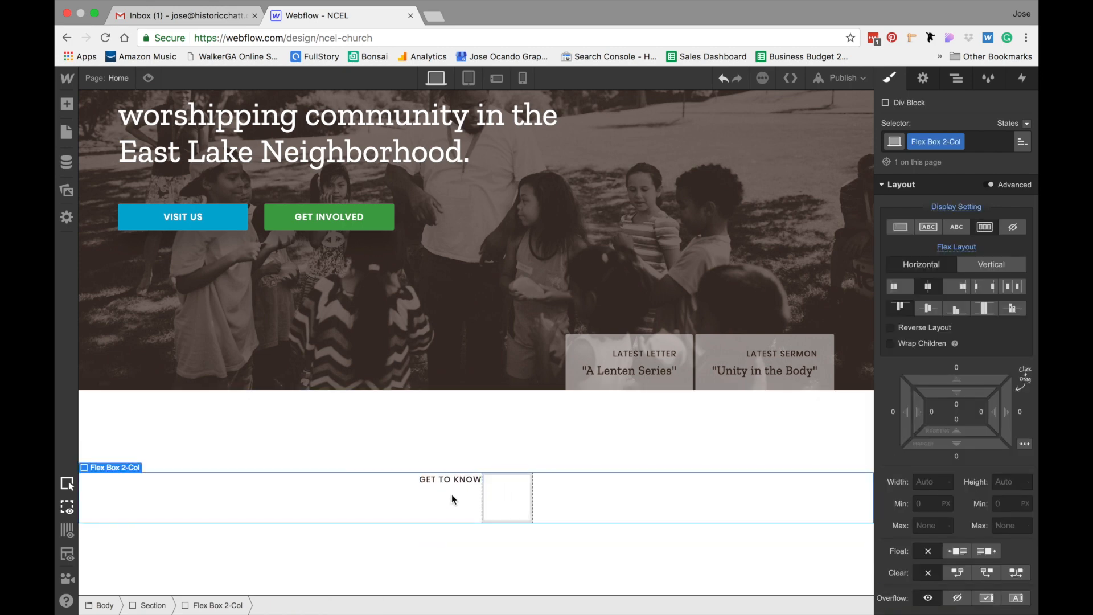
Add an H2 heading below the eyebrow in the first child div
{"action": "left_click", "coordinate": [440, 478]}
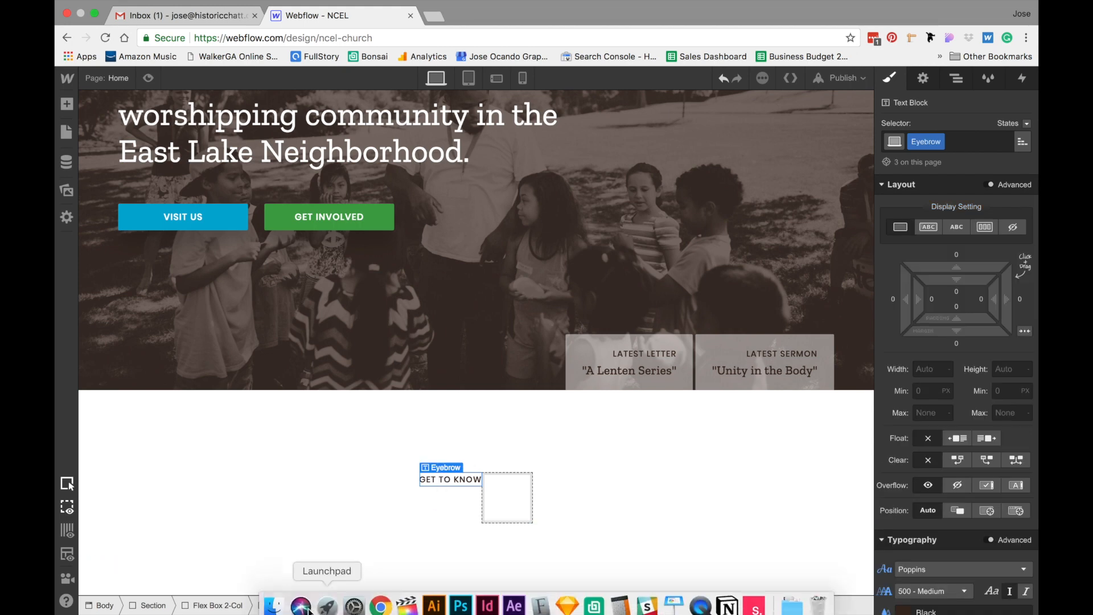
{"action": "left_click", "coordinate": [304, 603]}
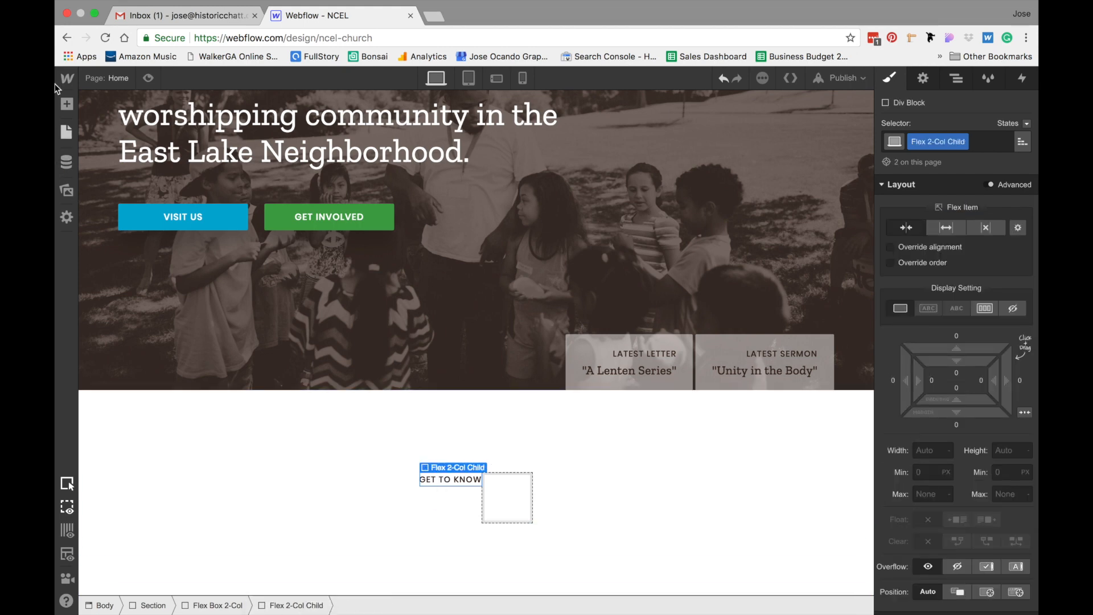
{"action": "left_click", "coordinate": [67, 104]}
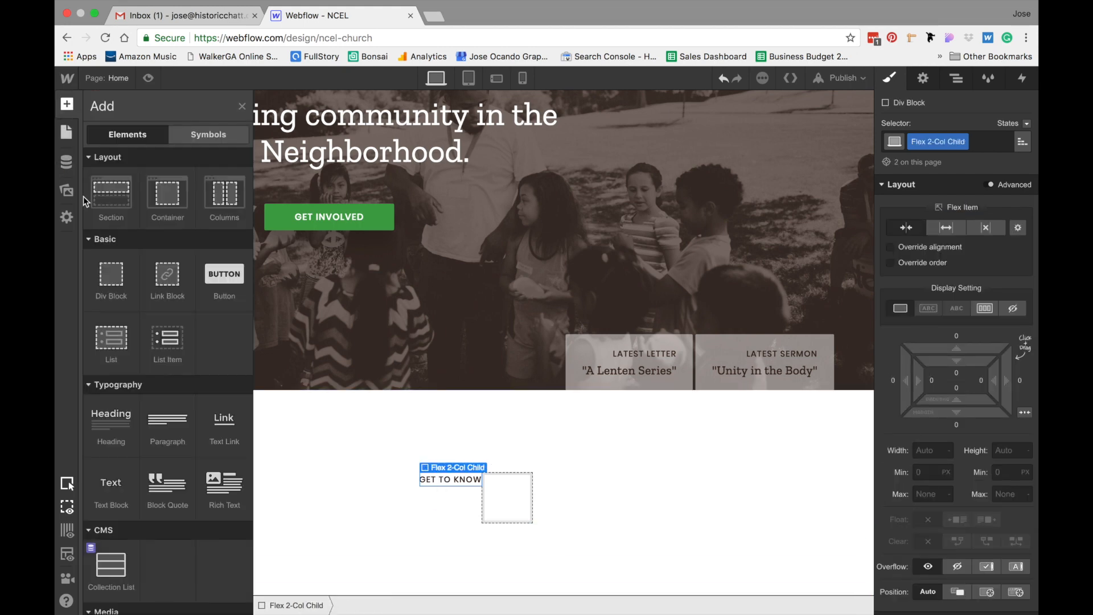
{"action": "left_click", "coordinate": [112, 418]}
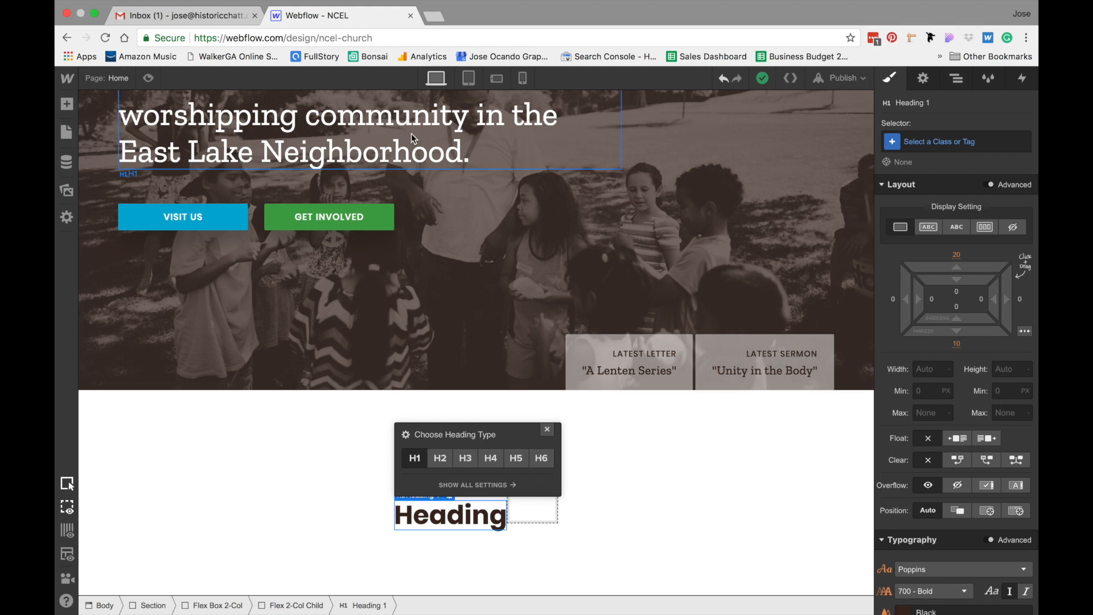
{"action": "left_click", "coordinate": [442, 459]}
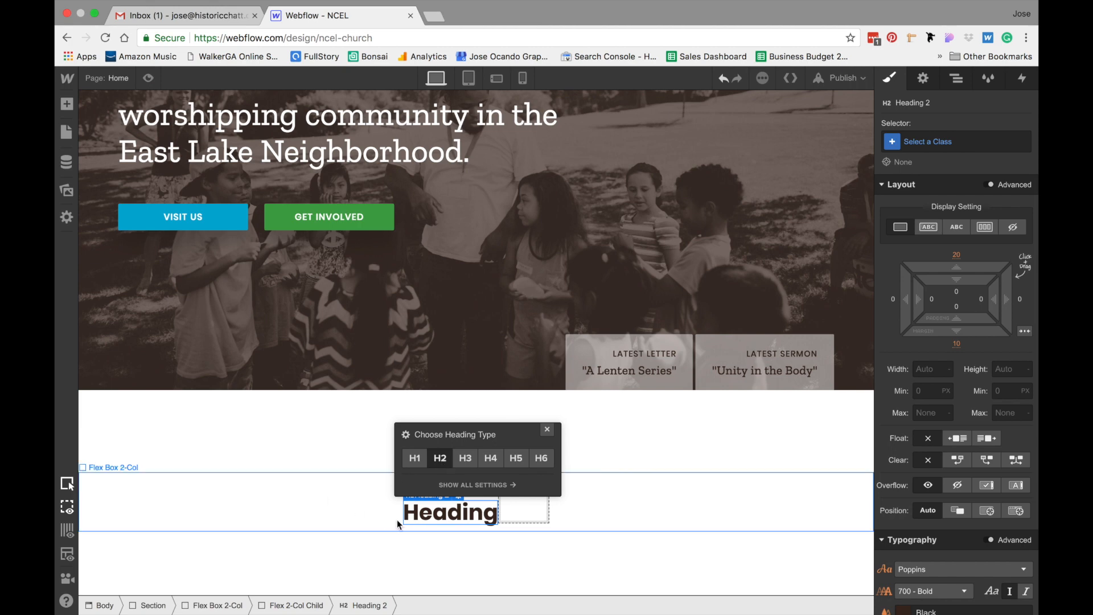
{"action": "left_click", "coordinate": [664, 500]}
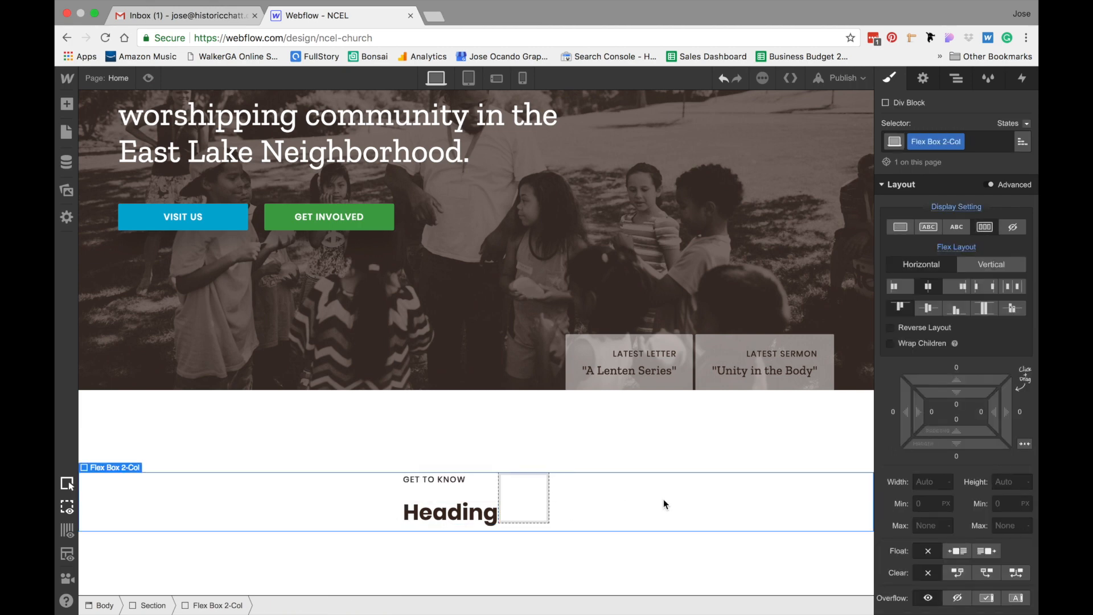
Replace the heading text with Who We Are
{"action": "left_click", "coordinate": [456, 518]}
{"action": "double_click", "coordinate": [456, 518]}
{"action": "type", "text": "Who"}
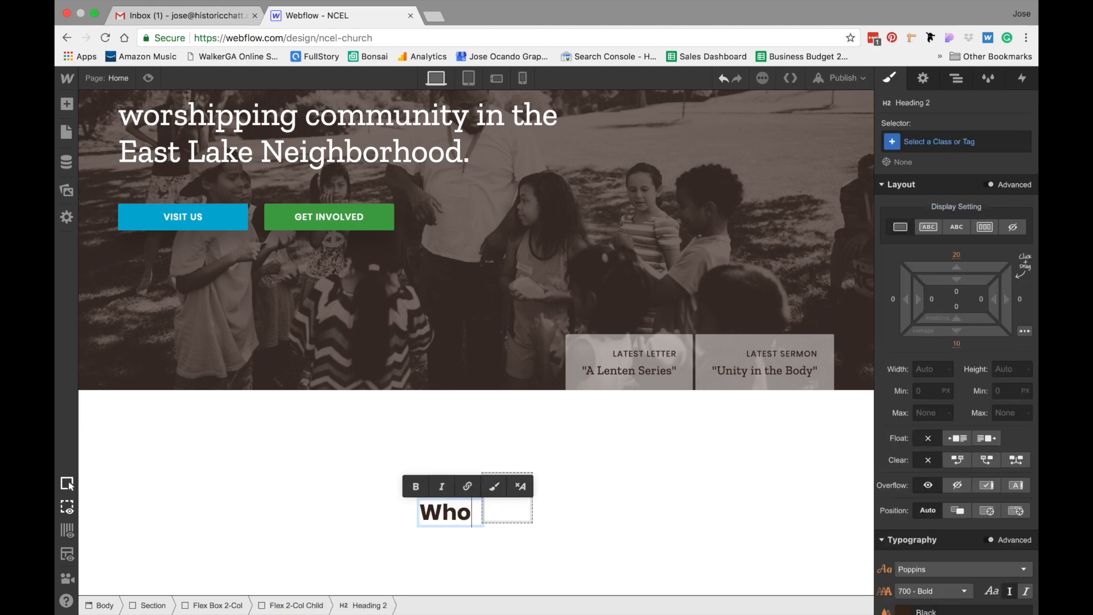
{"action": "type", "text": " We Are"}
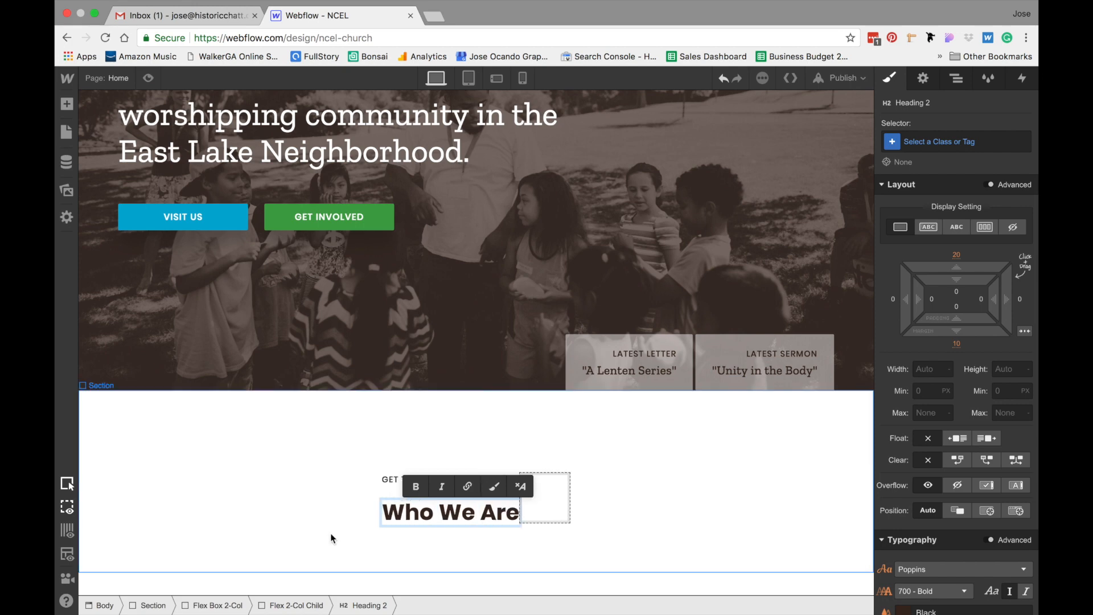
{"action": "left_click", "coordinate": [418, 519]}
{"action": "left_click", "coordinate": [430, 516]}
Create and apply a class named H2 to the heading
{"action": "left_click", "coordinate": [961, 140]}
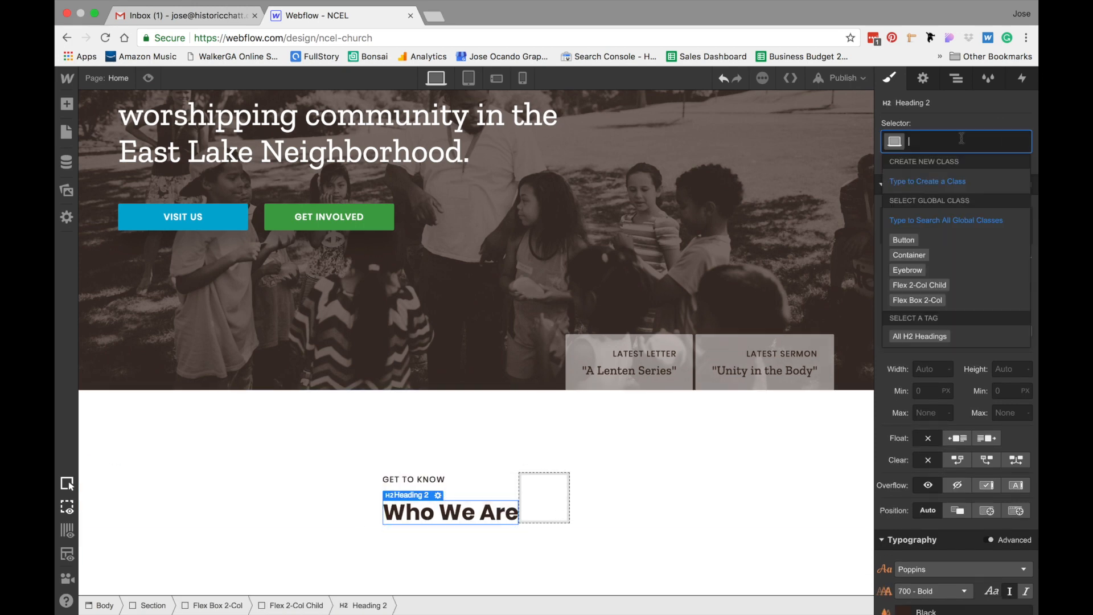
{"action": "type", "text": "H2"}
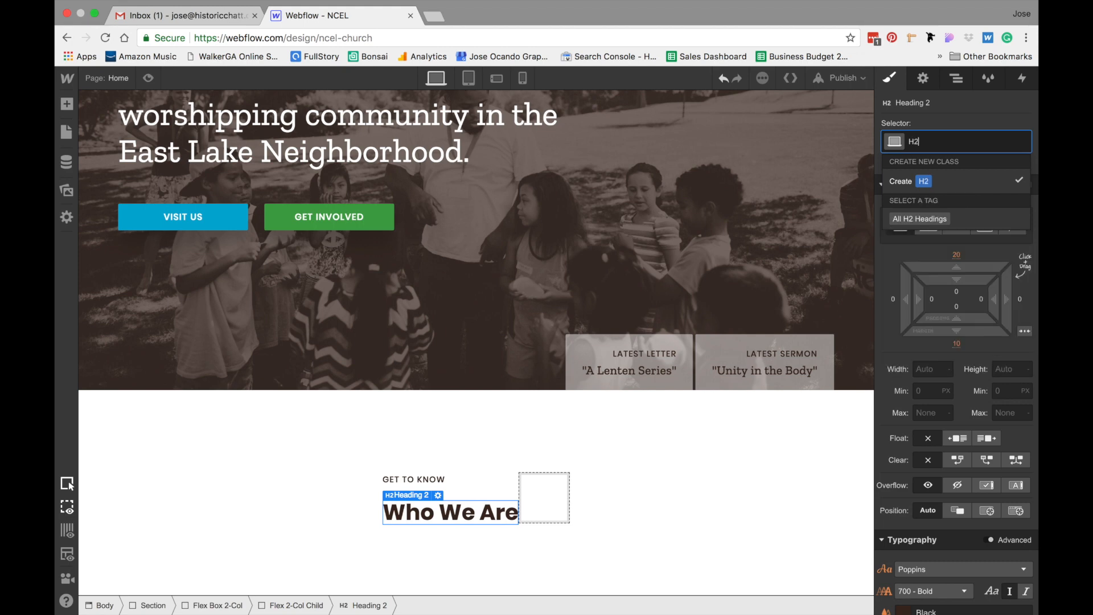
{"action": "key", "text": "Return"}
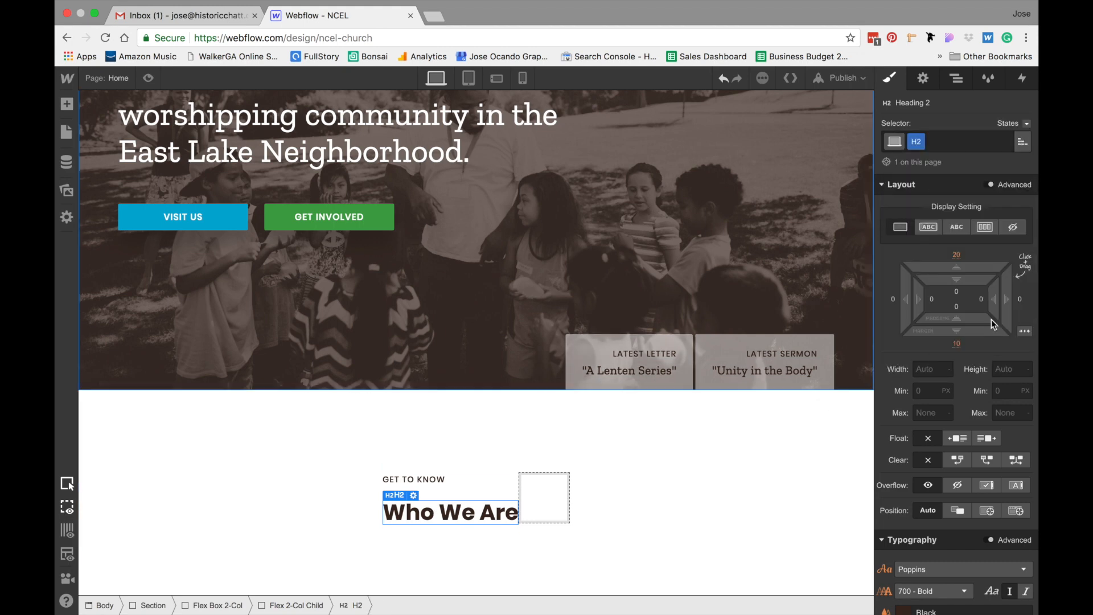
Set the H2 heading's top and bottom margins to 0
{"action": "left_click", "coordinate": [957, 257]}
{"action": "type", "text": "0"}
{"action": "left_click", "coordinate": [956, 346]}
{"action": "left_click", "coordinate": [957, 346]}
{"action": "key", "text": "Return"}
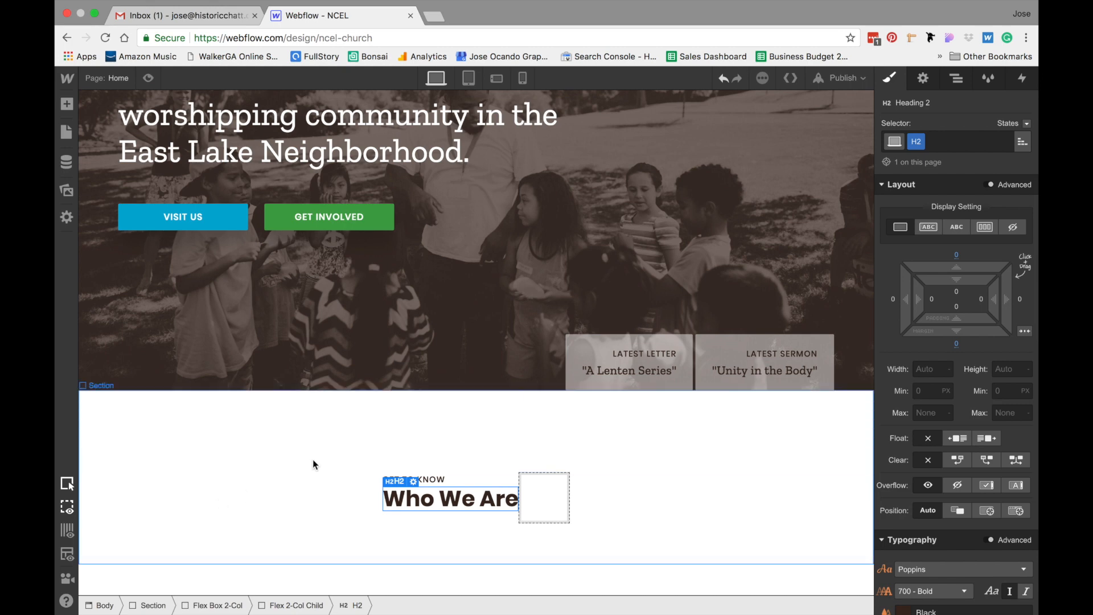
Set the heading's font to Zilla Slab with the 500 - Medium weight
{"action": "scroll", "coordinate": [965, 374], "scroll_direction": "down", "scroll_amount": 5}
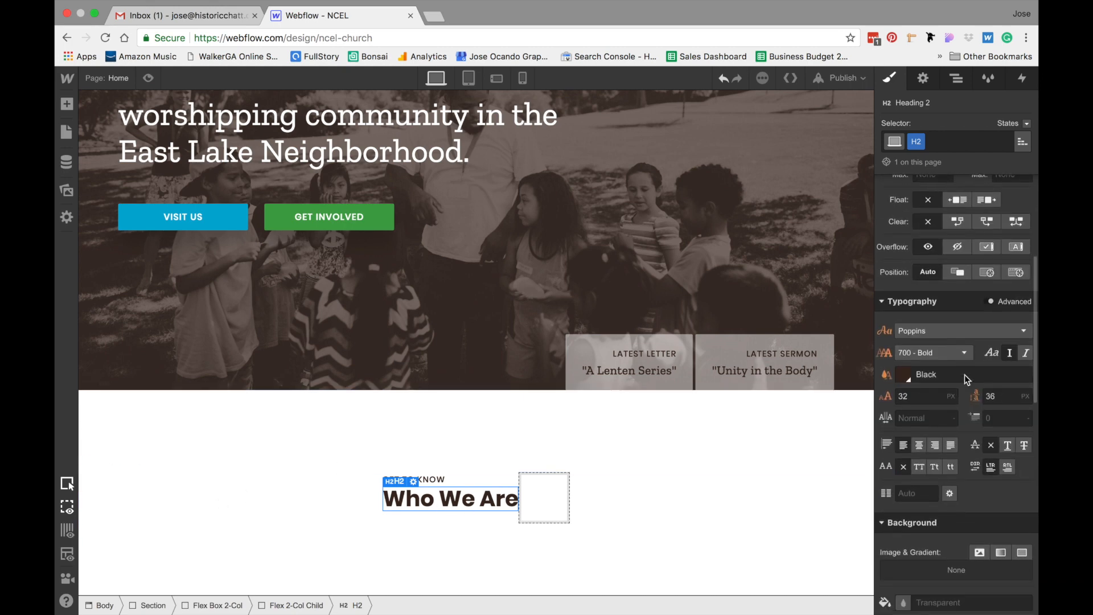
{"action": "scroll", "coordinate": [964, 375], "scroll_direction": "down", "scroll_amount": 1}
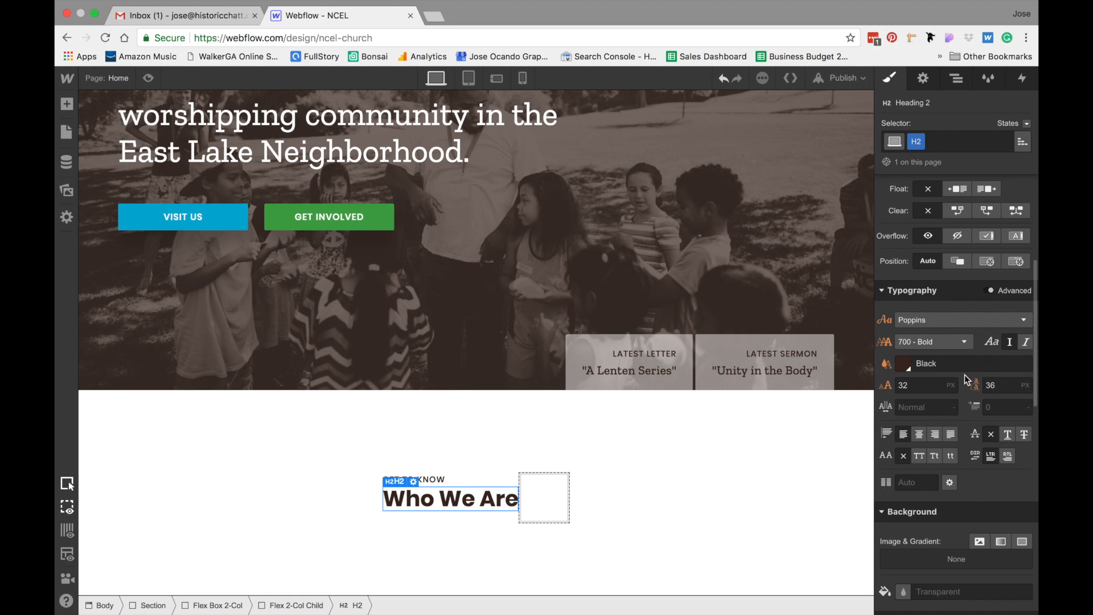
{"action": "left_click", "coordinate": [927, 318]}
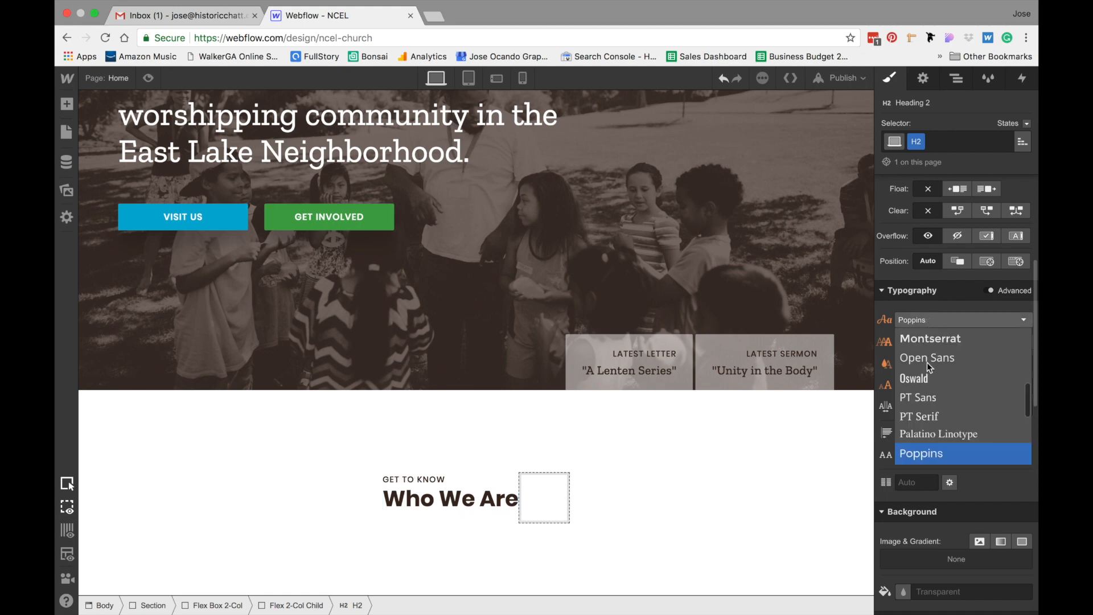
{"action": "scroll", "coordinate": [930, 427], "scroll_direction": "down", "scroll_amount": 5}
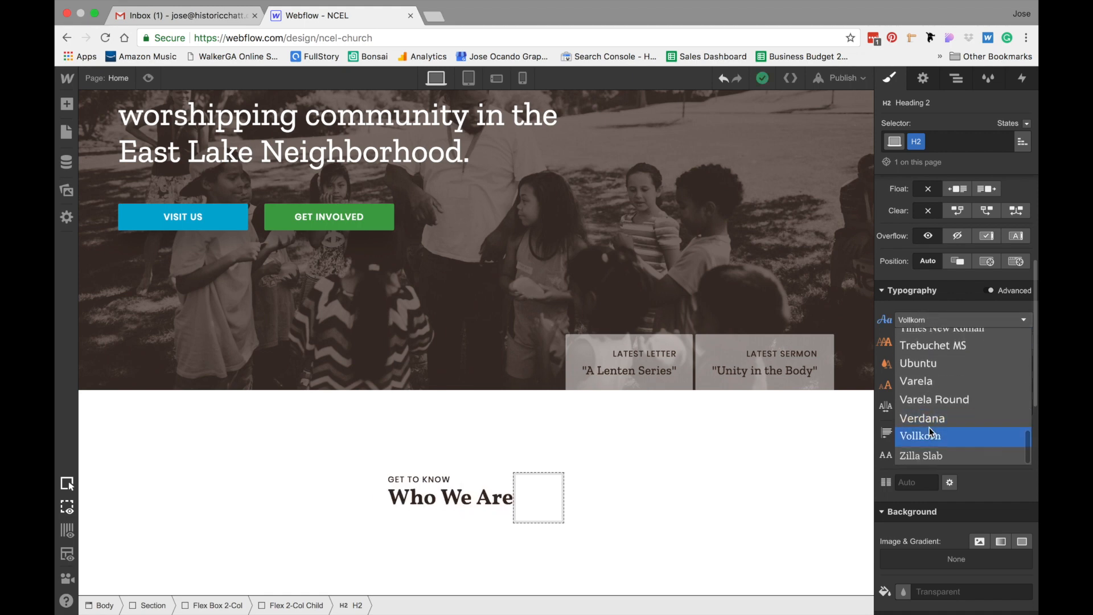
{"action": "left_click", "coordinate": [947, 456]}
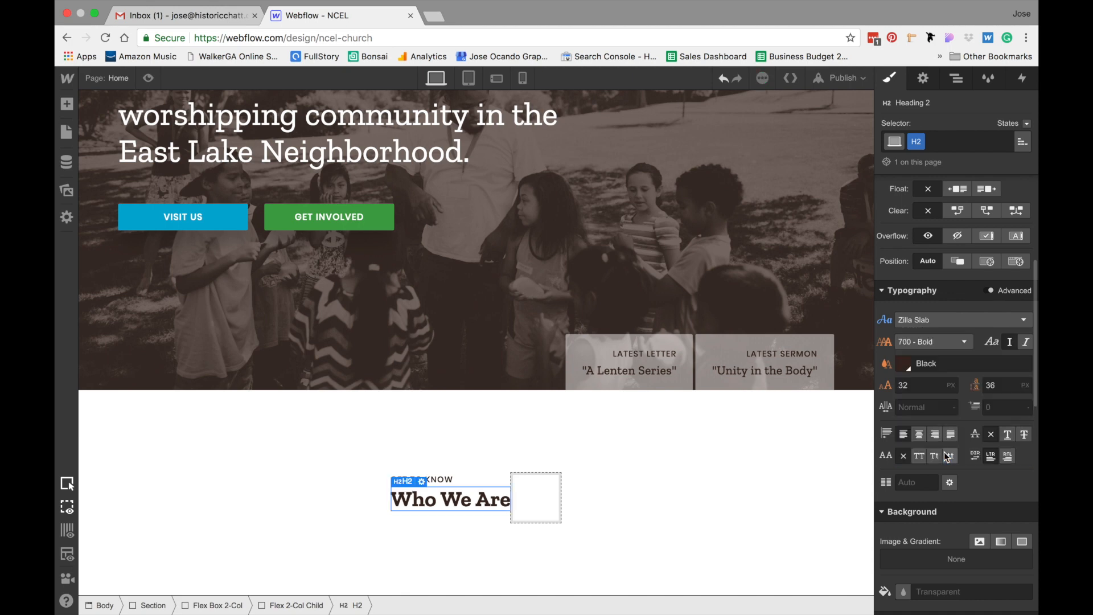
{"action": "left_click", "coordinate": [937, 345]}
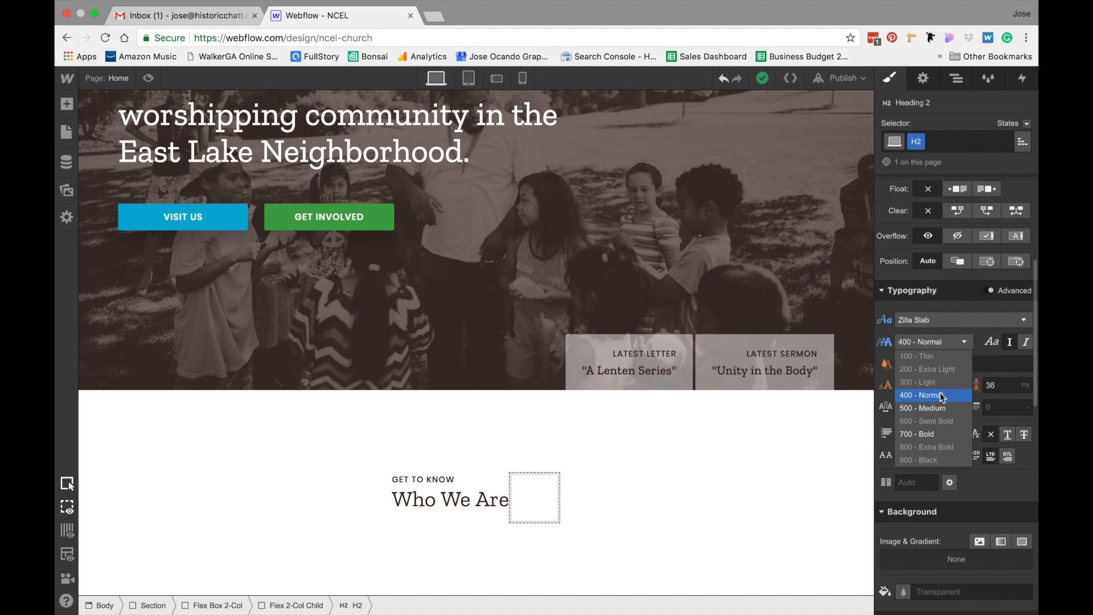
{"action": "left_click", "coordinate": [938, 410]}
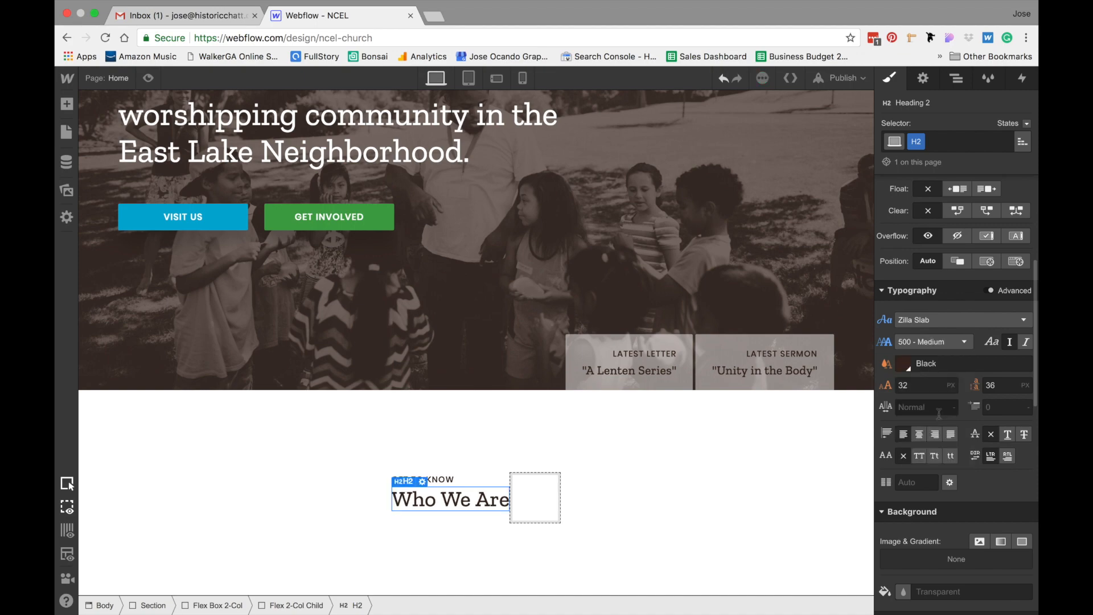
Match the mockup's heading by setting the font size to 36 px and the line height to 1.5 em
{"action": "key", "text": "ctrl+Left"}
{"action": "double_click", "coordinate": [444, 243]}
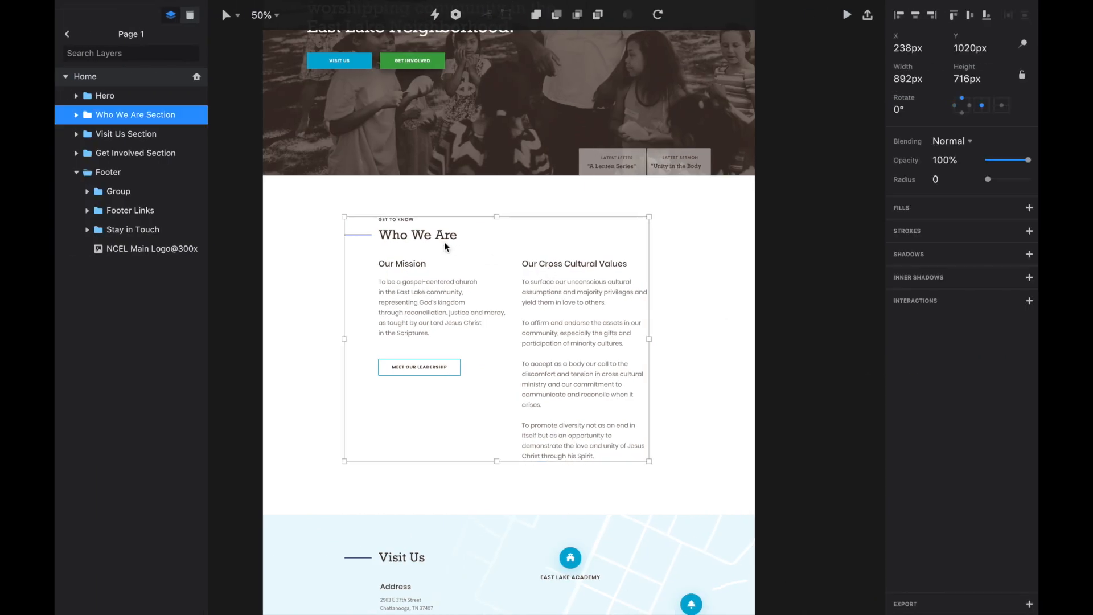
{"action": "double_click", "coordinate": [437, 236]}
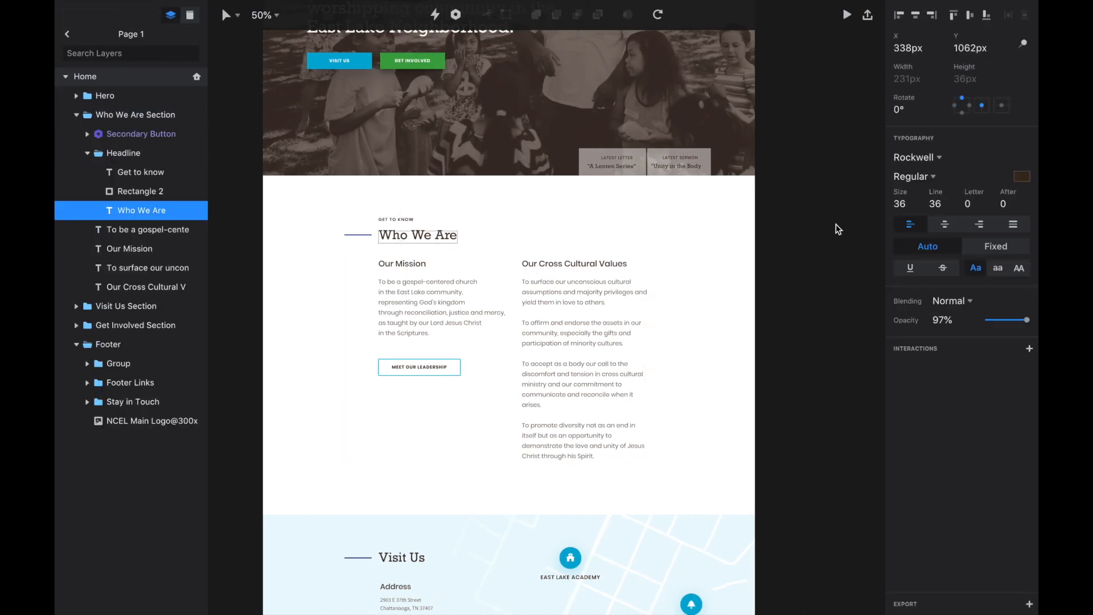
{"action": "key", "text": "ctrl+Right"}
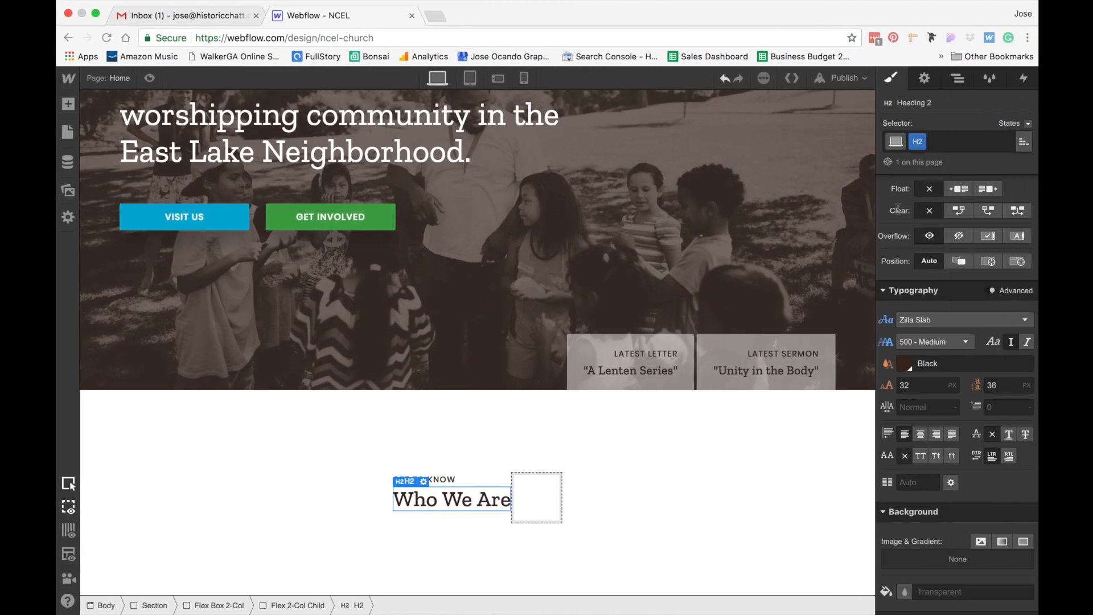
{"action": "left_click", "coordinate": [923, 385]}
{"action": "type", "text": "36"}
{"action": "key", "text": "Return"}
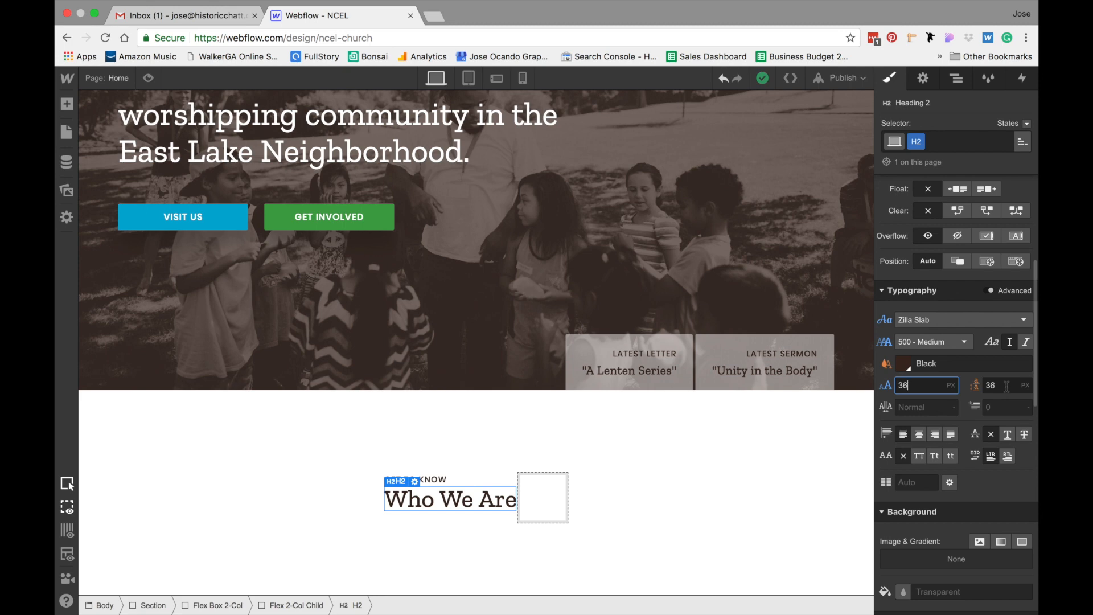
{"action": "left_click", "coordinate": [1007, 387]}
{"action": "type", "text": "1.5em"}
{"action": "key", "text": "Return"}
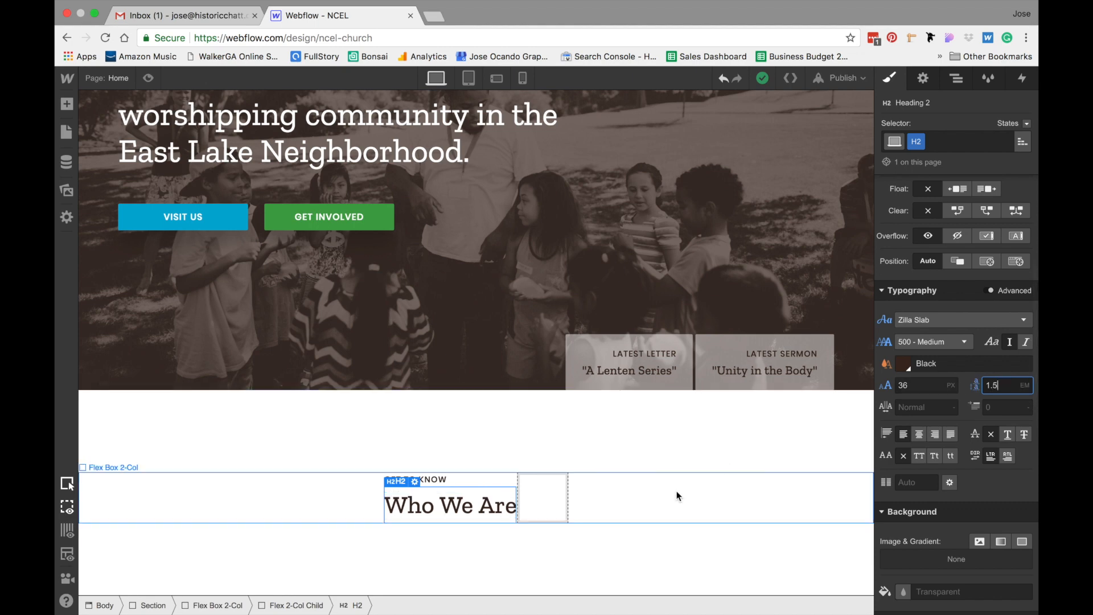
Add a Div Block below the Who We Are heading, checking the mockup's accent line beside the heading
{"action": "left_click", "coordinate": [678, 492]}
{"action": "scroll", "coordinate": [677, 492], "scroll_direction": "down", "scroll_amount": 2}
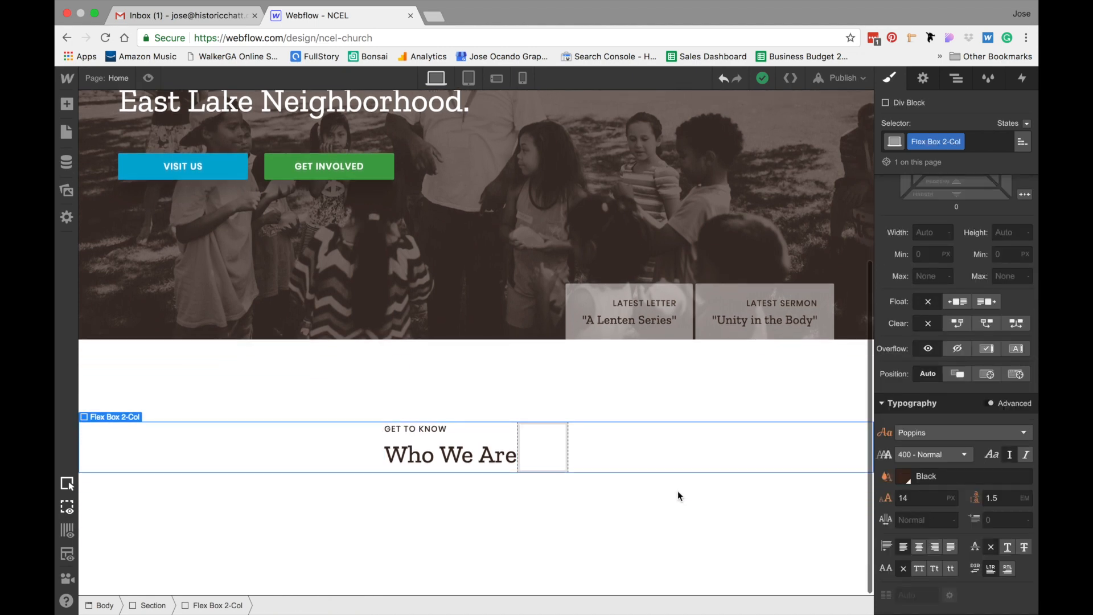
{"action": "left_click", "coordinate": [425, 459]}
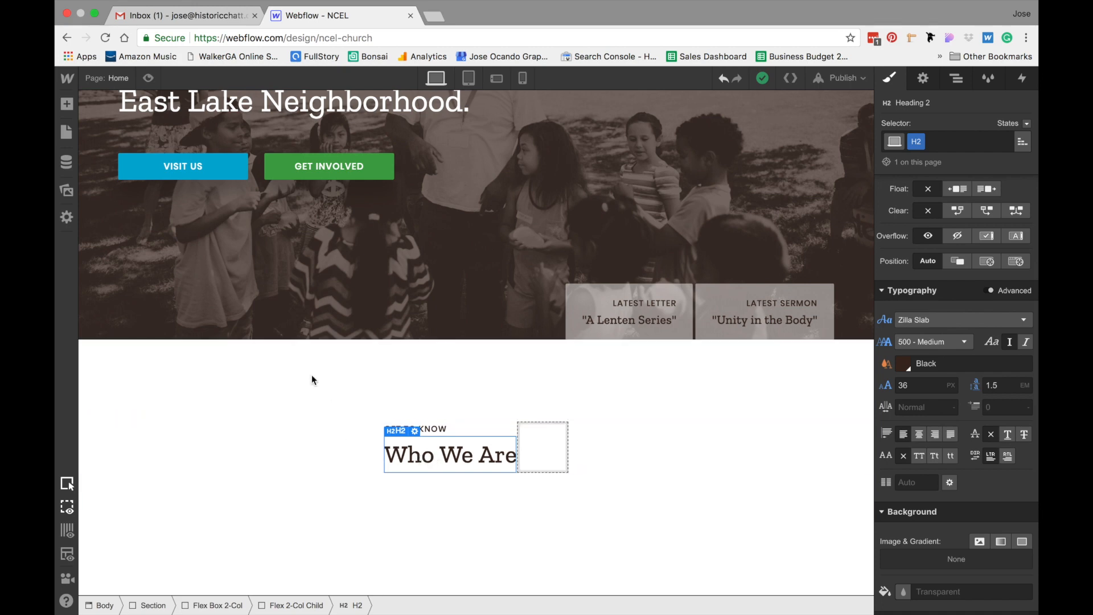
{"action": "left_click", "coordinate": [66, 103]}
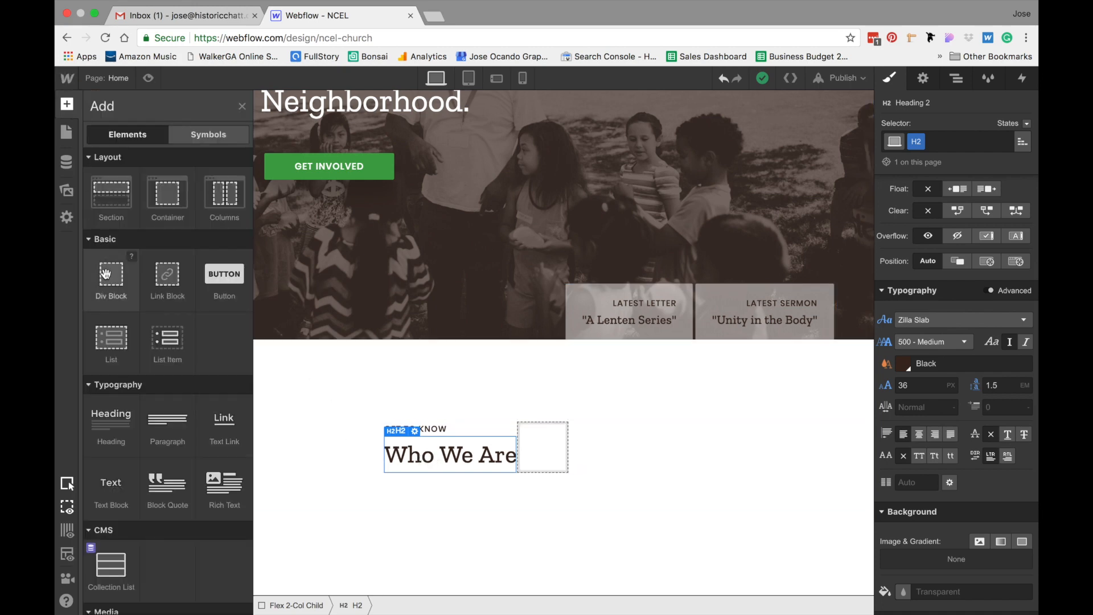
{"action": "left_click_drag", "start_coordinate": [111, 274], "coordinate": [367, 434]}
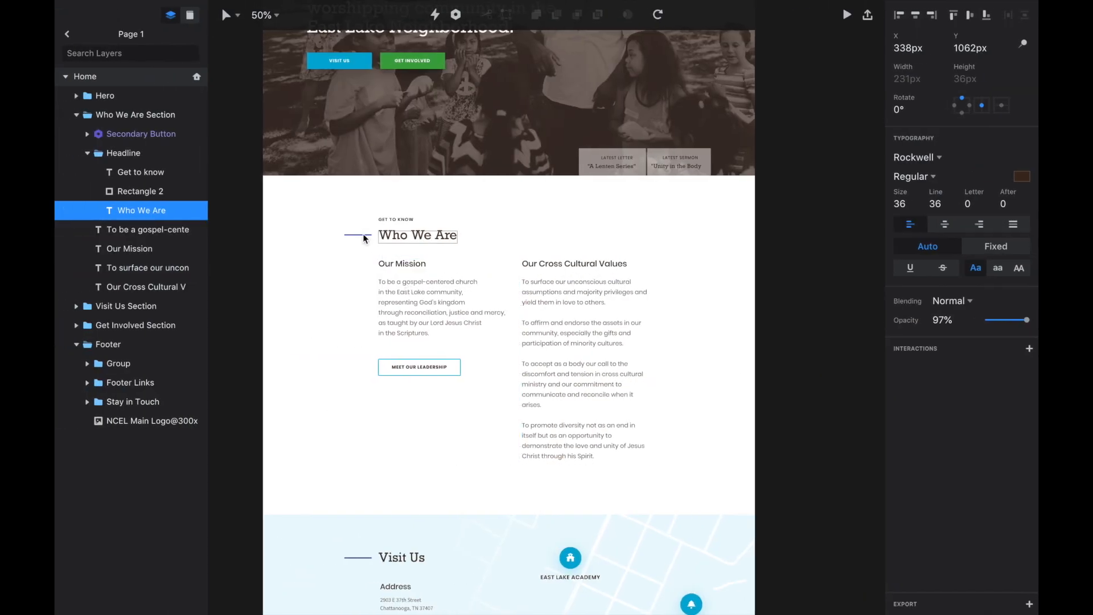
{"action": "left_click", "coordinate": [364, 235]}
{"action": "left_click", "coordinate": [359, 235]}
{"action": "double_click", "coordinate": [360, 235]}
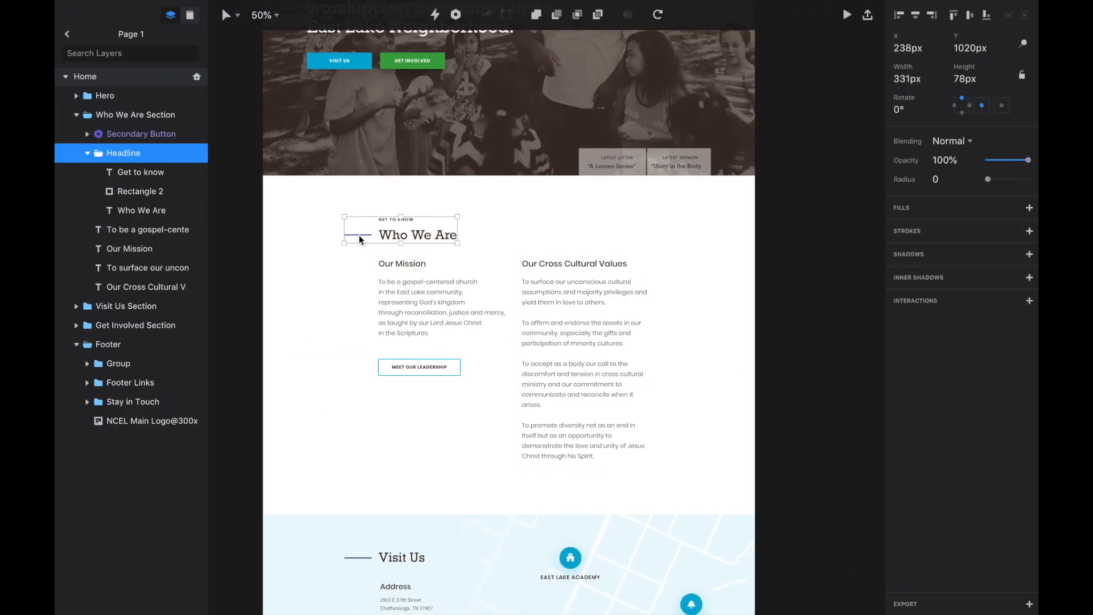
{"action": "left_click", "coordinate": [360, 235]}
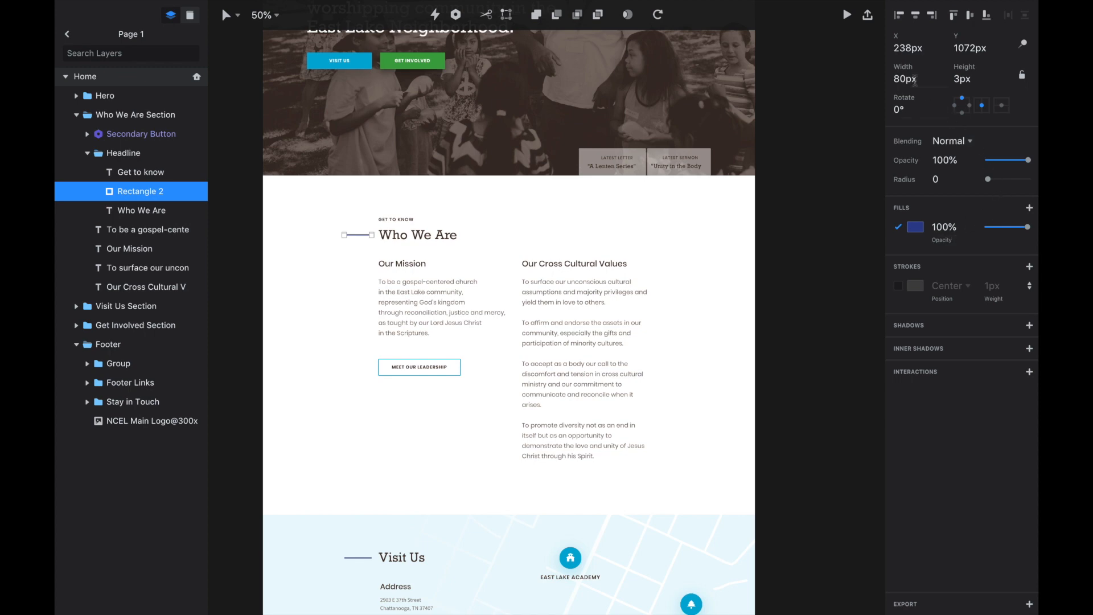
{"action": "key", "text": "ctrl+Right"}
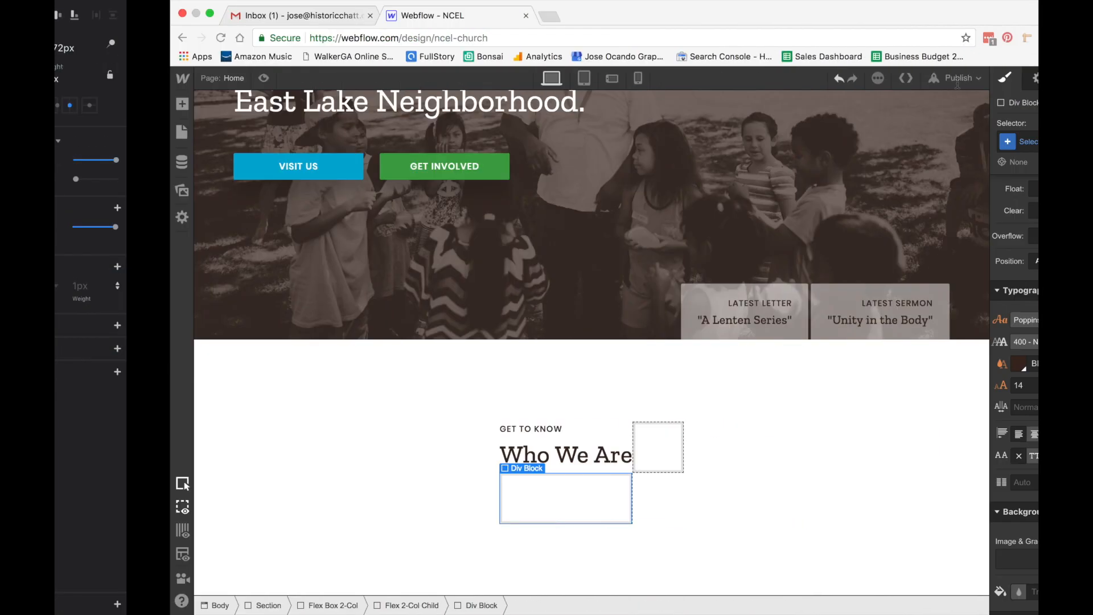
Create and apply a class named Highlight Bar to the new div block
{"action": "left_click", "coordinate": [934, 141]}
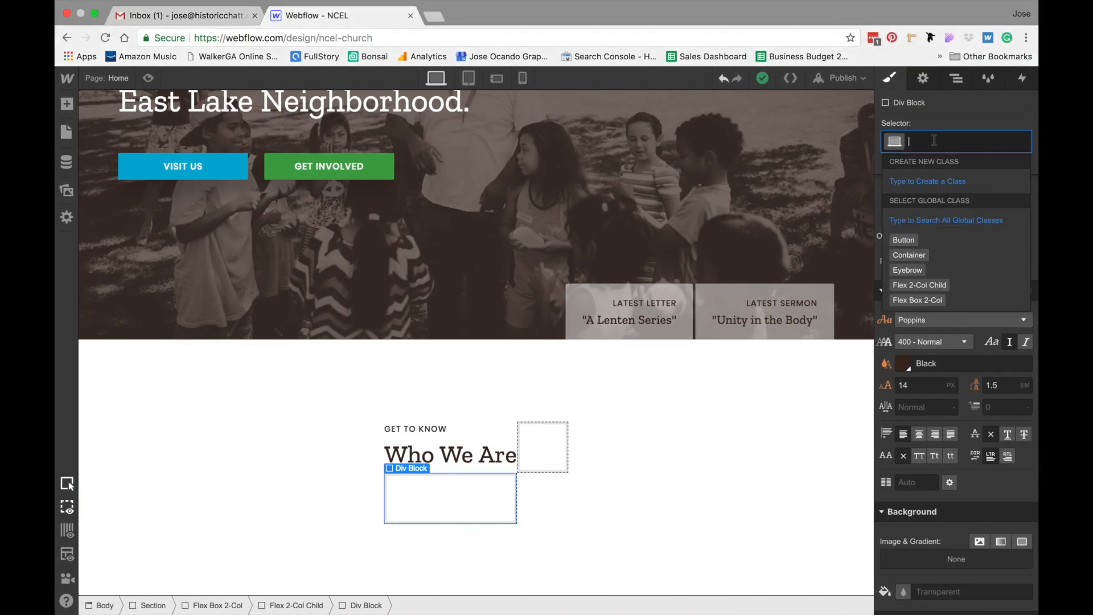
{"action": "type", "text": "Highlught"}
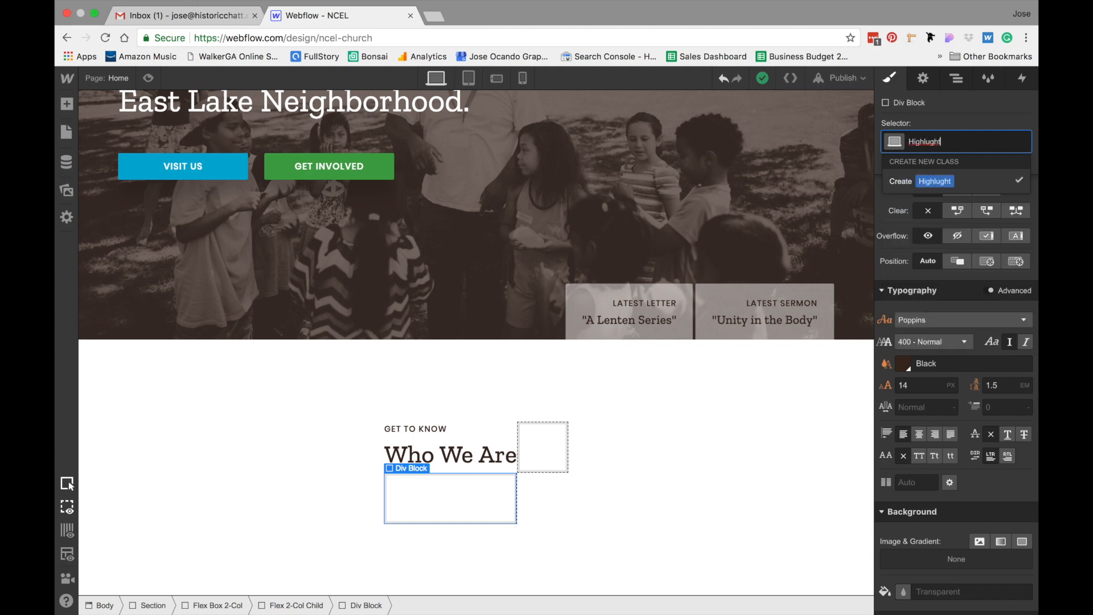
{"action": "key", "text": "BackSpace"}
{"action": "key", "text": "BackSpace"}
{"action": "key", "text": "BackSpace"}
{"action": "type", "text": "ight Bar"}
{"action": "key", "text": "Return"}
Set the Highlight Bar's background color to Dark Slate Blue
{"action": "scroll", "coordinate": [930, 398], "scroll_direction": "down", "scroll_amount": 3}
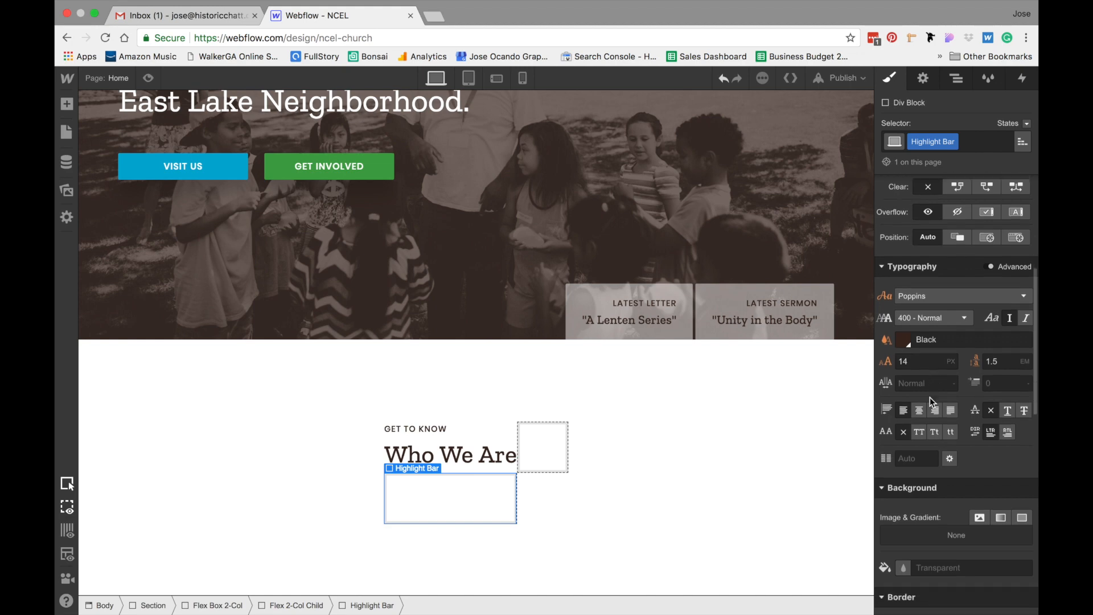
{"action": "scroll", "coordinate": [931, 397], "scroll_direction": "down", "scroll_amount": 3}
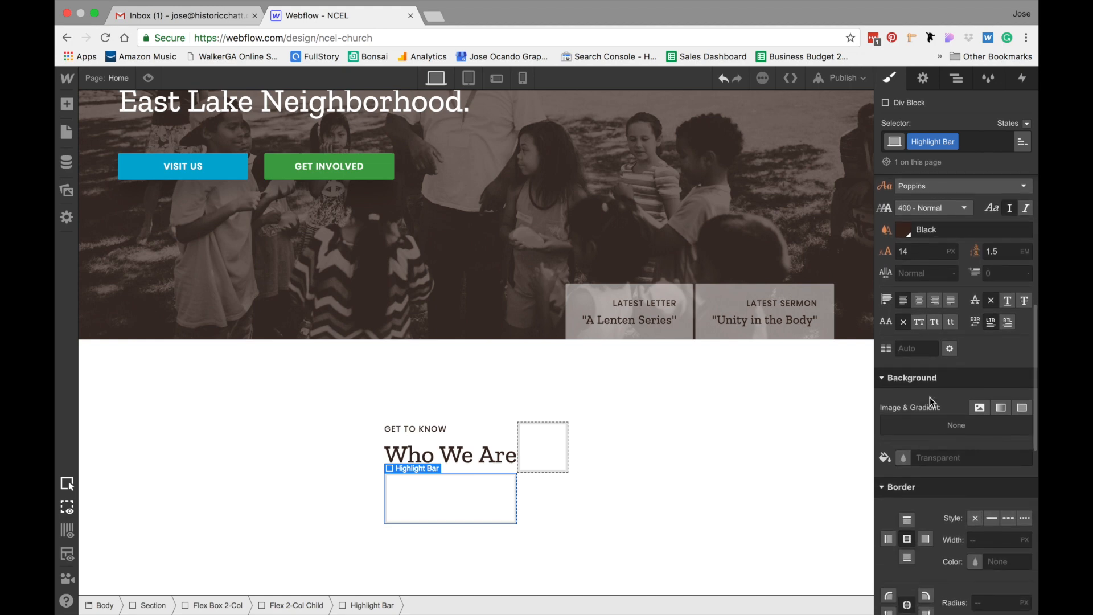
{"action": "left_click", "coordinate": [902, 459]}
{"action": "left_click", "coordinate": [1019, 393]}
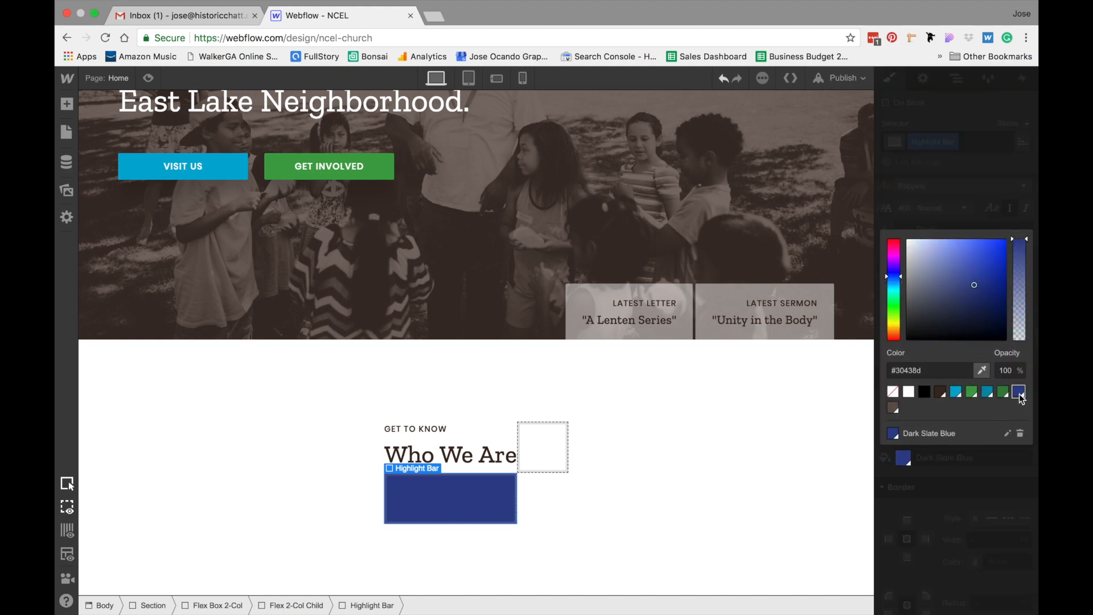
{"action": "left_click", "coordinate": [968, 471]}
Size the Highlight Bar to 80 px wide and 3 px high
{"action": "scroll", "coordinate": [955, 360], "scroll_direction": "up", "scroll_amount": 10}
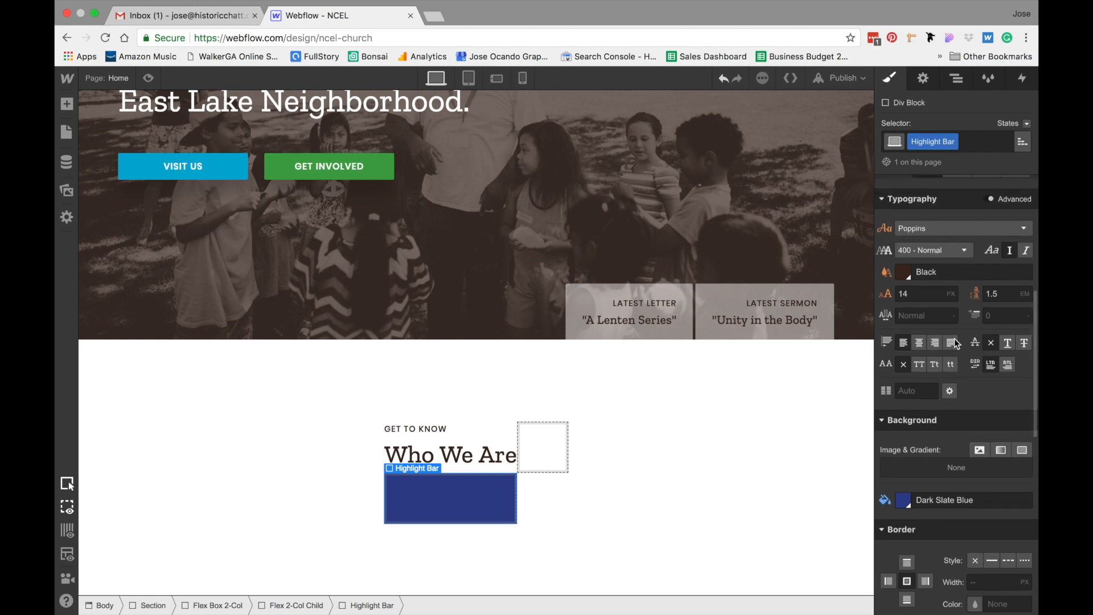
{"action": "left_click", "coordinate": [918, 348]}
{"action": "type", "text": "80"}
{"action": "key", "text": "Tab"}
{"action": "type", "text": "3"}
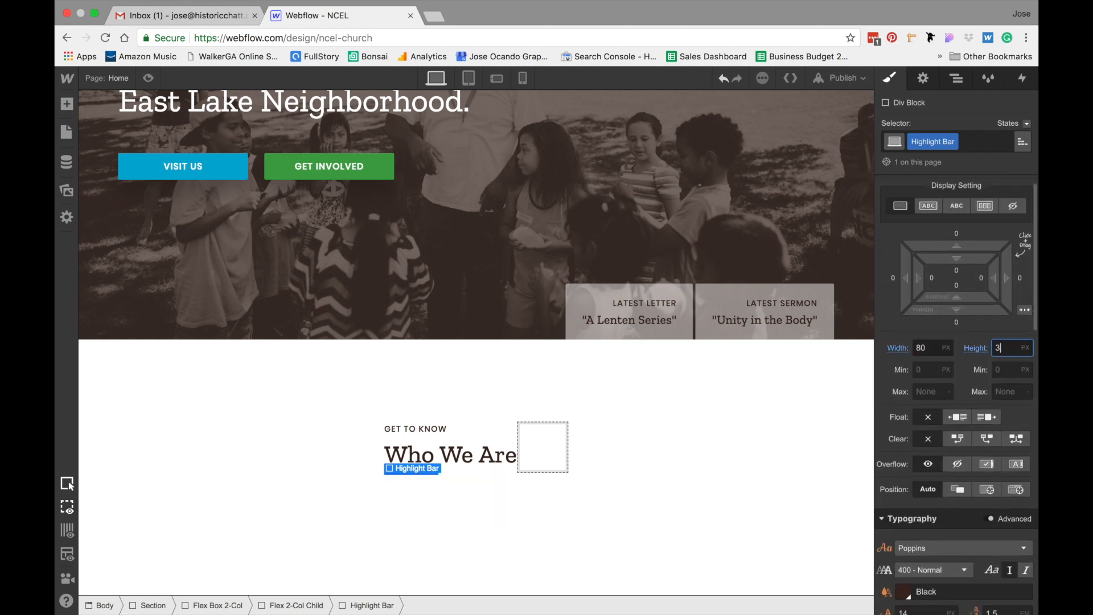
{"action": "left_click", "coordinate": [708, 430]}
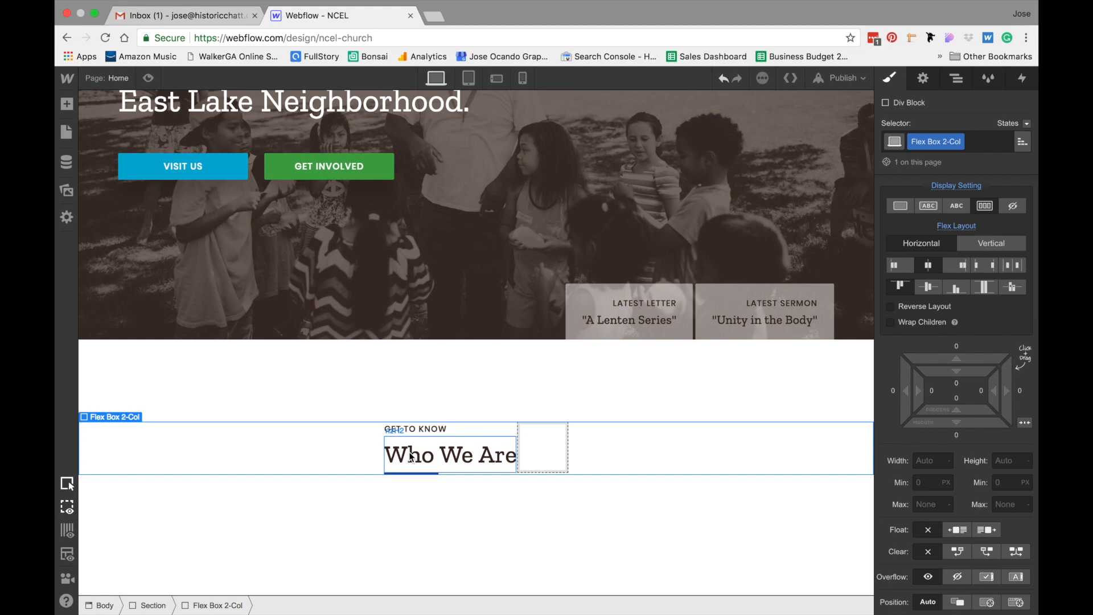
Add a Div Block in the first column and place the highlight bar and heading inside it
{"action": "left_click", "coordinate": [68, 108]}
{"action": "left_click_drag", "start_coordinate": [101, 275], "coordinate": [415, 431]}
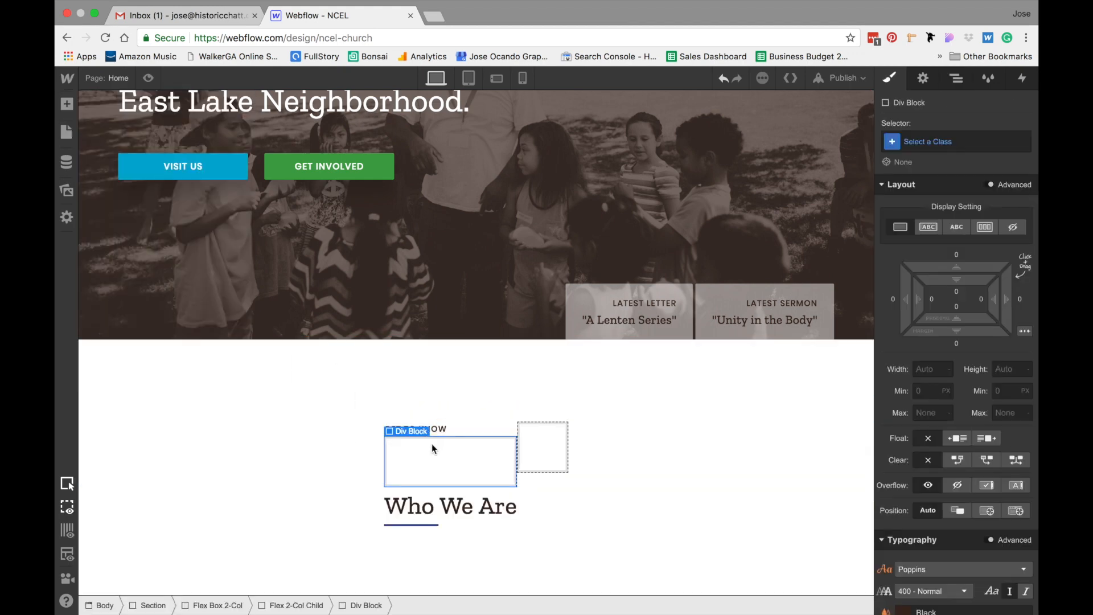
{"action": "left_click_drag", "start_coordinate": [436, 505], "coordinate": [446, 440]}
{"action": "left_click", "coordinate": [445, 456]}
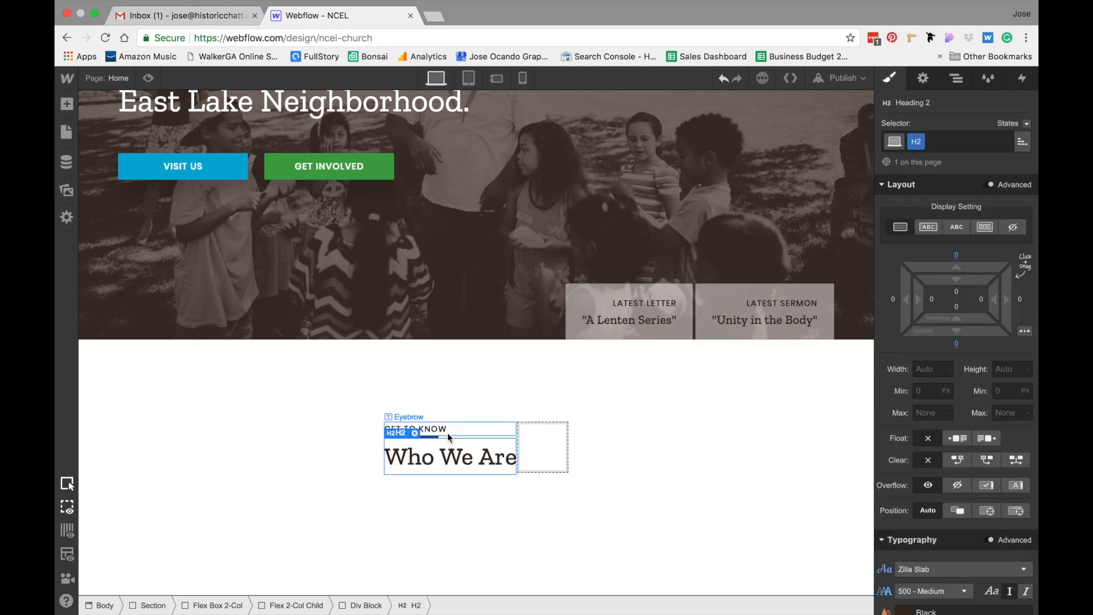
Select the div block wrapping the highlight bar and heading and give it a new class named Headline Wrapper
{"action": "left_click", "coordinate": [957, 80]}
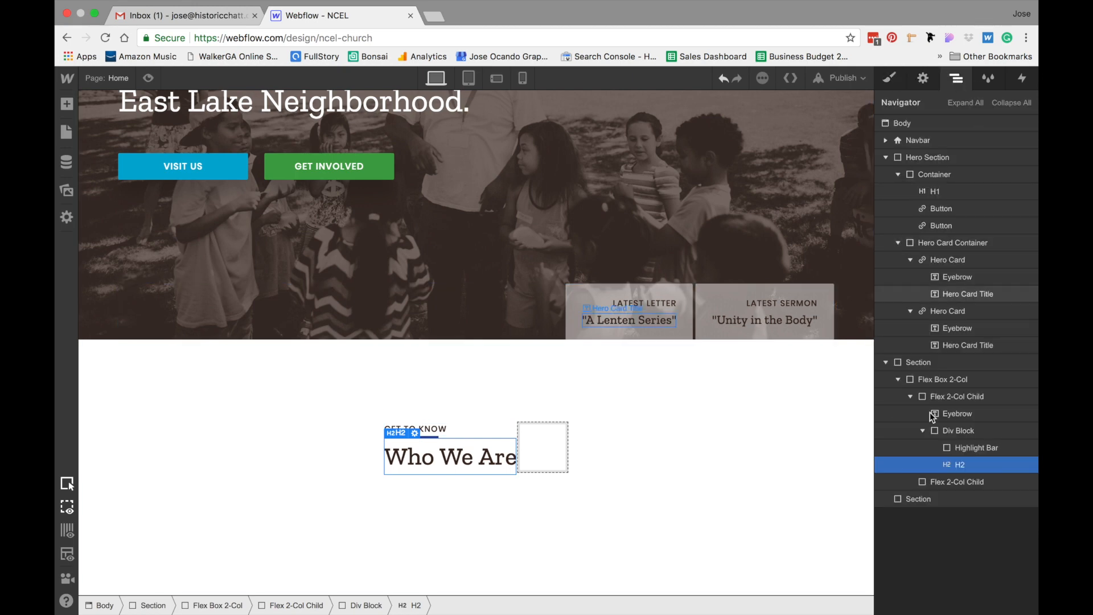
{"action": "left_click", "coordinate": [959, 431]}
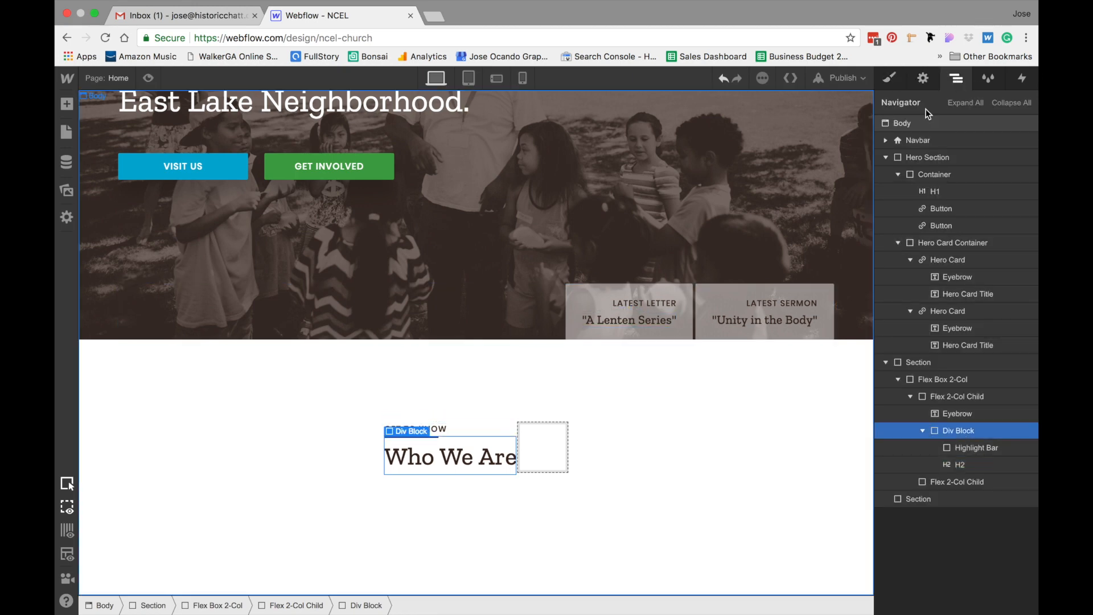
{"action": "left_click", "coordinate": [891, 85]}
{"action": "left_click", "coordinate": [921, 138]}
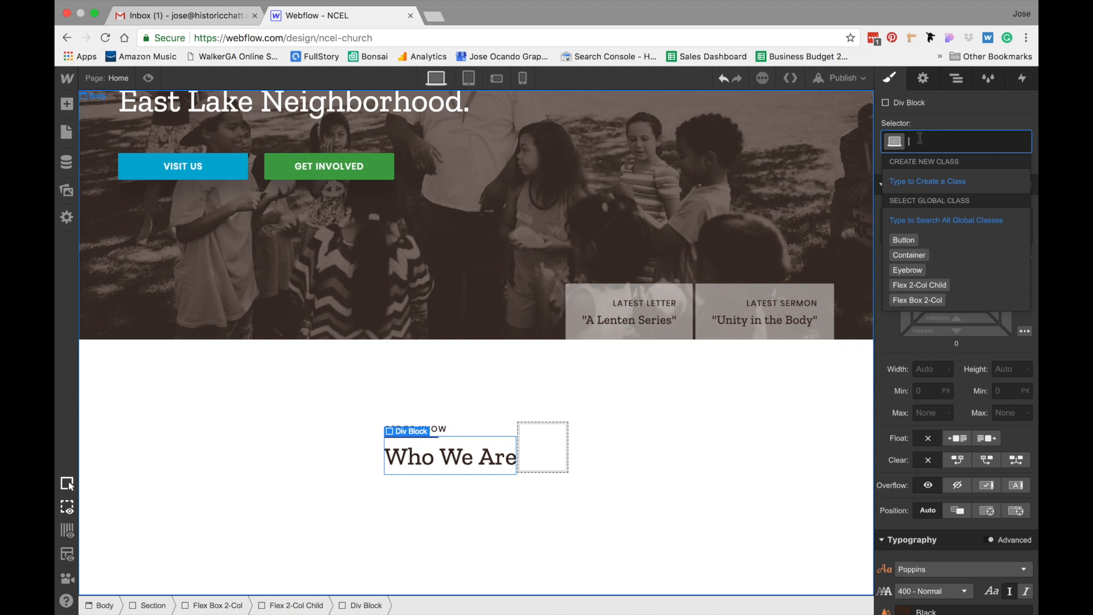
{"action": "type", "text": "Headli"}
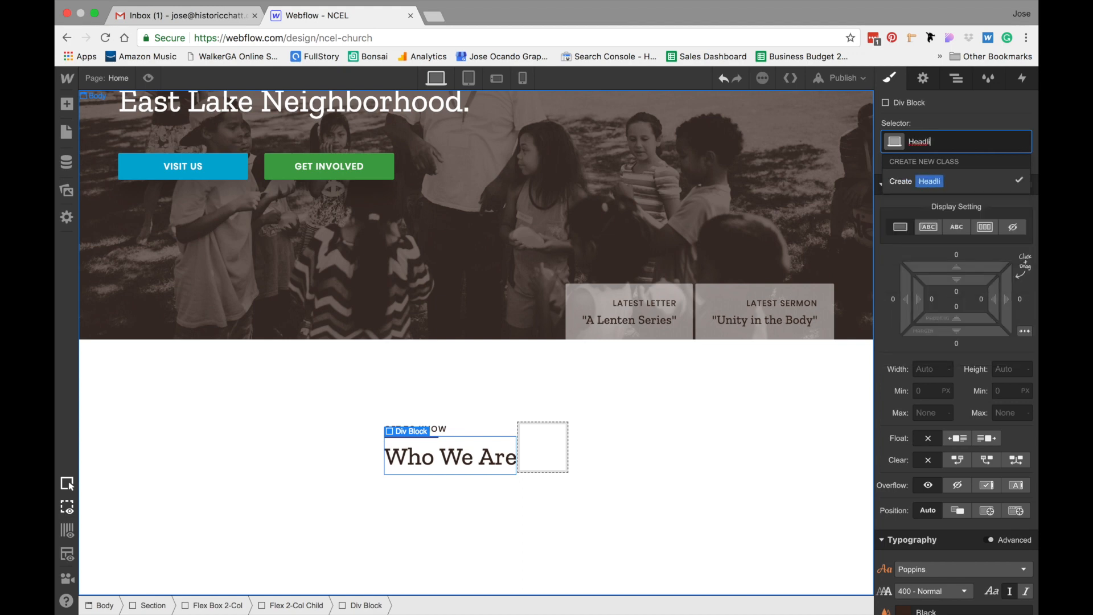
{"action": "type", "text": "ne Wrapper"}
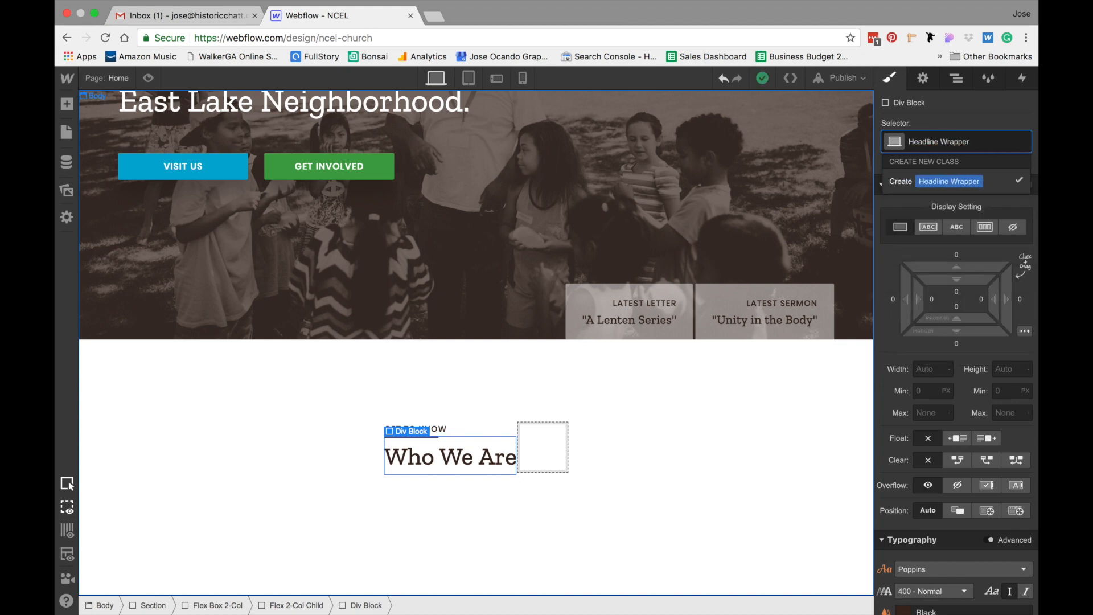
{"action": "key", "text": "Return"}
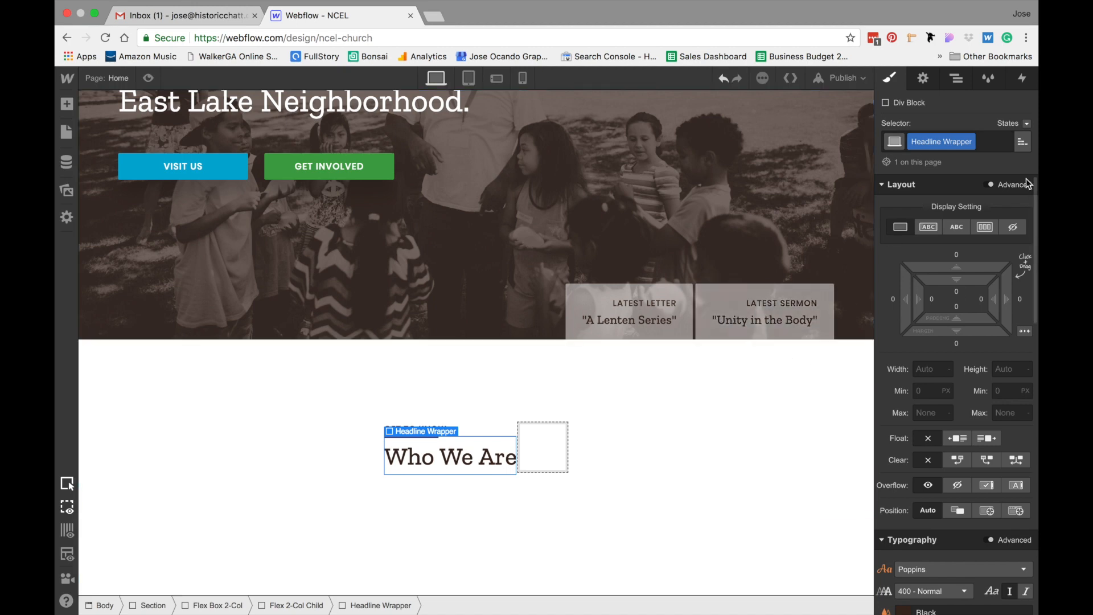
Set the Headline Wrapper to a horizontal flex layout with its items centered vertically
{"action": "left_click", "coordinate": [984, 228]}
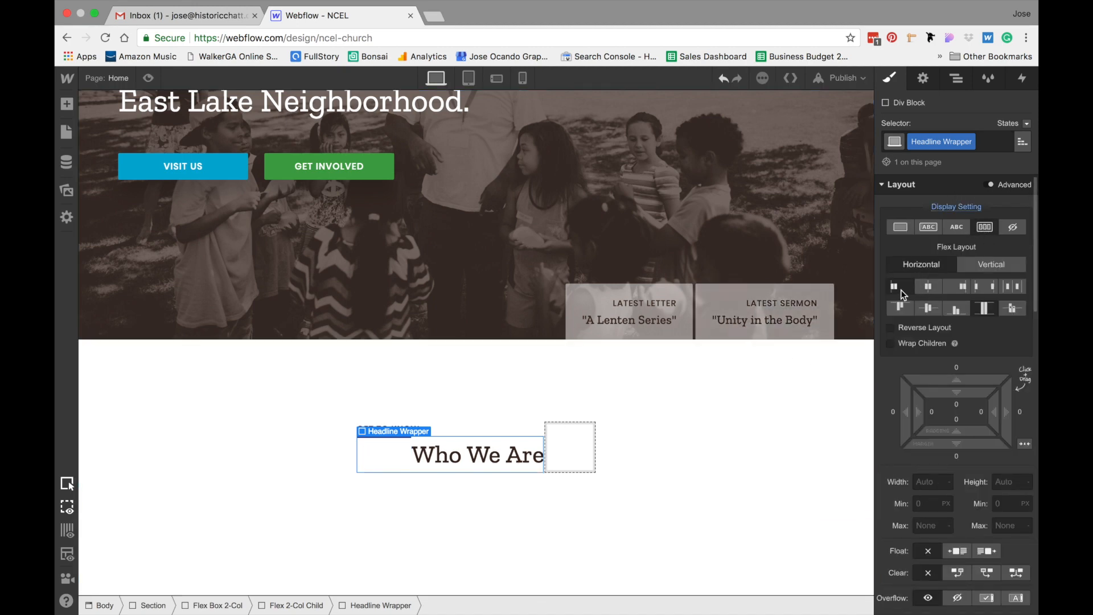
{"action": "left_click", "coordinate": [924, 308]}
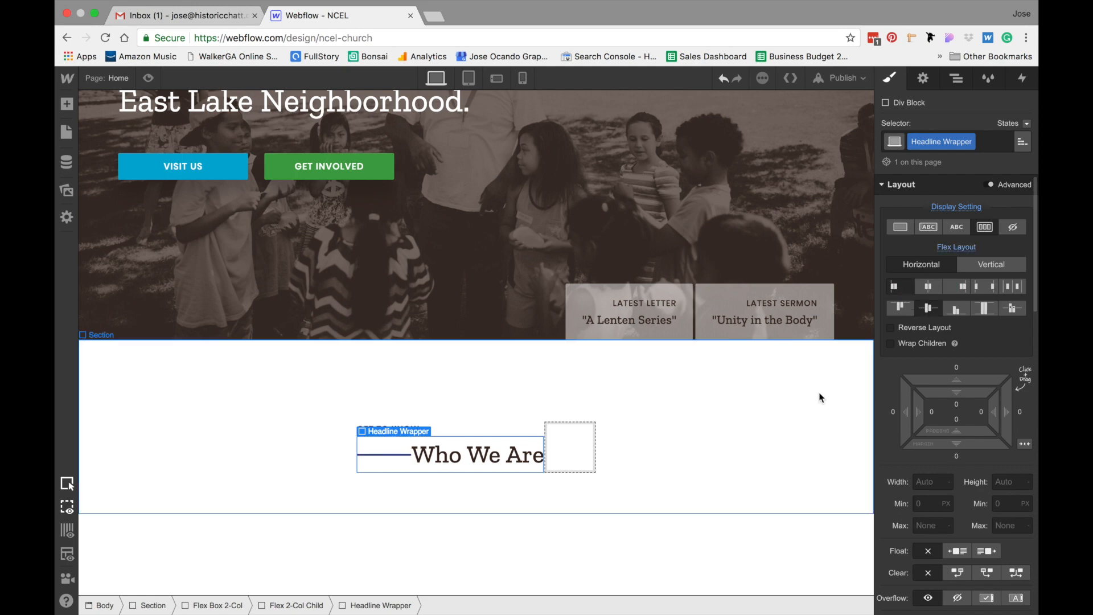
{"action": "left_click", "coordinate": [780, 401]}
Give the Highlight Bar a right margin of 18 px to space it from the heading
{"action": "left_click", "coordinate": [391, 456]}
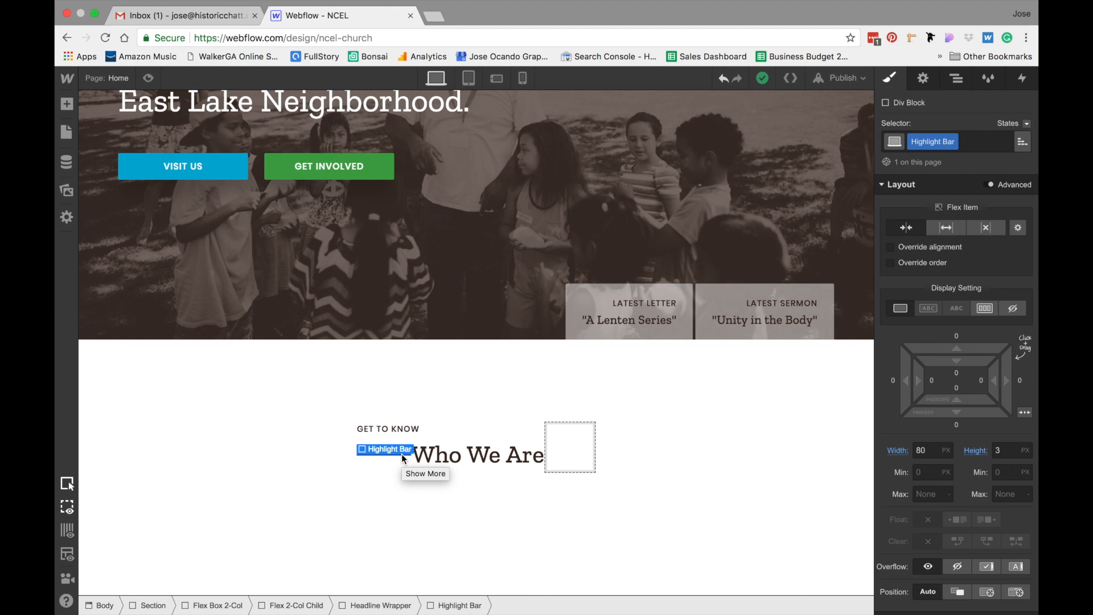
{"action": "left_click", "coordinate": [1020, 381]}
{"action": "type", "text": "1"}
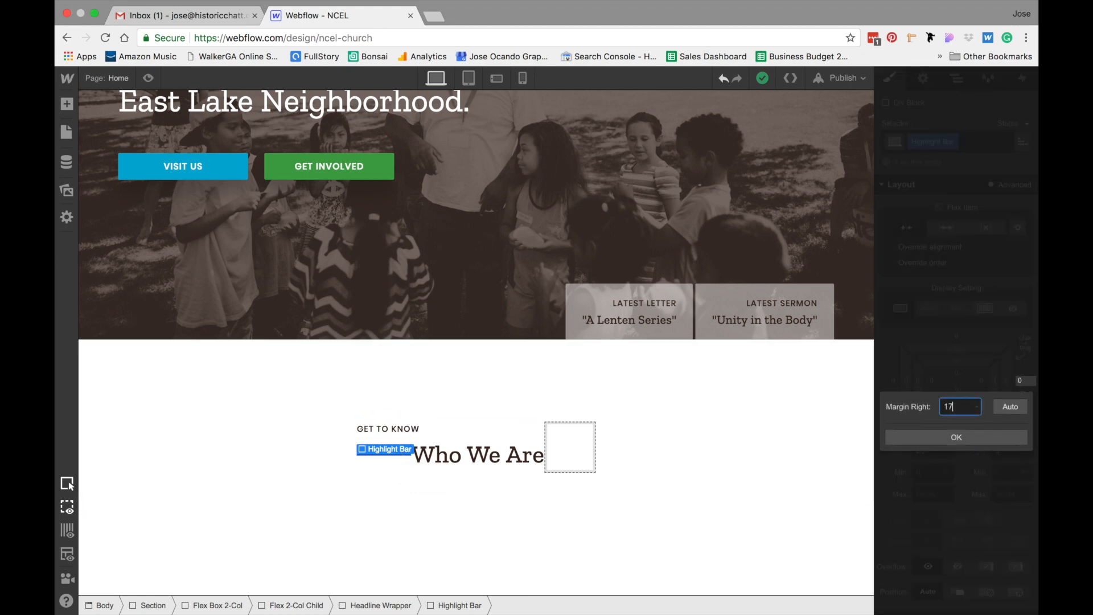
{"action": "type", "text": "8"}
{"action": "key", "text": "Return"}
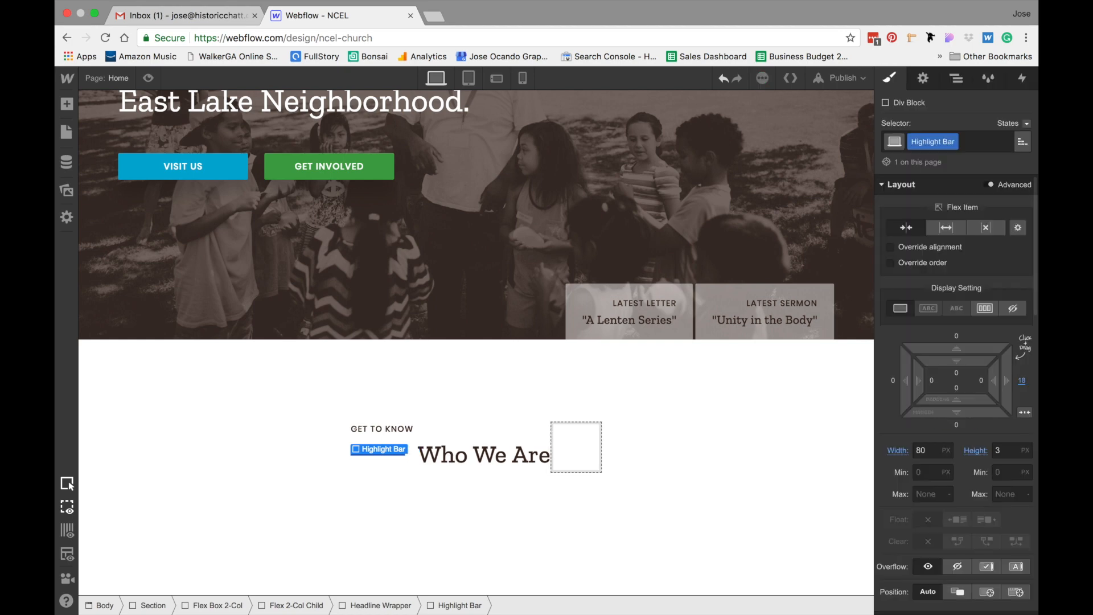
Set the Headline Wrapper's left margin to -98 px so the bar hangs outside the column
{"action": "left_click", "coordinate": [695, 448]}
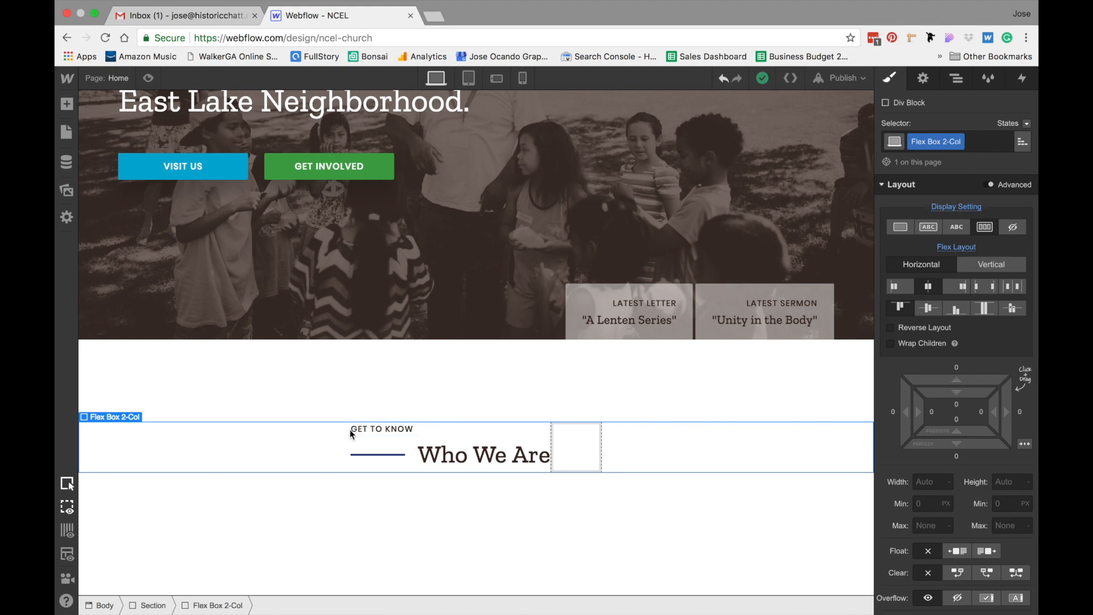
{"action": "left_click", "coordinate": [405, 464]}
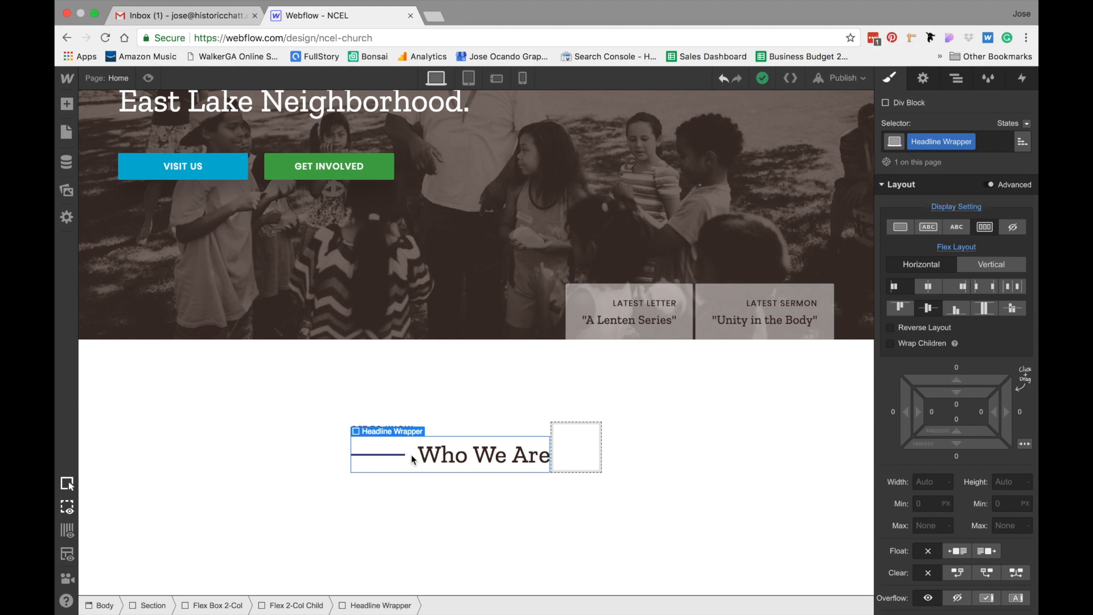
{"action": "left_click", "coordinate": [893, 412]}
{"action": "type", "text": "-98"}
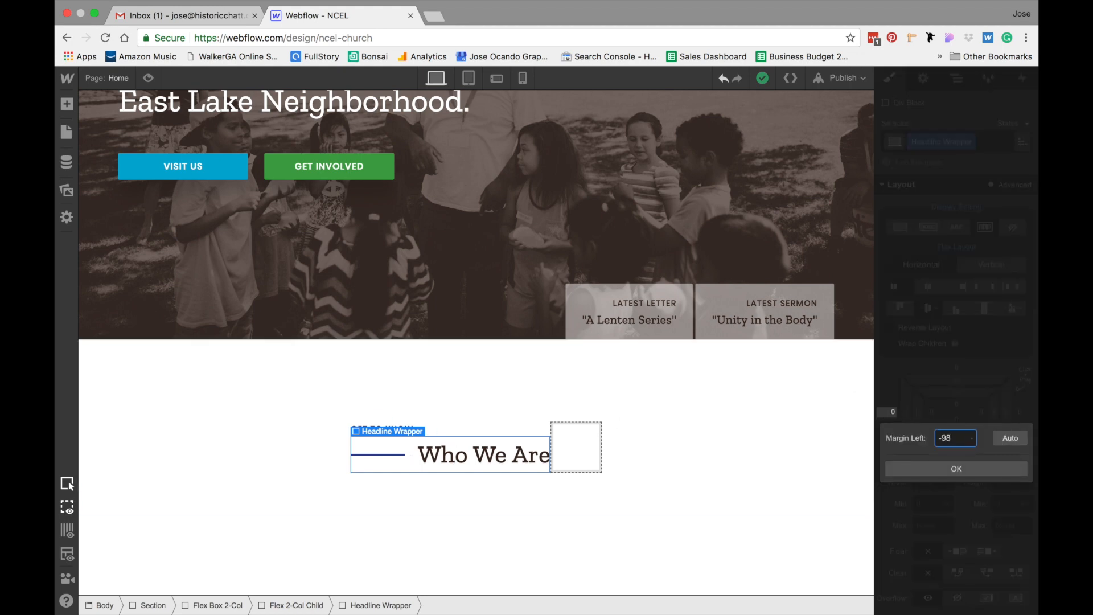
{"action": "key", "text": "Return"}
{"action": "left_click", "coordinate": [751, 444]}
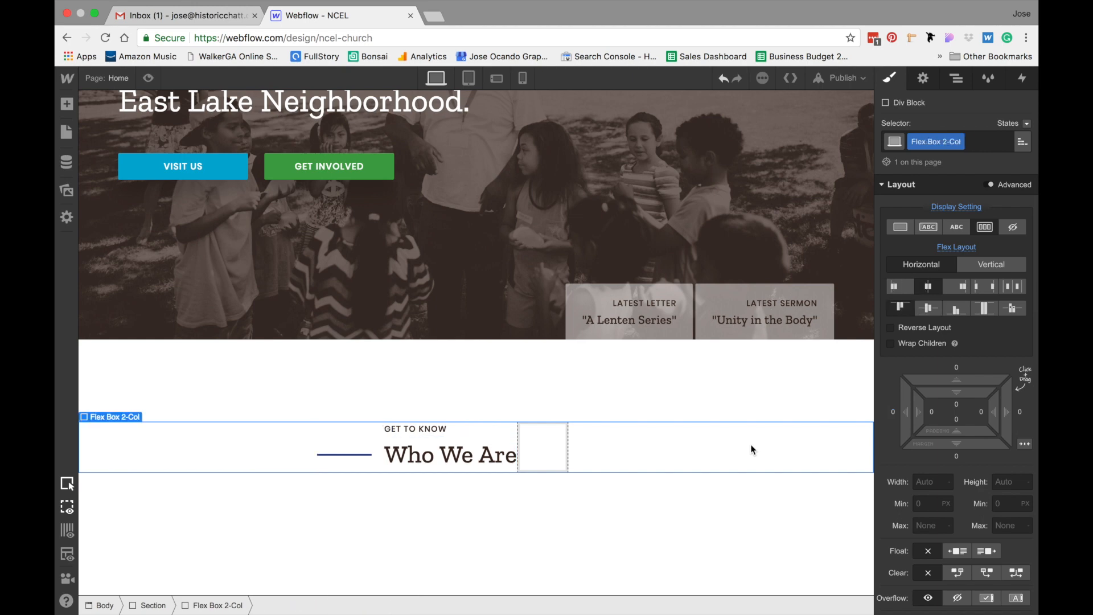
Add a Heading element to the first column below the headline and change it to an H3
{"action": "left_click", "coordinate": [552, 550]}
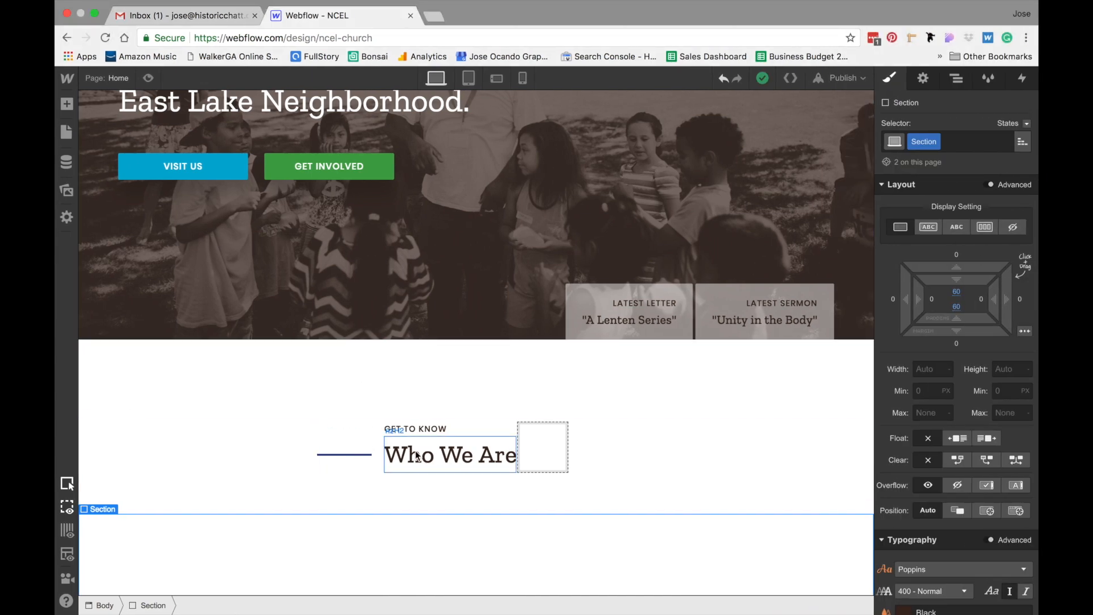
{"action": "left_click", "coordinate": [414, 458]}
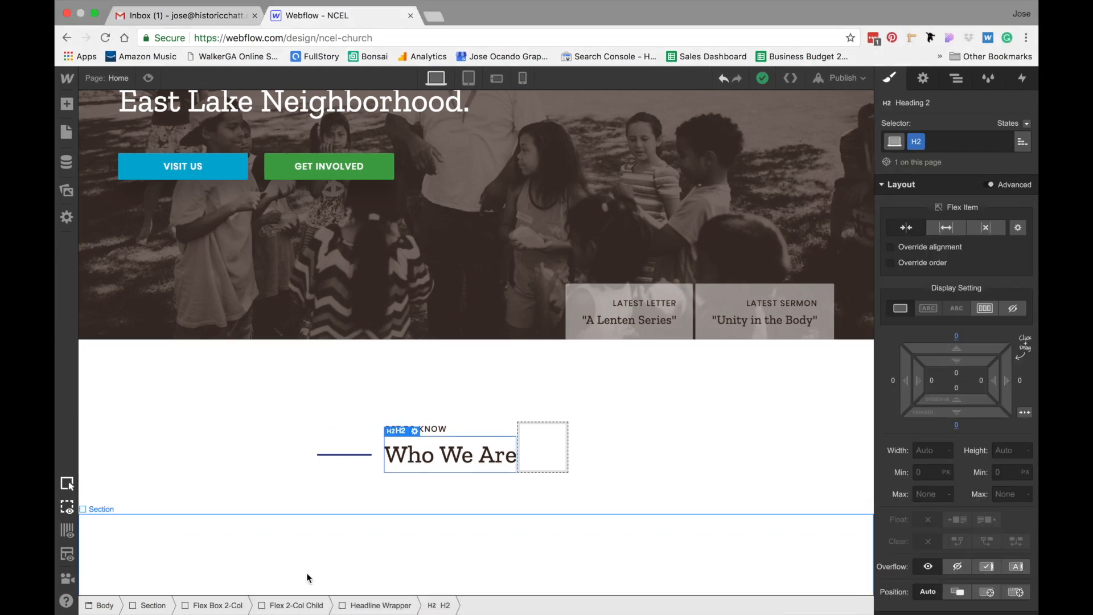
{"action": "left_click", "coordinate": [297, 606]}
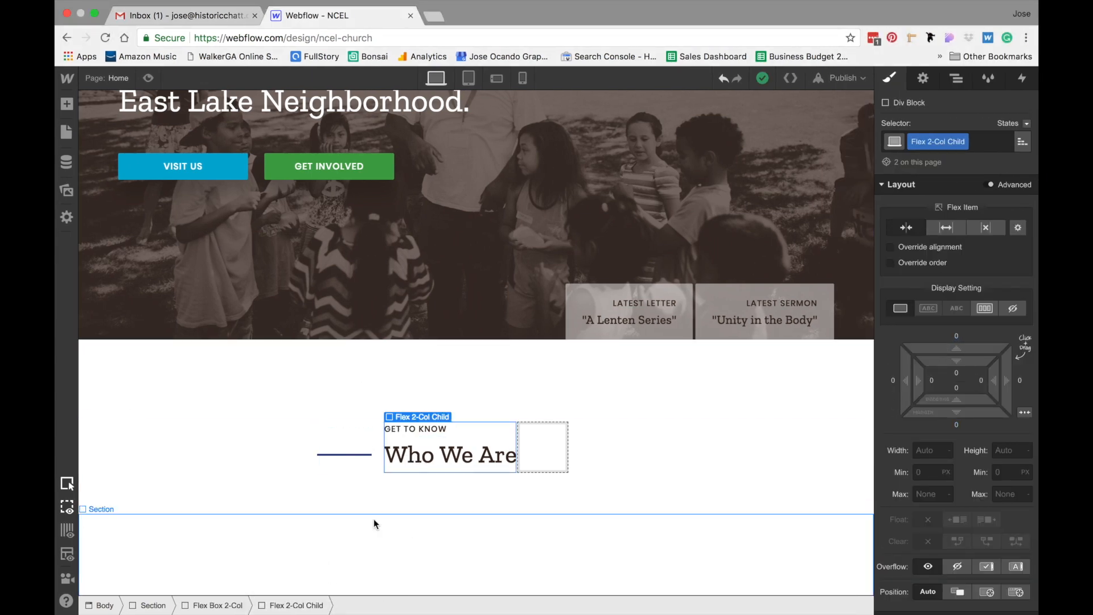
{"action": "left_click", "coordinate": [67, 104]}
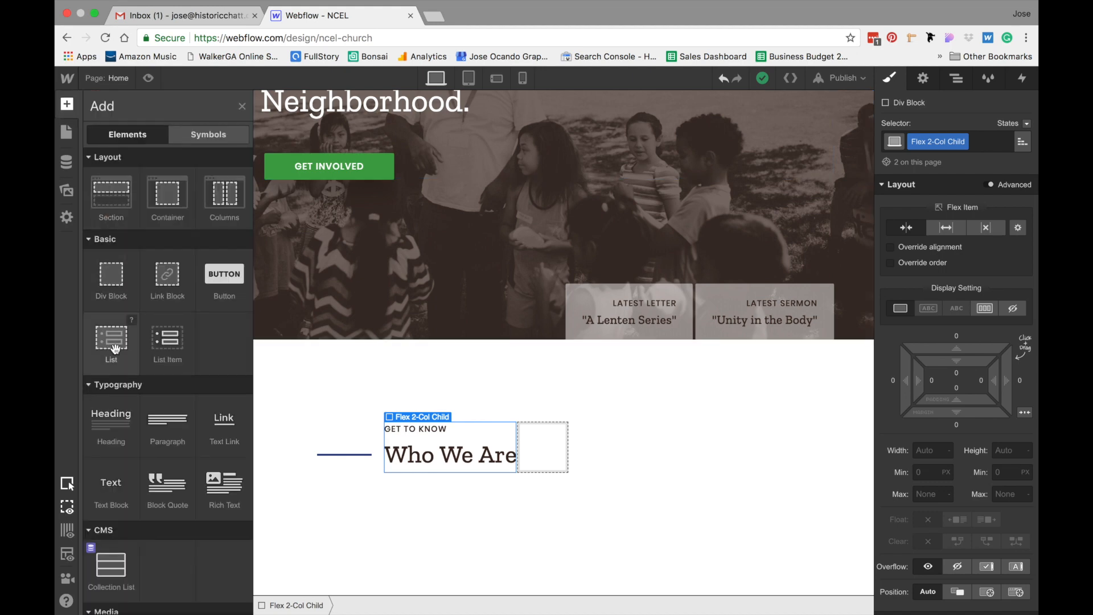
{"action": "left_click", "coordinate": [112, 429]}
{"action": "left_click", "coordinate": [923, 79]}
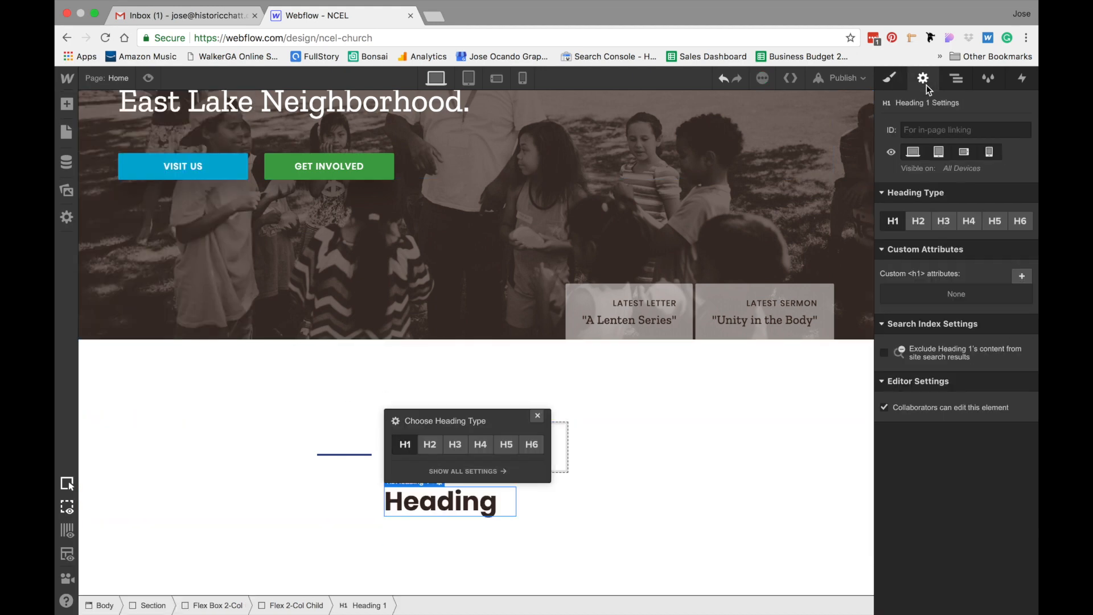
{"action": "left_click", "coordinate": [947, 220]}
Create and apply a class named h3 to the new heading
{"action": "left_click", "coordinate": [886, 80]}
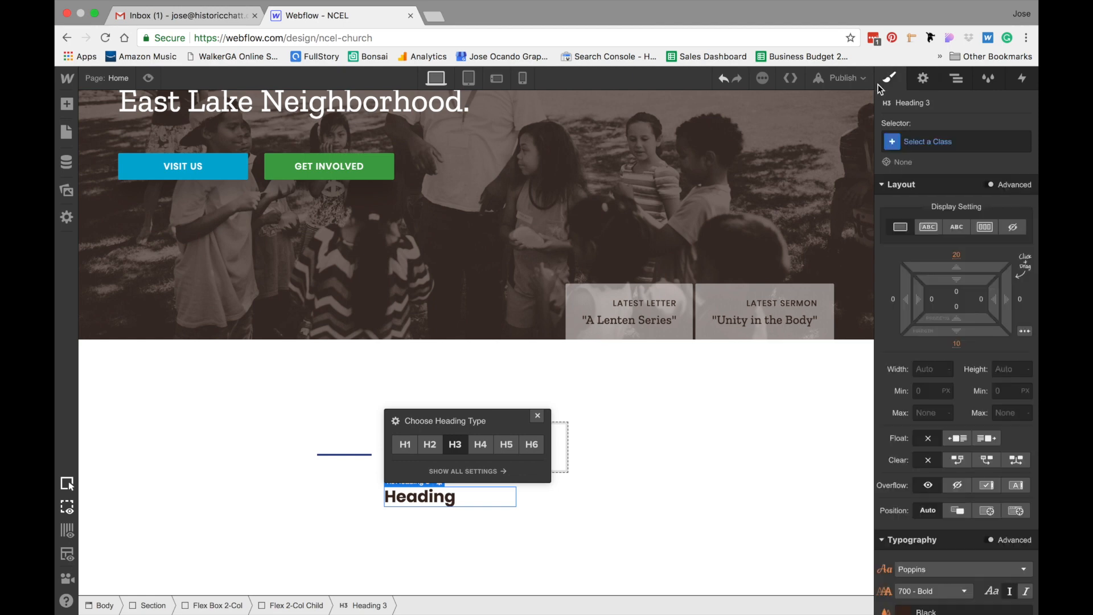
{"action": "left_click", "coordinate": [925, 141]}
{"action": "type", "text": "h3"}
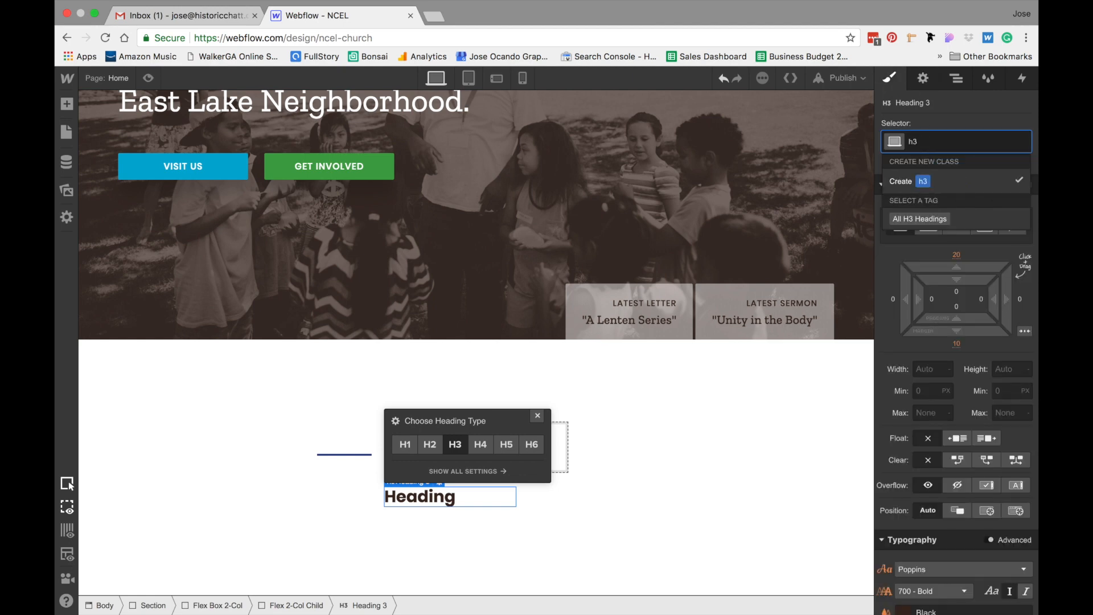
{"action": "key", "text": "Return"}
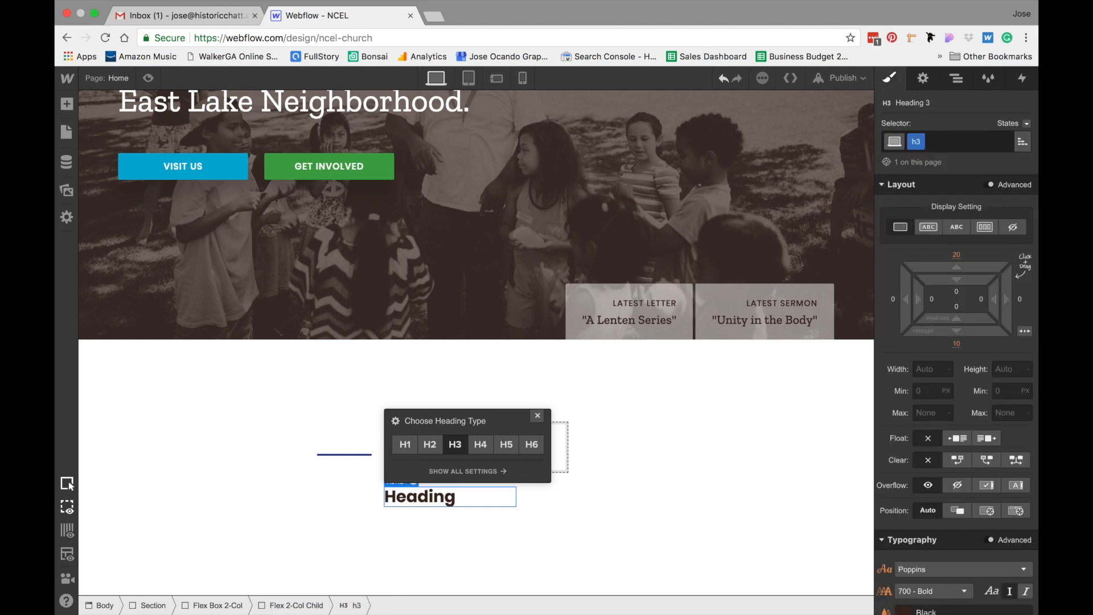
Change the new heading's text to "Our Mission"
{"action": "double_click", "coordinate": [449, 497]}
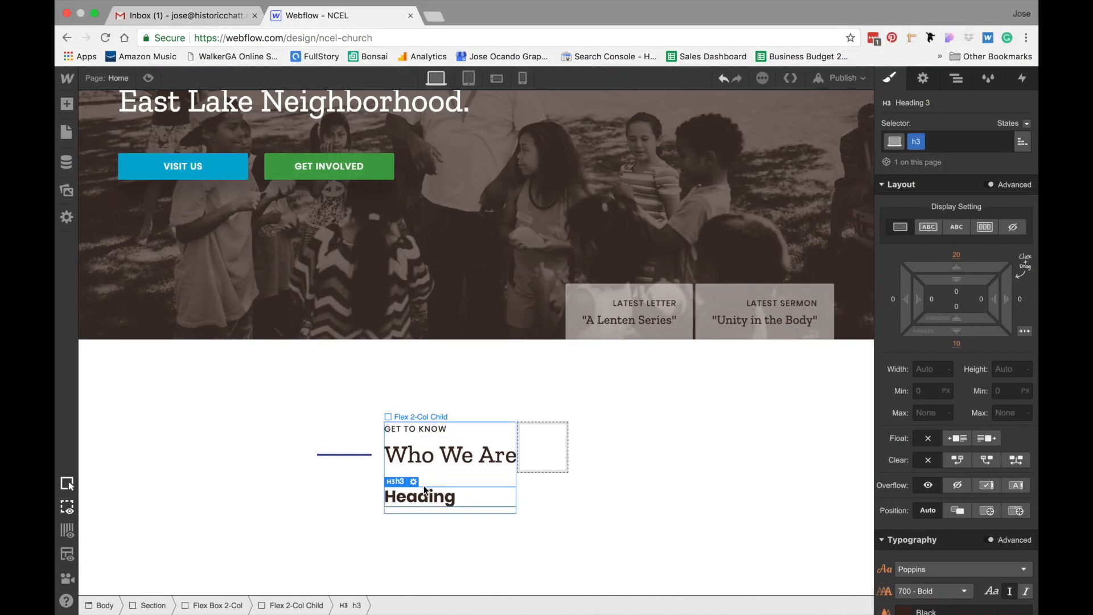
{"action": "double_click", "coordinate": [454, 497]}
{"action": "type", "text": "Our Mission"}
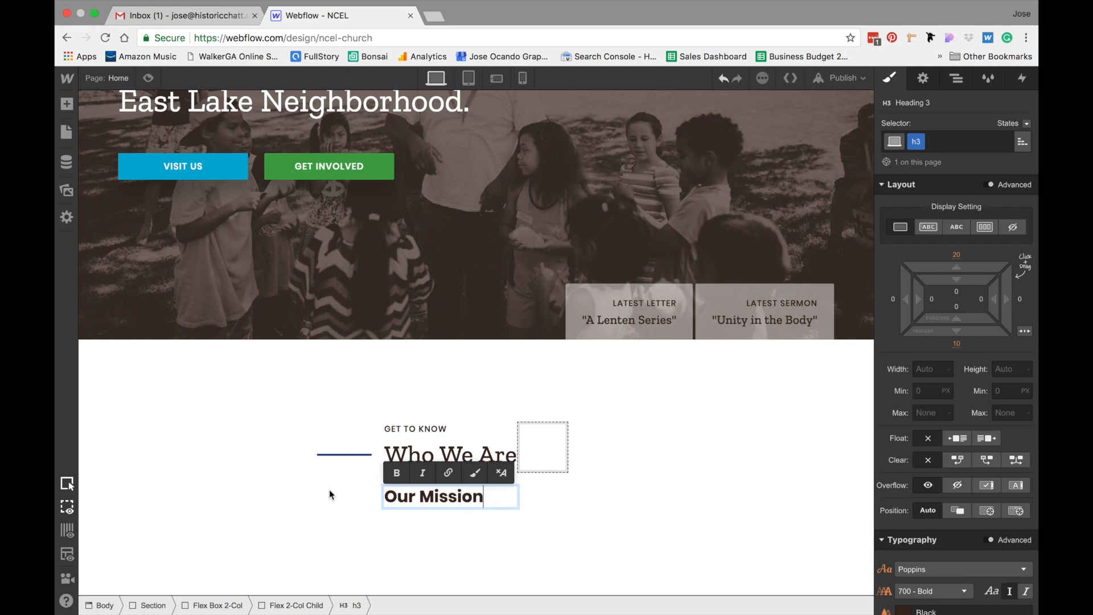
{"action": "left_click", "coordinate": [258, 493]}
Set the h3 heading's font weight to 500 - Medium
{"action": "left_click", "coordinate": [469, 501]}
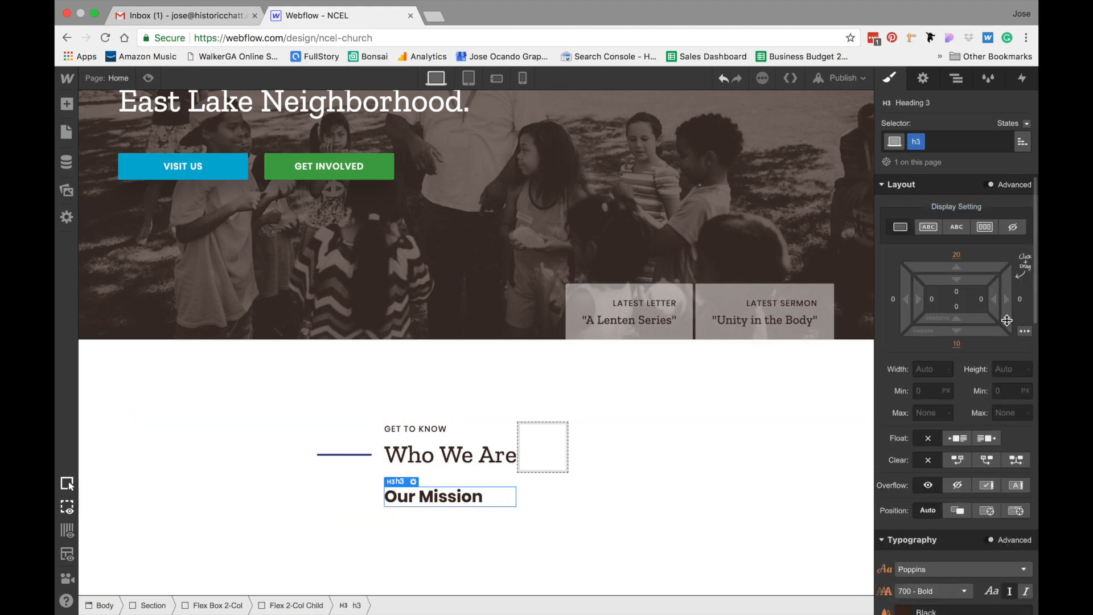
{"action": "scroll", "coordinate": [982, 344], "scroll_direction": "down", "scroll_amount": 5}
{"action": "scroll", "coordinate": [982, 344], "scroll_direction": "down", "scroll_amount": 3}
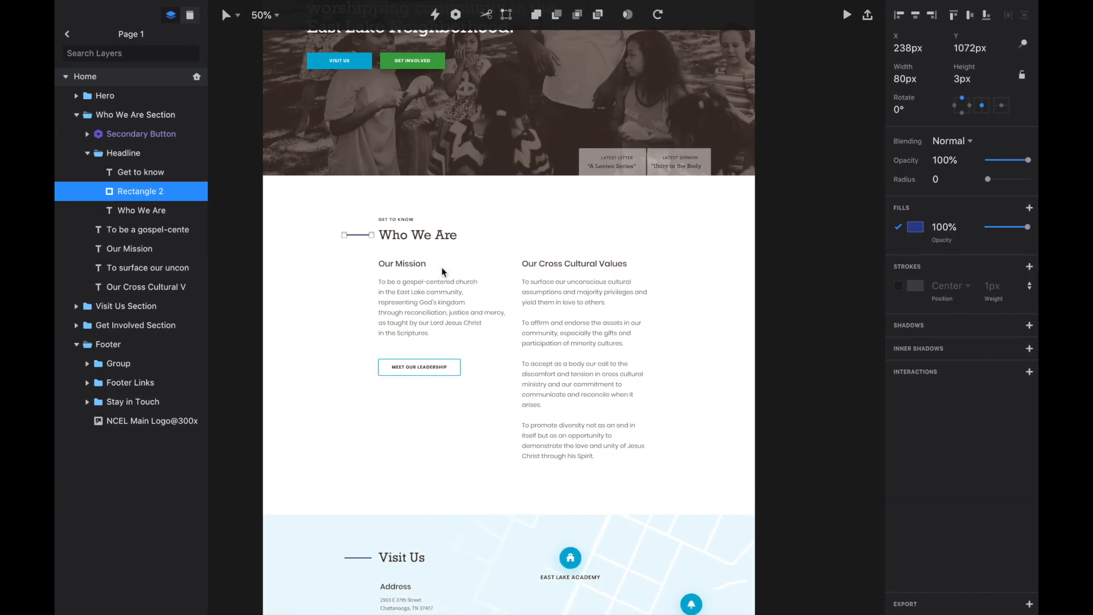
{"action": "left_click", "coordinate": [381, 263]}
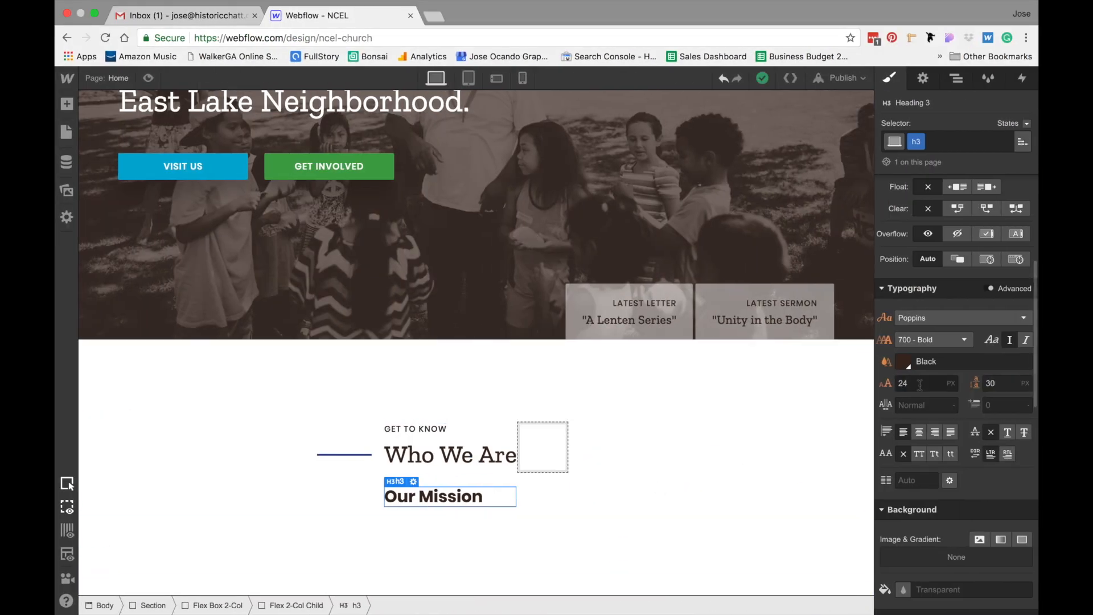
{"action": "left_click", "coordinate": [936, 343]}
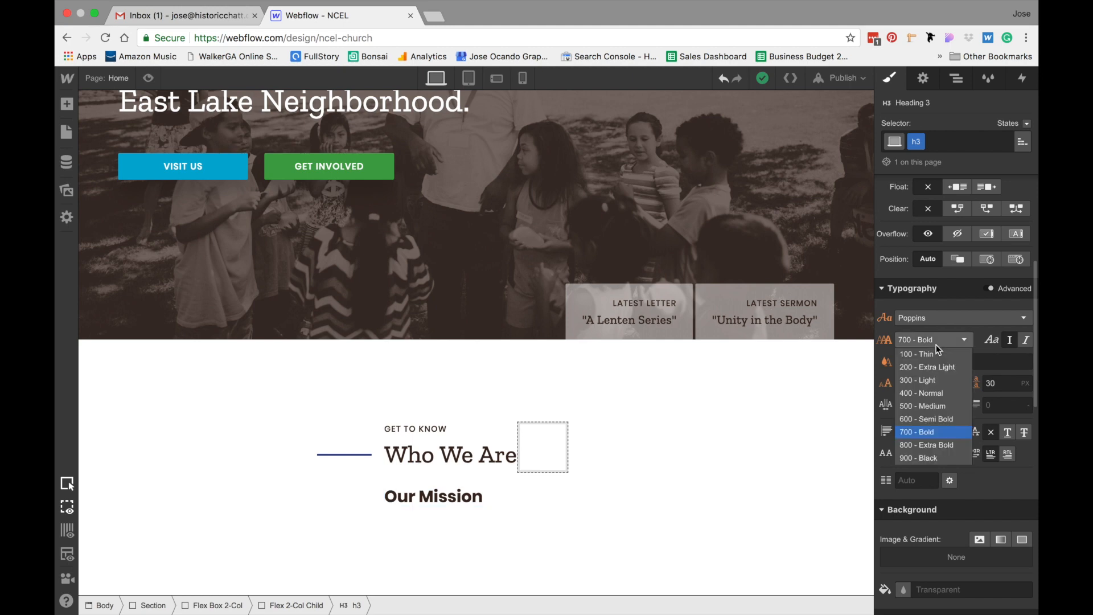
{"action": "left_click", "coordinate": [941, 409]}
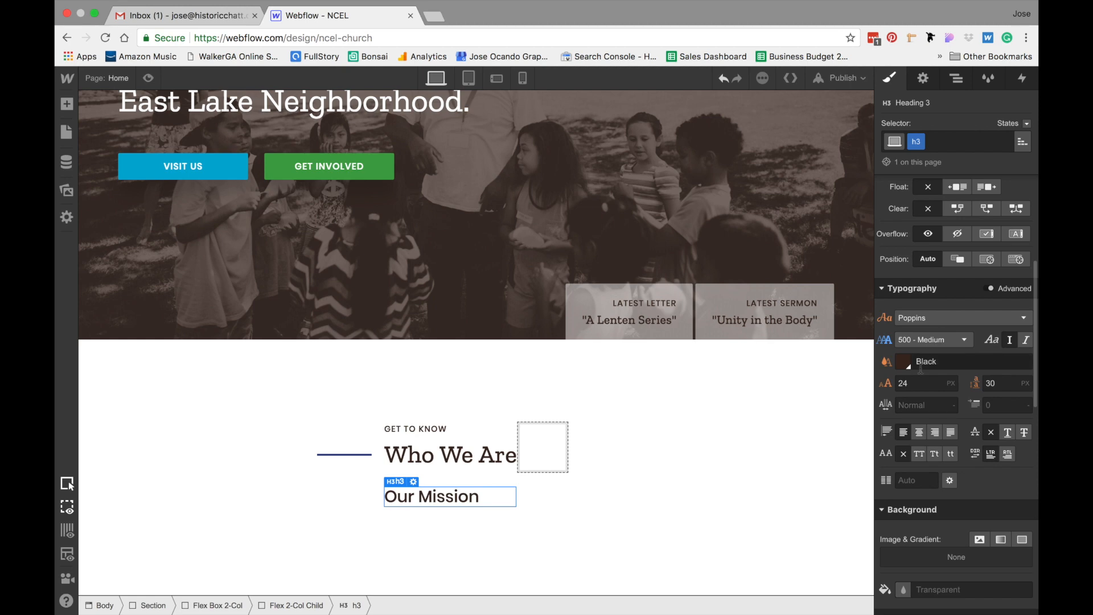
Set the h3 heading's top and bottom margins to 0
{"action": "scroll", "coordinate": [922, 370], "scroll_direction": "up", "scroll_amount": 5}
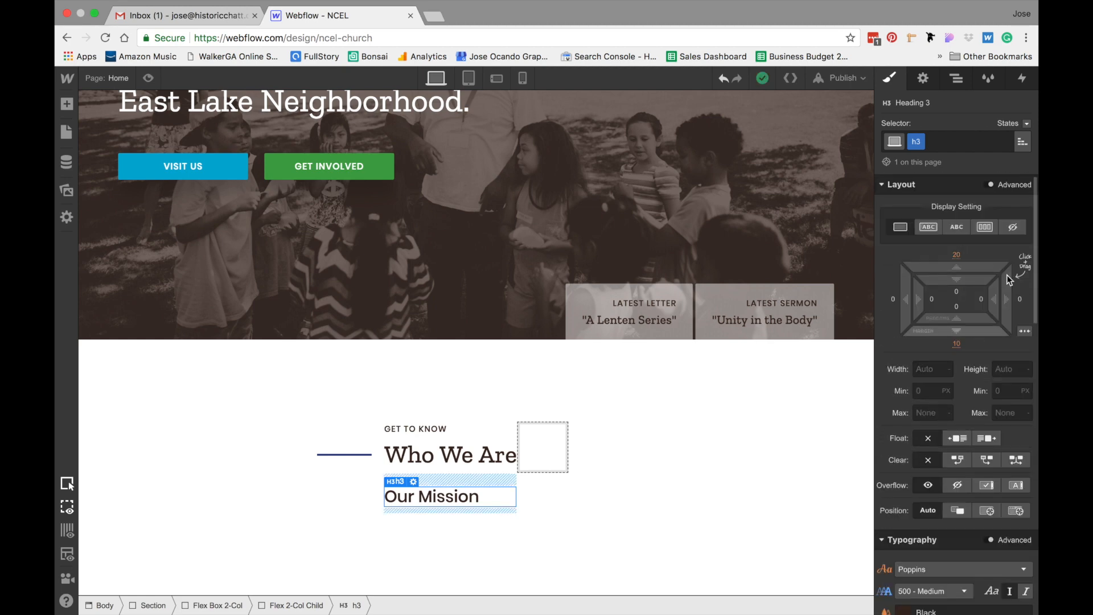
{"action": "left_click", "coordinate": [957, 255]}
{"action": "type", "text": "0"}
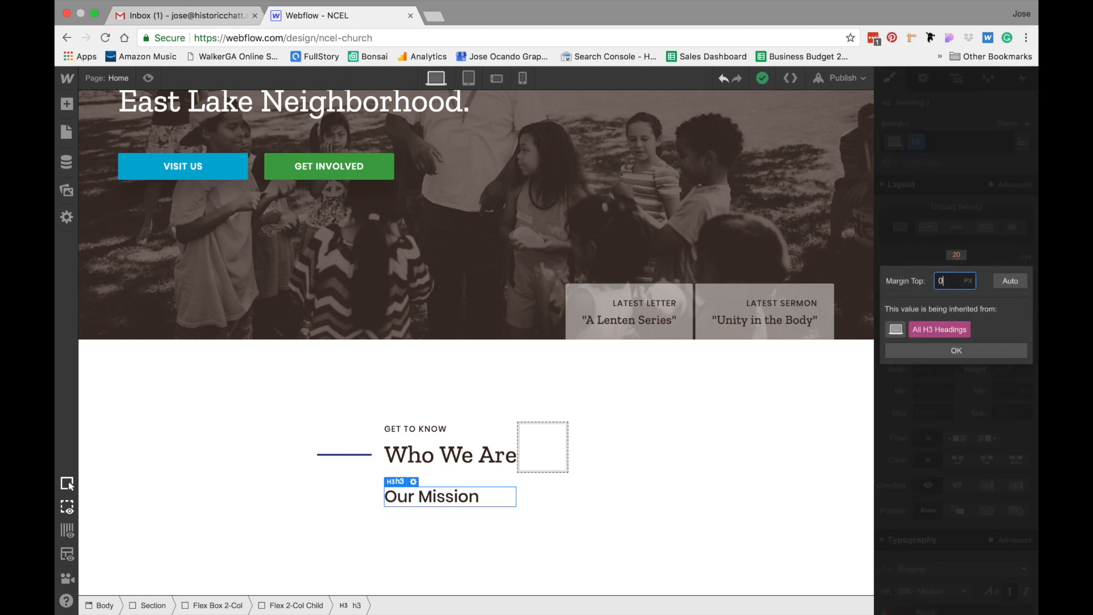
{"action": "left_click", "coordinate": [957, 351]}
{"action": "left_click", "coordinate": [956, 344]}
{"action": "type", "text": "0"}
{"action": "key", "text": "Return"}
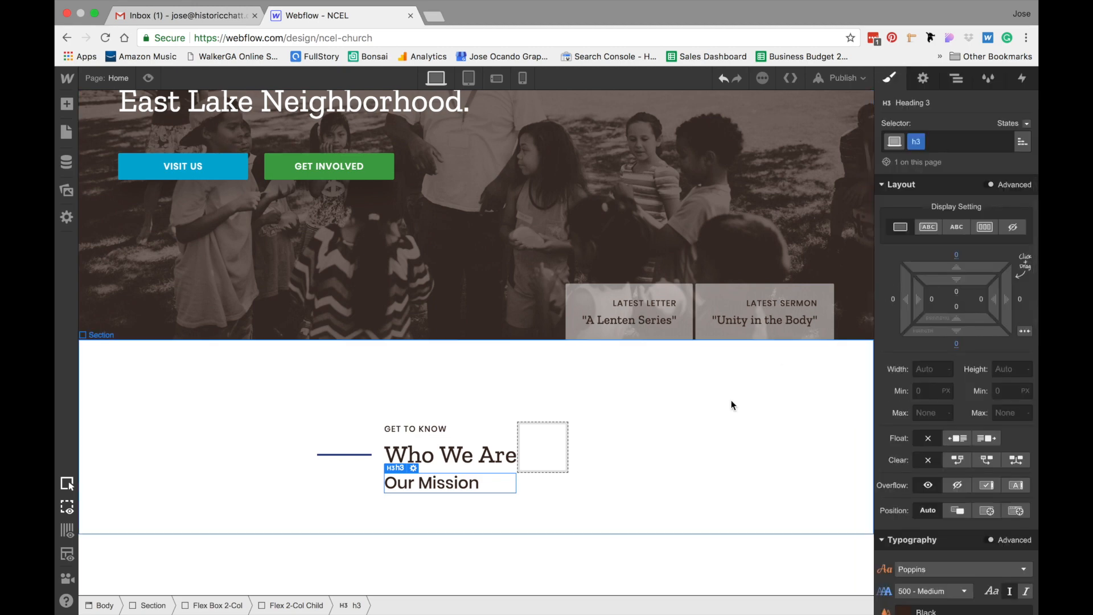
Set the h3 heading's top margin to 48 px and bottom margin to 24 px
{"action": "key", "text": "ctrl+Left"}
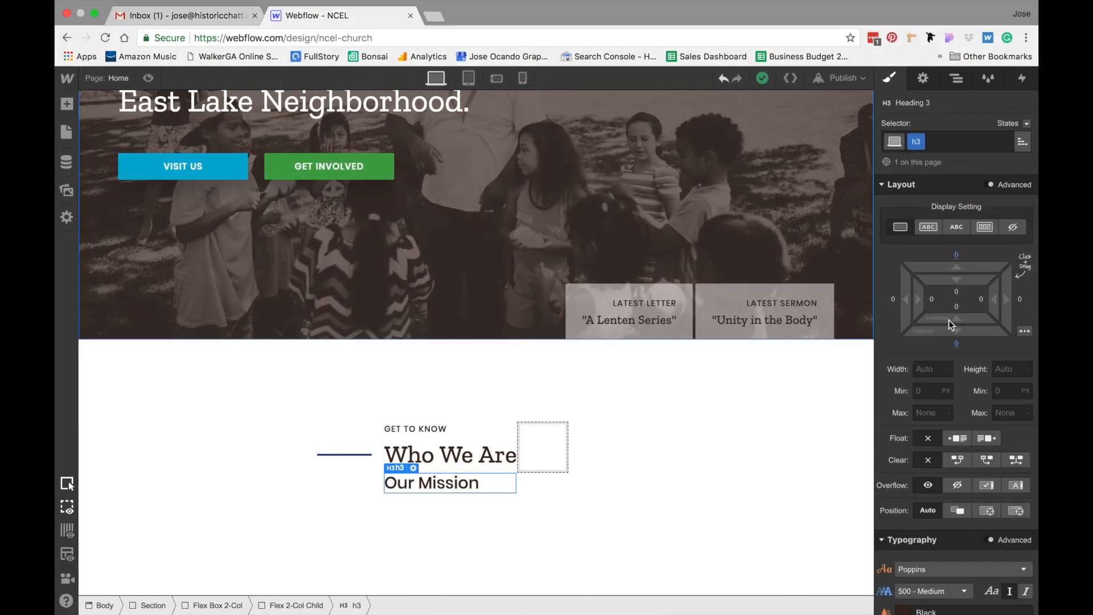
{"action": "left_click", "coordinate": [955, 257]}
{"action": "type", "text": "48"}
{"action": "key", "text": "Return"}
{"action": "left_click", "coordinate": [957, 344]}
{"action": "type", "text": "24"}
{"action": "key", "text": "Return"}
{"action": "scroll", "coordinate": [719, 508], "scroll_direction": "down", "scroll_amount": 2}
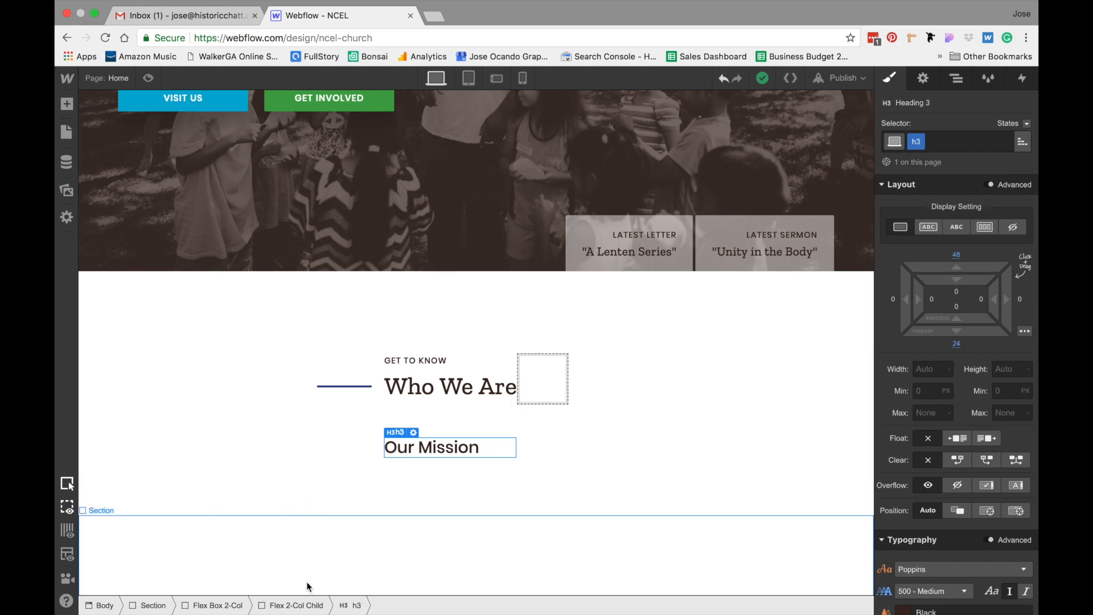
Add a paragraph below the Our Mission heading inside the column
{"action": "left_click", "coordinate": [297, 605]}
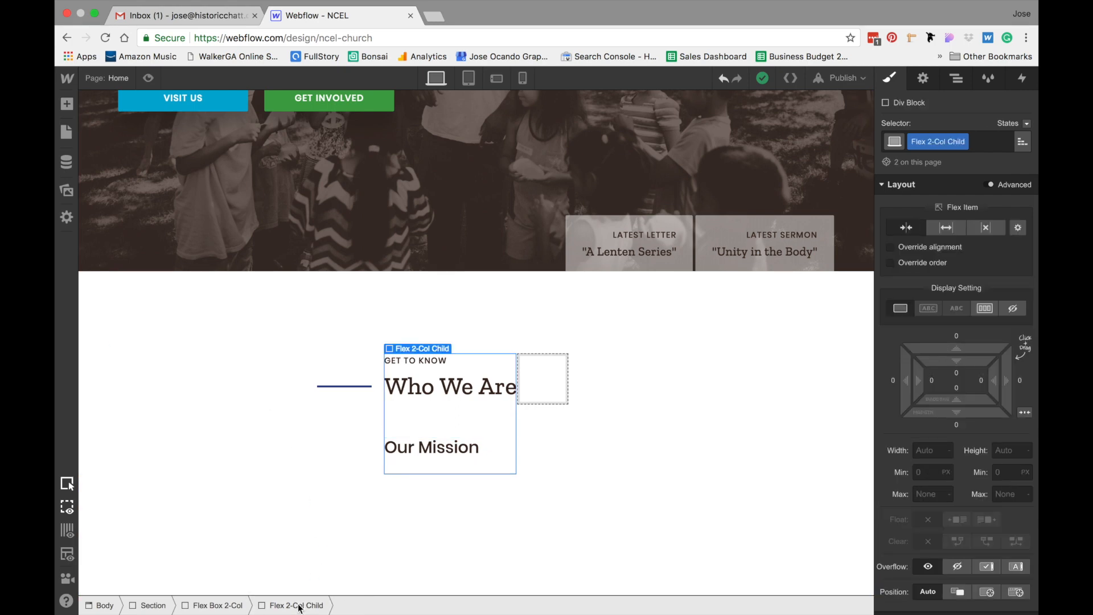
{"action": "left_click", "coordinate": [67, 105]}
{"action": "left_click", "coordinate": [161, 428]}
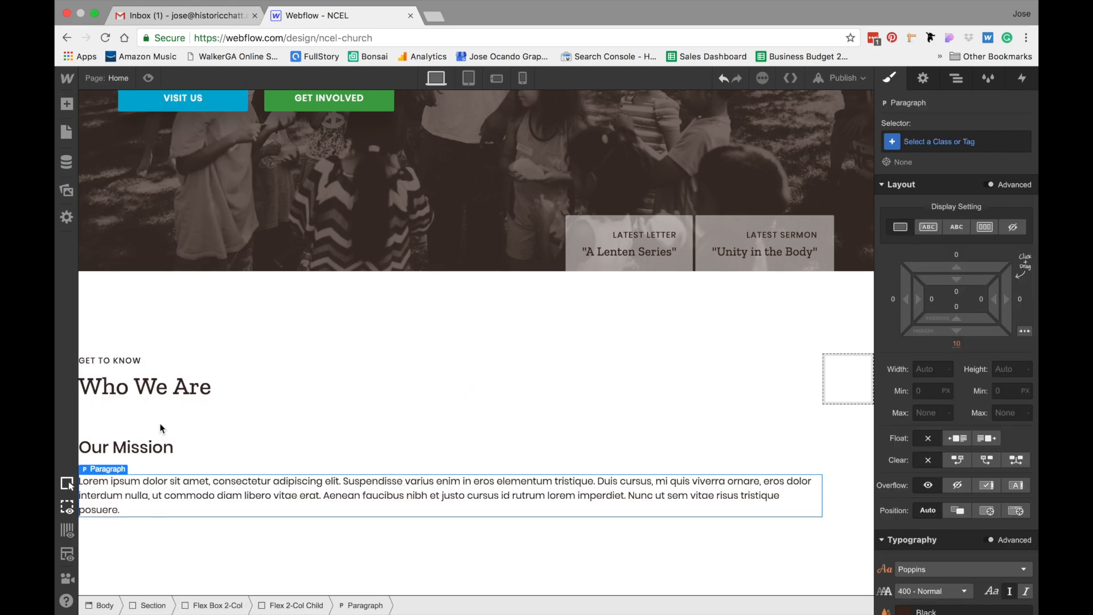
Copy the mission statement text from the Sketch mockup and paste it into the new paragraph
{"action": "key", "text": "ctrl+Left"}
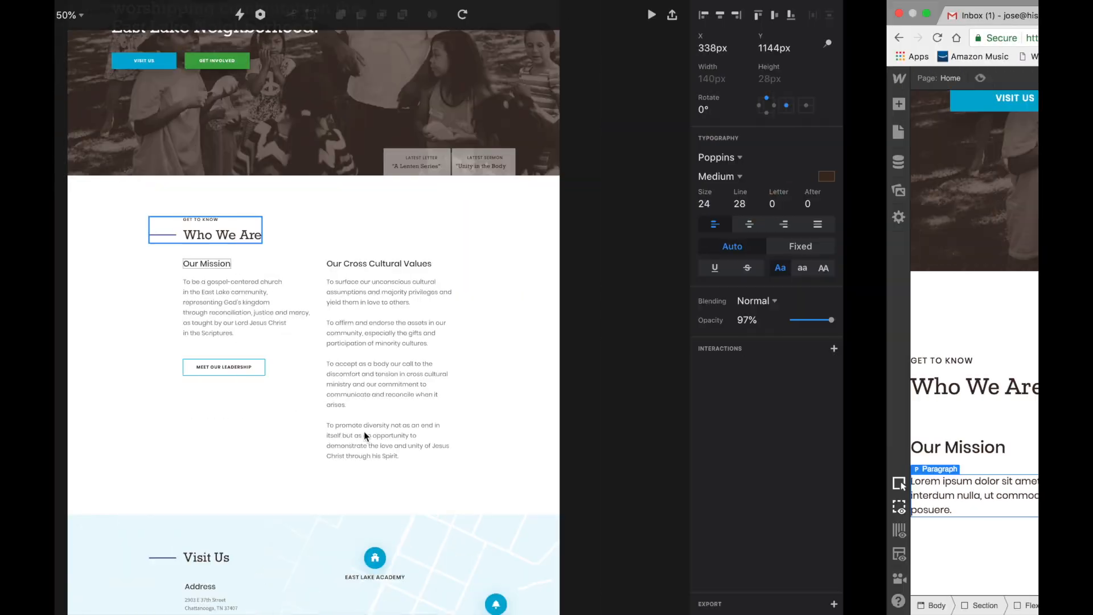
{"action": "triple_click", "coordinate": [443, 308]}
{"action": "key", "text": "super+a"}
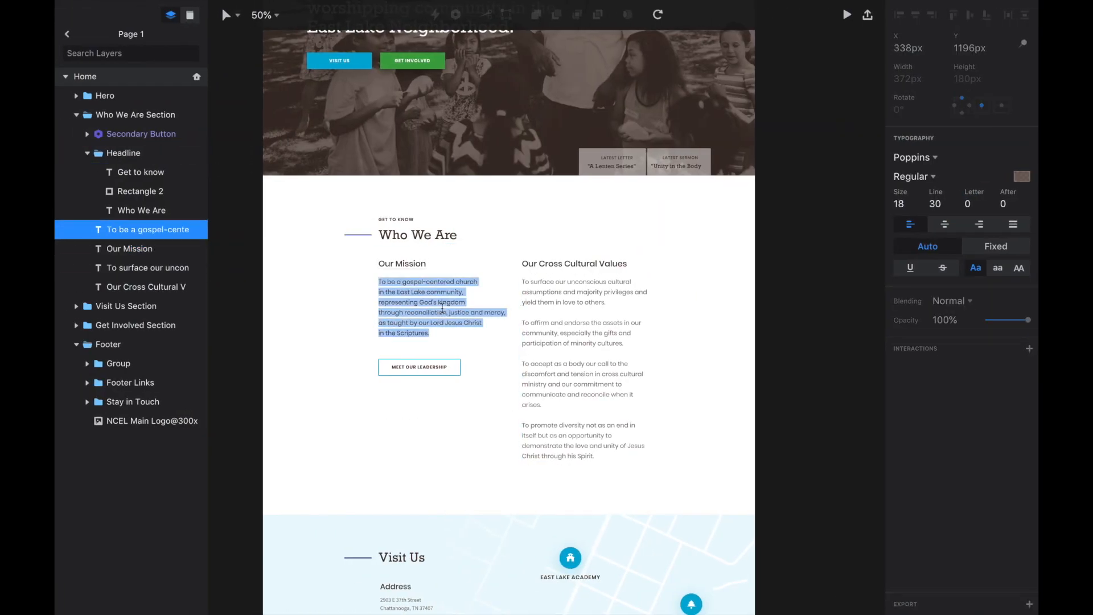
{"action": "key", "text": "ctrl+Right"}
{"action": "double_click", "coordinate": [345, 481]}
{"action": "type", "text": "To be a gospel-centered churchin the East Lake community, representing God's kingdomthrough reconciliation, justice and mercy, as taught by our Lord Jesus Christin the Scriptures."}
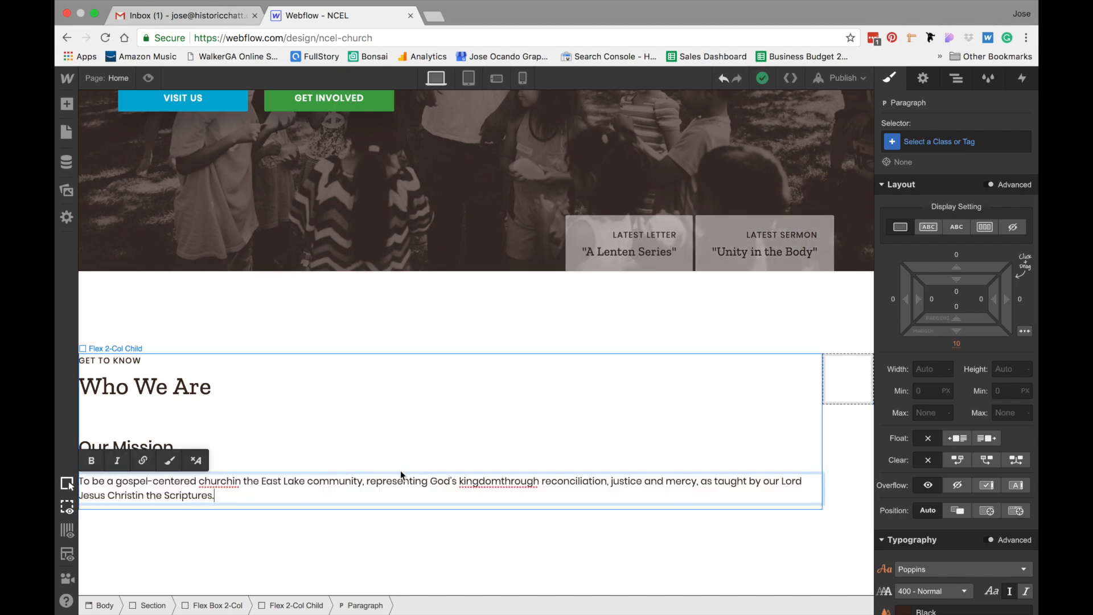
Give the paragraph a new class named "Statements Paragraph"
{"action": "left_click", "coordinate": [948, 141]}
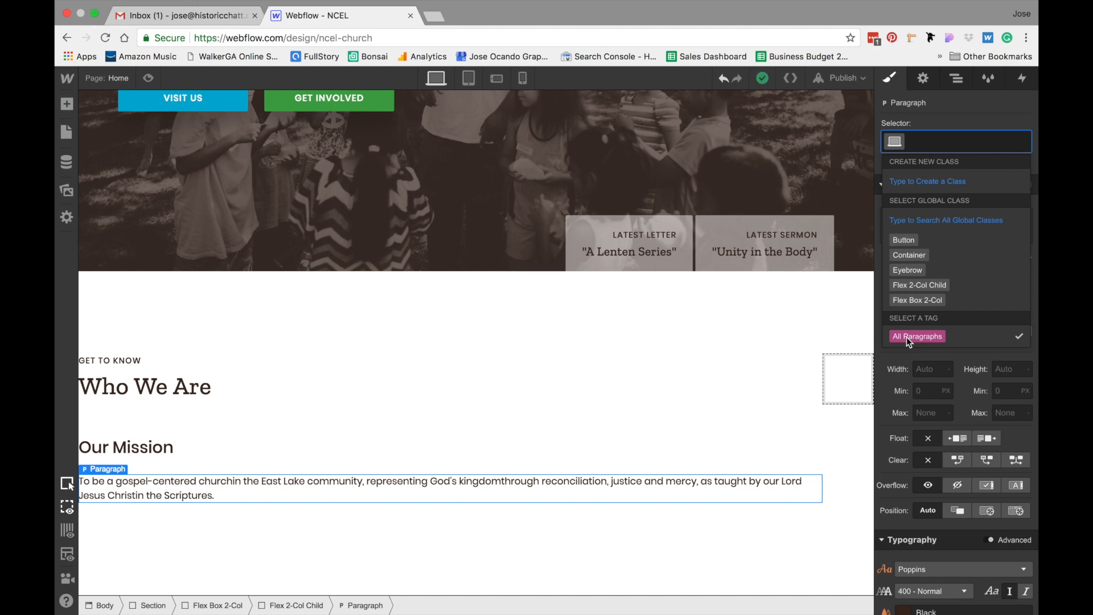
{"action": "left_click", "coordinate": [943, 140]}
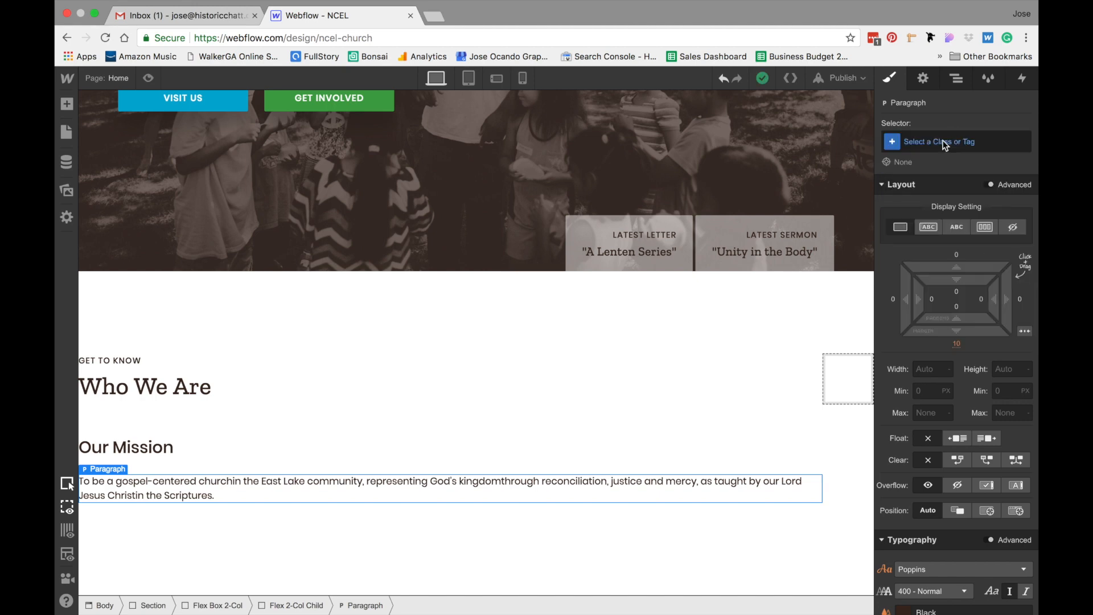
{"action": "left_click", "coordinate": [943, 141]}
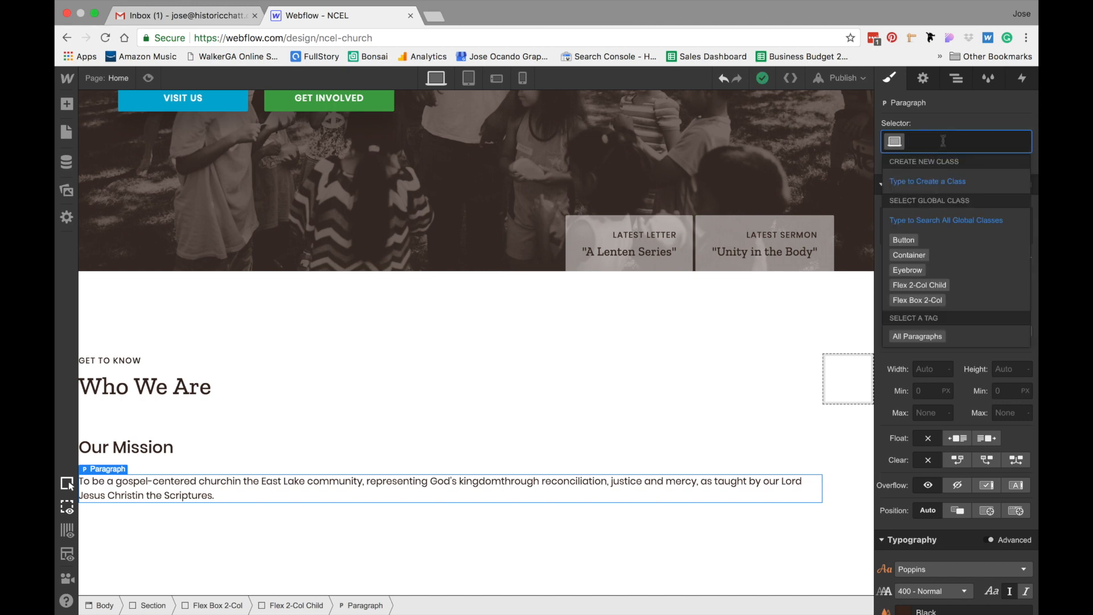
{"action": "type", "text": "Stateme"}
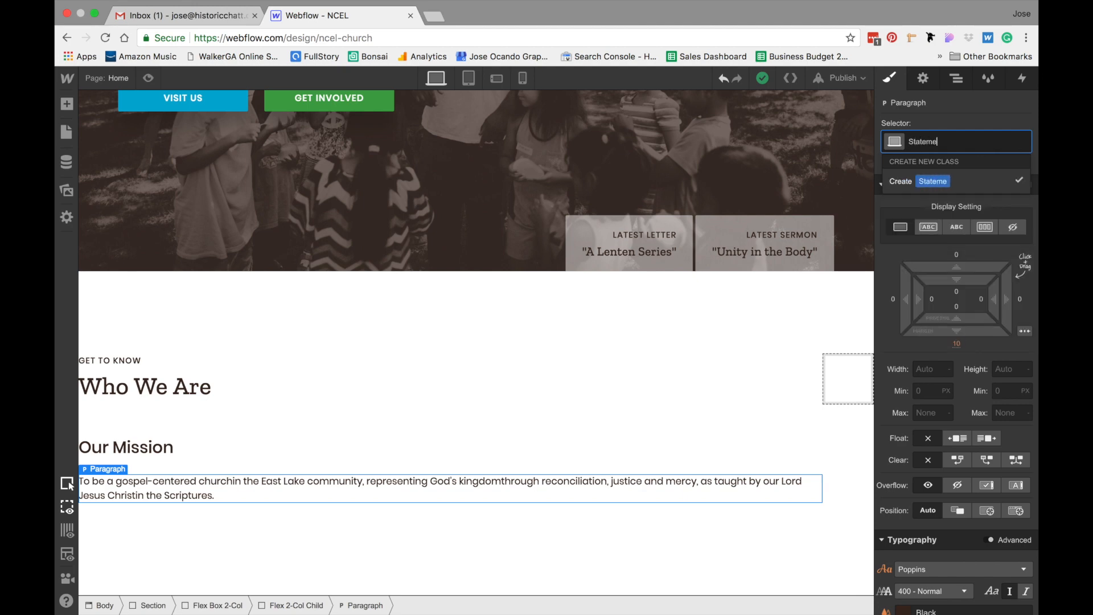
{"action": "type", "text": "nts Paragr"}
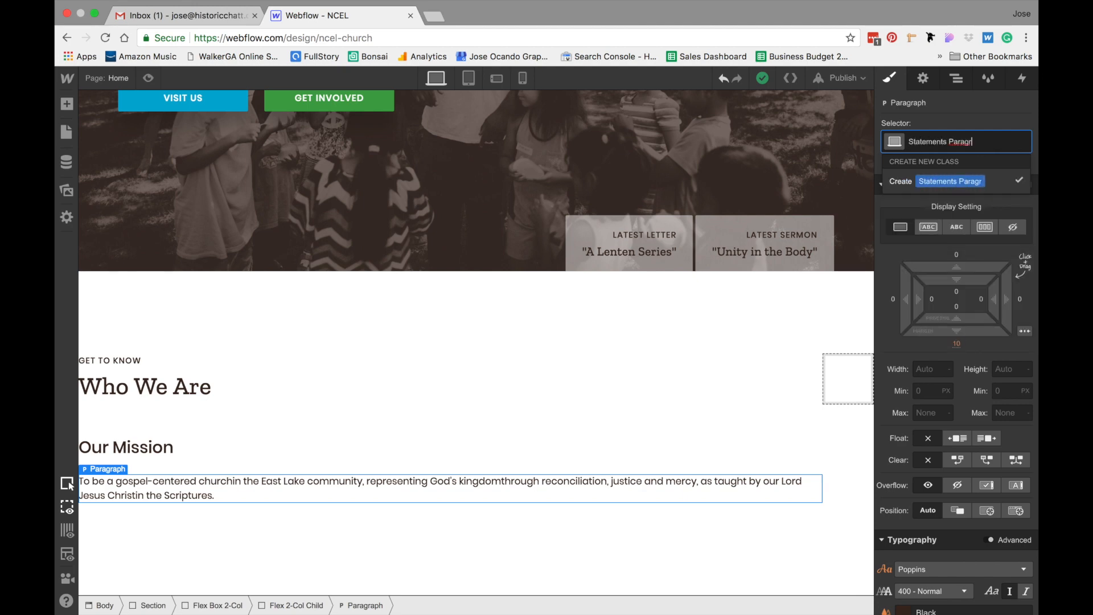
{"action": "type", "text": "aph"}
{"action": "key", "text": "Return"}
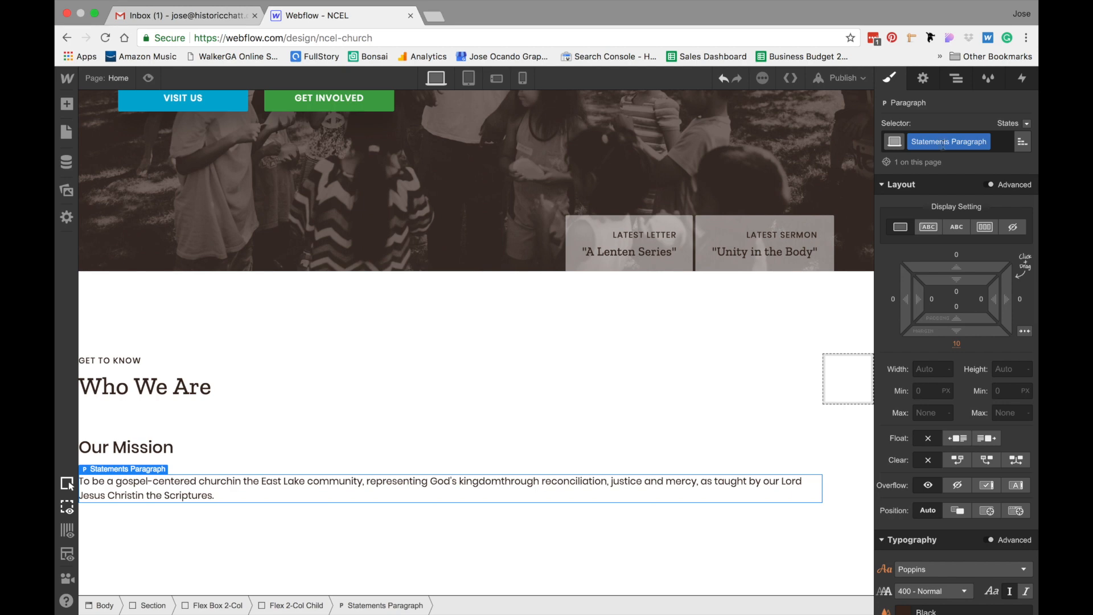
Set the paragraph's font size to 18 px and its line height to 1.5 em
{"action": "scroll", "coordinate": [934, 514], "scroll_direction": "down", "scroll_amount": 3}
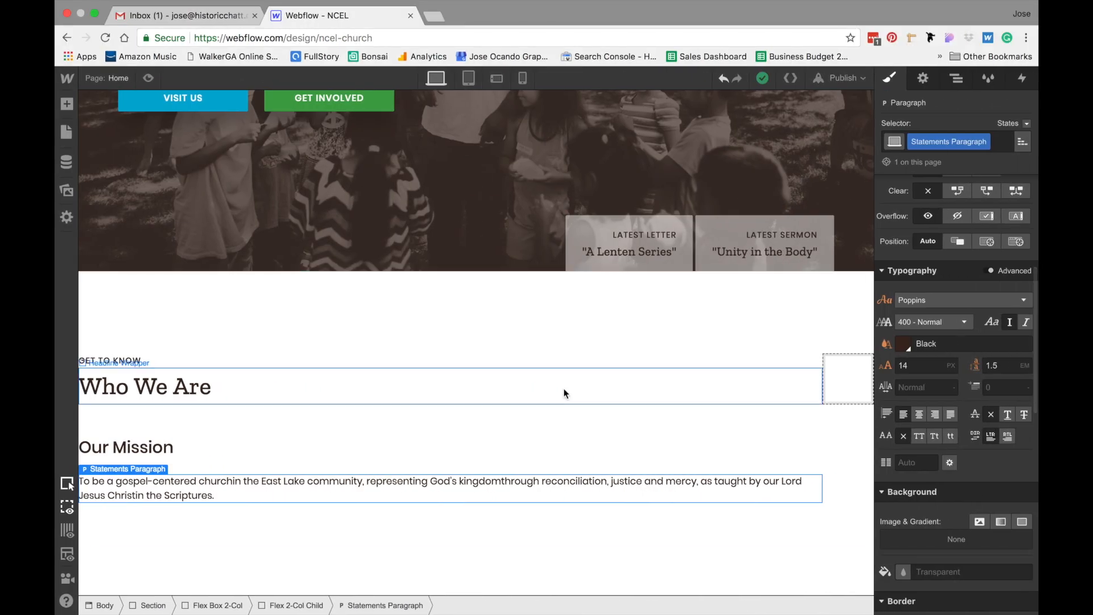
{"action": "left_click", "coordinate": [931, 363]}
{"action": "type", "text": "18"}
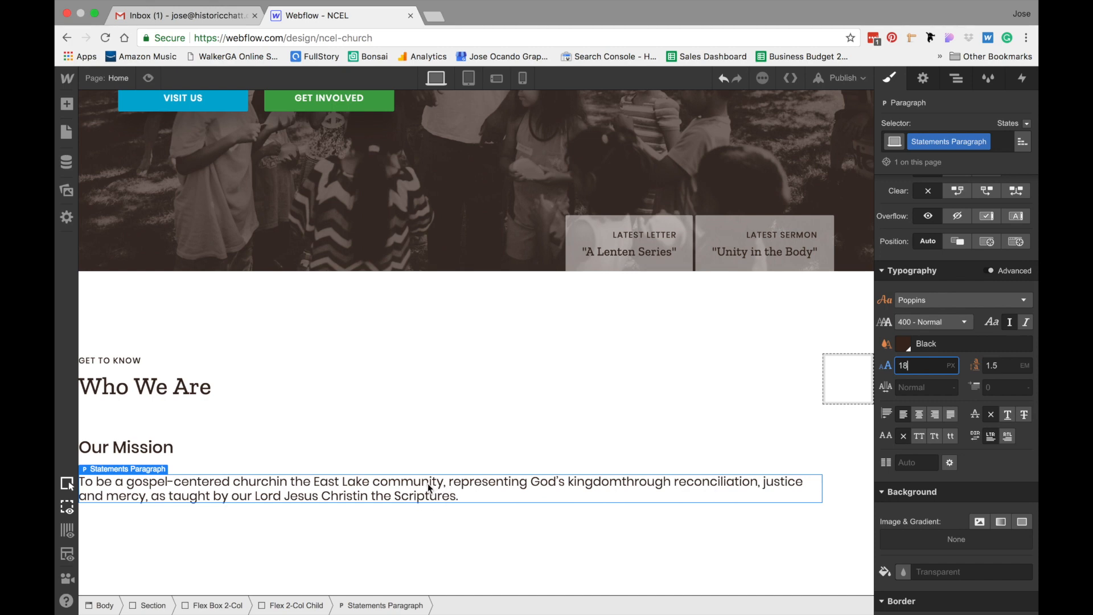
{"action": "left_click", "coordinate": [1011, 366]}
{"action": "type", "text": "2"}
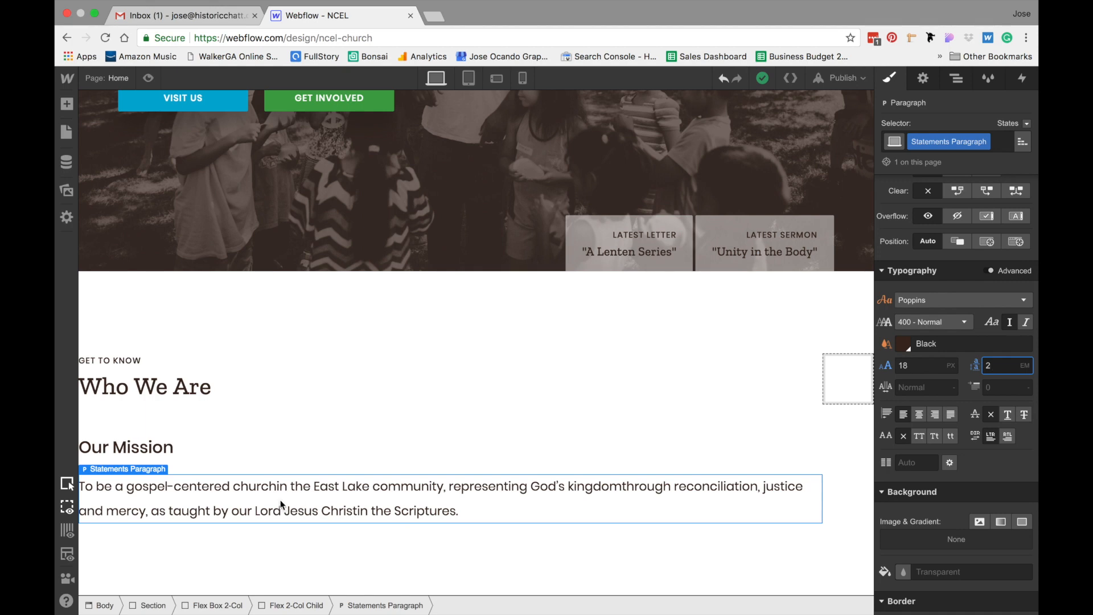
{"action": "left_click", "coordinate": [1005, 360]}
{"action": "type", "text": "1.5"}
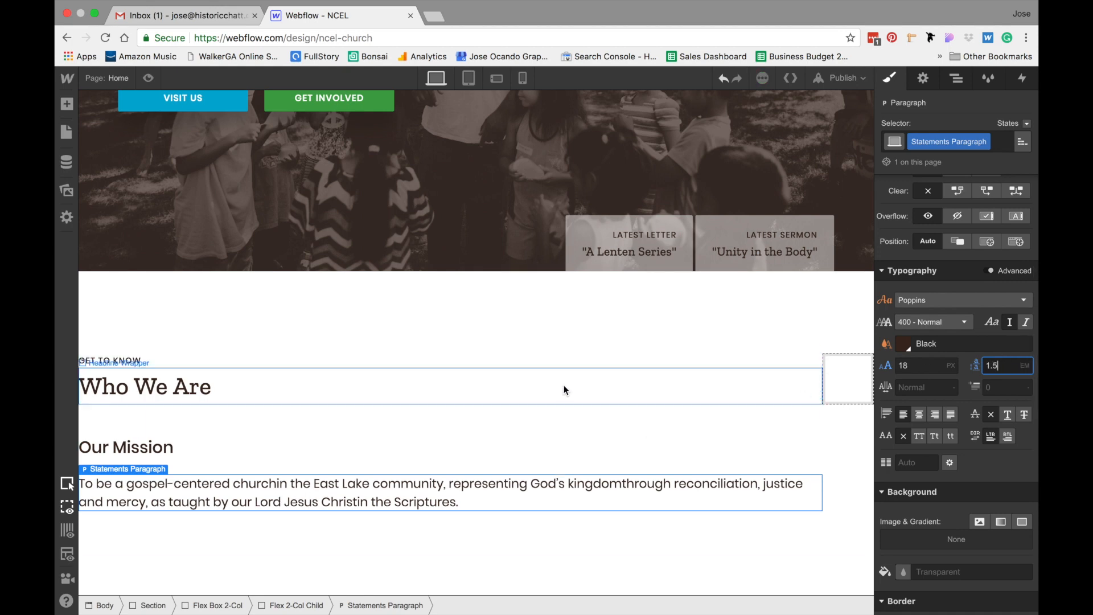
Check the text block's width in the mockup and set the paragraph's width to 372 px
{"action": "left_click", "coordinate": [520, 422]}
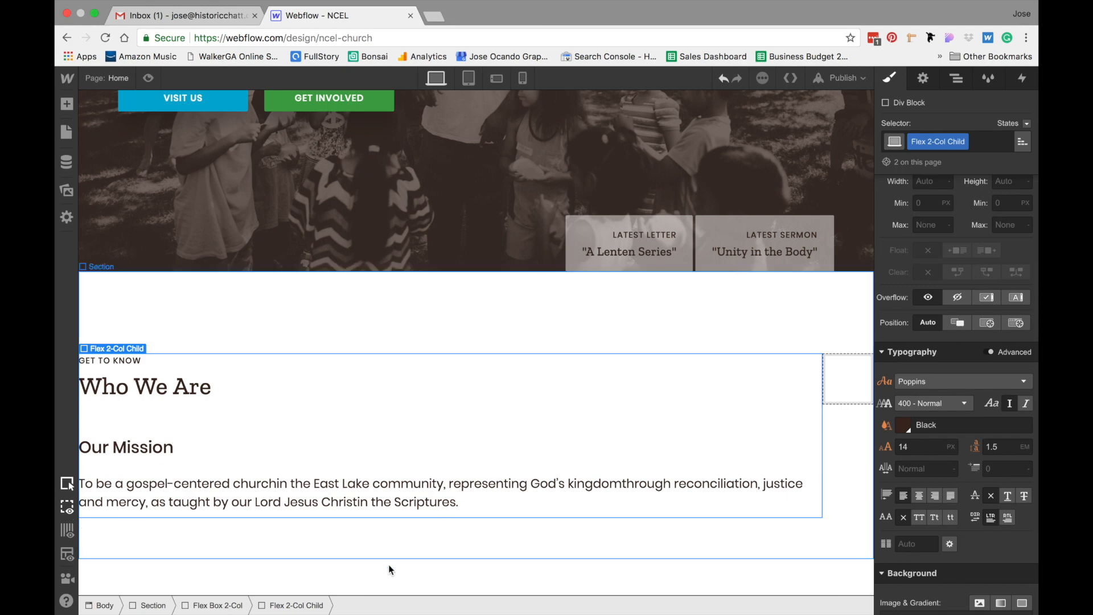
{"action": "left_click", "coordinate": [359, 500]}
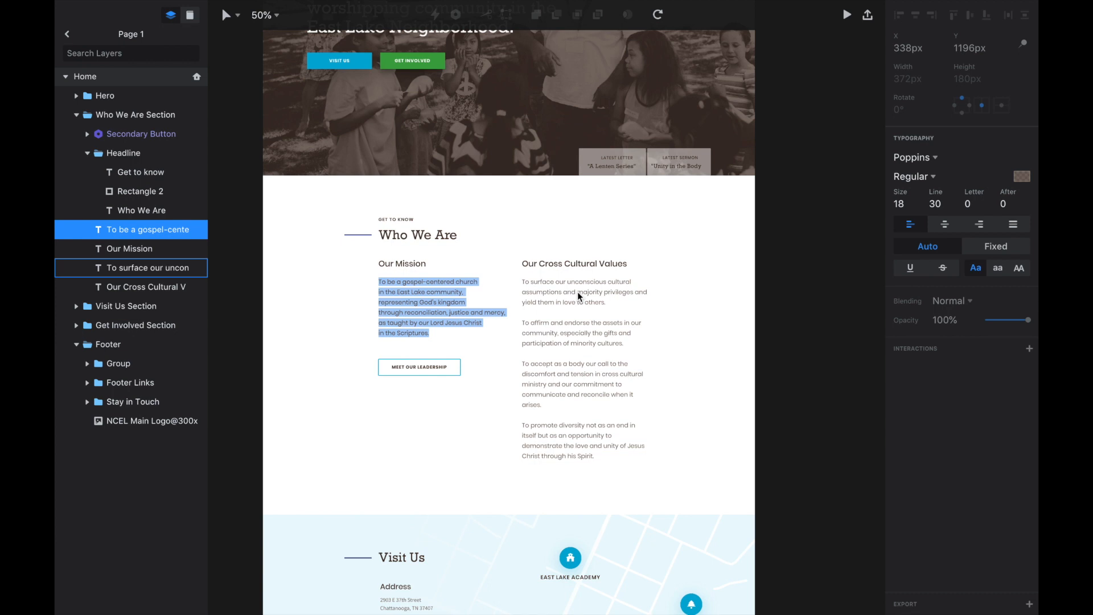
{"action": "key", "text": "Escape"}
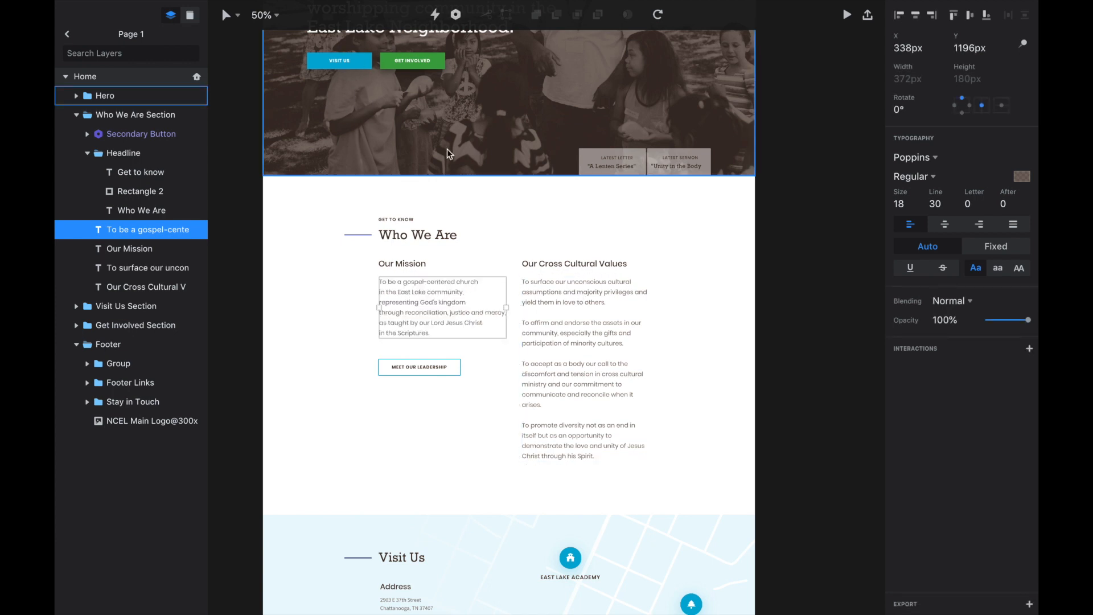
{"action": "left_click", "coordinate": [629, 395]}
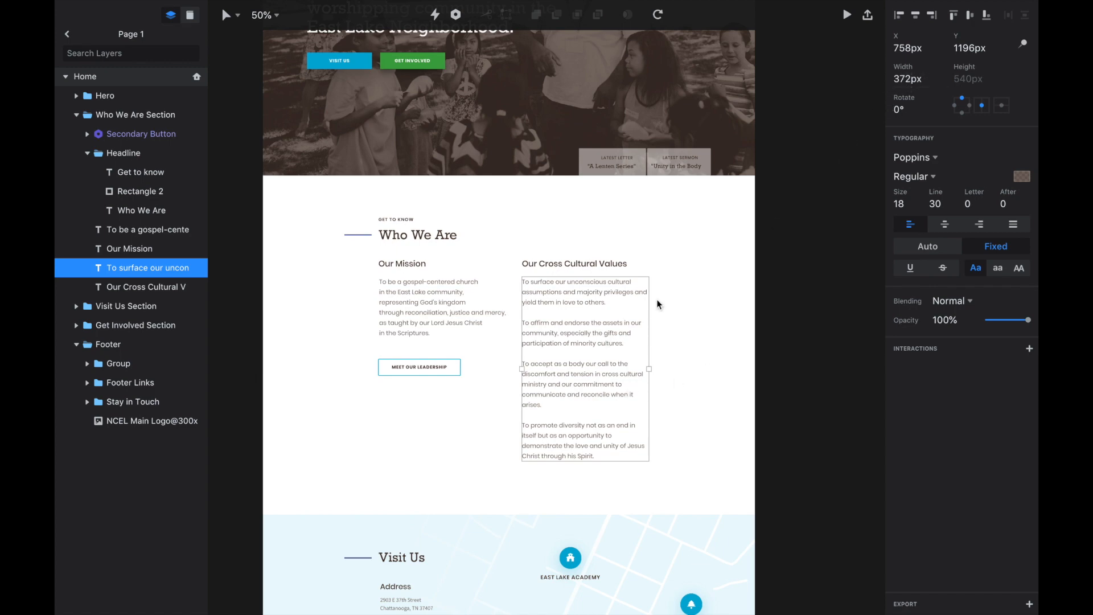
{"action": "scroll", "coordinate": [989, 296], "scroll_direction": "up", "scroll_amount": 4}
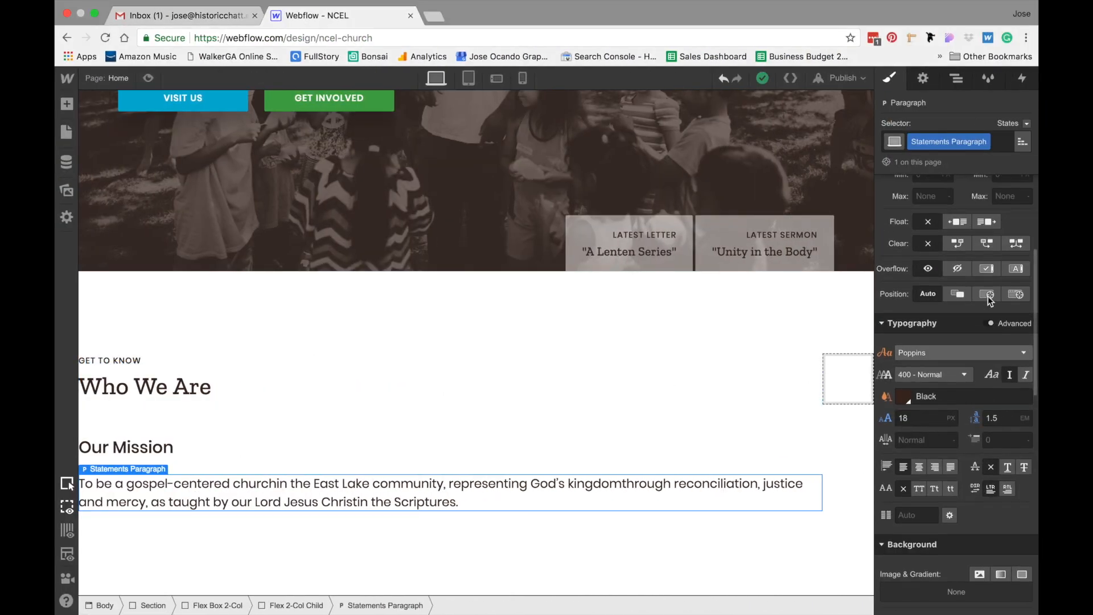
{"action": "type", "text": "37"}
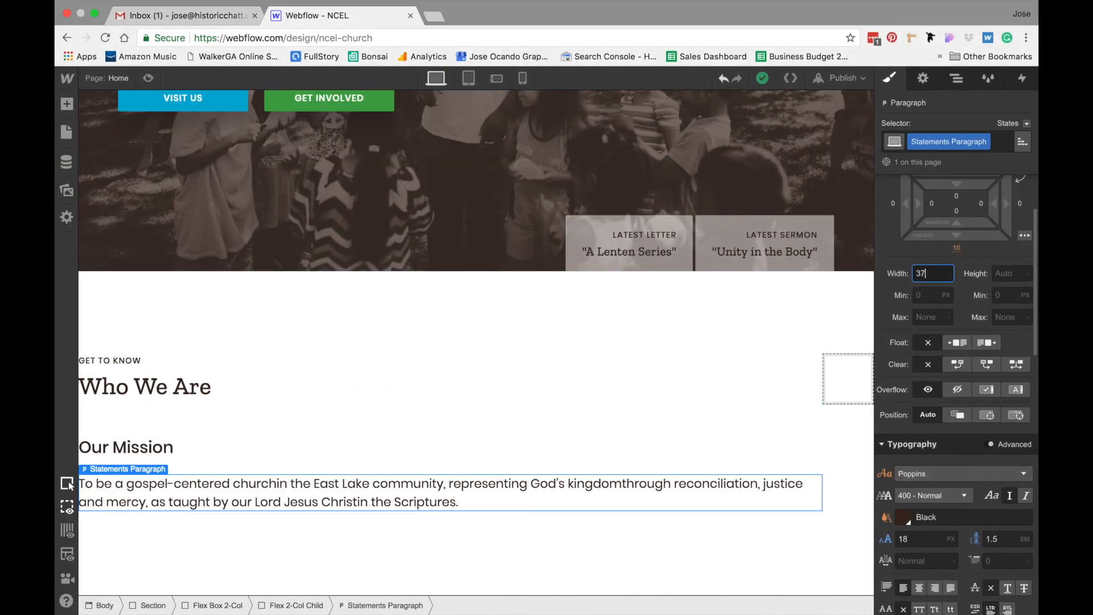
{"action": "type", "text": "2"}
{"action": "key", "text": "Return"}
Insert line breaks in the paragraph after "church", "community,", "kingdom" and "Christ" to match the mockup
{"action": "scroll", "coordinate": [784, 573], "scroll_direction": "down", "scroll_amount": 3}
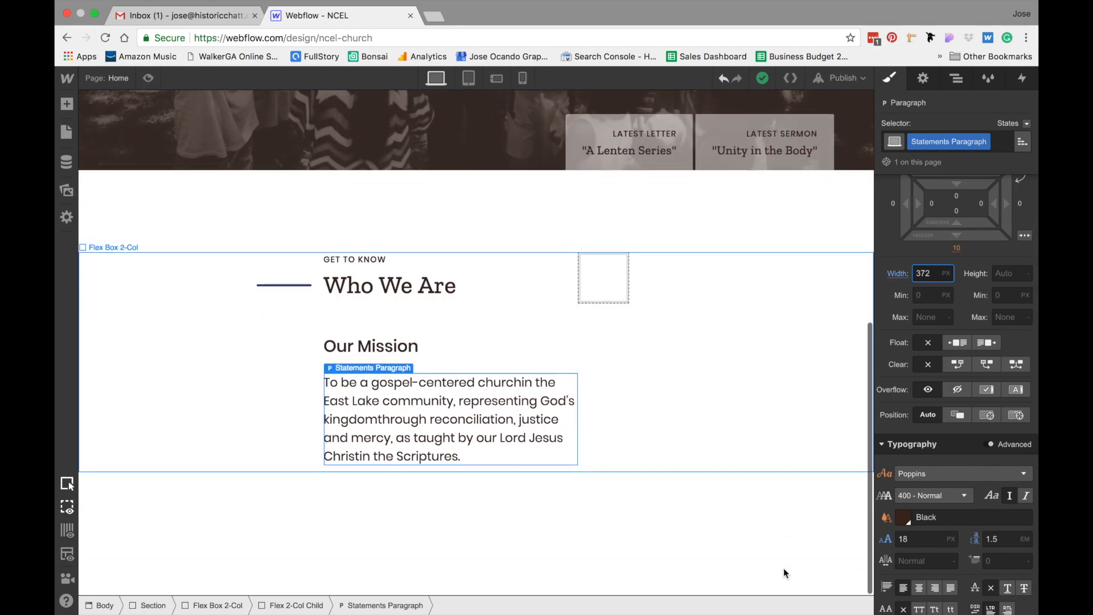
{"action": "double_click", "coordinate": [483, 400]}
{"action": "left_click", "coordinate": [500, 402]}
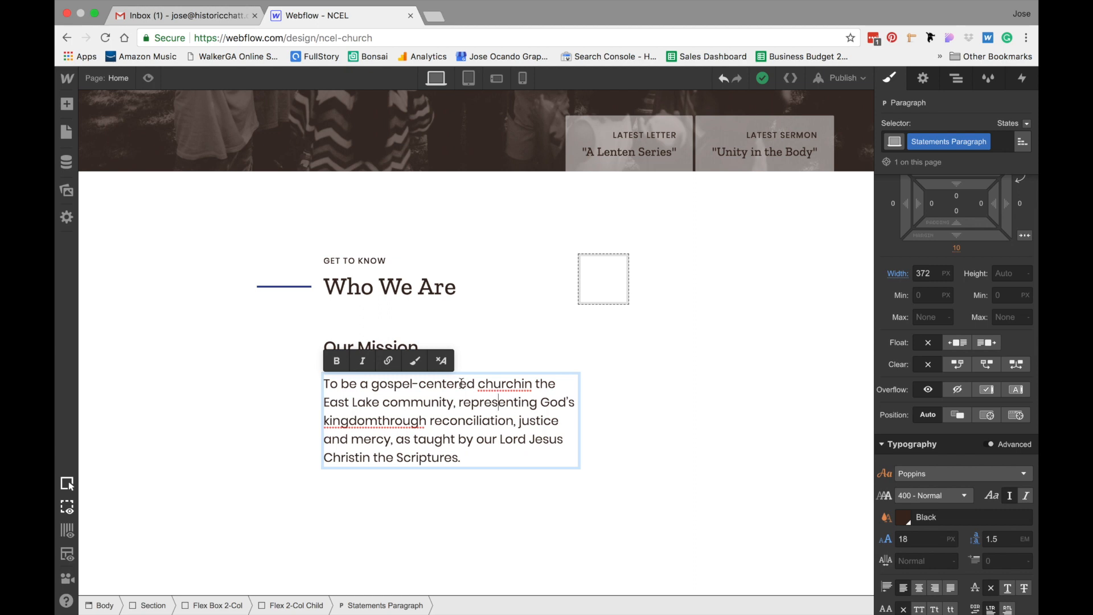
{"action": "left_click", "coordinate": [521, 383]}
{"action": "key", "text": "Return"}
{"action": "key", "text": "Return"}
{"action": "key", "text": "BackSpace"}
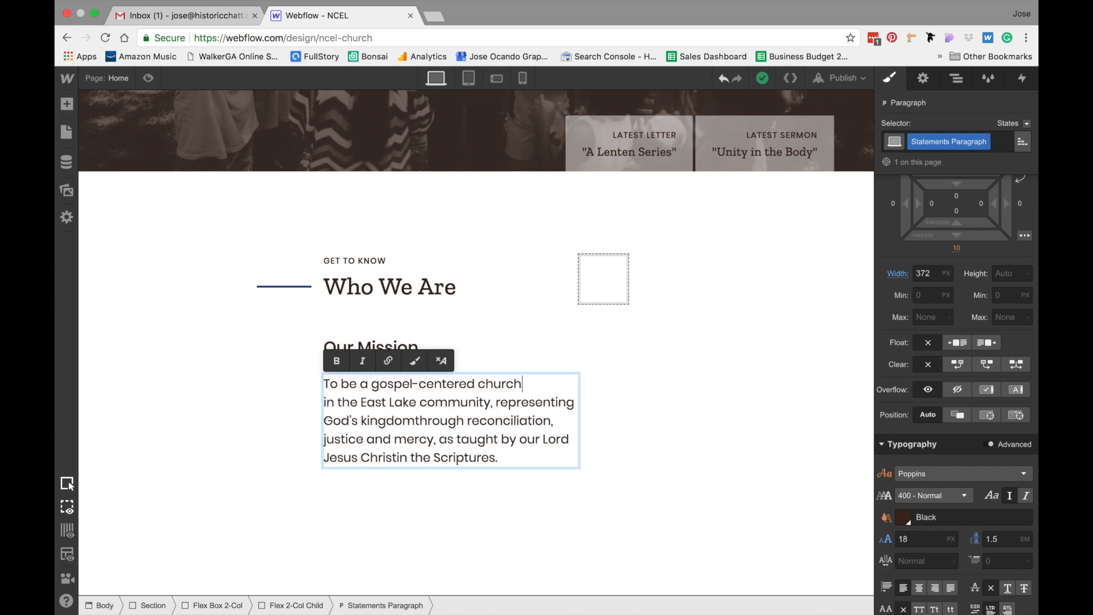
{"action": "left_click", "coordinate": [497, 401]}
{"action": "key", "text": "BackSpace"}
{"action": "key", "text": "Return"}
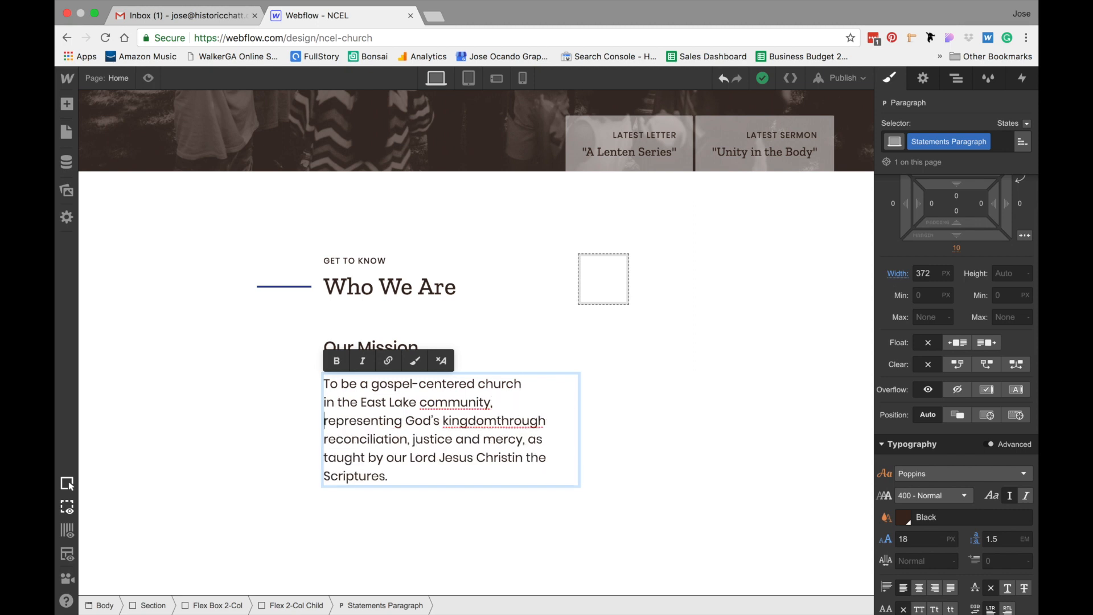
{"action": "left_click", "coordinate": [497, 422]}
{"action": "key", "text": "Return"}
{"action": "key", "text": "Return"}
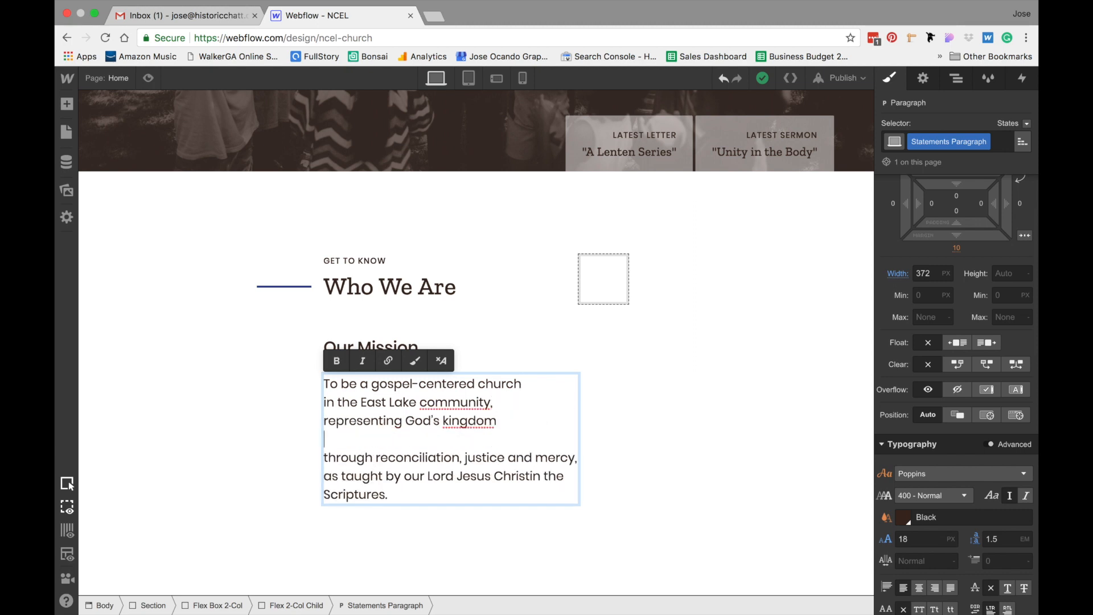
{"action": "key", "text": "BackSpace"}
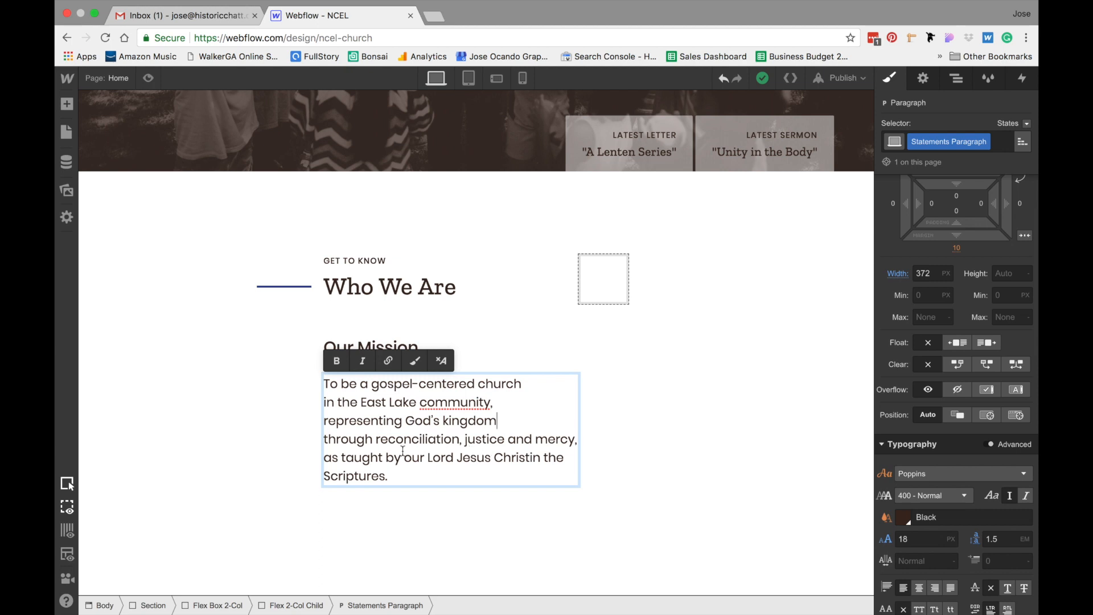
{"action": "left_click", "coordinate": [530, 459]}
{"action": "key", "text": "Return"}
{"action": "key", "text": "Return"}
{"action": "key", "text": "BackSpace"}
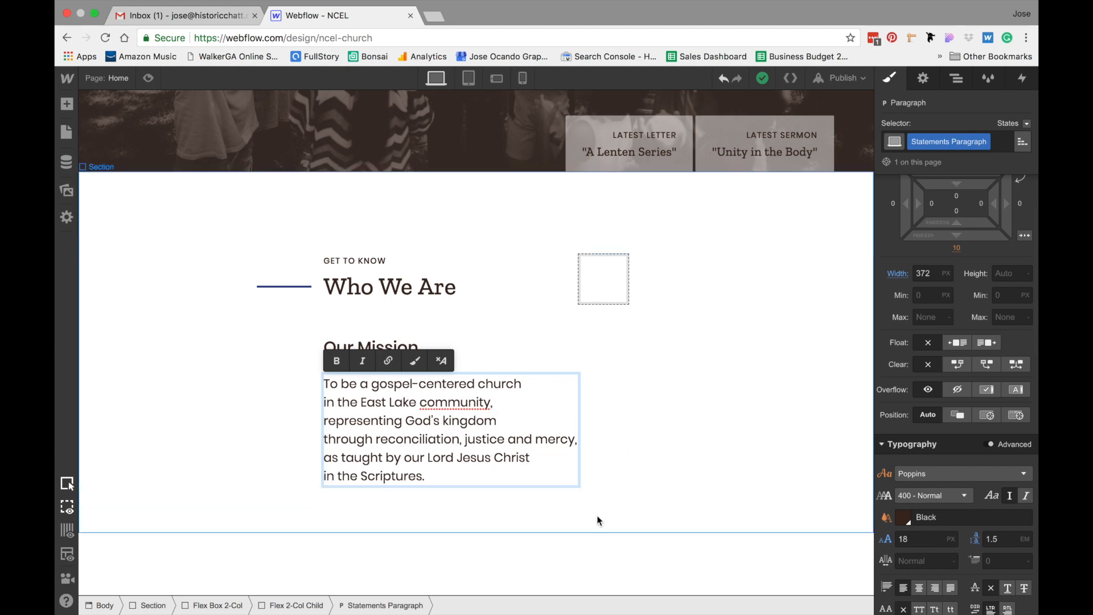
{"action": "left_click", "coordinate": [595, 517]}
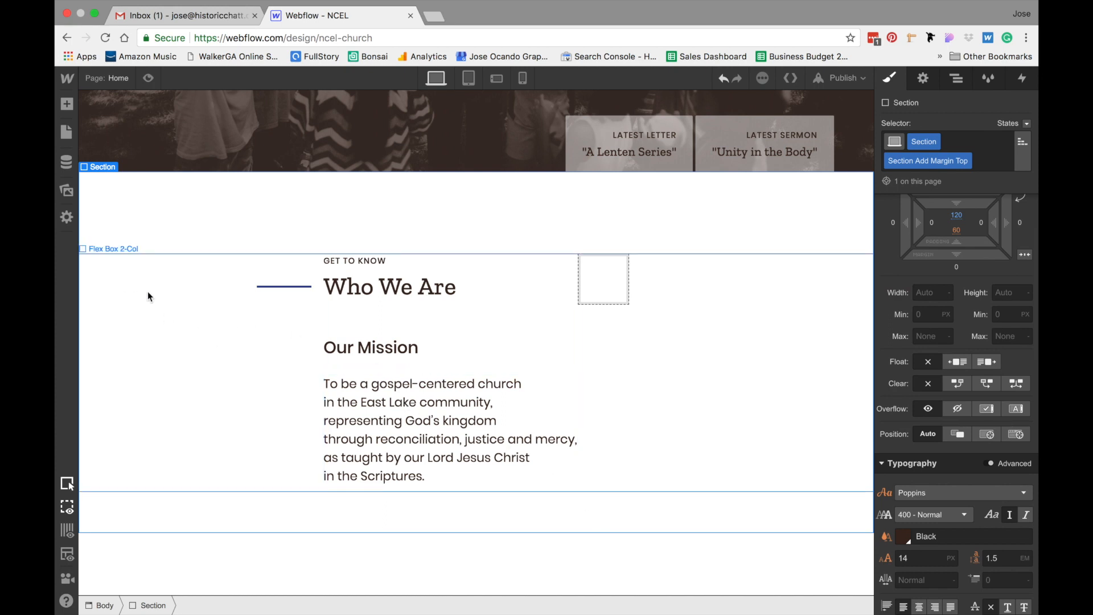
Add a button below the mission paragraph in the column
{"action": "left_click", "coordinate": [342, 347]}
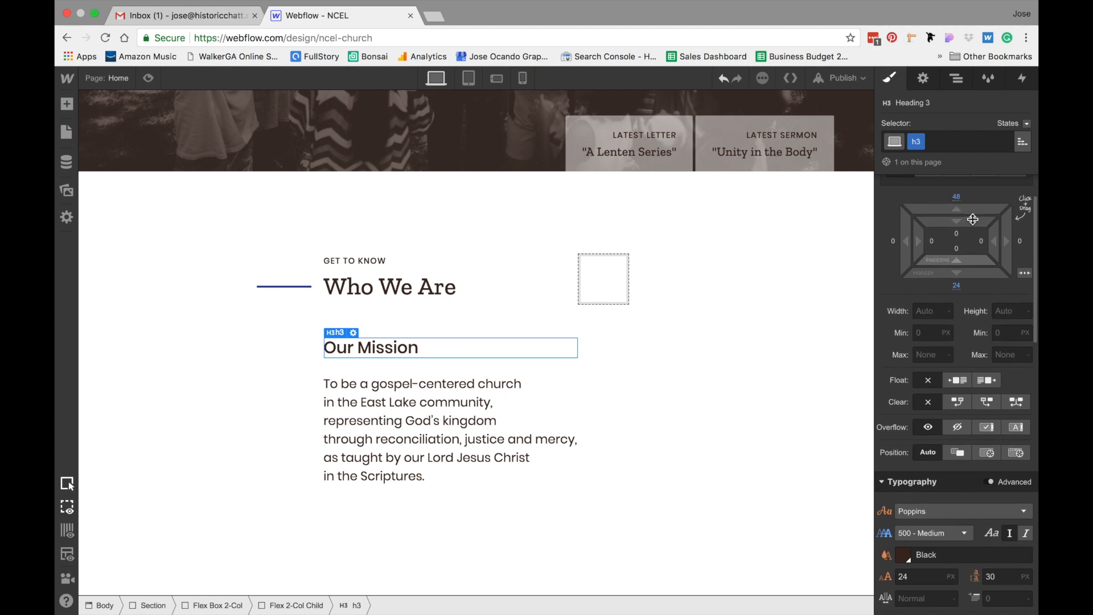
{"action": "scroll", "coordinate": [971, 222], "scroll_direction": "up", "scroll_amount": 1}
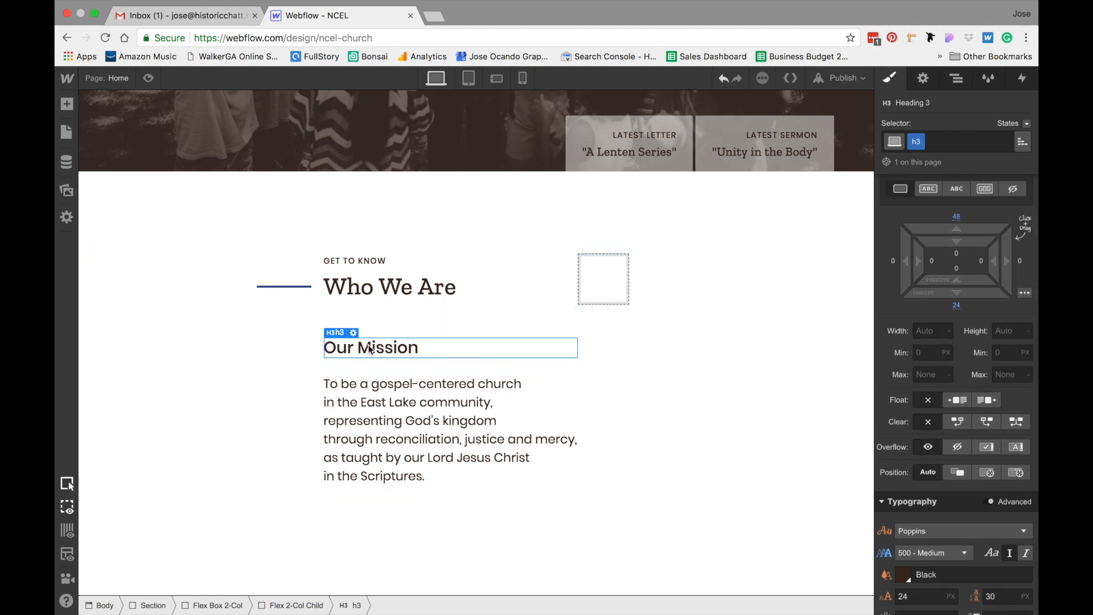
{"action": "left_click", "coordinate": [144, 203]}
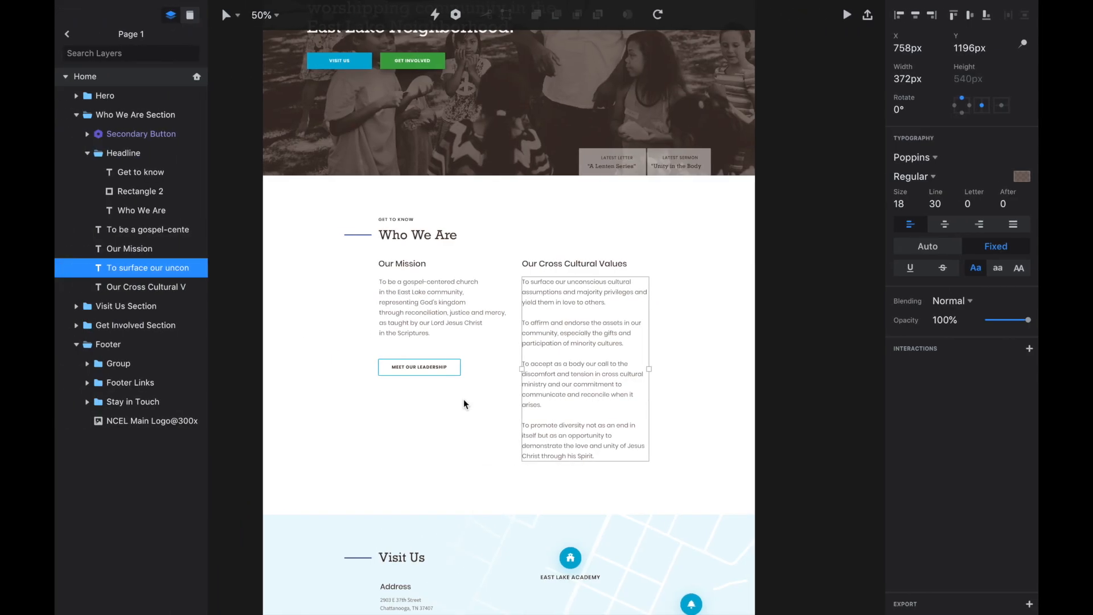
{"action": "left_click", "coordinate": [439, 404]}
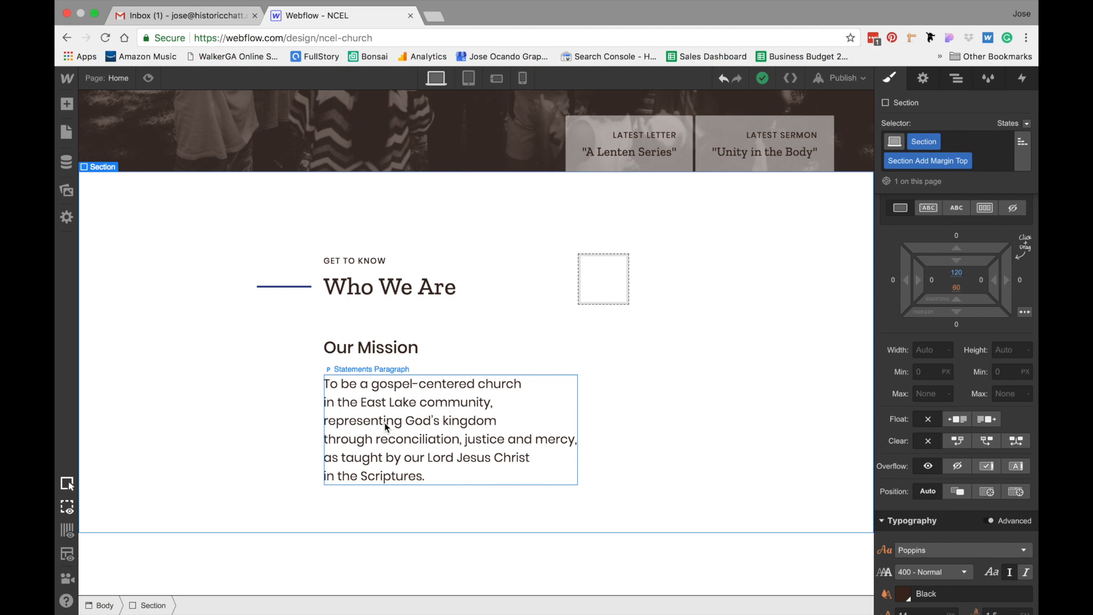
{"action": "left_click", "coordinate": [386, 427]}
{"action": "left_click", "coordinate": [295, 605]}
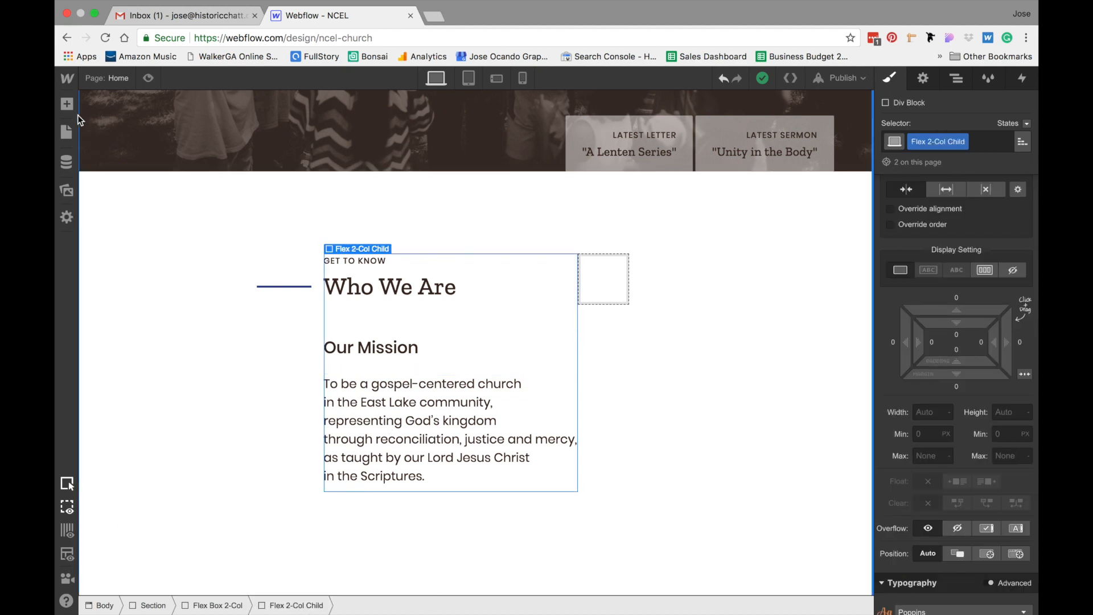
{"action": "key", "text": "a"}
{"action": "left_click", "coordinate": [223, 283]}
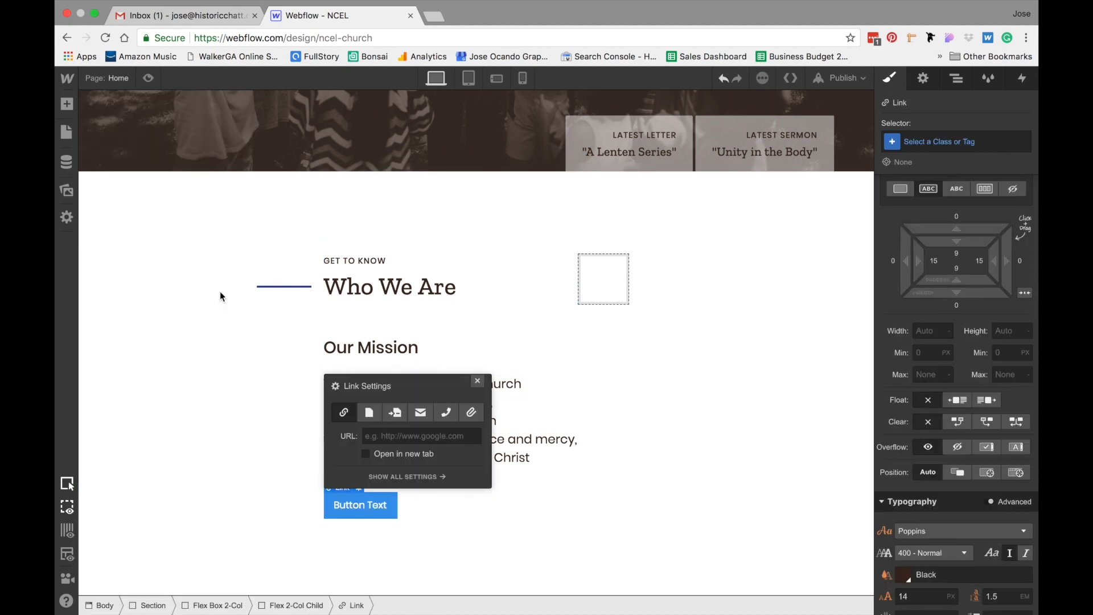
Apply the global Button class to the new link
{"action": "left_click", "coordinate": [942, 148]}
{"action": "type", "text": "butto"}
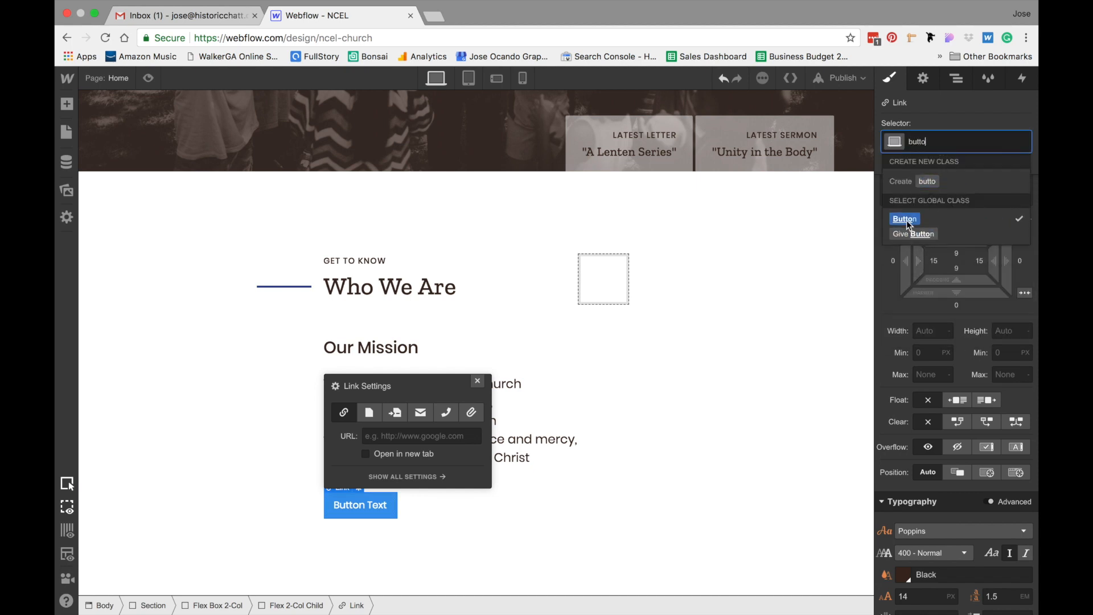
{"action": "left_click", "coordinate": [906, 220]}
{"action": "left_click", "coordinate": [709, 385]}
{"action": "scroll", "coordinate": [677, 393], "scroll_direction": "down", "scroll_amount": 1}
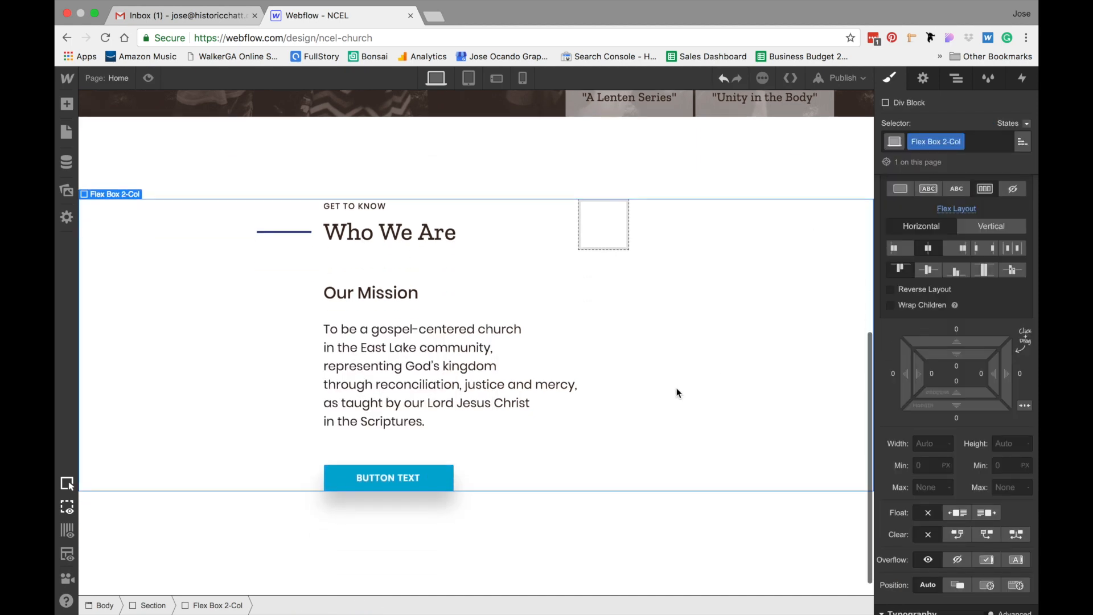
Change the button's text to MEET OUR LEADERSHIP
{"action": "left_click", "coordinate": [618, 511]}
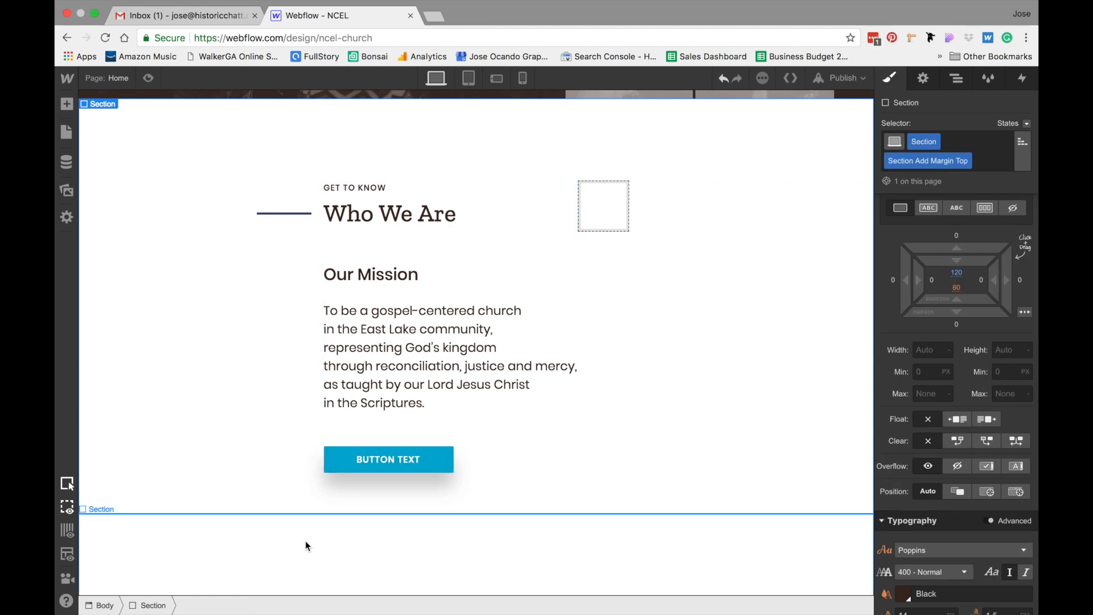
{"action": "scroll", "coordinate": [509, 507], "scroll_direction": "up", "scroll_amount": 2}
{"action": "scroll", "coordinate": [508, 506], "scroll_direction": "down", "scroll_amount": 1}
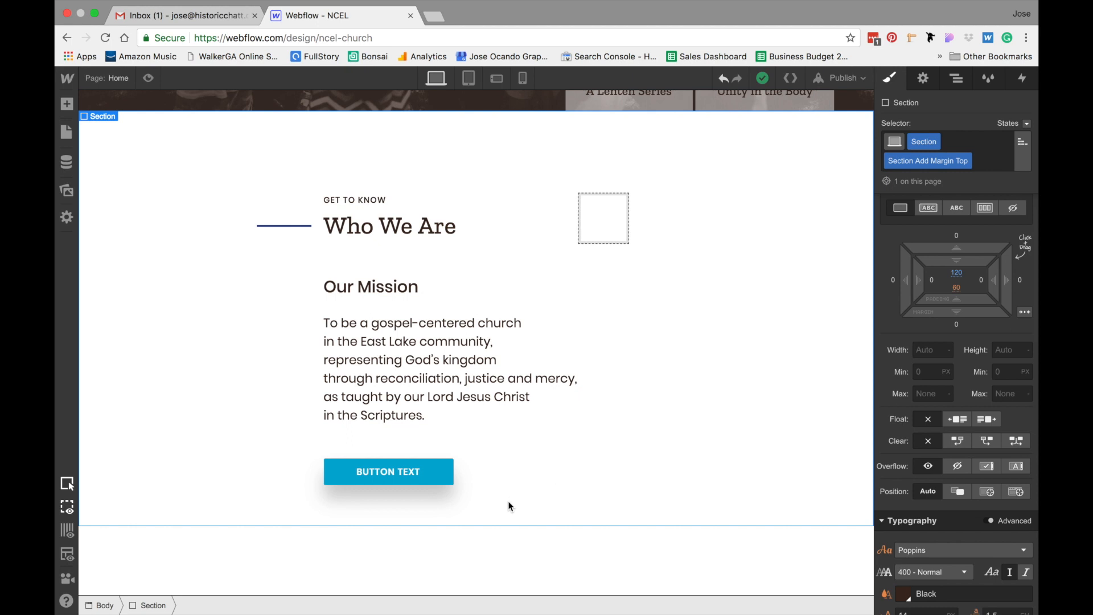
{"action": "double_click", "coordinate": [397, 473]}
{"action": "type", "text": "MEET OUR LEADERSHIP"}
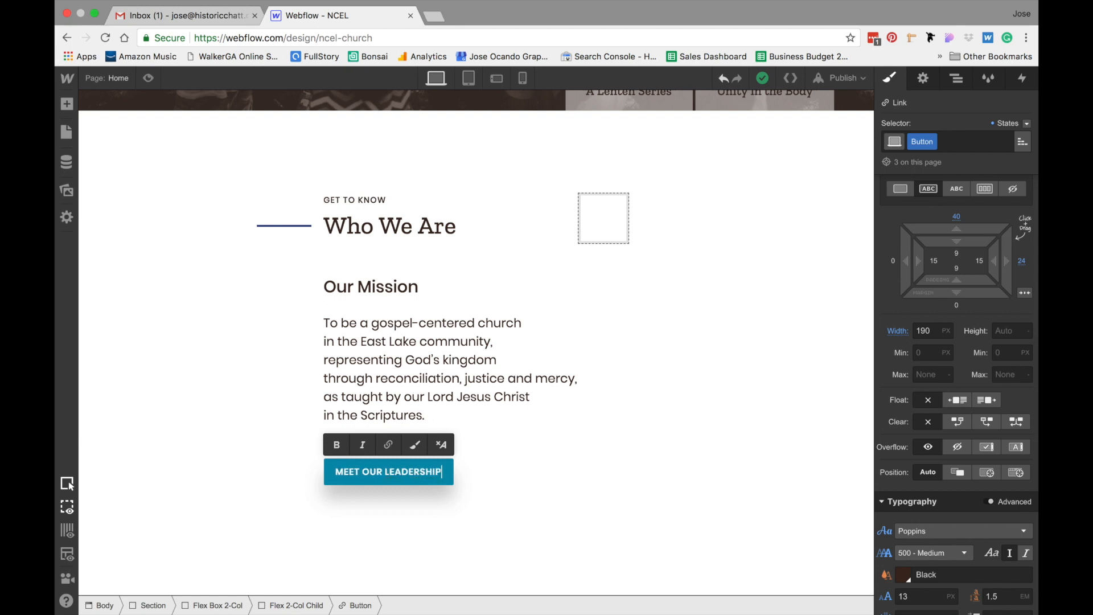
{"action": "left_click", "coordinate": [370, 525]}
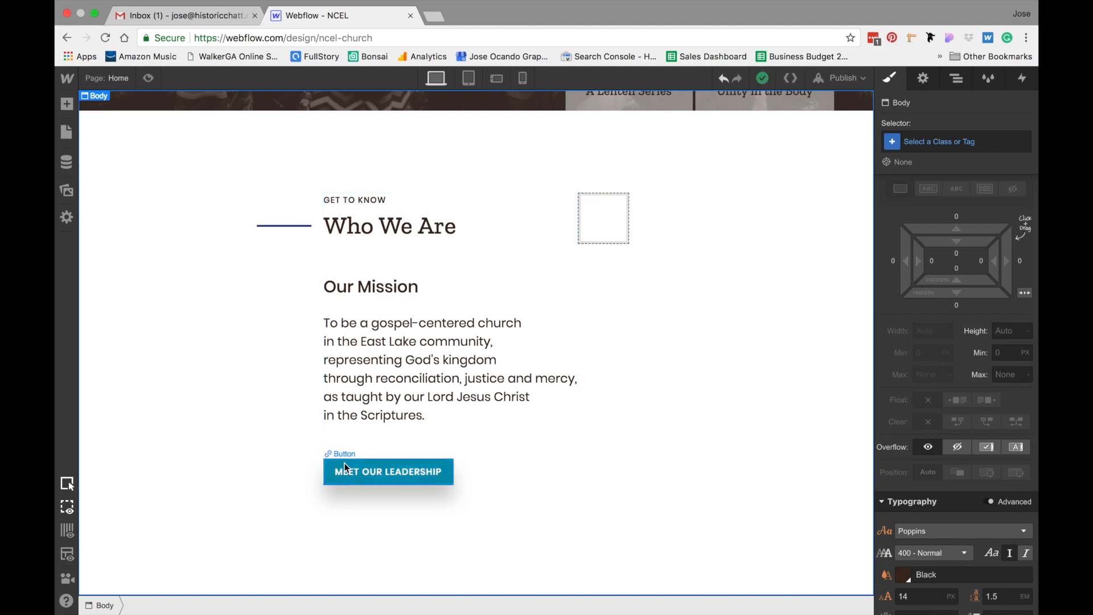
Add a Secondary Button combo class to the button
{"action": "left_click", "coordinate": [367, 473]}
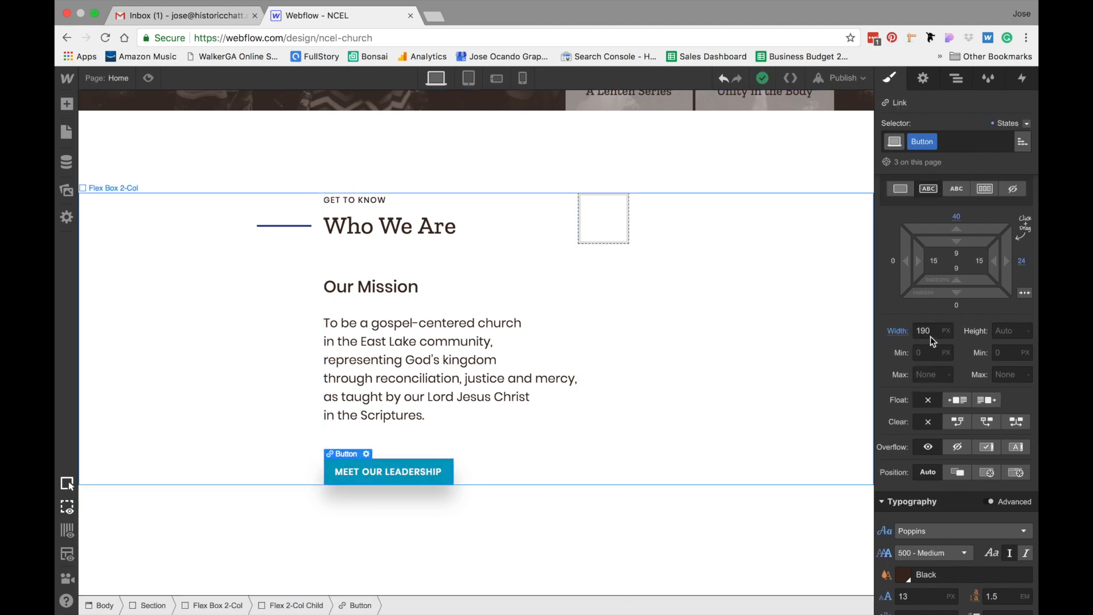
{"action": "left_click", "coordinate": [963, 143]}
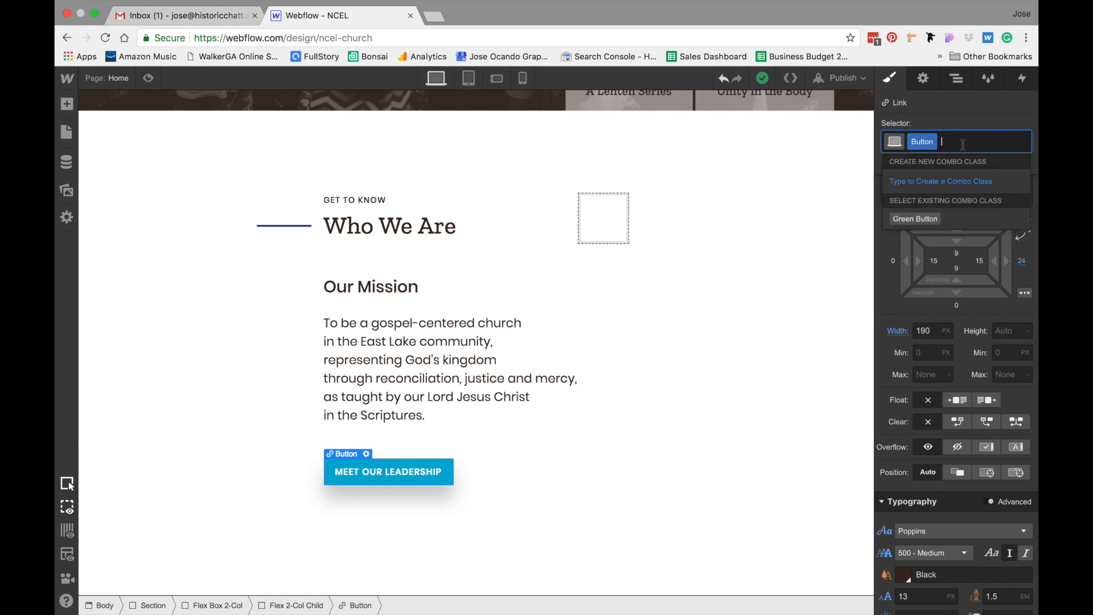
{"action": "type", "text": "Sec"}
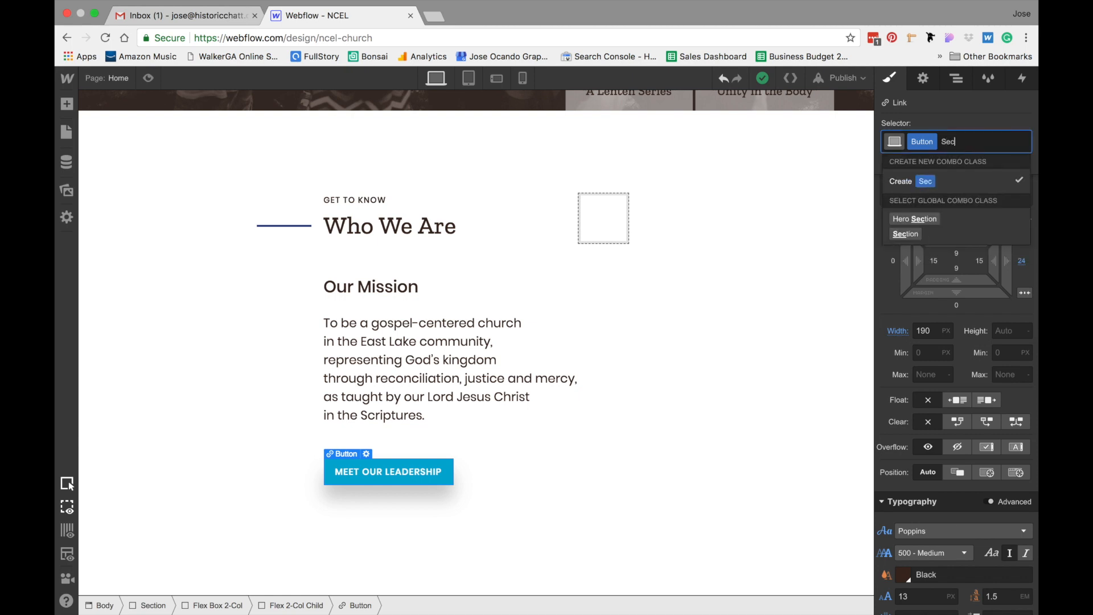
{"action": "type", "text": "ondary Button"}
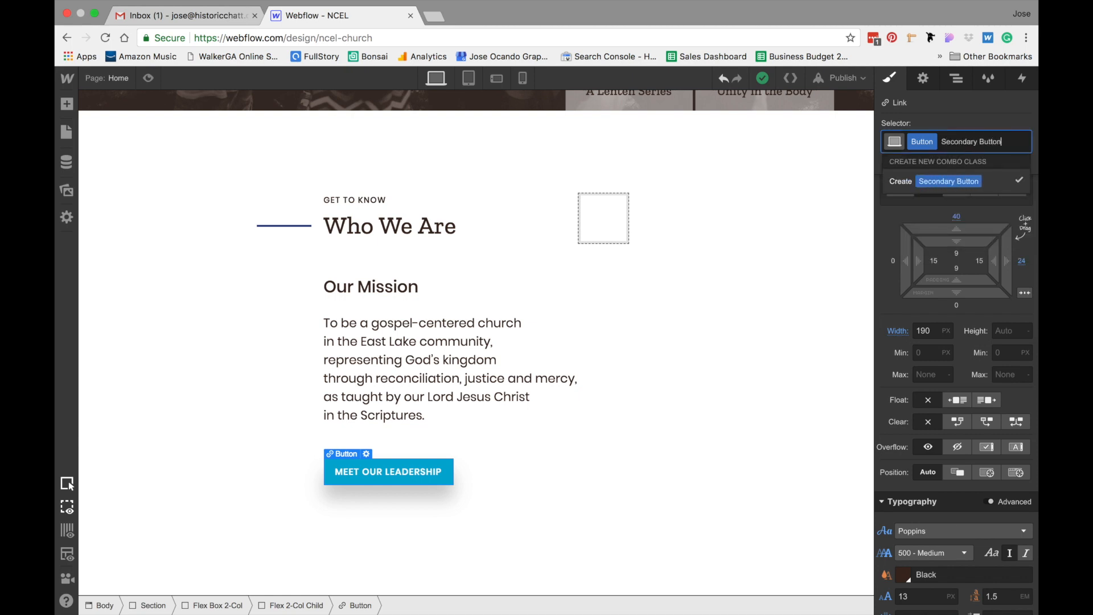
{"action": "key", "text": "Return"}
Hide the button's drop shadow and give it a solid 2 px Deep Sky Blue border
{"action": "scroll", "coordinate": [943, 362], "scroll_direction": "down", "scroll_amount": 10}
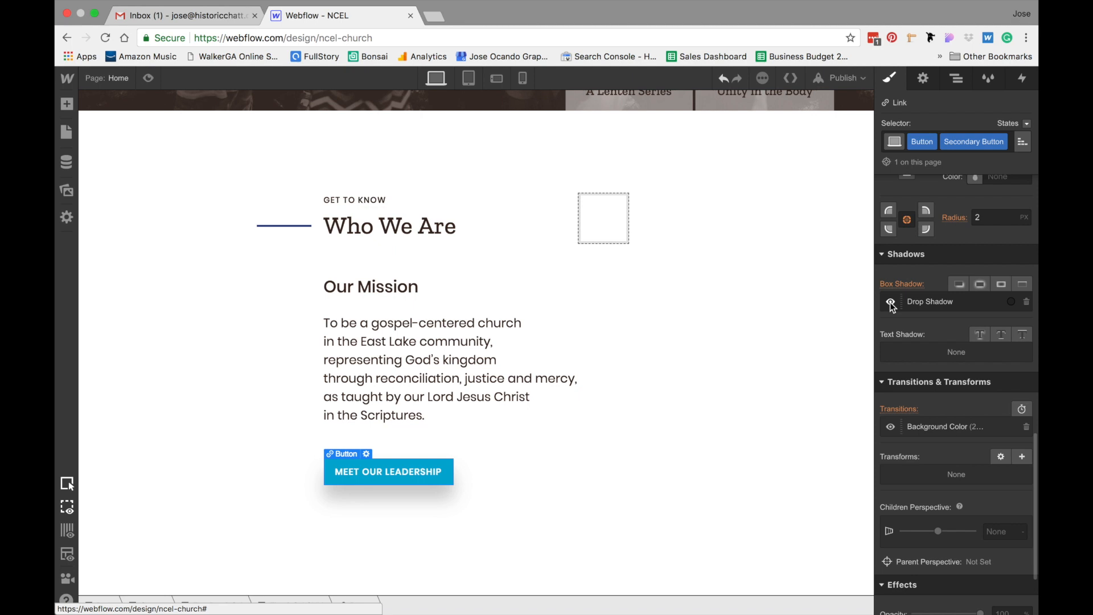
{"action": "left_click", "coordinate": [892, 305]}
{"action": "scroll", "coordinate": [937, 292], "scroll_direction": "up", "scroll_amount": 5}
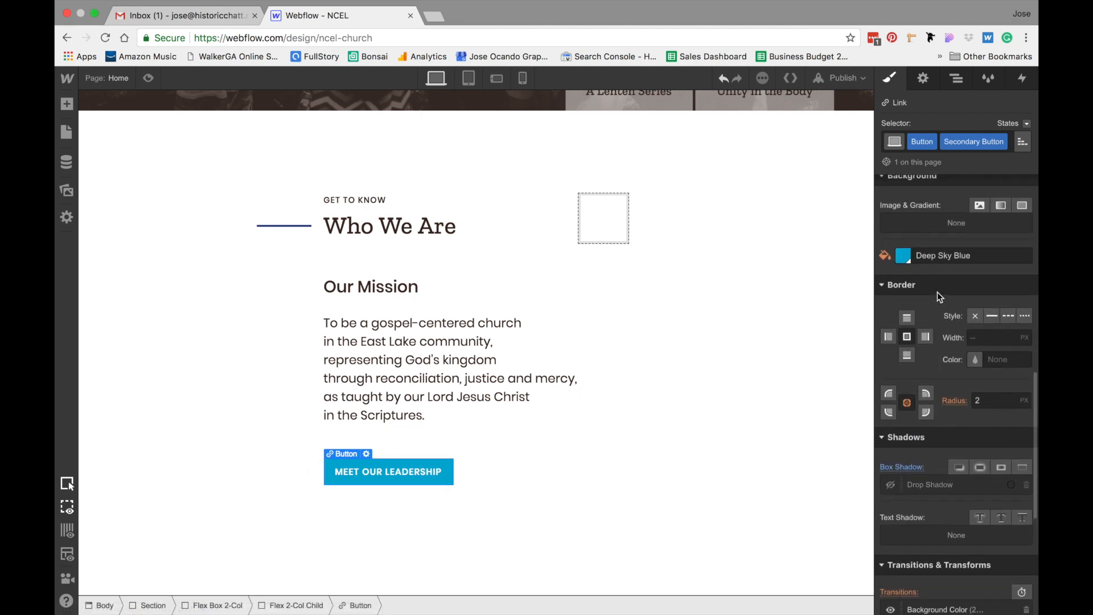
{"action": "left_click", "coordinate": [994, 318]}
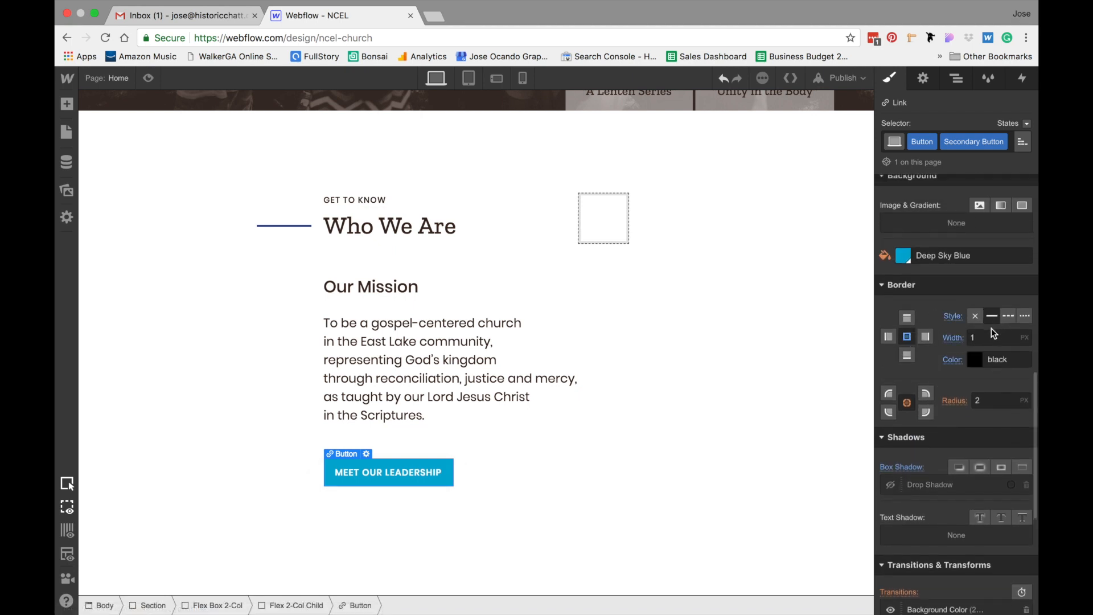
{"action": "type", "text": "2"}
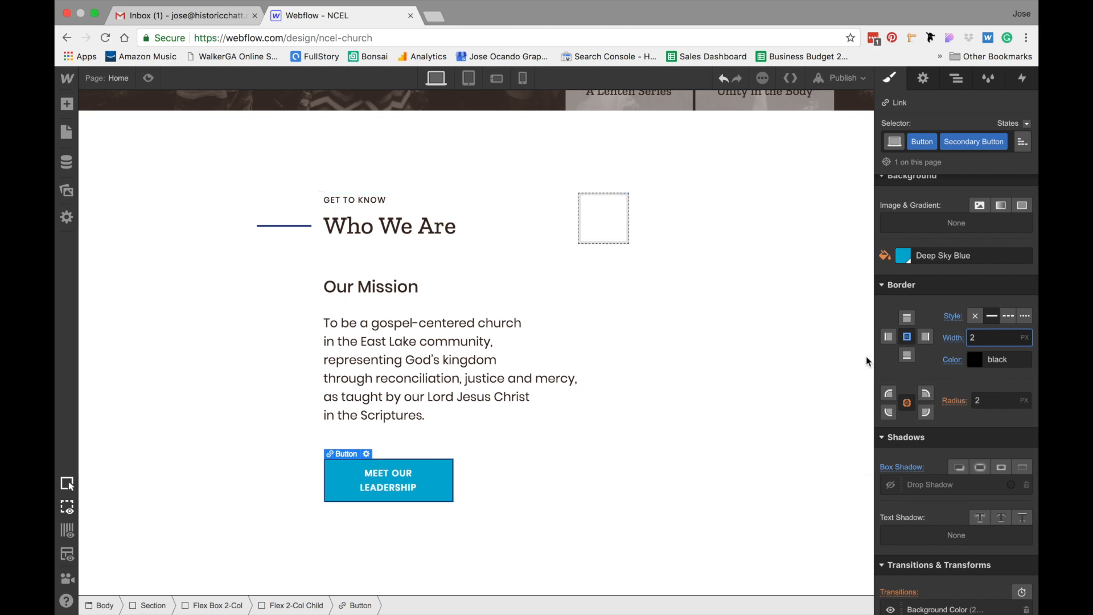
{"action": "left_click", "coordinate": [976, 359]}
{"action": "left_click", "coordinate": [957, 535]}
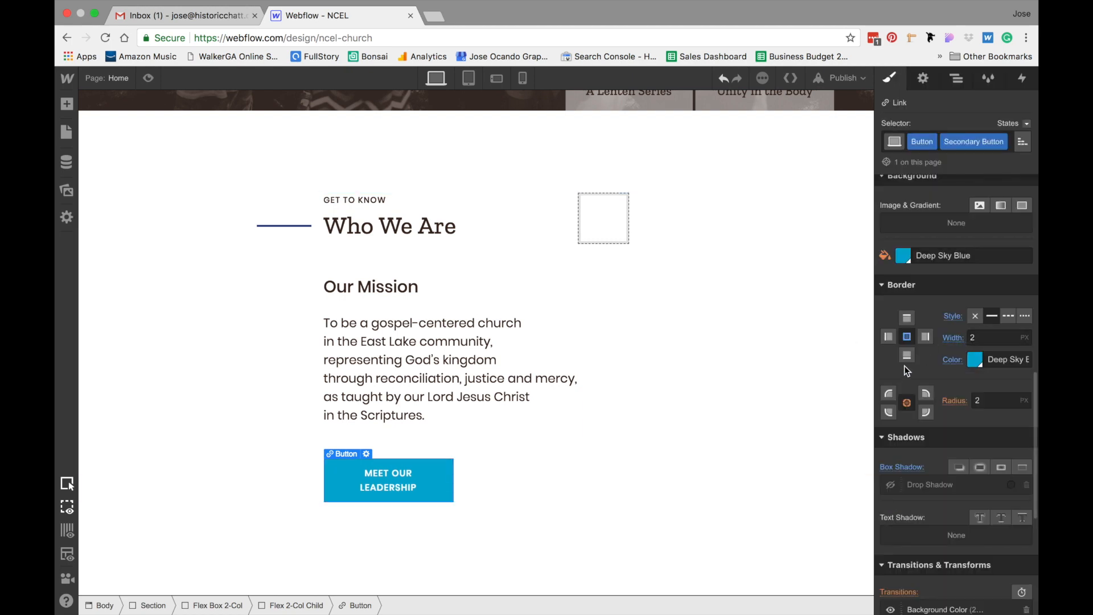
Set the button's width to auto
{"action": "scroll", "coordinate": [941, 343], "scroll_direction": "up", "scroll_amount": 8}
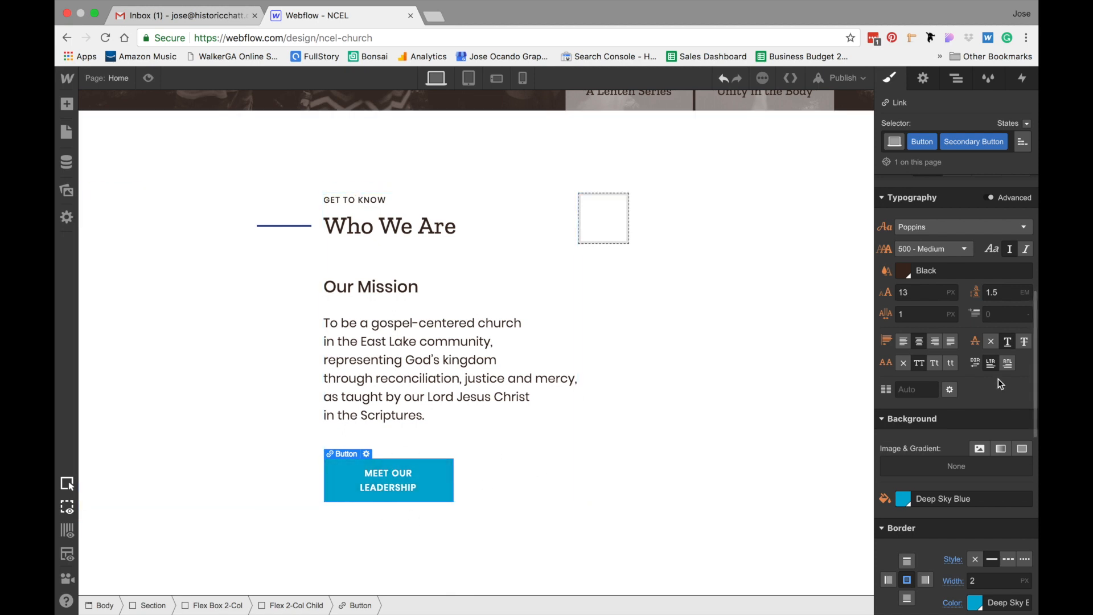
{"action": "scroll", "coordinate": [985, 370], "scroll_direction": "up", "scroll_amount": 6}
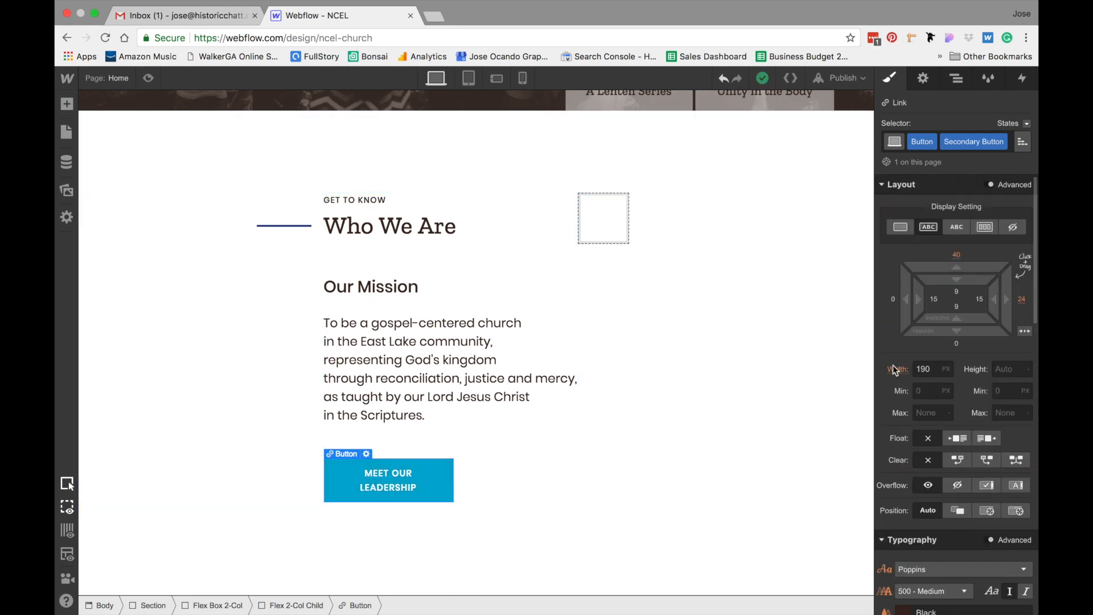
{"action": "left_click", "coordinate": [928, 369]}
{"action": "type", "text": "auto"}
{"action": "key", "text": "Return"}
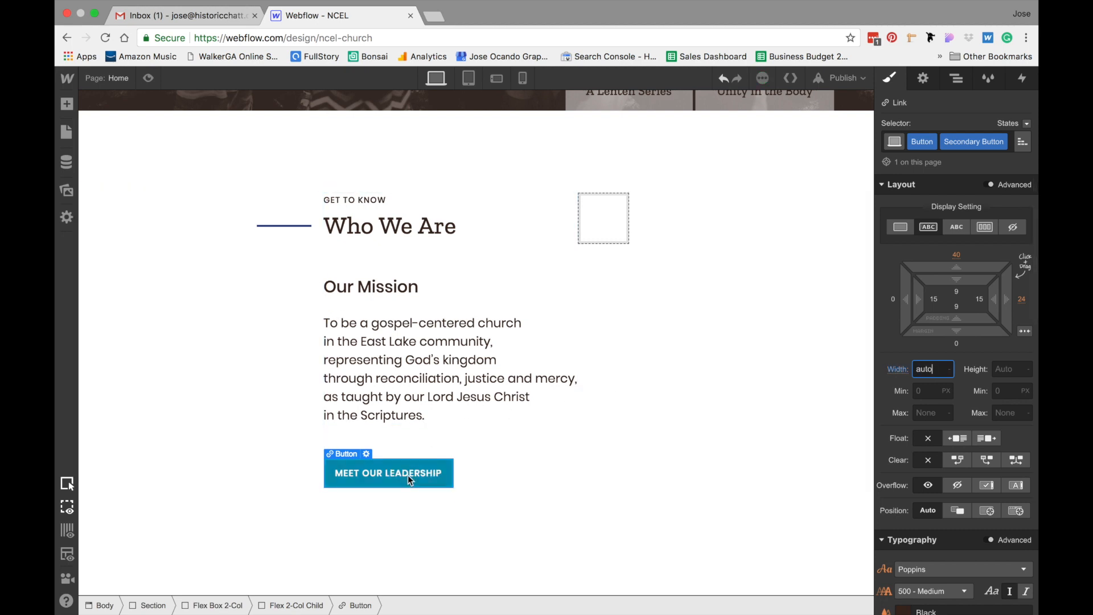
Set the button's background colour to transparent
{"action": "scroll", "coordinate": [943, 386], "scroll_direction": "down", "scroll_amount": 10}
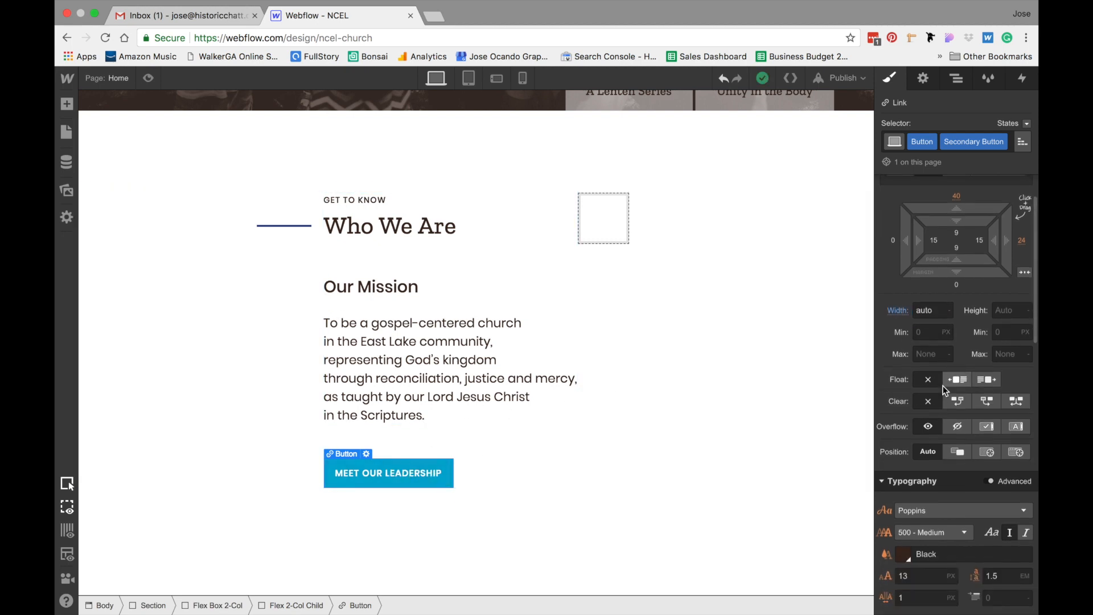
{"action": "scroll", "coordinate": [940, 385], "scroll_direction": "down", "scroll_amount": 3}
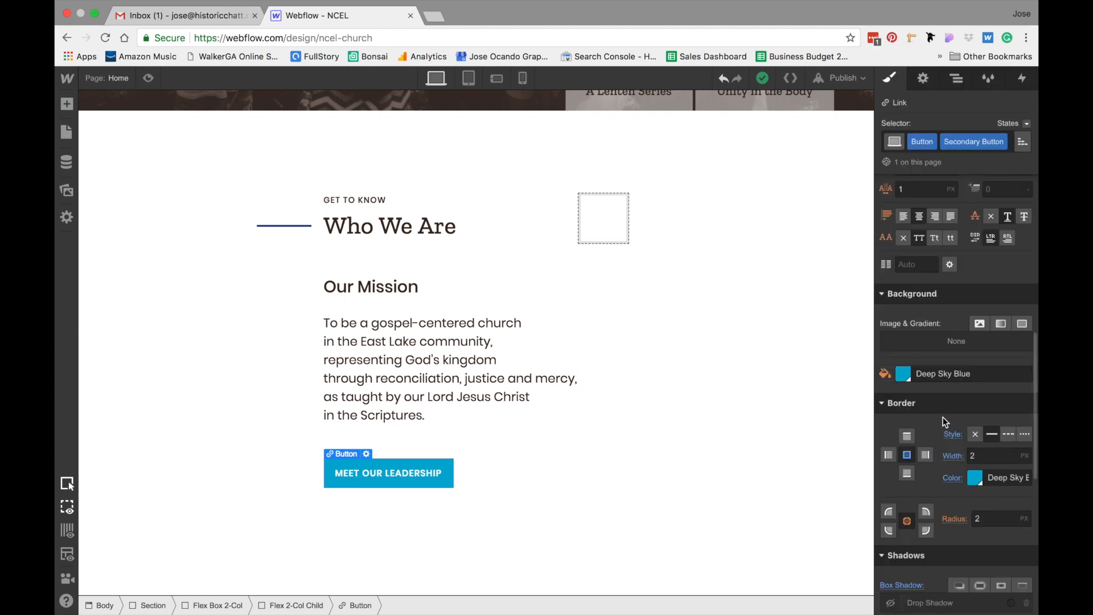
{"action": "left_click", "coordinate": [903, 374]}
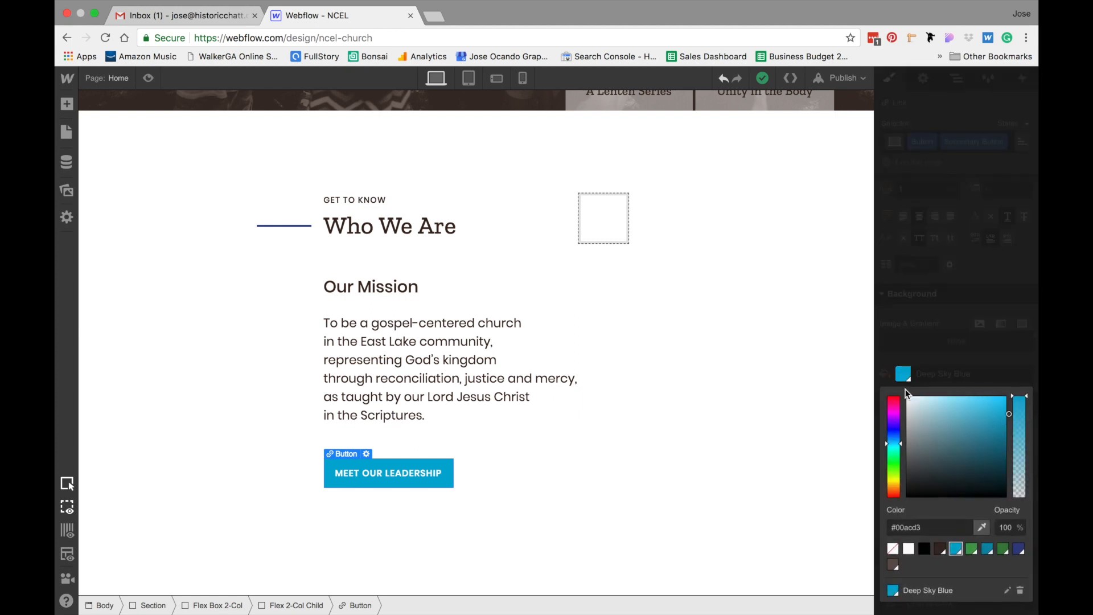
{"action": "left_click", "coordinate": [894, 549]}
{"action": "left_click", "coordinate": [948, 370]}
{"action": "scroll", "coordinate": [948, 371], "scroll_direction": "up", "scroll_amount": 2}
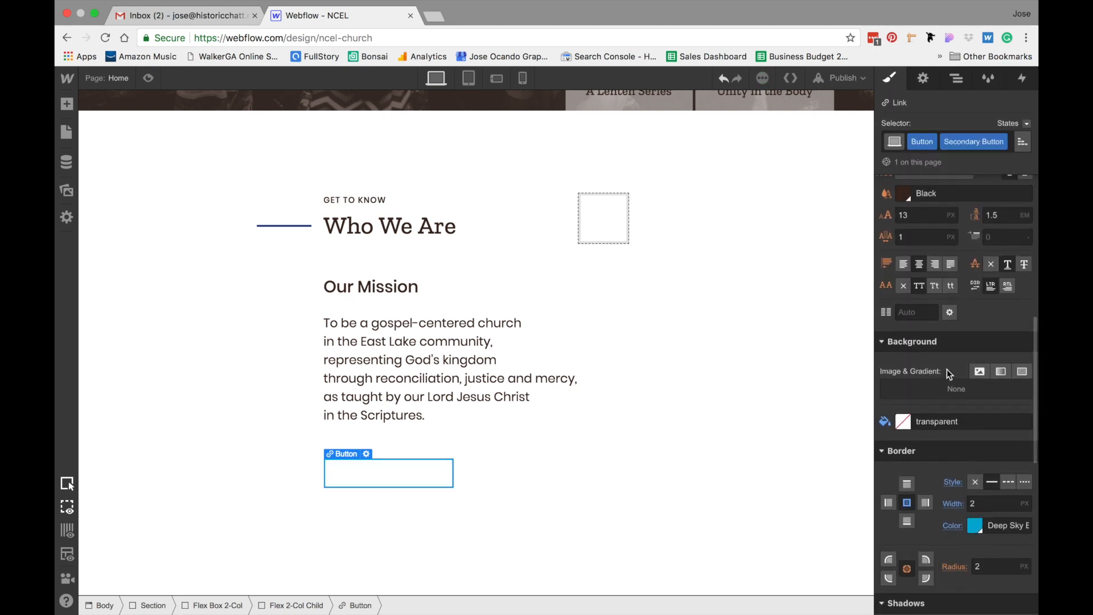
Switch the button's text colour to Deep Sky Blue and back to Black
{"action": "scroll", "coordinate": [949, 374], "scroll_direction": "up", "scroll_amount": 5}
{"action": "left_click", "coordinate": [904, 350]}
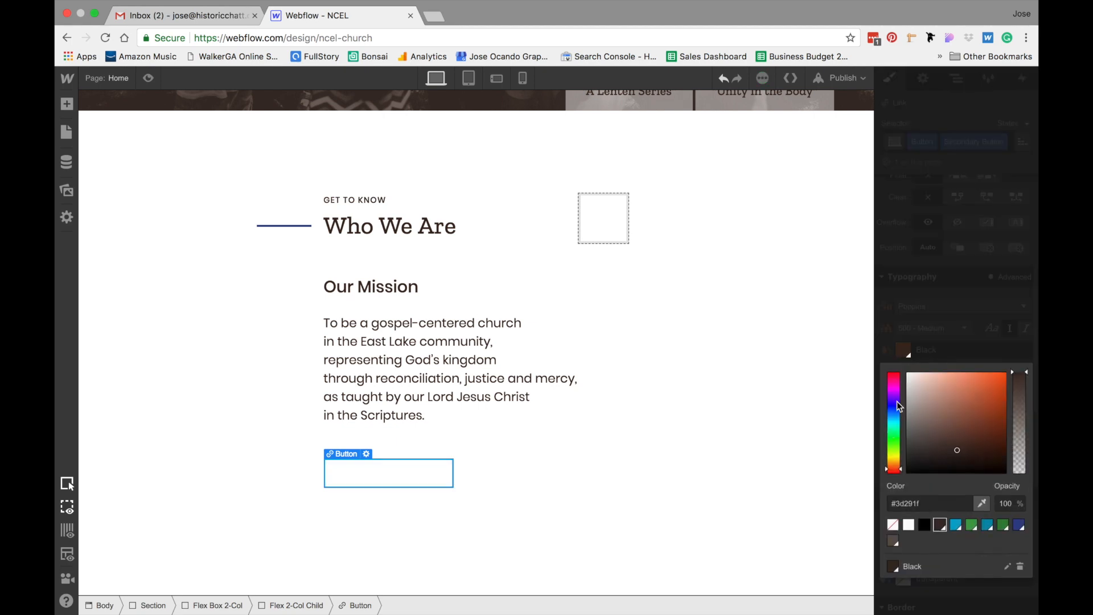
{"action": "left_click", "coordinate": [954, 526]}
{"action": "left_click", "coordinate": [941, 525]}
{"action": "left_click", "coordinate": [700, 513]}
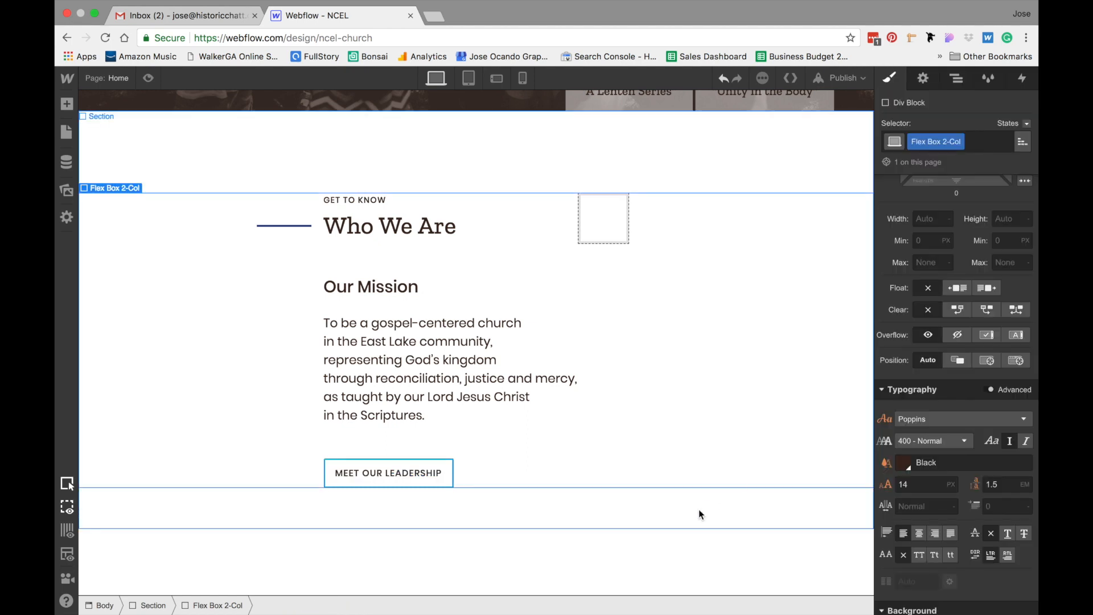
Set the Our Mission heading's colour to Body Text Gray
{"action": "left_click", "coordinate": [217, 269]}
{"action": "left_click", "coordinate": [760, 174]}
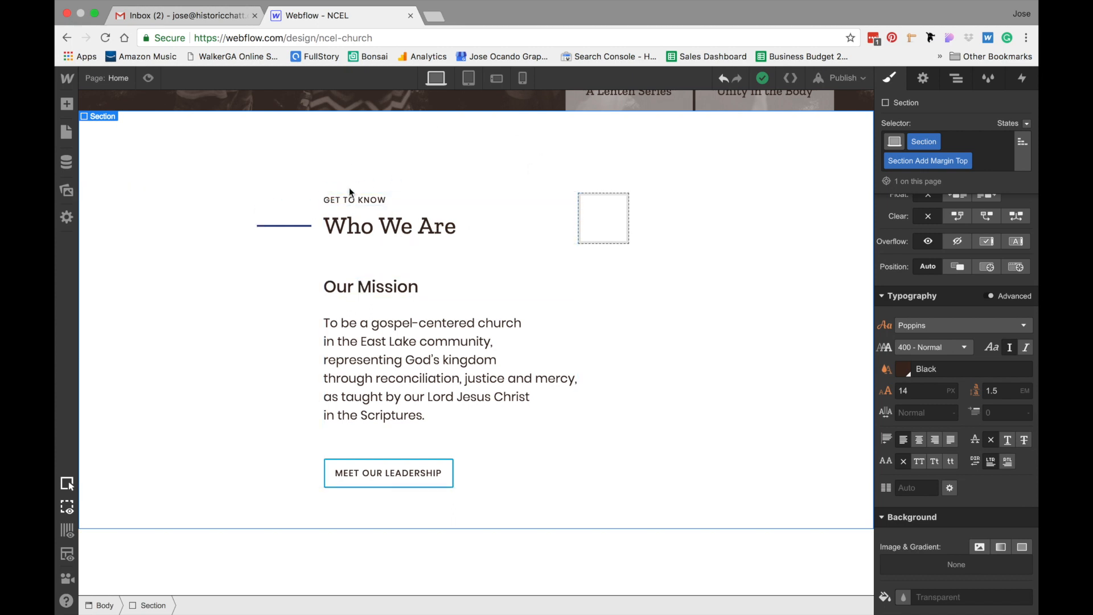
{"action": "left_click", "coordinate": [381, 286]}
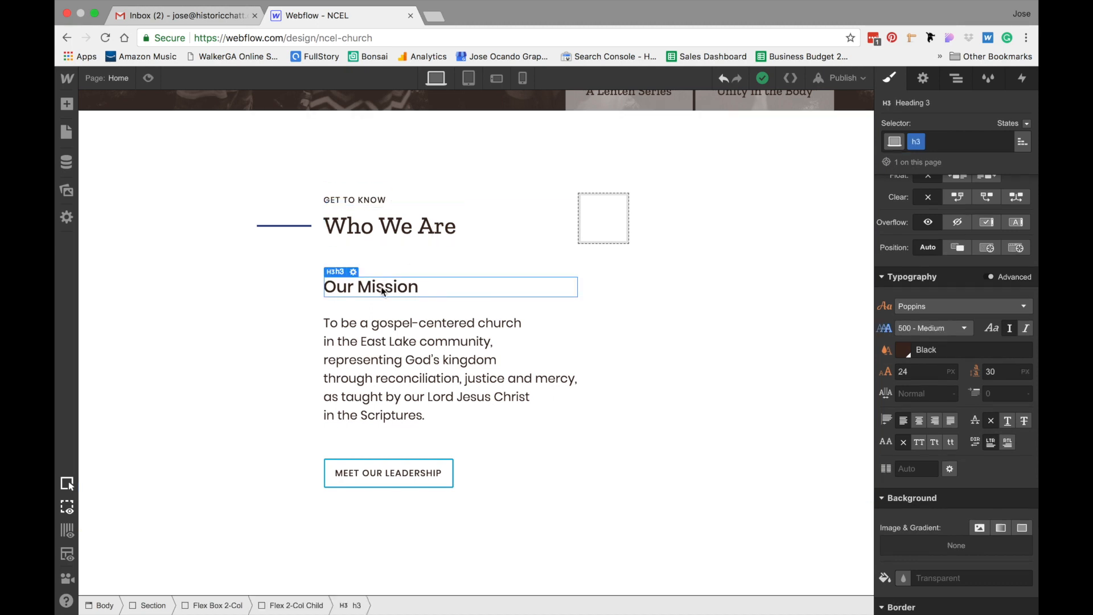
{"action": "left_click", "coordinate": [905, 349]}
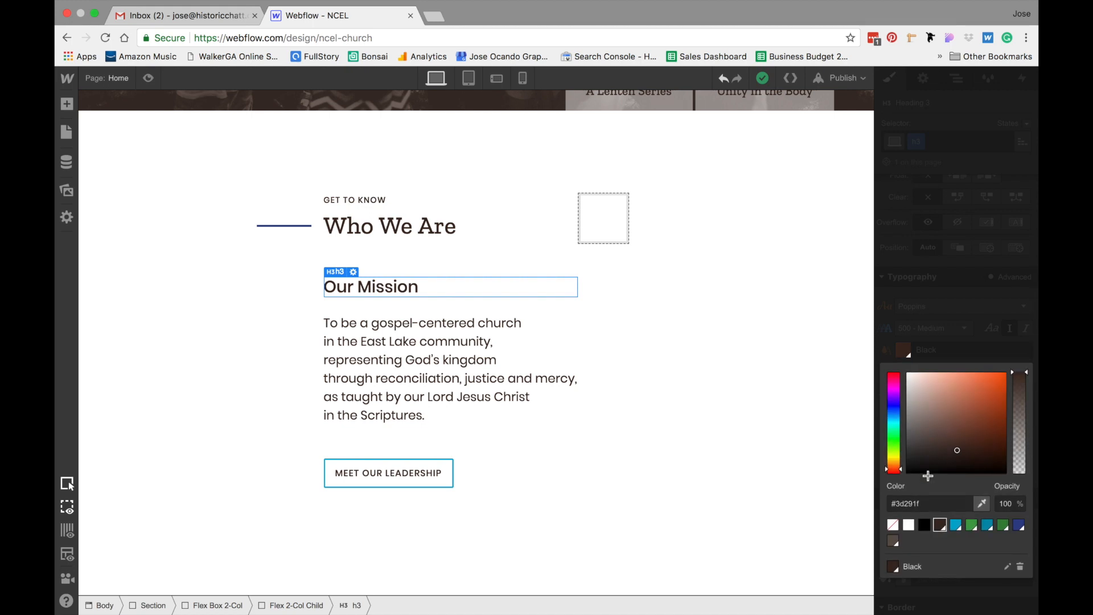
{"action": "left_click", "coordinate": [894, 541]}
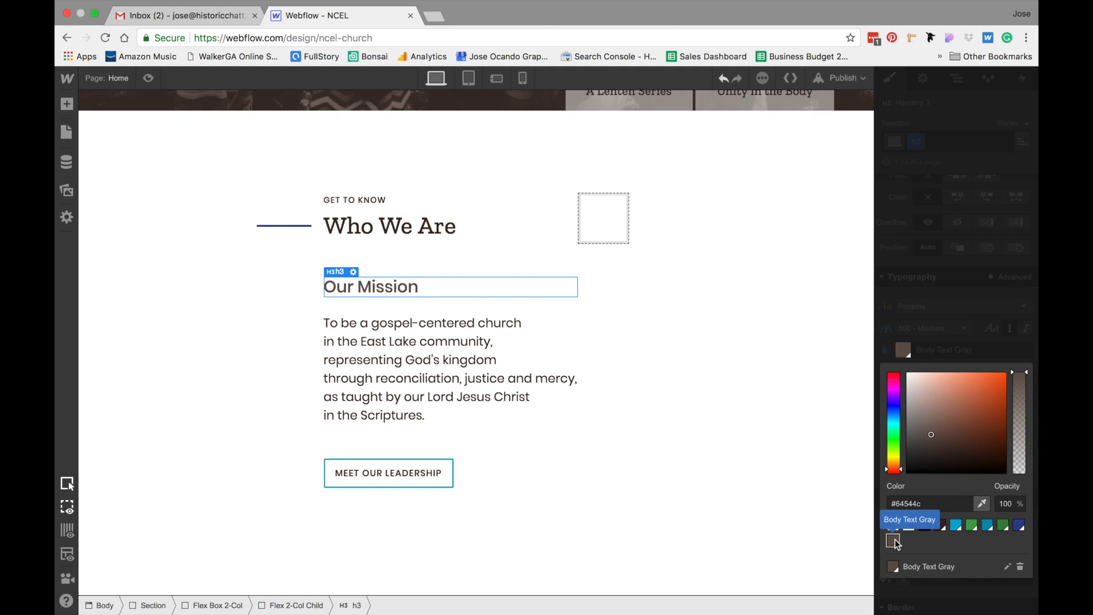
Set the mission paragraph's colour to Body Text Gray
{"action": "left_click", "coordinate": [464, 359]}
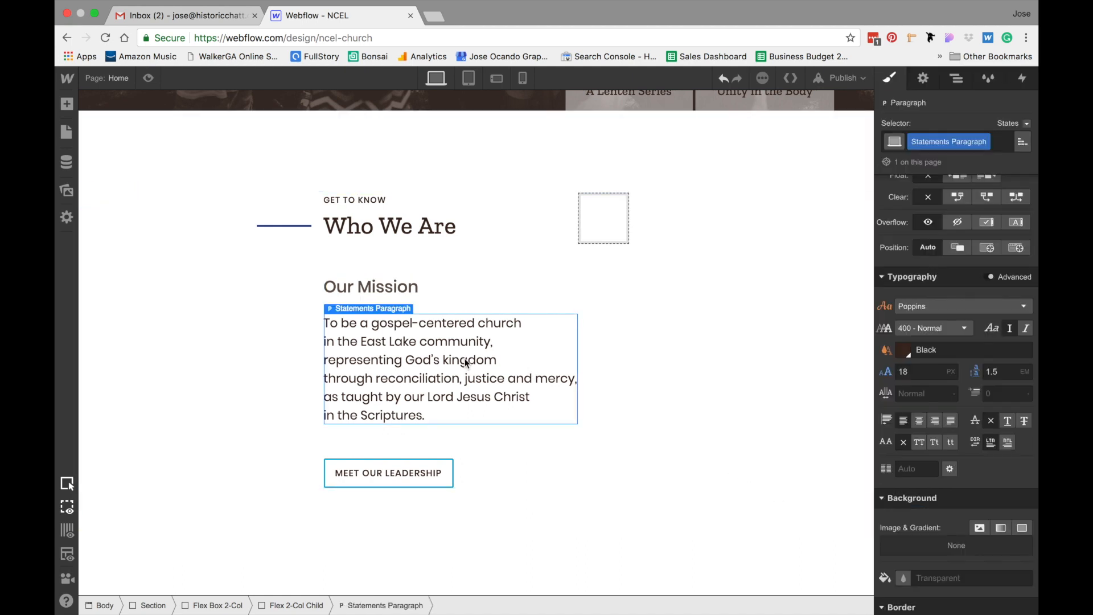
{"action": "left_click", "coordinate": [903, 351]}
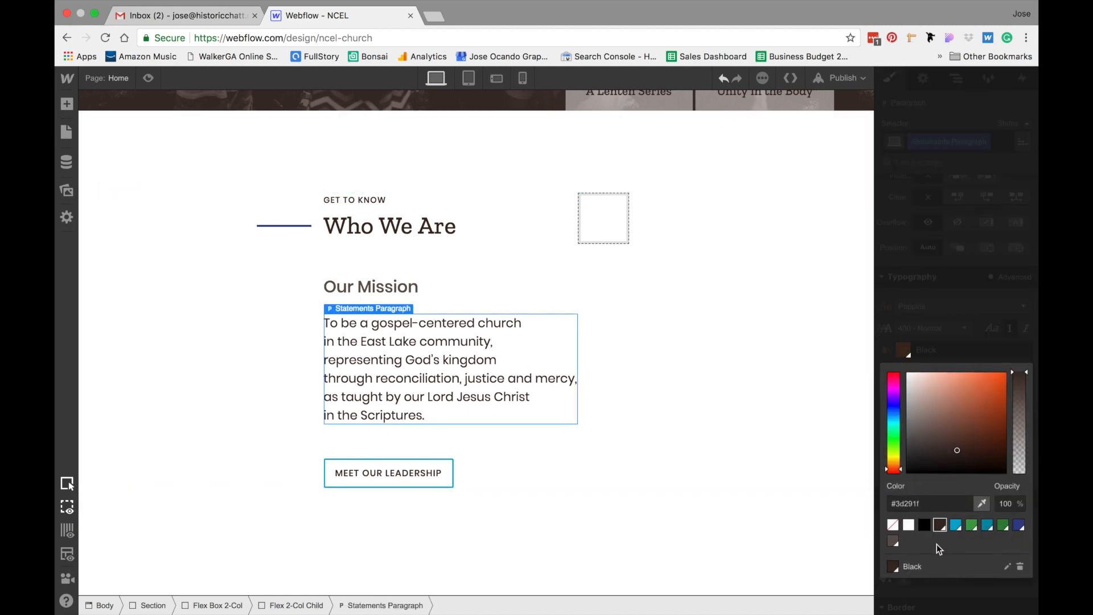
{"action": "left_click", "coordinate": [895, 540]}
Paste a copy of the Our Mission heading into the empty right column
{"action": "left_click", "coordinate": [296, 396]}
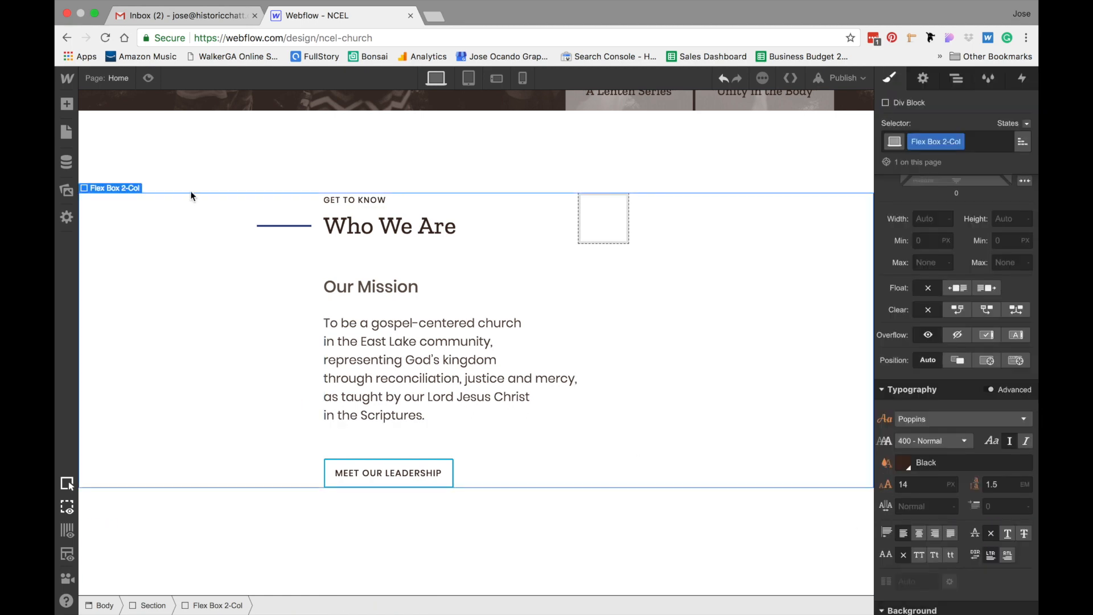
{"action": "left_click", "coordinate": [176, 173]}
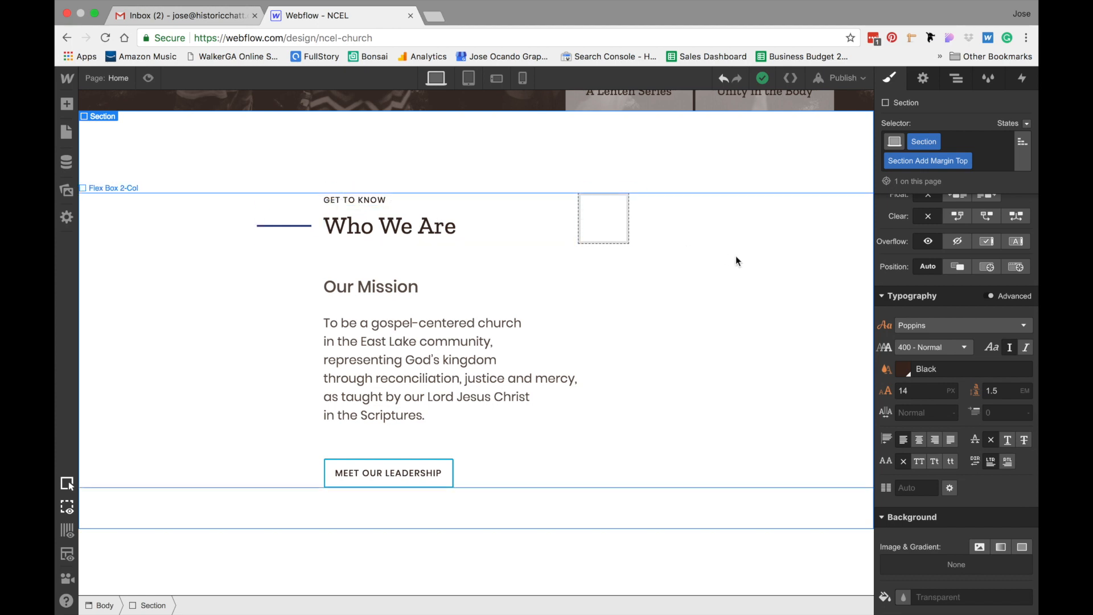
{"action": "left_click", "coordinate": [379, 290]}
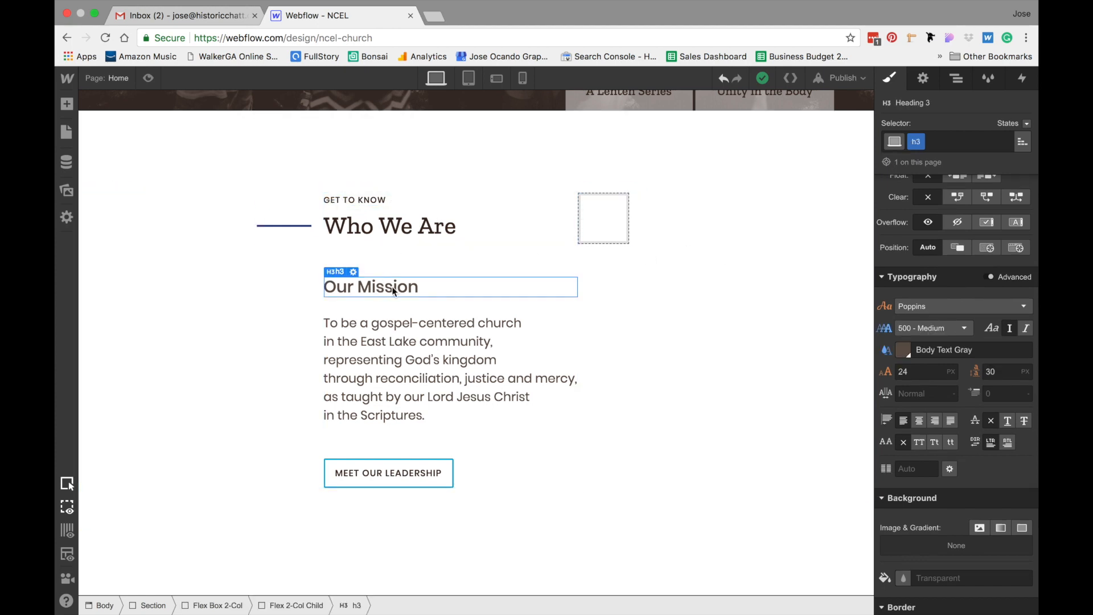
{"action": "left_click", "coordinate": [606, 204]}
{"action": "key", "text": "ctrl+v"}
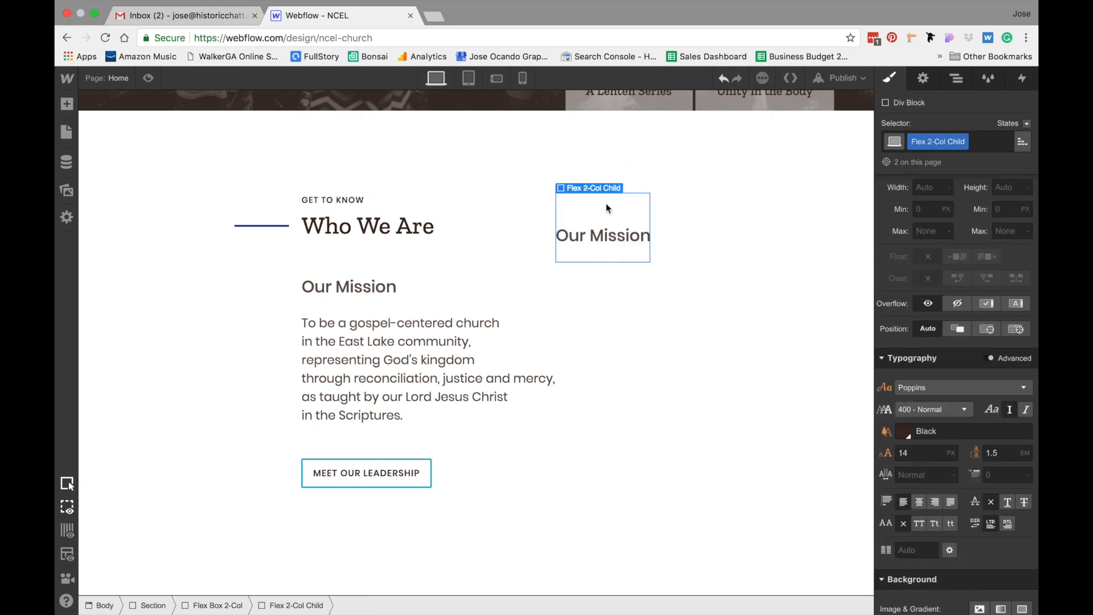
{"action": "left_click", "coordinate": [368, 345]}
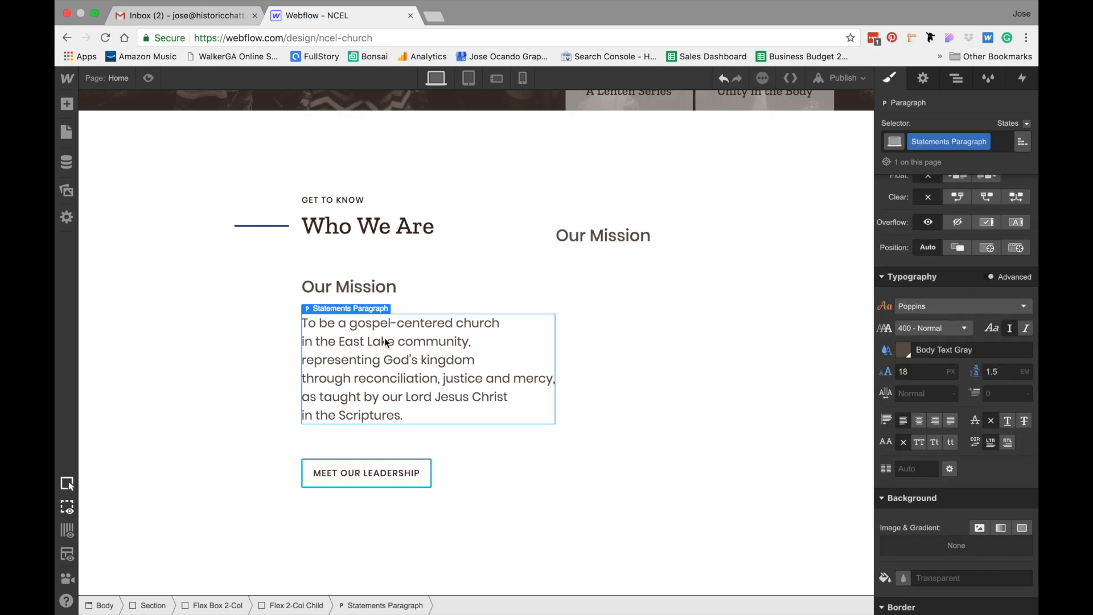
Paste a copy of the mission paragraph below the heading in the right column
{"action": "left_click", "coordinate": [615, 200]}
{"action": "key", "text": "ctrl+v"}
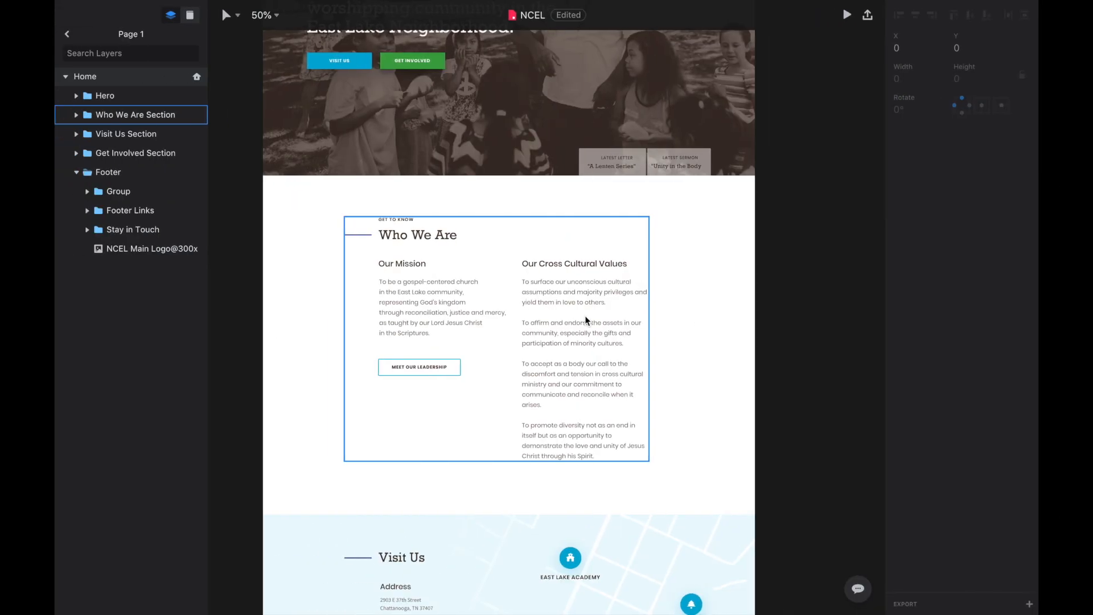
Copy the cross-cultural values text from the Sketch mockup and replace the copied paragraph's text with it
{"action": "left_click", "coordinate": [562, 314]}
{"action": "double_click", "coordinate": [563, 314]}
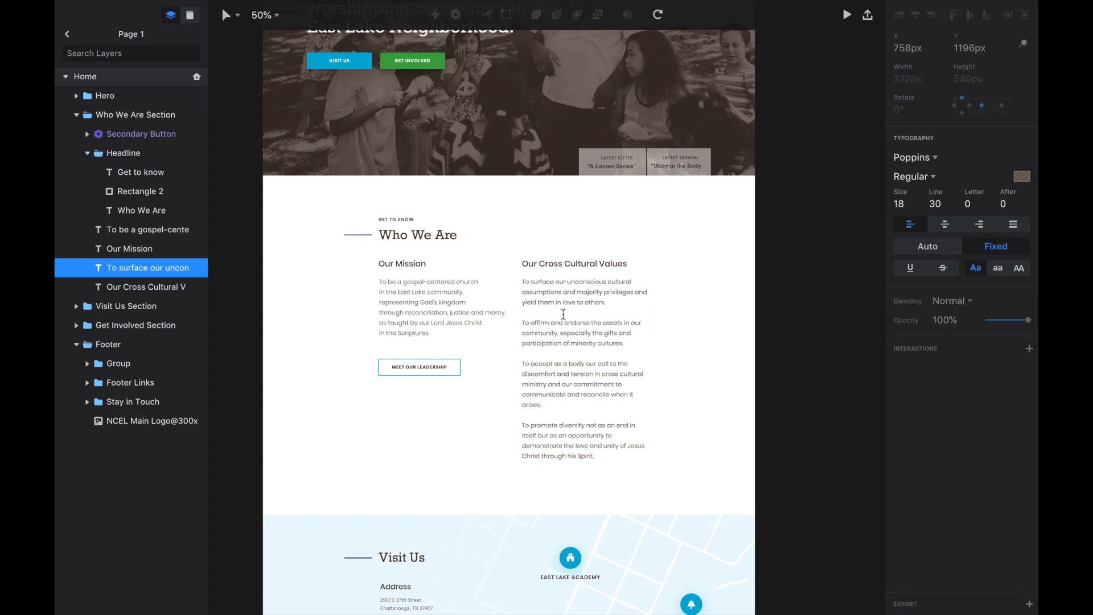
{"action": "triple_click", "coordinate": [555, 325]}
{"action": "key", "text": "super+a"}
{"action": "key", "text": "super+c"}
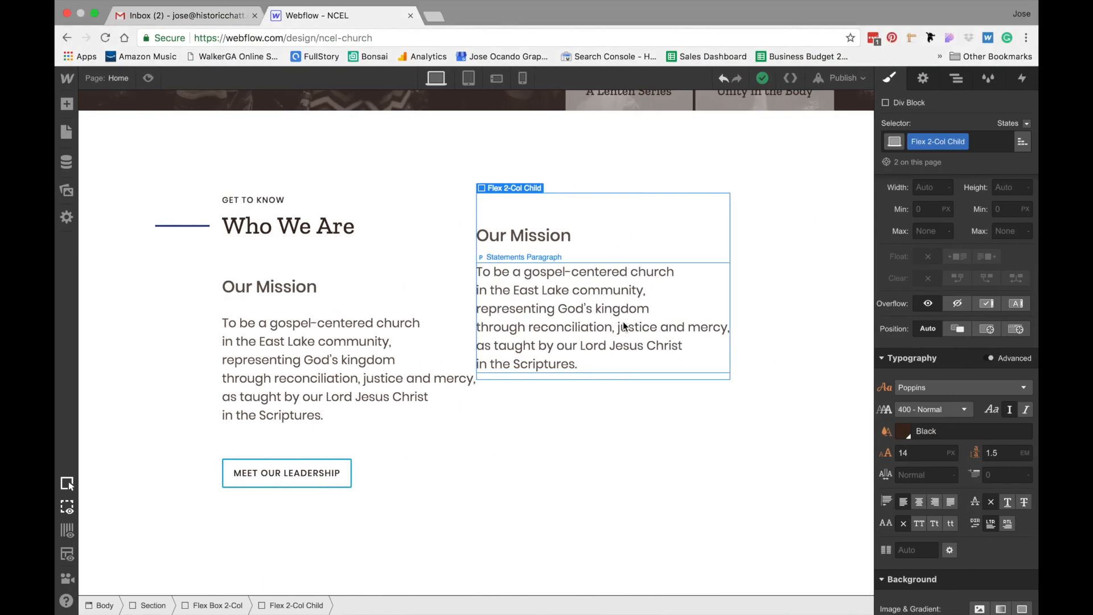
{"action": "double_click", "coordinate": [623, 322]}
{"action": "key", "text": "super+a"}
{"action": "key", "text": "super+v"}
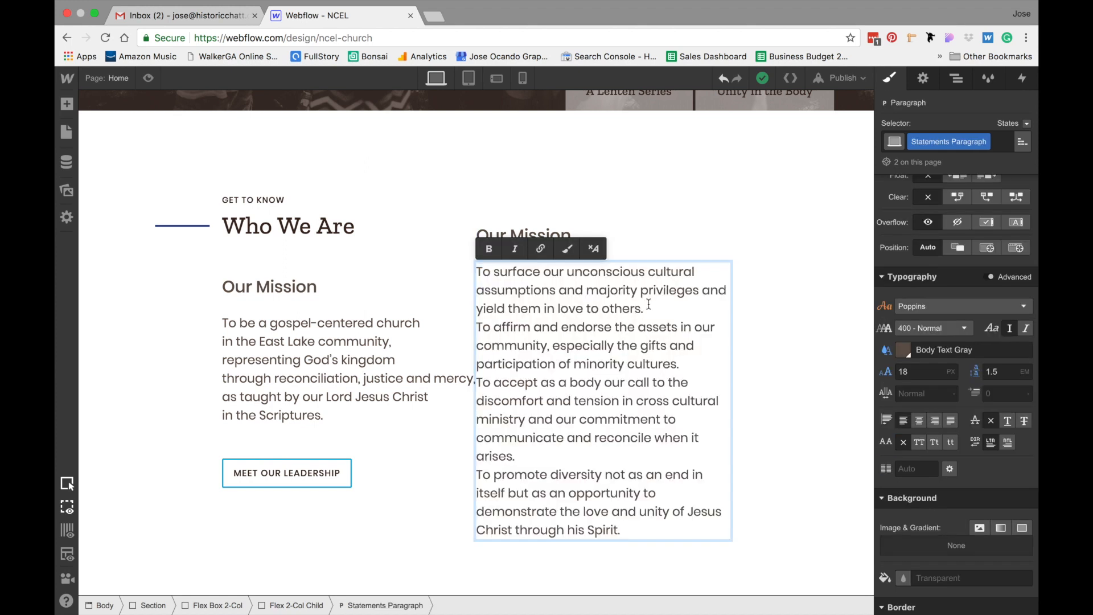
Insert blank lines between the four value statements in the right-column paragraph
{"action": "key", "text": "Return"}
{"action": "scroll", "coordinate": [627, 319], "scroll_direction": "down", "scroll_amount": 2}
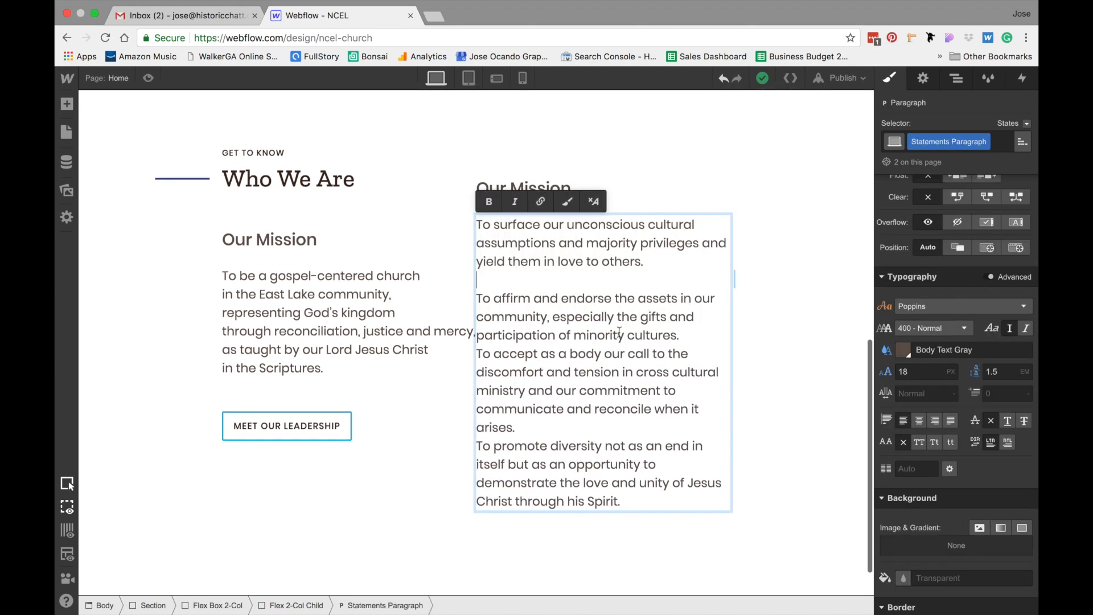
{"action": "left_click", "coordinate": [687, 336]}
{"action": "key", "text": "Return"}
{"action": "scroll", "coordinate": [626, 370], "scroll_direction": "down", "scroll_amount": 2}
{"action": "left_click", "coordinate": [595, 402]}
{"action": "key", "text": "Return"}
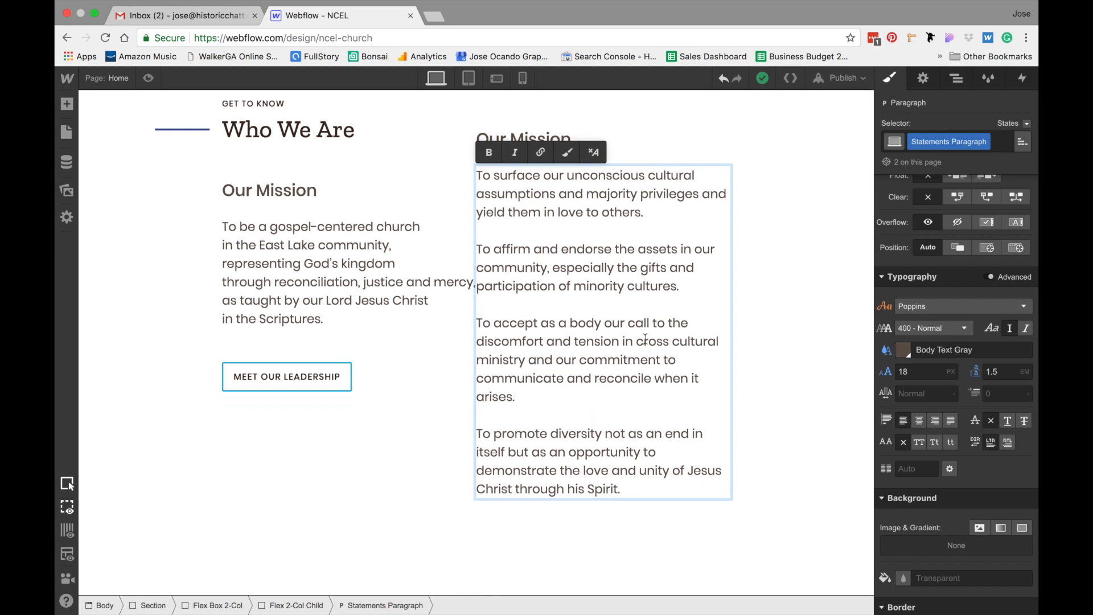
Rename the right column's heading to "Our Cross-Cultural Values"
{"action": "scroll", "coordinate": [646, 339], "scroll_direction": "up", "scroll_amount": 3}
{"action": "left_click", "coordinate": [781, 265]}
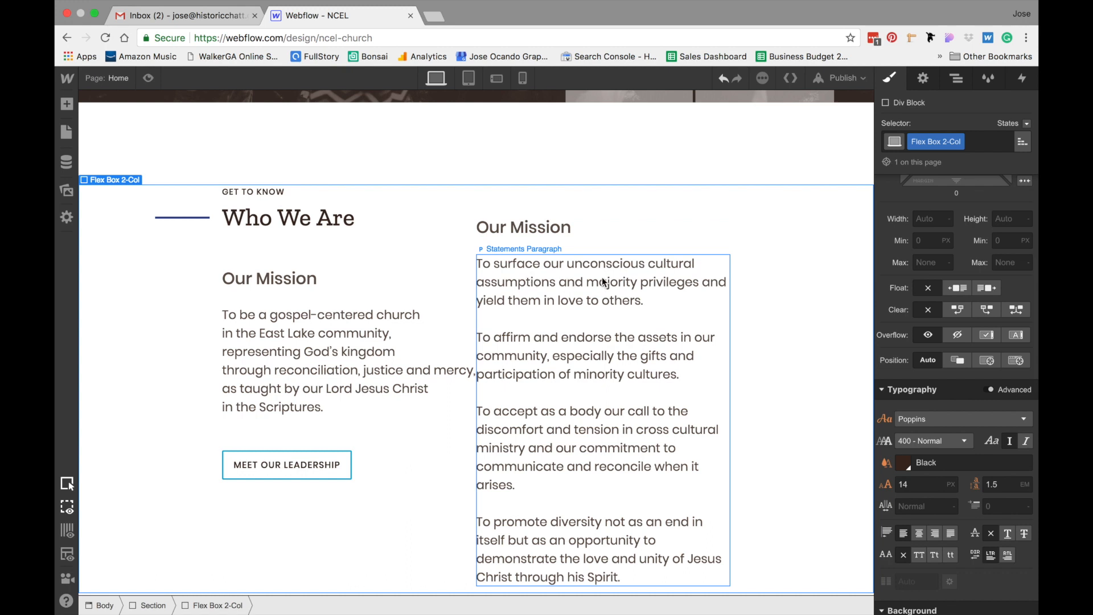
{"action": "double_click", "coordinate": [531, 227]}
{"action": "type", "text": "Our"}
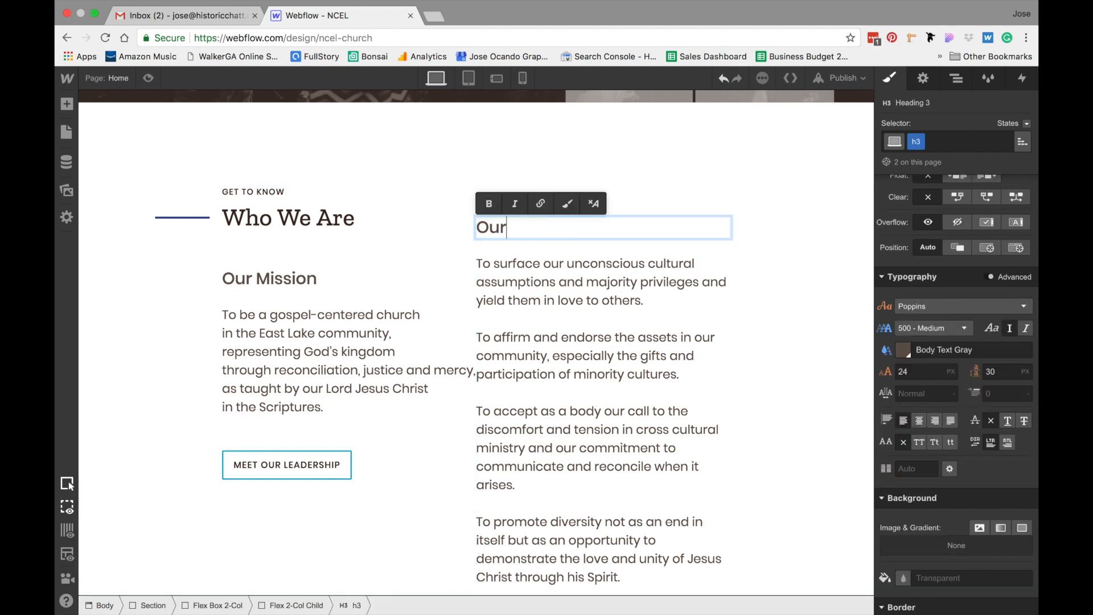
{"action": "type", "text": " Cross-Cultural Values"}
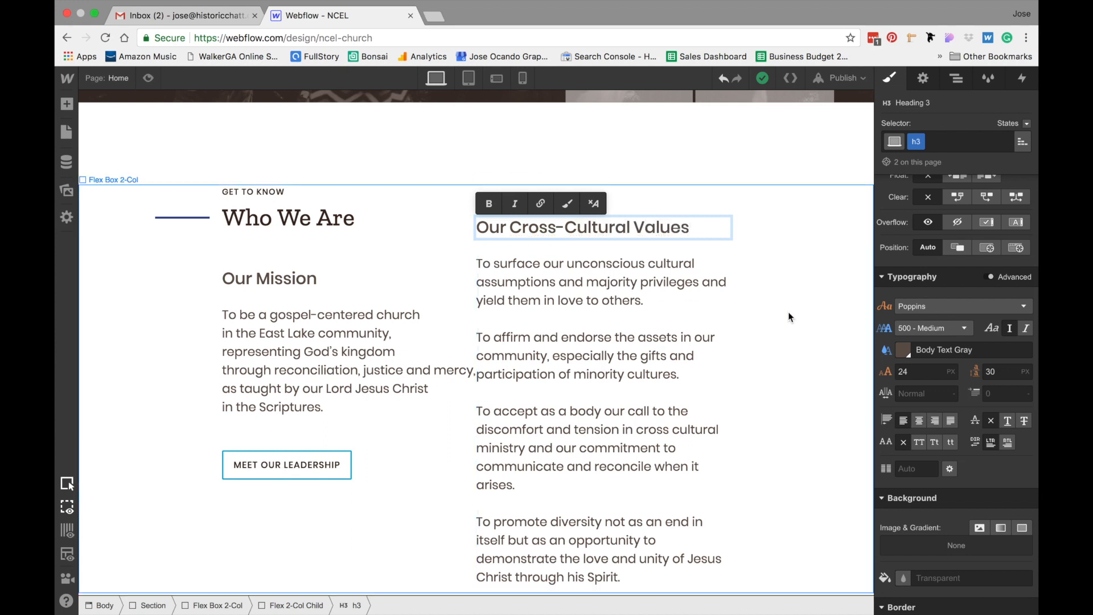
{"action": "left_click", "coordinate": [773, 316]}
Remove the extra spaces around the hyphen in the Our Cross-Cultural Values heading
{"action": "scroll", "coordinate": [797, 316], "scroll_direction": "down", "scroll_amount": 2}
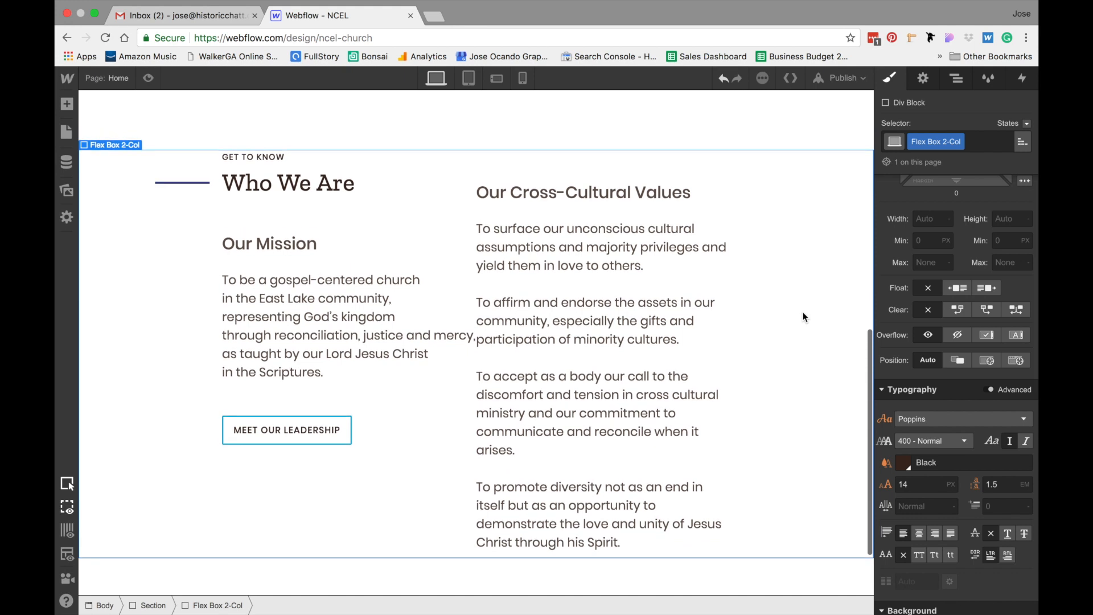
{"action": "left_click", "coordinate": [562, 195]}
{"action": "double_click", "coordinate": [558, 192]}
{"action": "left_click", "coordinate": [558, 191]}
{"action": "key", "text": "Right"}
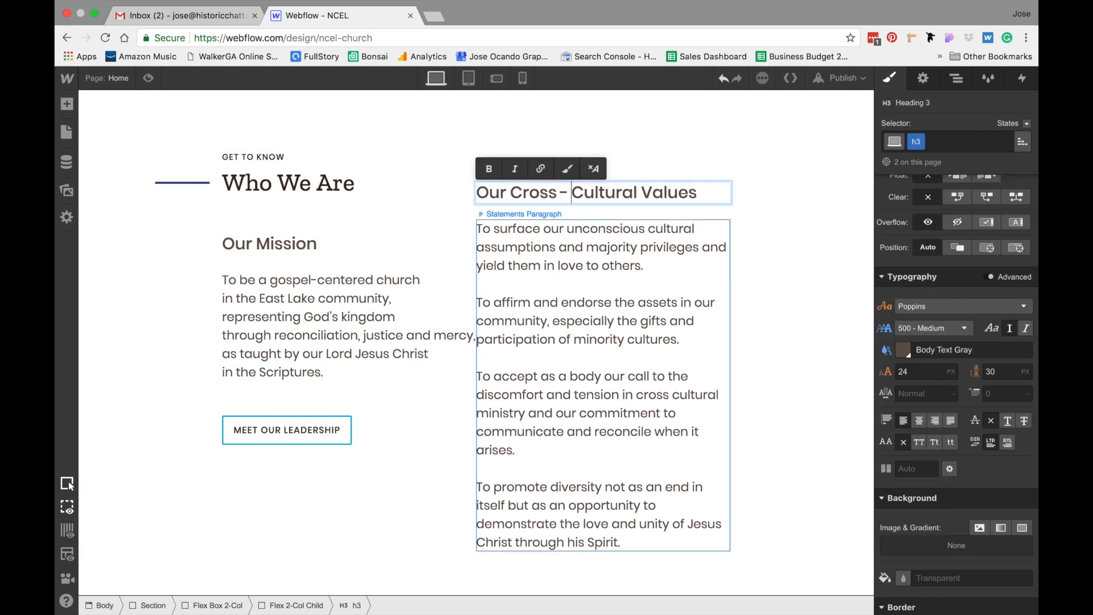
{"action": "left_click", "coordinate": [847, 368]}
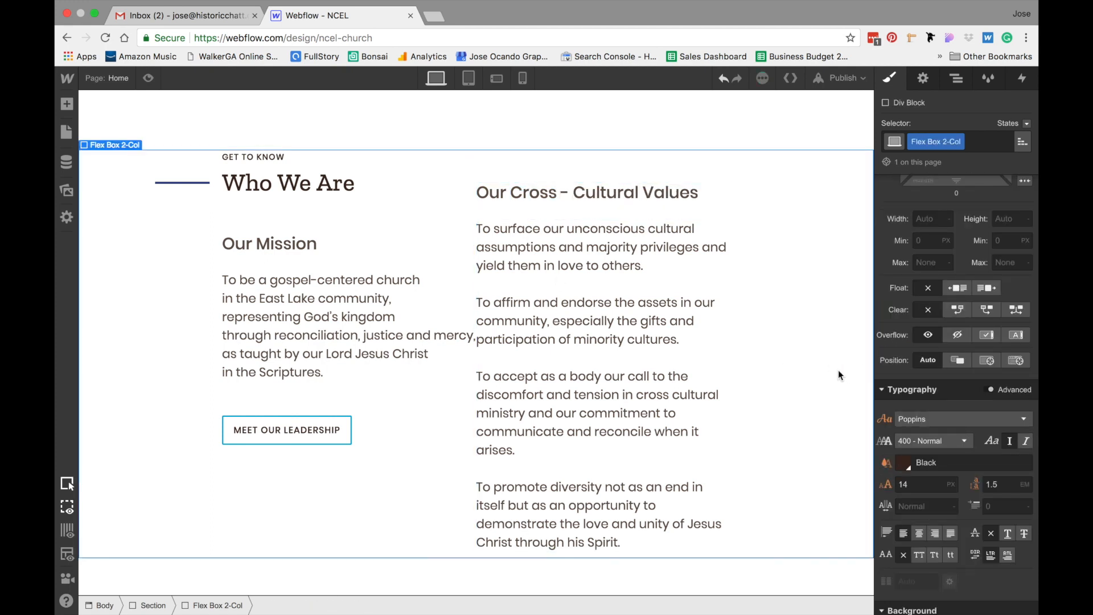
{"action": "double_click", "coordinate": [573, 191]}
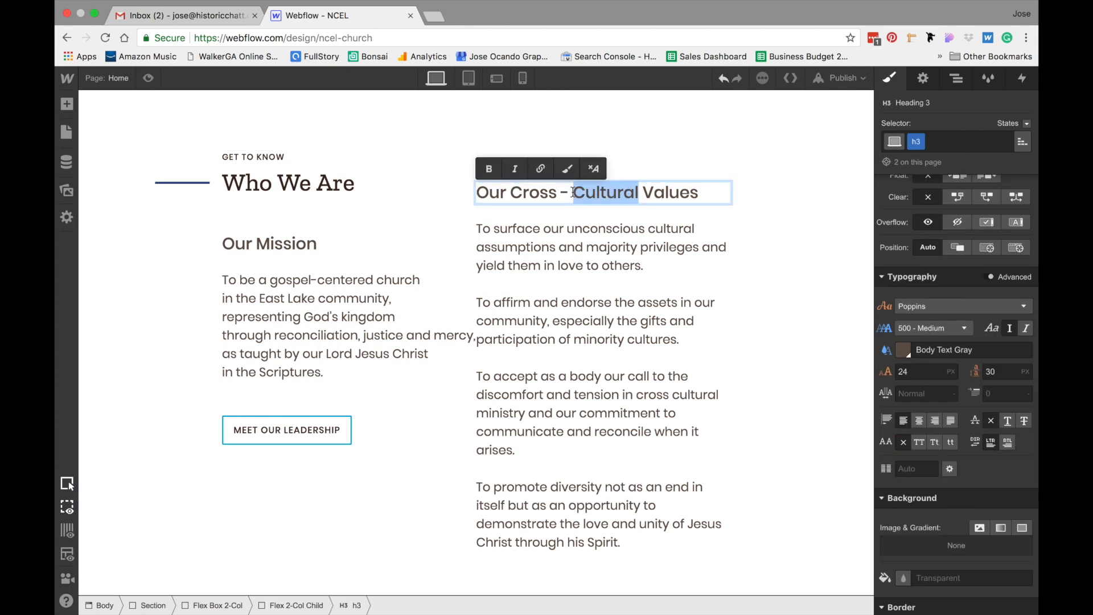
{"action": "left_click", "coordinate": [573, 191]}
{"action": "key", "text": "BackSpace"}
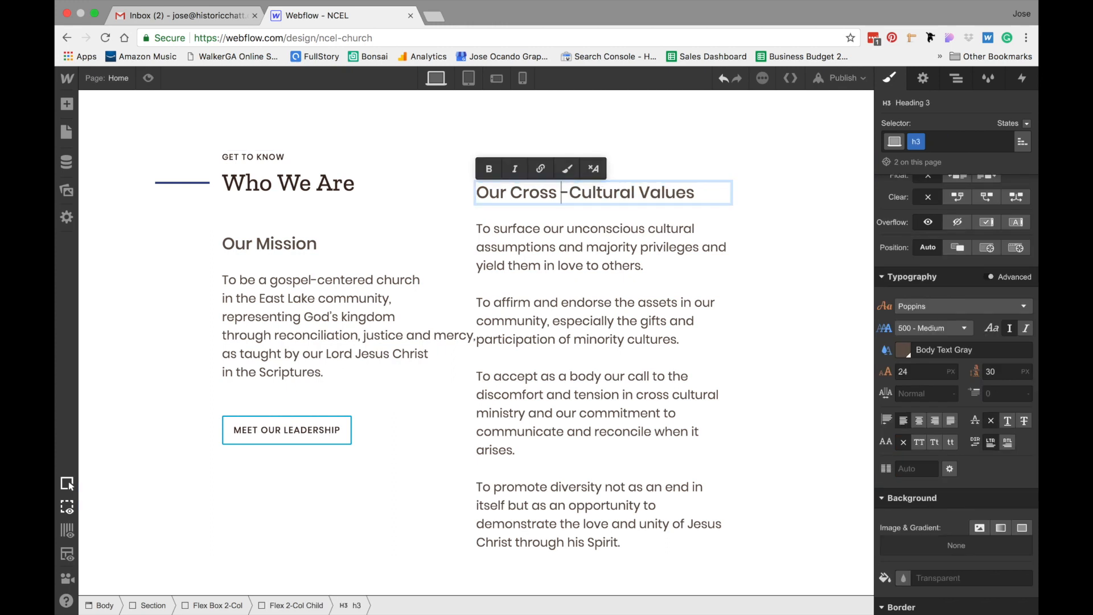
{"action": "key", "text": "Left"}
{"action": "key", "text": "BackSpace"}
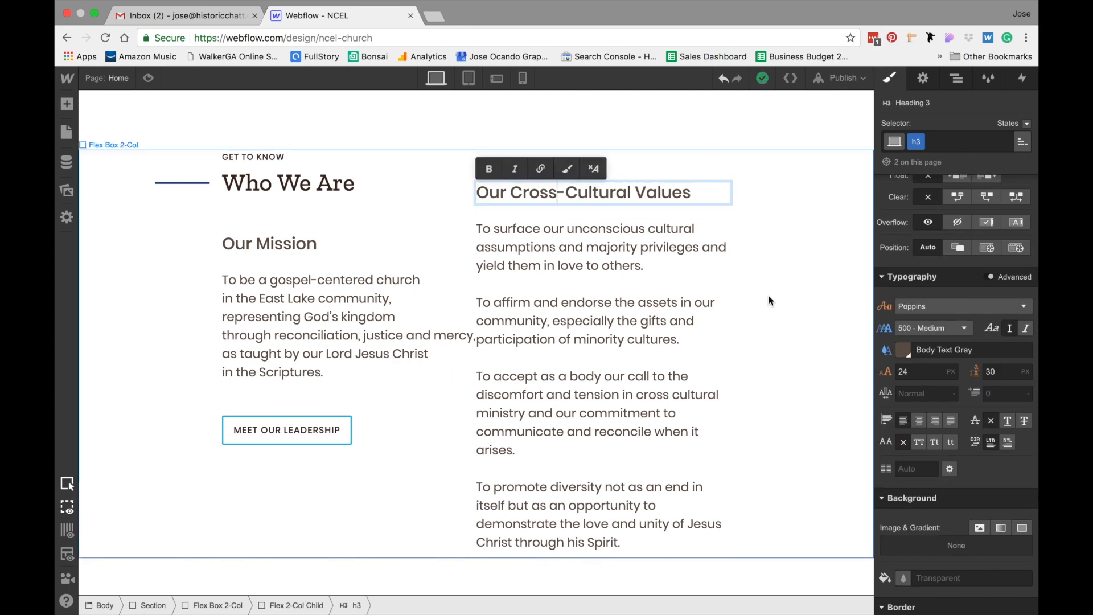
{"action": "left_click", "coordinate": [788, 312]}
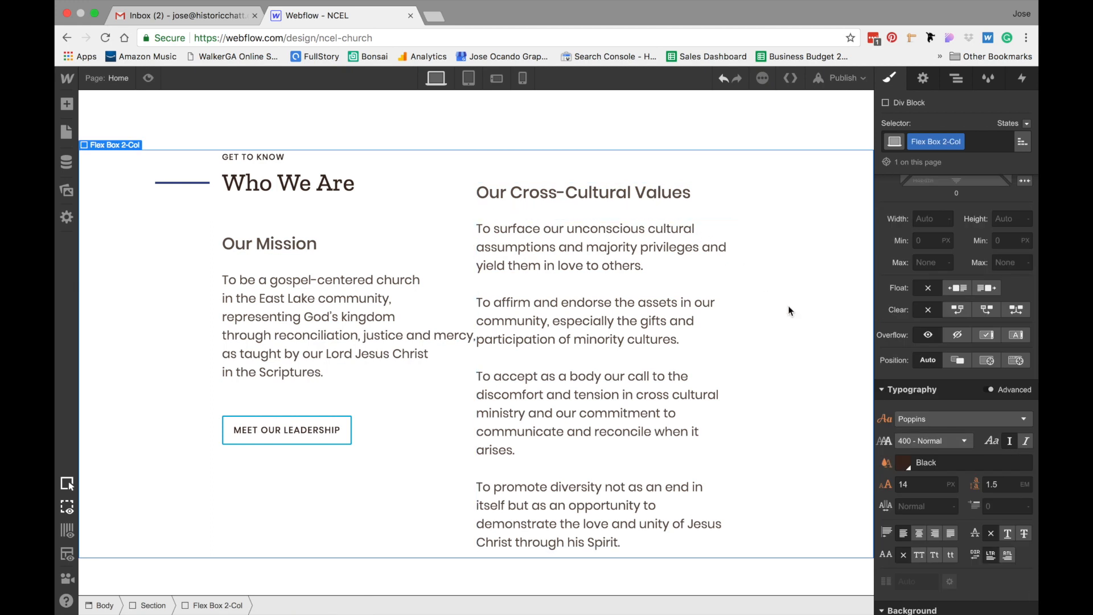
Add a combo class named 2-Col Child R to the right column block
{"action": "scroll", "coordinate": [785, 320], "scroll_direction": "up", "scroll_amount": 2}
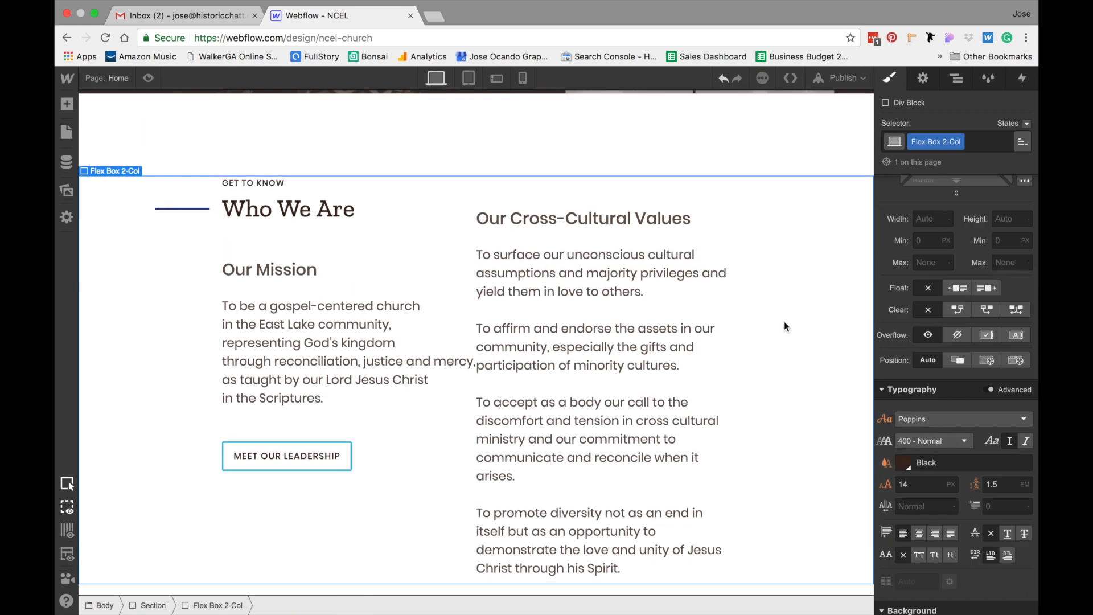
{"action": "scroll", "coordinate": [785, 322], "scroll_direction": "down", "scroll_amount": 3}
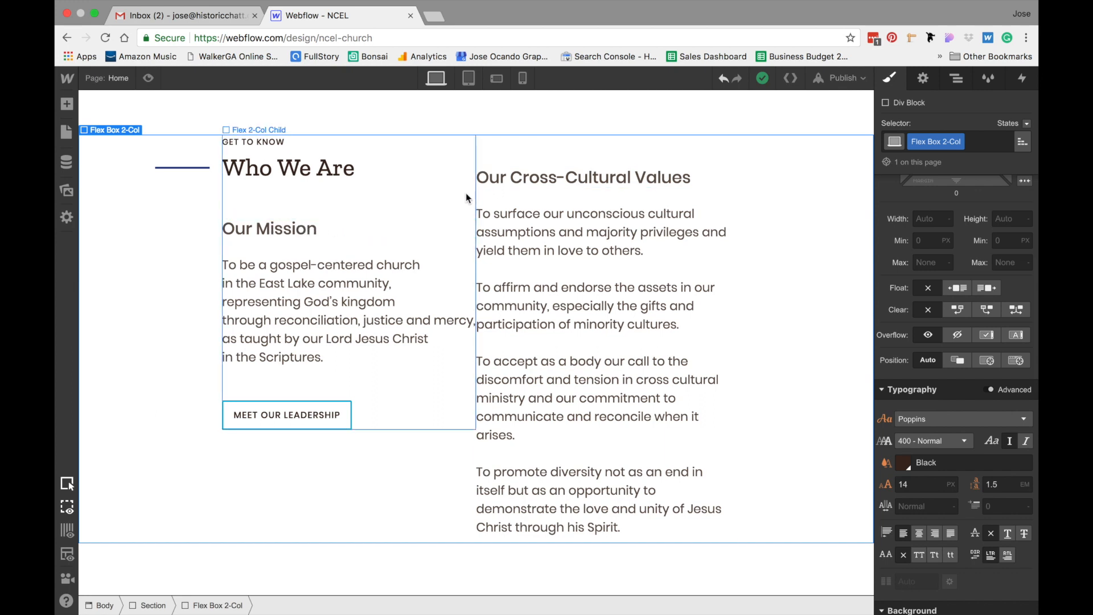
{"action": "left_click", "coordinate": [556, 154]}
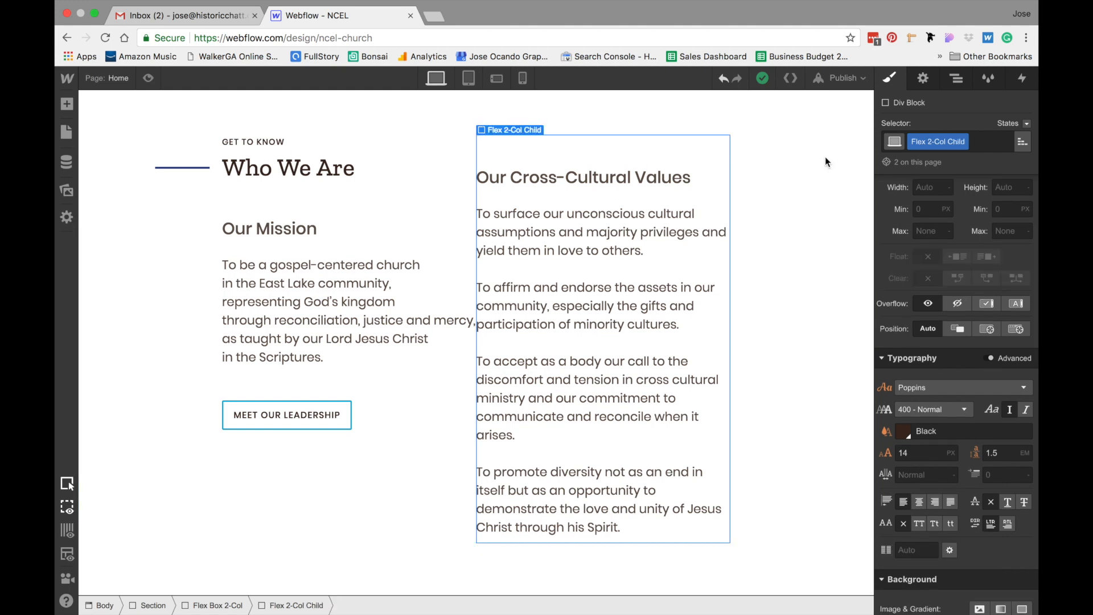
{"action": "left_click", "coordinate": [995, 140]}
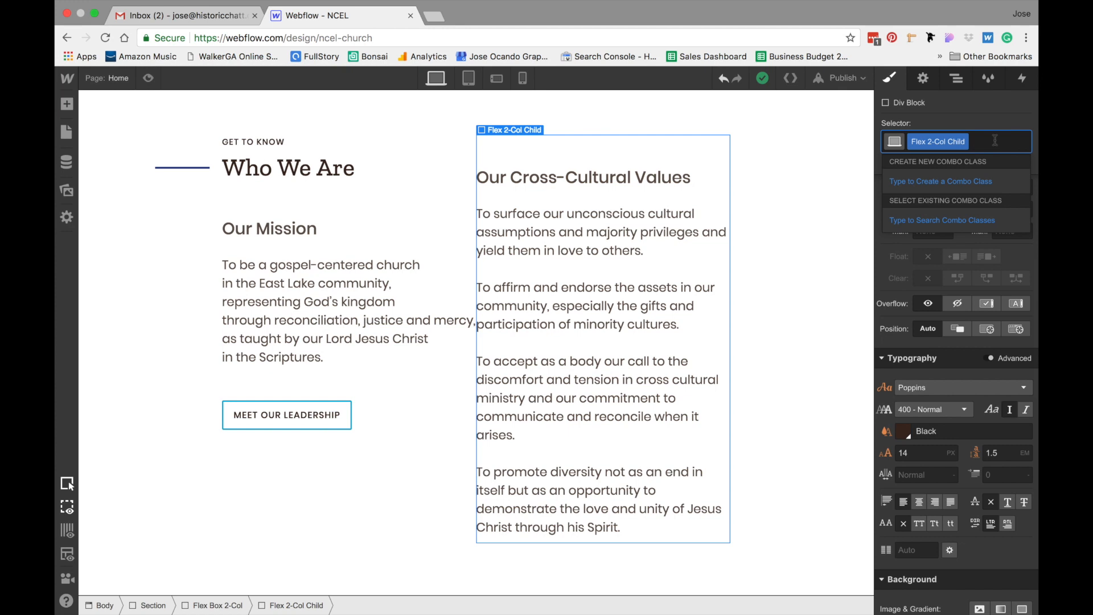
{"action": "type", "text": "2-Col Child R"}
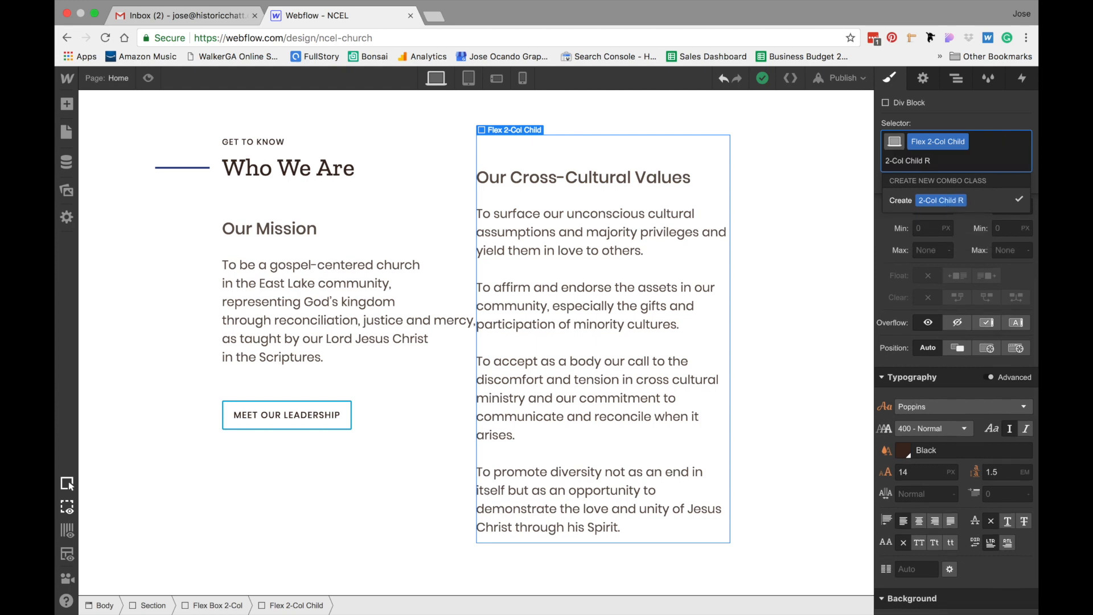
{"action": "key", "text": "Return"}
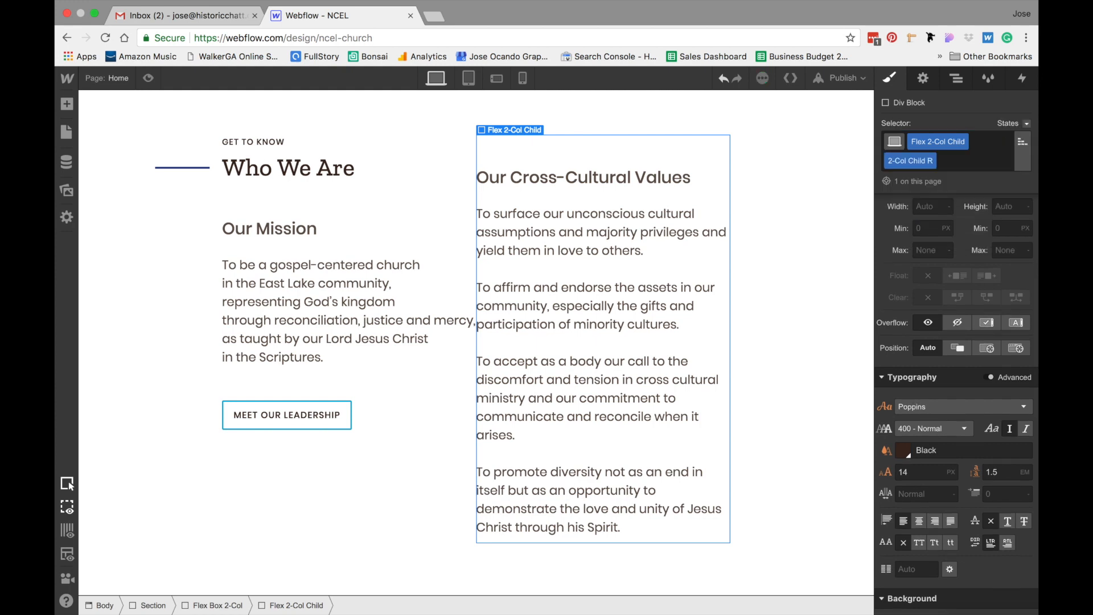
Add top spacing to the right column so its heading lines up with Our Mission
{"action": "scroll", "coordinate": [963, 308], "scroll_direction": "up", "scroll_amount": 3}
{"action": "scroll", "coordinate": [962, 313], "scroll_direction": "up", "scroll_amount": 3}
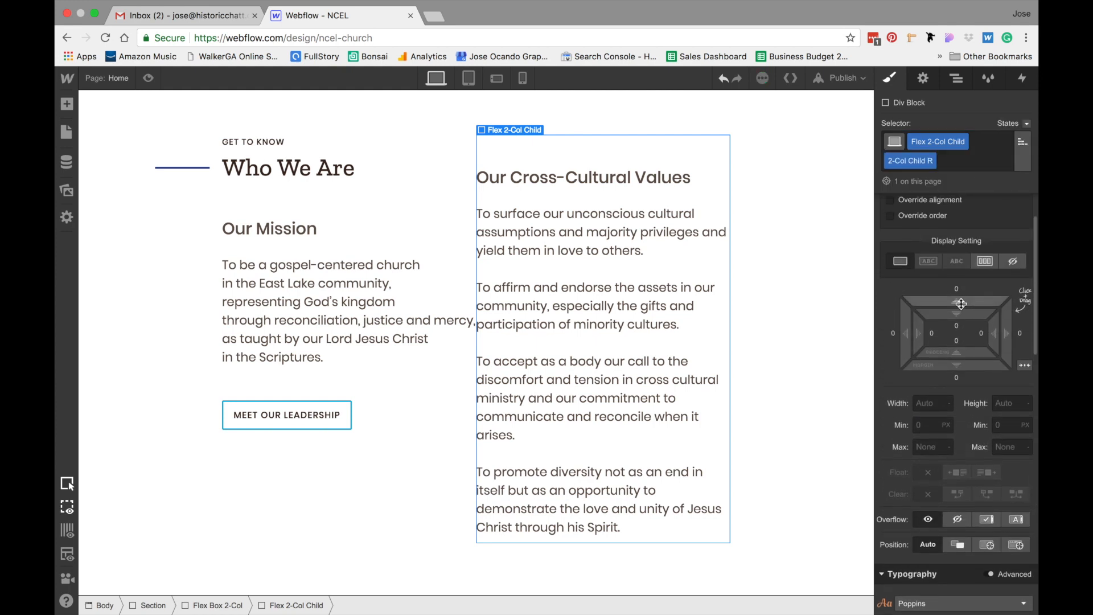
{"action": "left_click_drag", "start_coordinate": [976, 316], "coordinate": [977, 465]}
{"action": "left_click", "coordinate": [832, 420]}
{"action": "scroll", "coordinate": [832, 420], "scroll_direction": "up", "scroll_amount": 2}
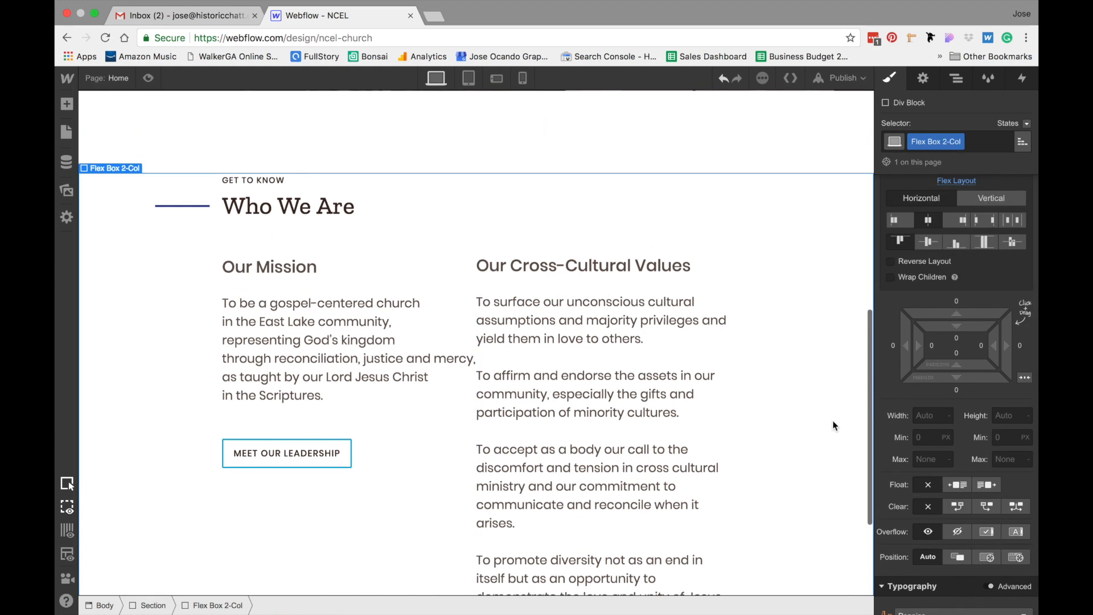
Set the Who We Are section's position to Relative
{"action": "left_click", "coordinate": [380, 137]}
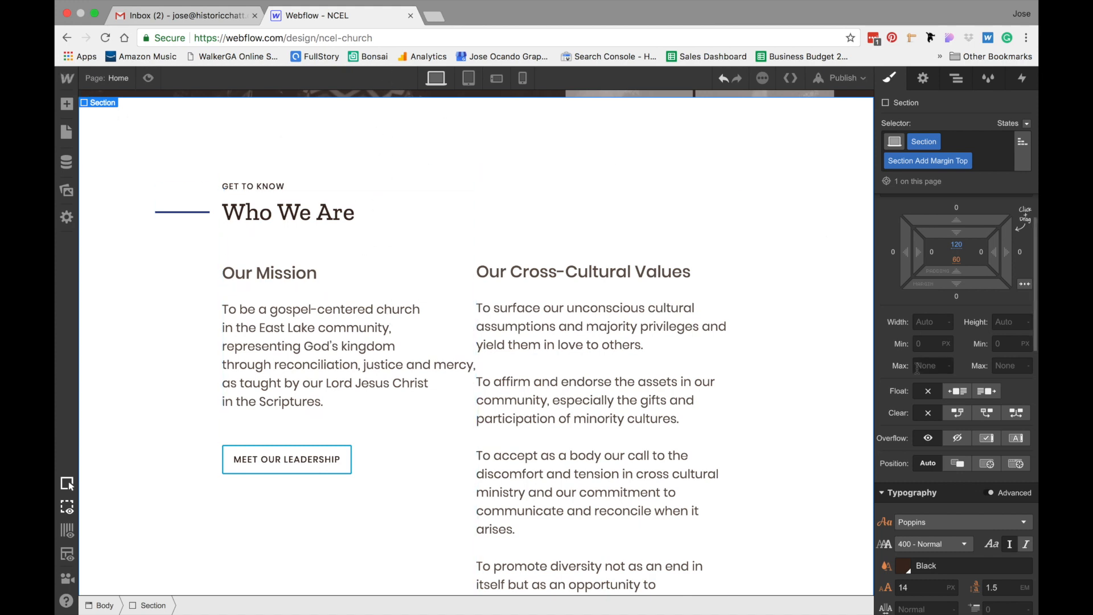
{"action": "scroll", "coordinate": [888, 336], "scroll_direction": "down", "scroll_amount": 1}
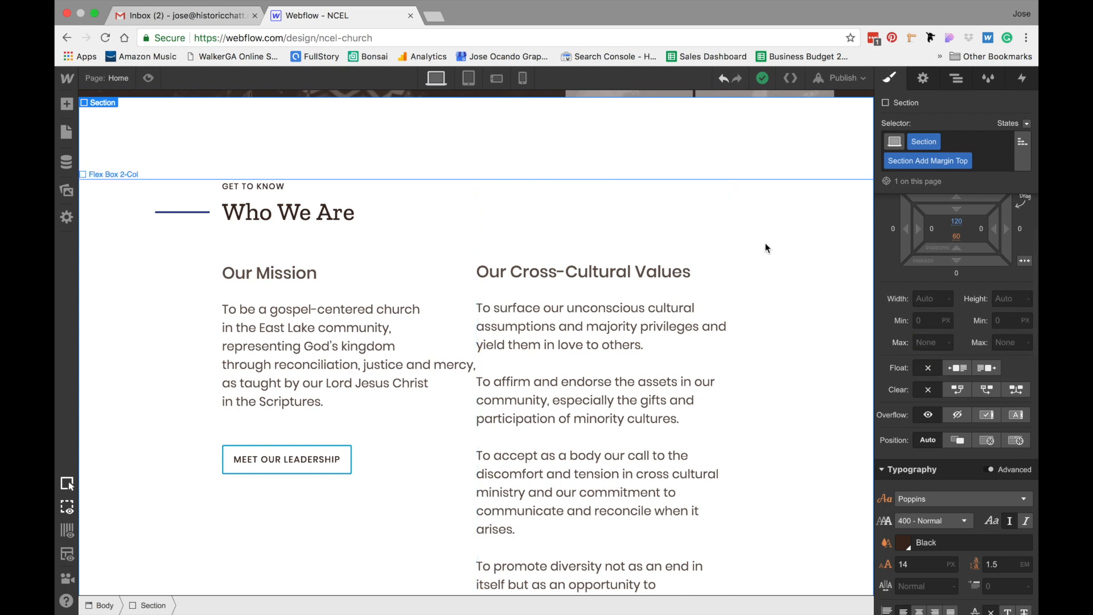
{"action": "left_click", "coordinate": [958, 440]}
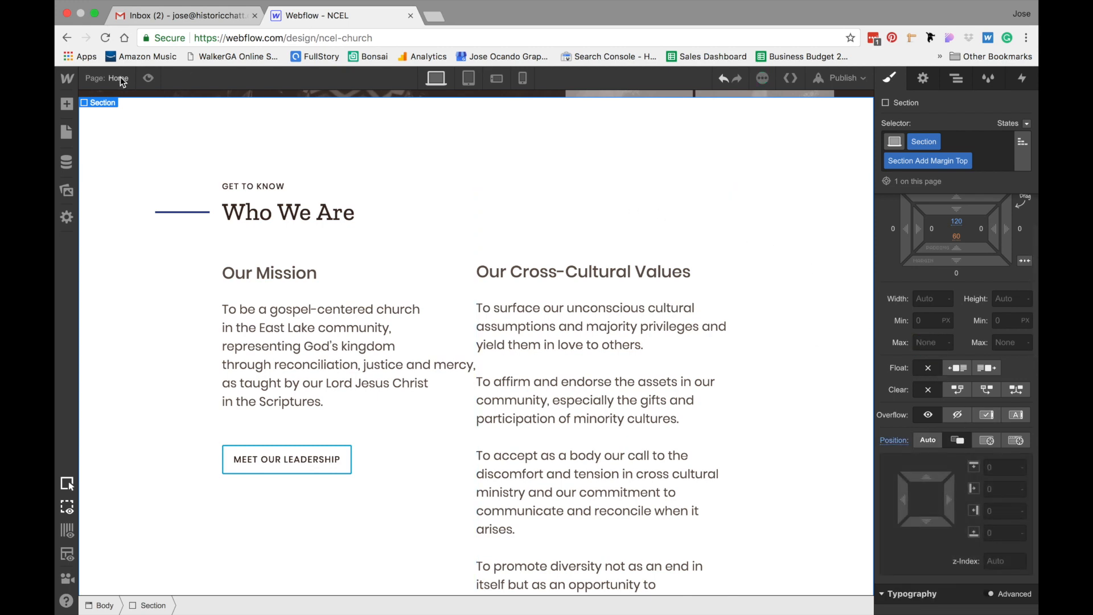
Add a Div Block at the top of the section and give it a new class named Guide
{"action": "left_click", "coordinate": [66, 104]}
{"action": "left_click_drag", "start_coordinate": [107, 282], "coordinate": [256, 114]}
{"action": "left_click", "coordinate": [923, 141]}
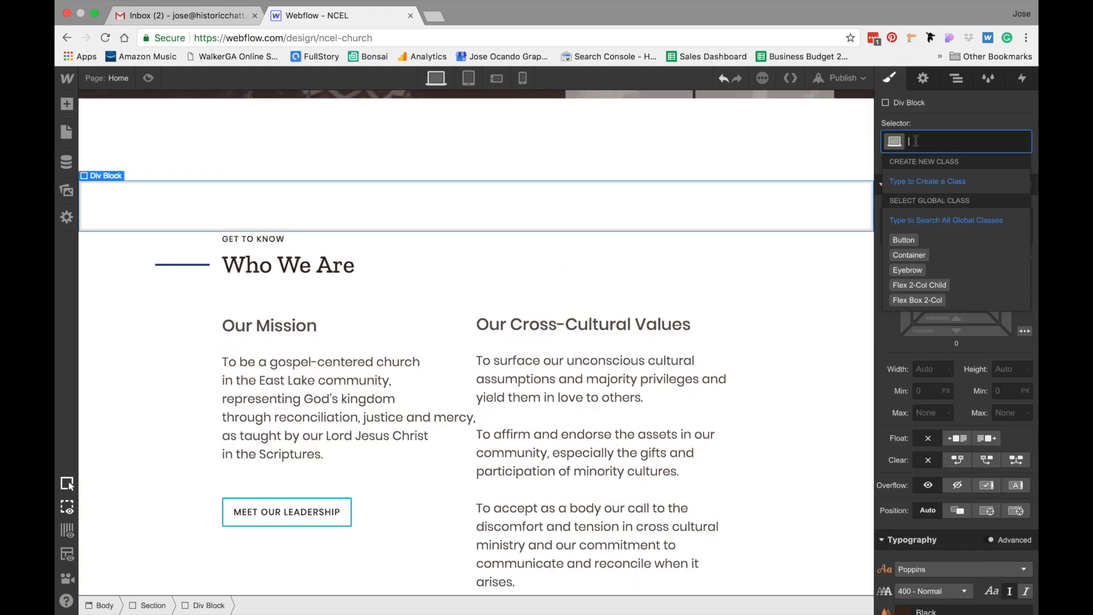
{"action": "type", "text": "Guide"}
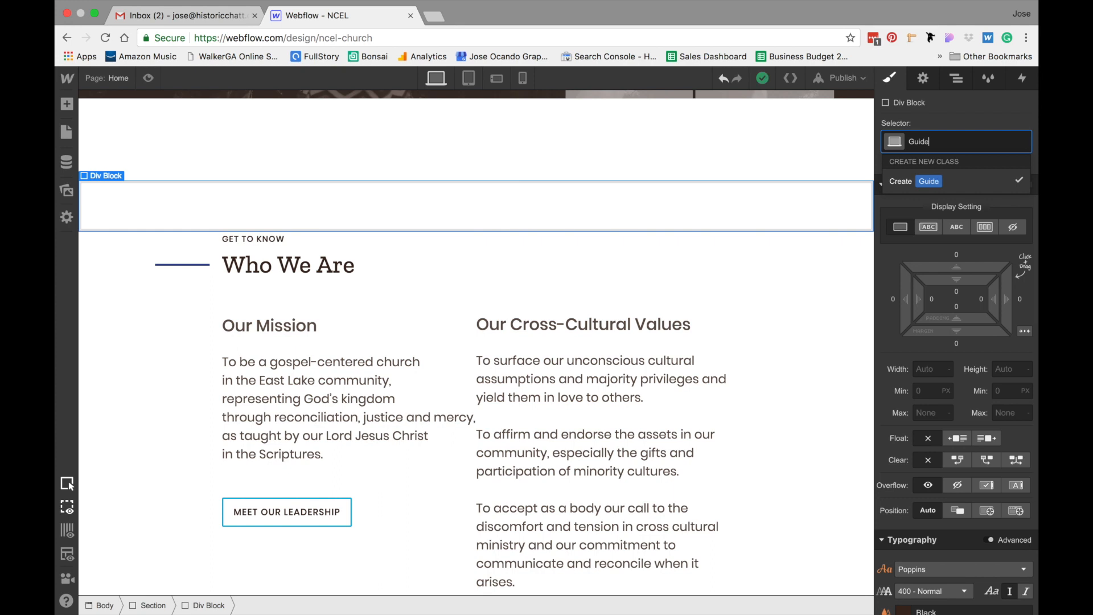
{"action": "key", "text": "Return"}
Set the Guide block's width to 100% and its height to 3 px
{"action": "scroll", "coordinate": [932, 266], "scroll_direction": "down", "scroll_amount": 3}
{"action": "left_click", "coordinate": [928, 297]}
{"action": "type", "text": "100%"}
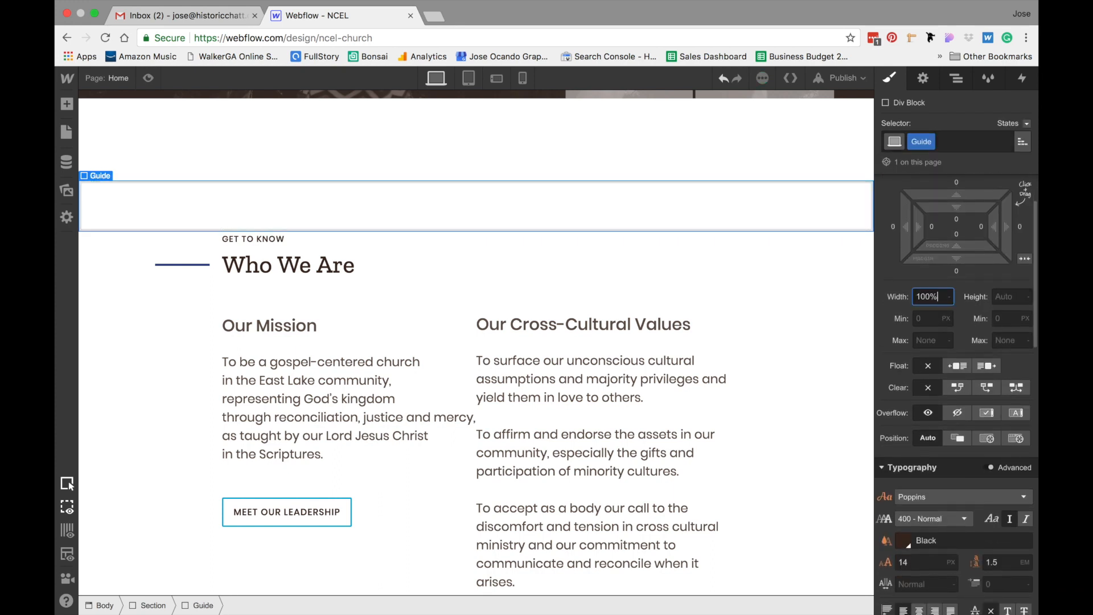
{"action": "key", "text": "Return"}
{"action": "left_click", "coordinate": [1012, 297]}
{"action": "type", "text": "3"}
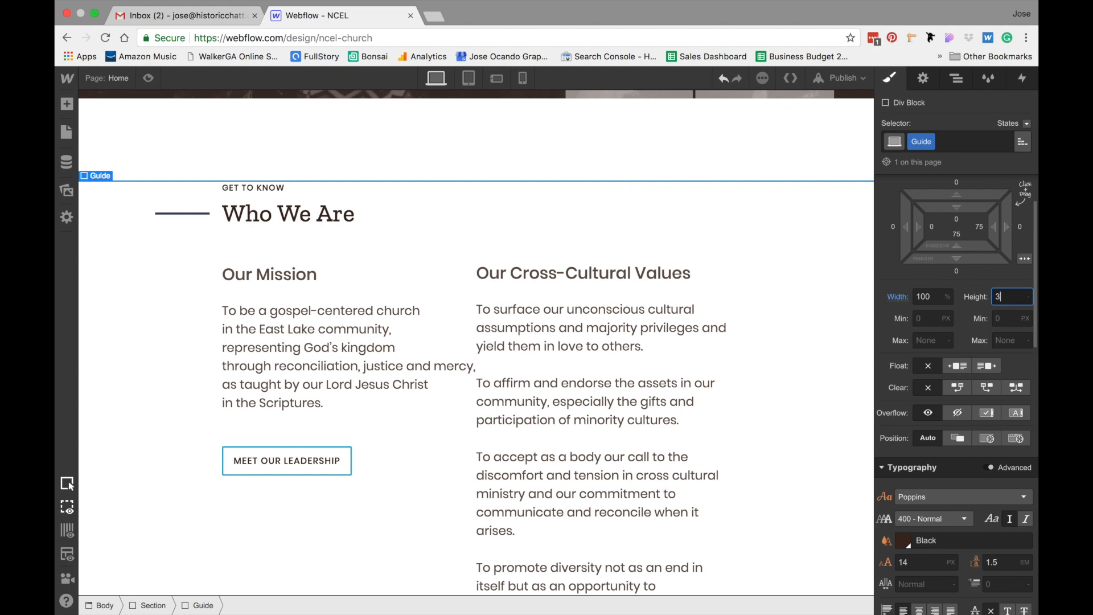
Pick the dark blue swatch as the Guide block's text colour
{"action": "scroll", "coordinate": [957, 410], "scroll_direction": "down", "scroll_amount": 4}
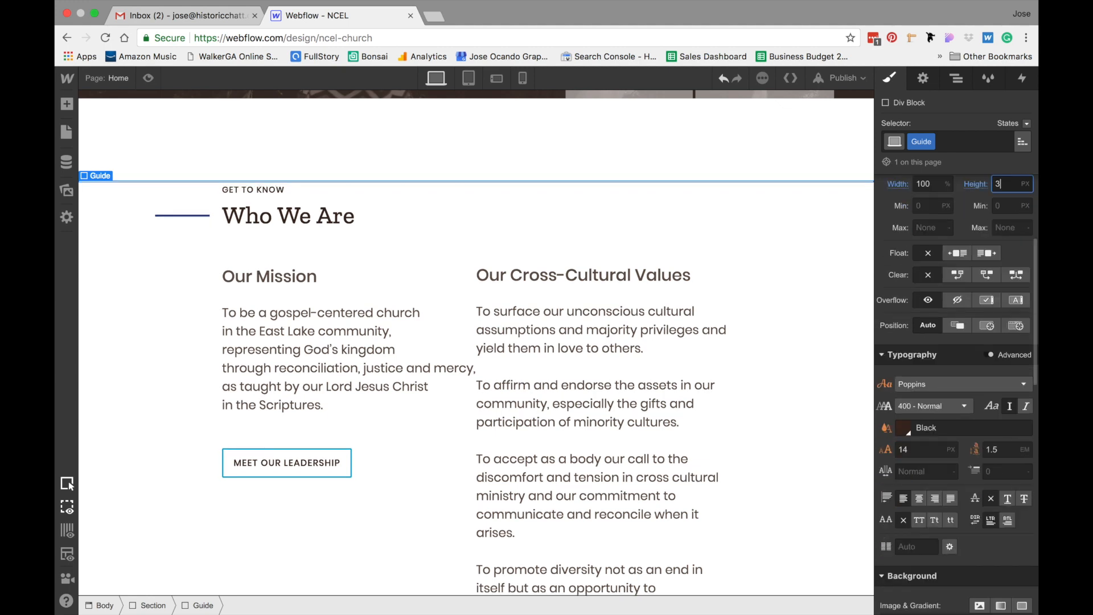
{"action": "left_click", "coordinate": [905, 427]}
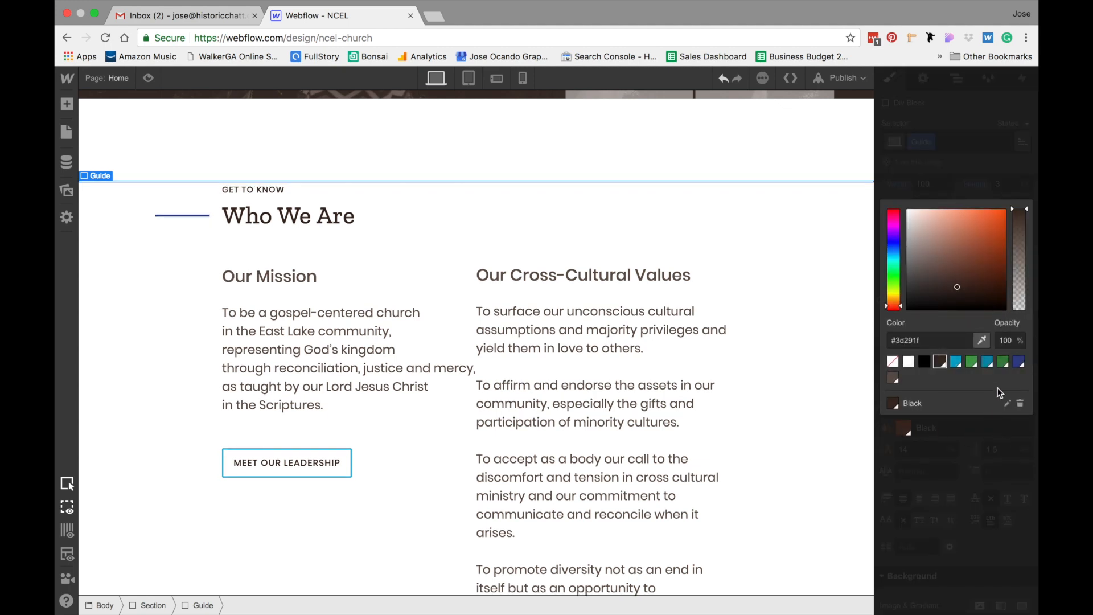
{"action": "left_click", "coordinate": [1019, 362]}
{"action": "left_click", "coordinate": [972, 436]}
Set the Guide block's position to Absolute
{"action": "scroll", "coordinate": [972, 436], "scroll_direction": "down", "scroll_amount": 10}
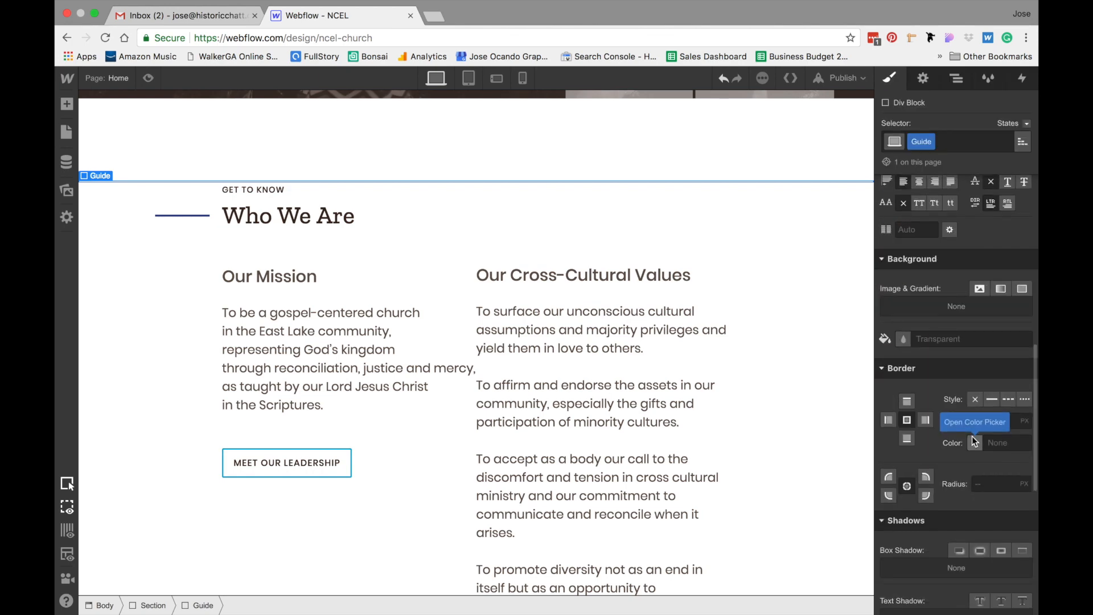
{"action": "scroll", "coordinate": [972, 436], "scroll_direction": "up", "scroll_amount": 7}
{"action": "left_click", "coordinate": [989, 403]}
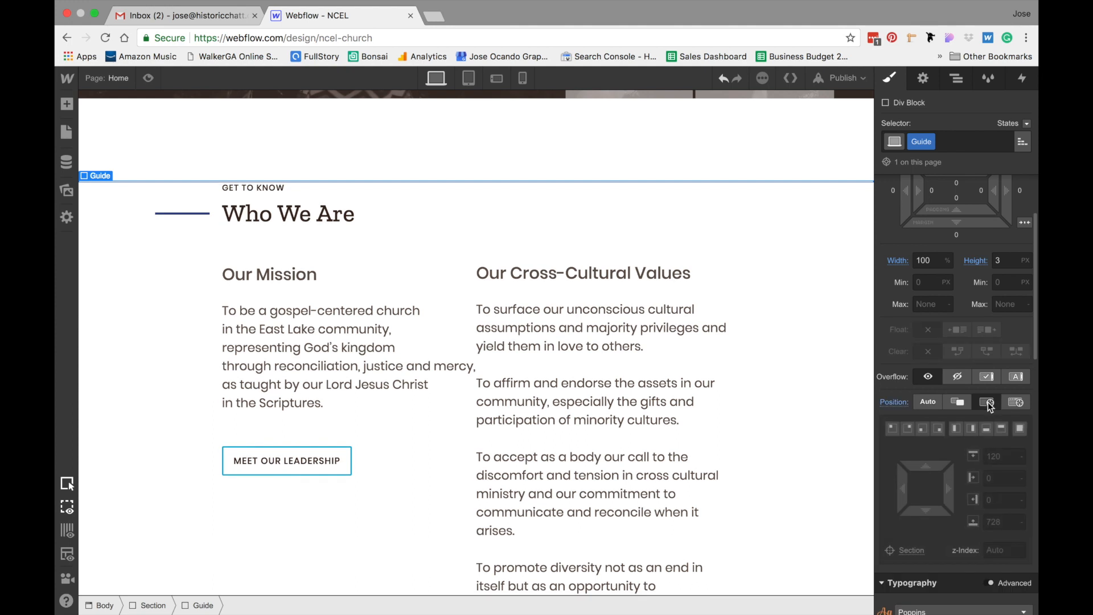
Pin the absolutely positioned Guide block to the top and both sides of the section
{"action": "left_click", "coordinate": [1004, 429]}
{"action": "scroll", "coordinate": [975, 210], "scroll_direction": "up", "scroll_amount": 3}
{"action": "scroll", "coordinate": [975, 209], "scroll_direction": "down", "scroll_amount": 3}
{"action": "left_click_drag", "start_coordinate": [928, 477], "coordinate": [952, 333]}
{"action": "left_click_drag", "start_coordinate": [927, 477], "coordinate": [924, 557]}
{"action": "left_click", "coordinate": [852, 300]}
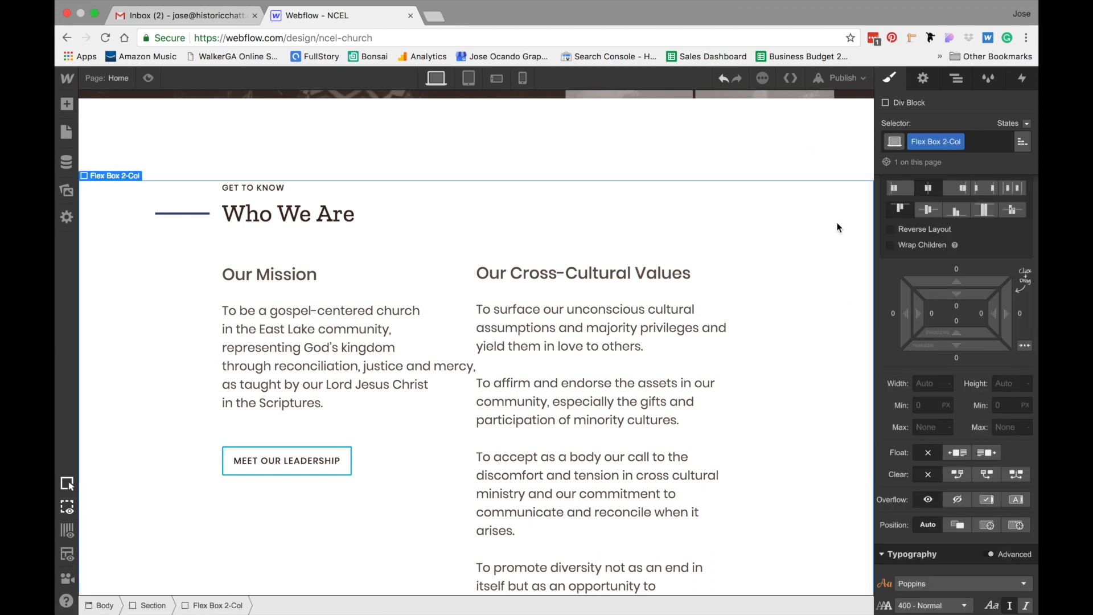
{"action": "left_click", "coordinate": [794, 169]}
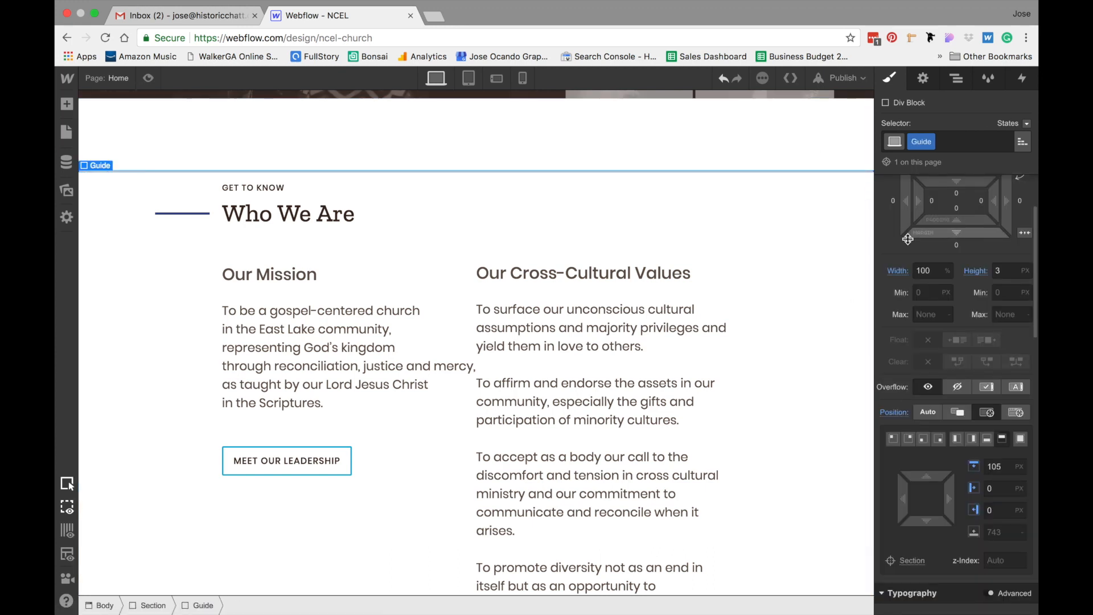
Set the Guide block's background colour to the Dark Slate Blue swatch
{"action": "scroll", "coordinate": [975, 344], "scroll_direction": "down", "scroll_amount": 5}
{"action": "scroll", "coordinate": [975, 348], "scroll_direction": "down", "scroll_amount": 4}
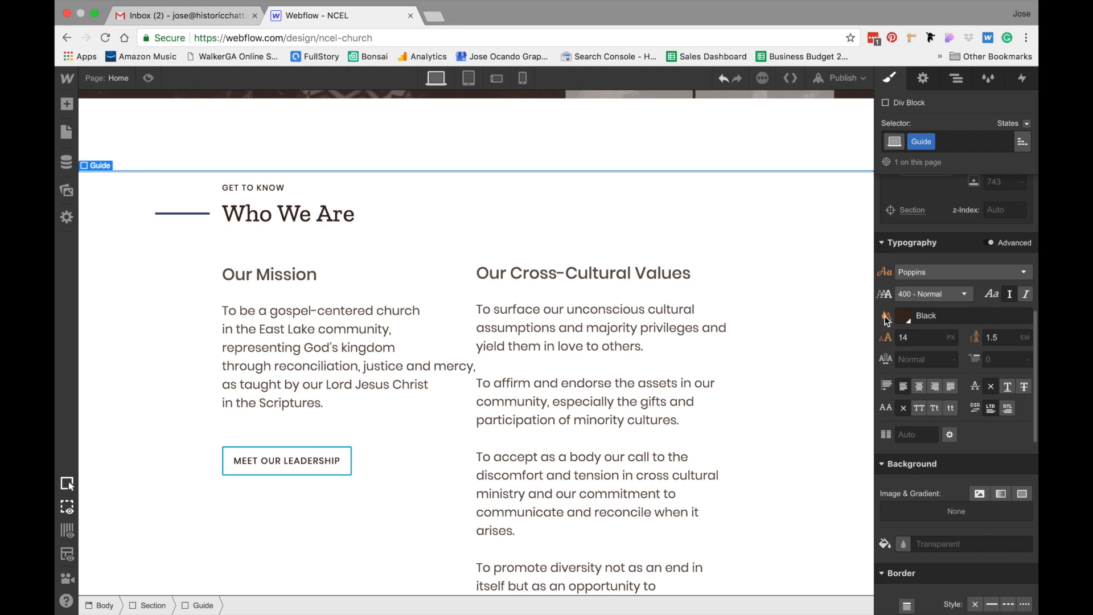
{"action": "scroll", "coordinate": [911, 399], "scroll_direction": "down", "scroll_amount": 3}
{"action": "left_click", "coordinate": [904, 397]}
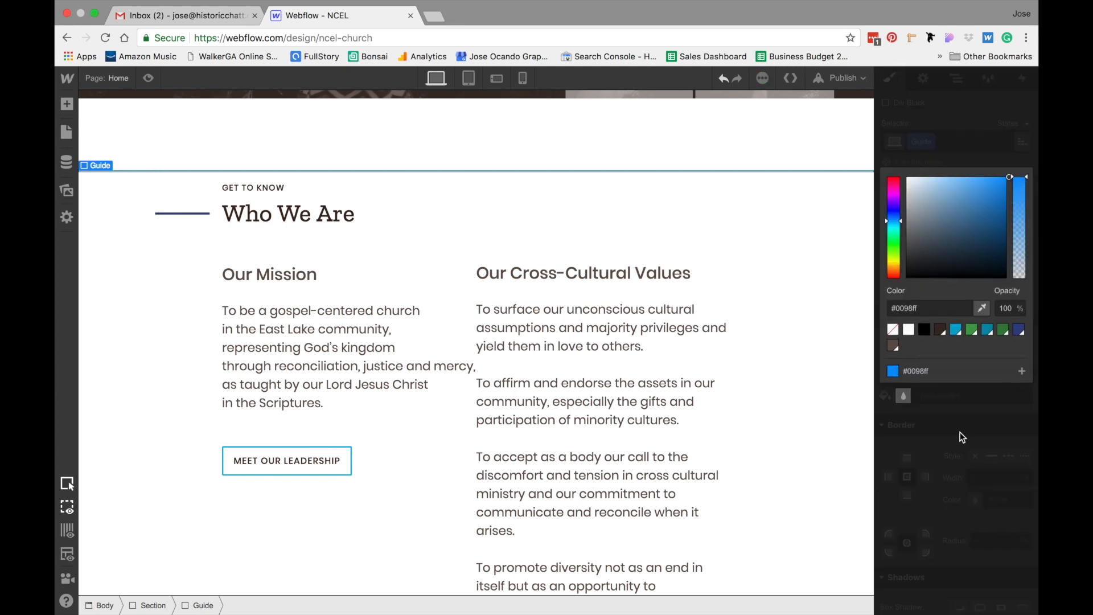
{"action": "left_click", "coordinate": [1019, 331]}
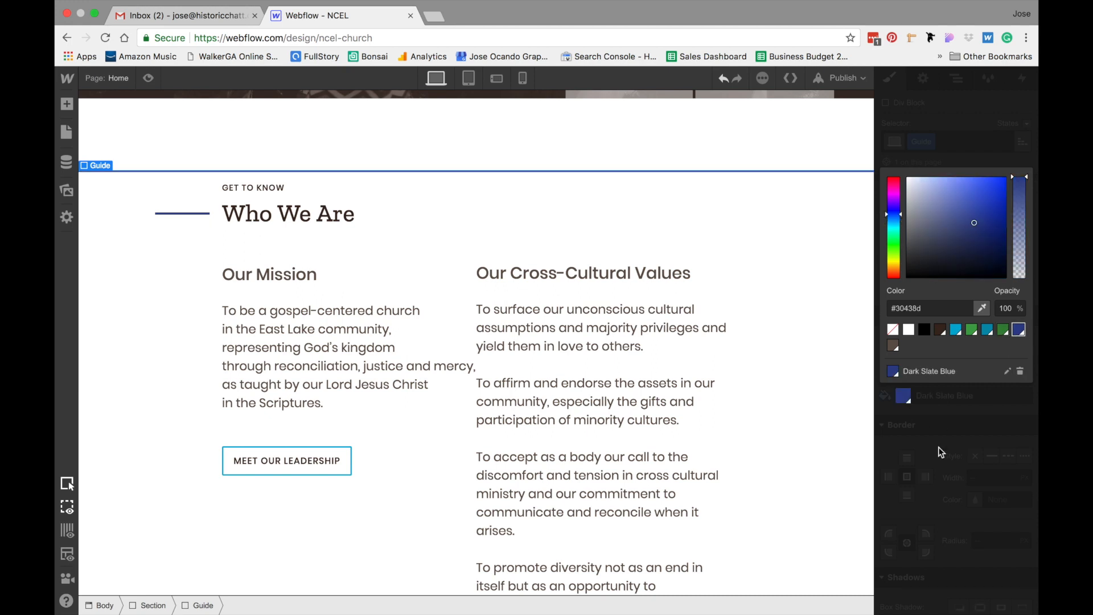
Move the Guide line down to a top offset of 266 px, just under the column headings
{"action": "scroll", "coordinate": [978, 337], "scroll_direction": "up", "scroll_amount": 5}
{"action": "left_click_drag", "start_coordinate": [937, 303], "coordinate": [924, 522]}
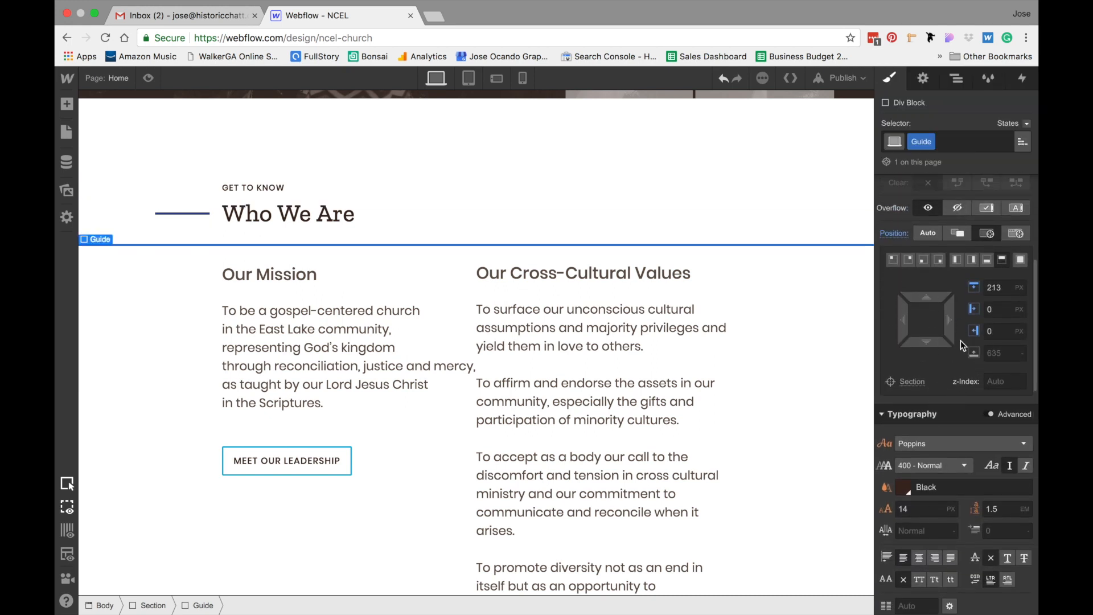
{"action": "left_click_drag", "start_coordinate": [932, 382], "coordinate": [931, 407]}
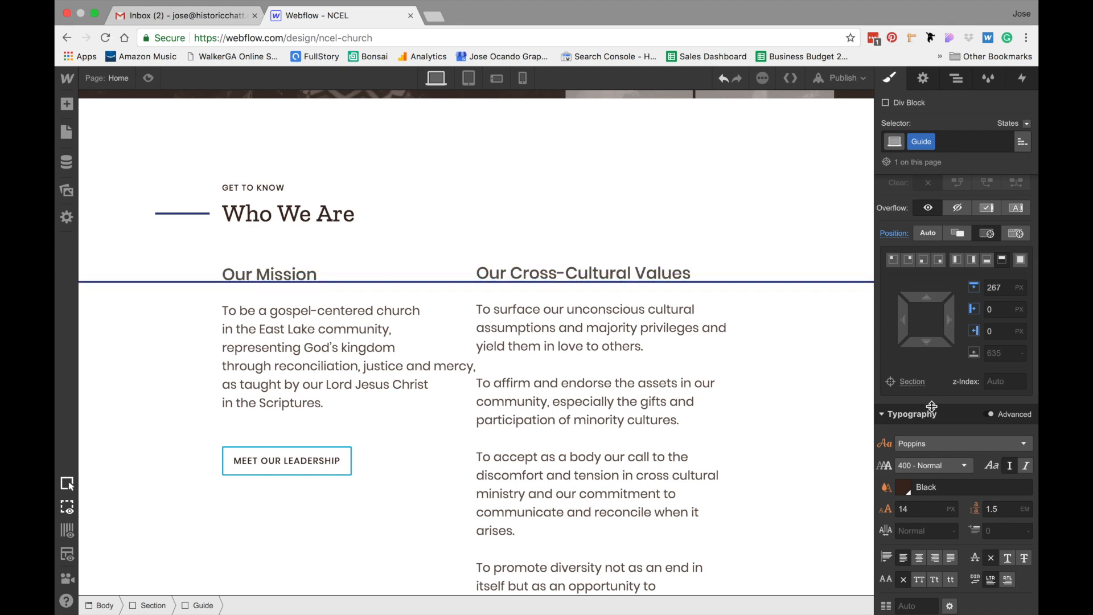
{"action": "left_click_drag", "start_coordinate": [932, 405], "coordinate": [931, 403]}
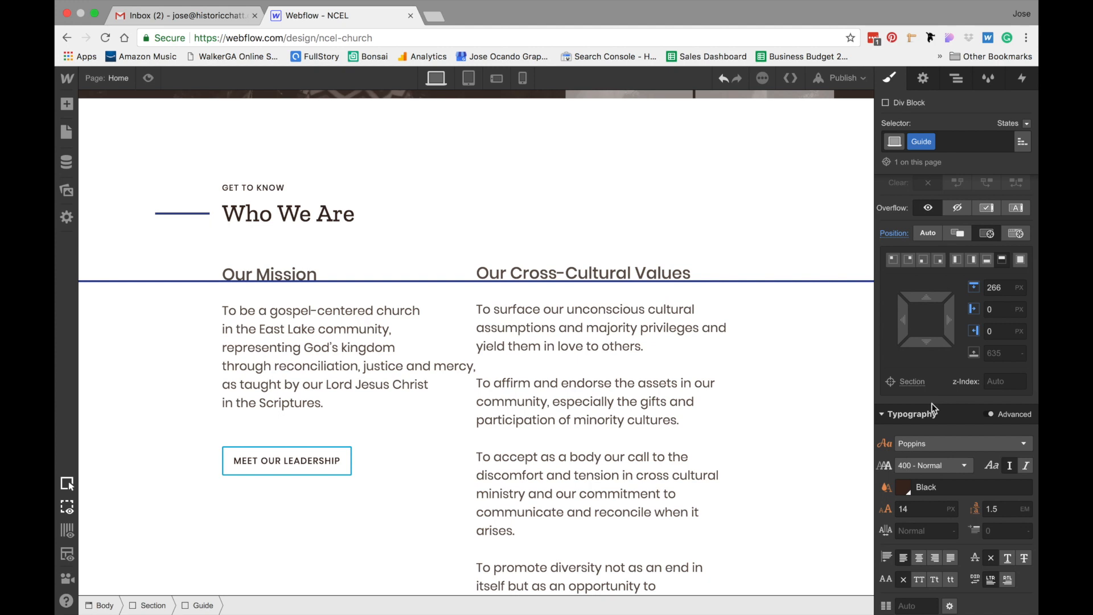
Increase the right values column's top padding to 76 px to align its heading with the guide
{"action": "left_click", "coordinate": [666, 233]}
{"action": "scroll", "coordinate": [988, 251], "scroll_direction": "up", "scroll_amount": 5}
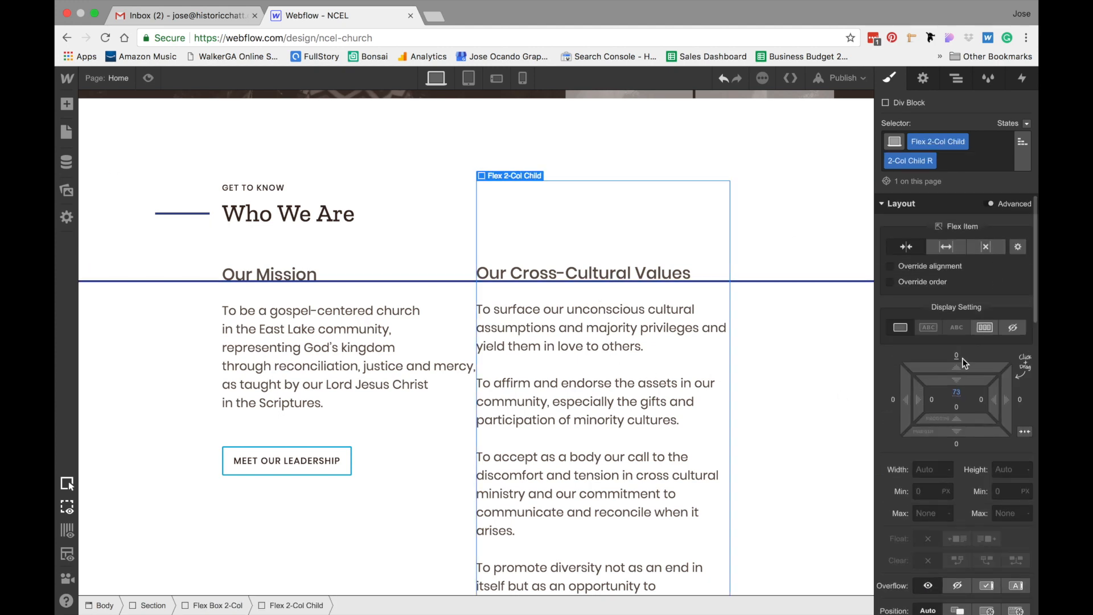
{"action": "left_click_drag", "start_coordinate": [967, 380], "coordinate": [967, 380]}
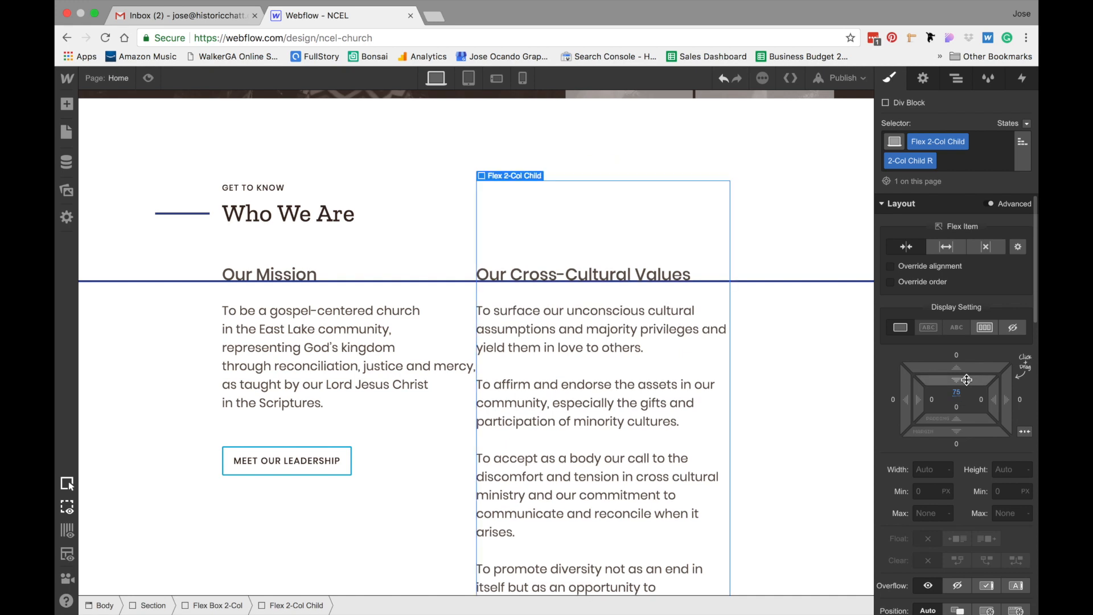
{"action": "left_click_drag", "start_coordinate": [967, 380], "coordinate": [966, 380]}
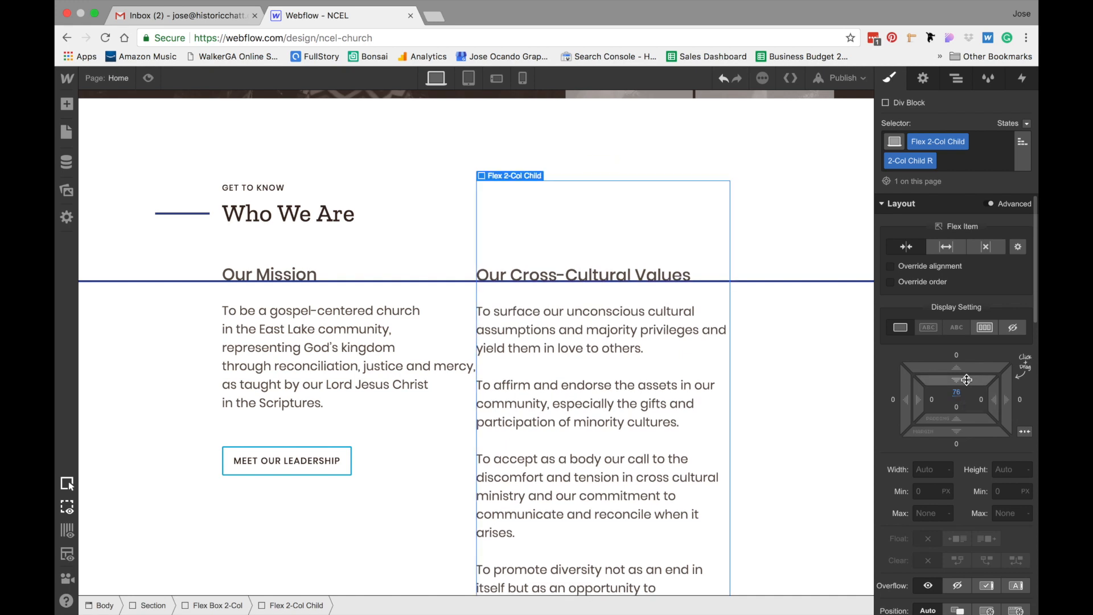
Delete the Guide block and reselect the right values column
{"action": "left_click", "coordinate": [843, 370]}
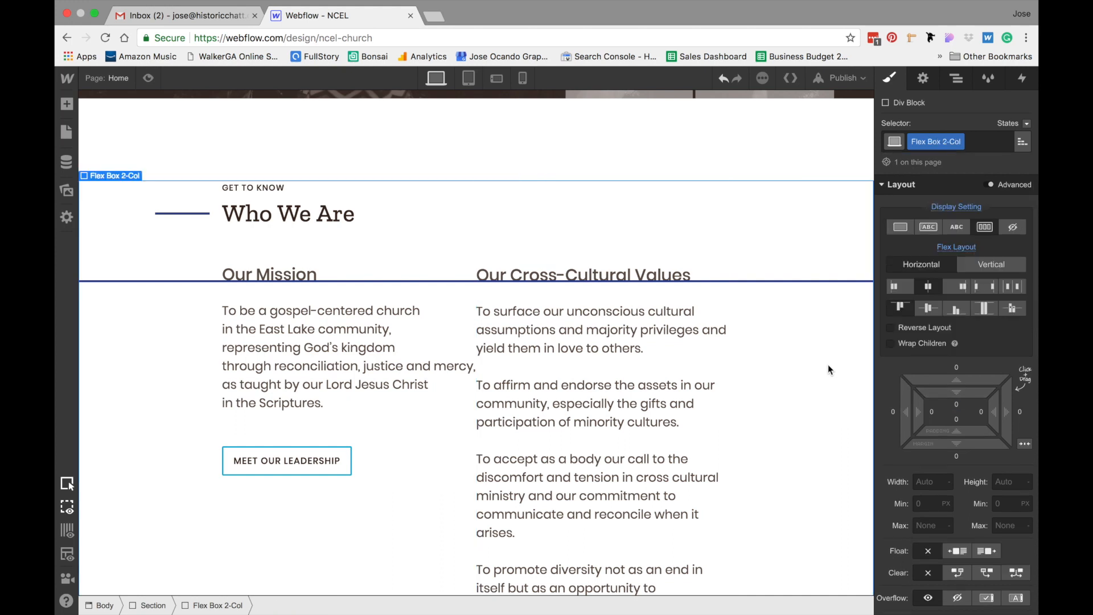
{"action": "left_click", "coordinate": [825, 282]}
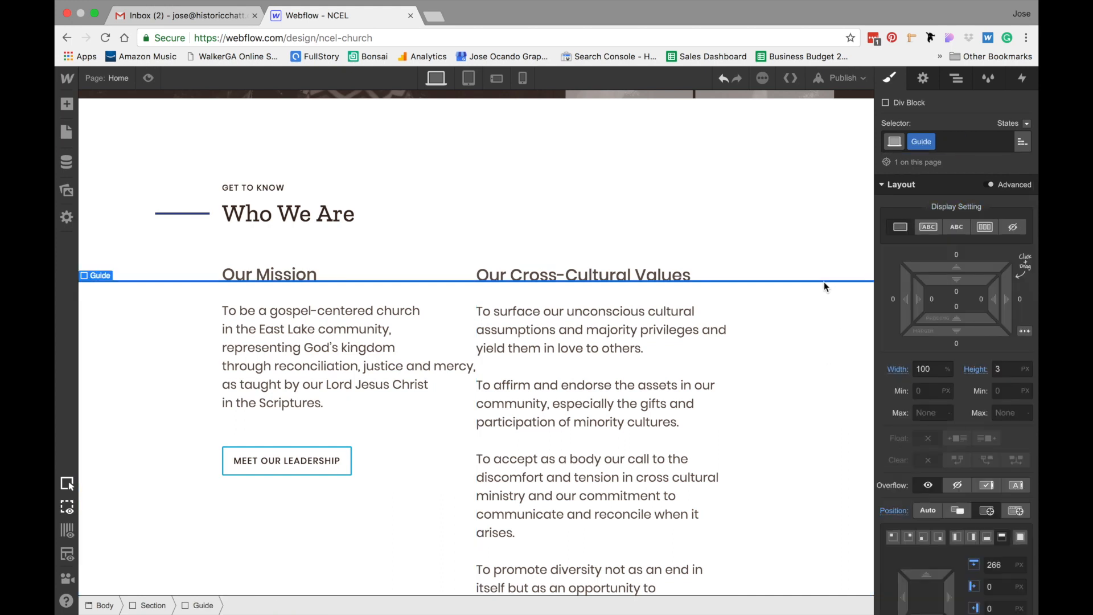
{"action": "key", "text": "Delete"}
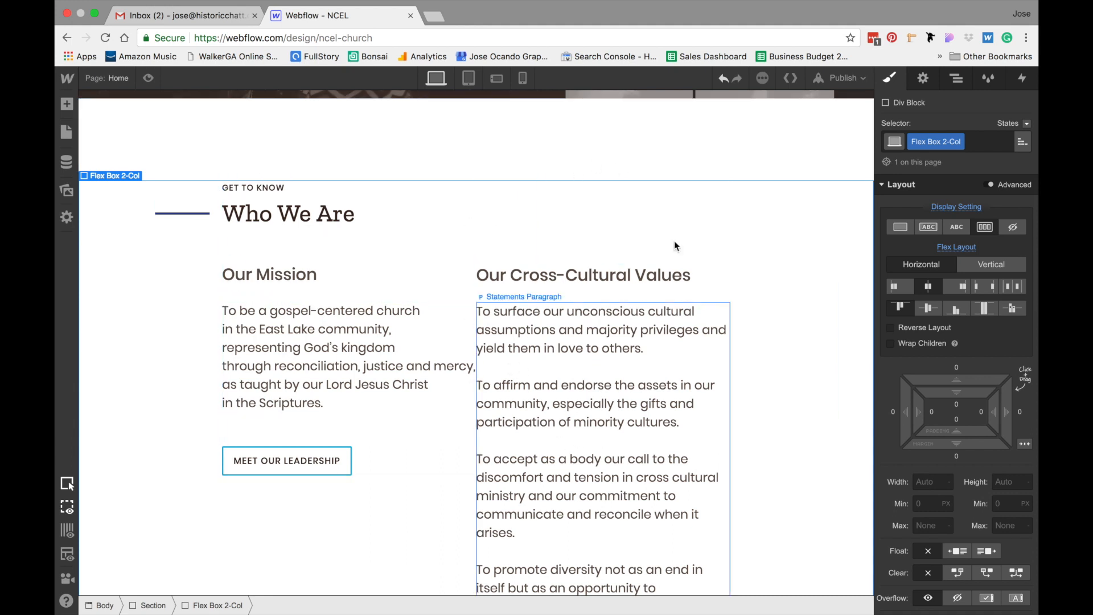
{"action": "left_click", "coordinate": [704, 222]}
{"action": "scroll", "coordinate": [960, 346], "scroll_direction": "down", "scroll_amount": 3}
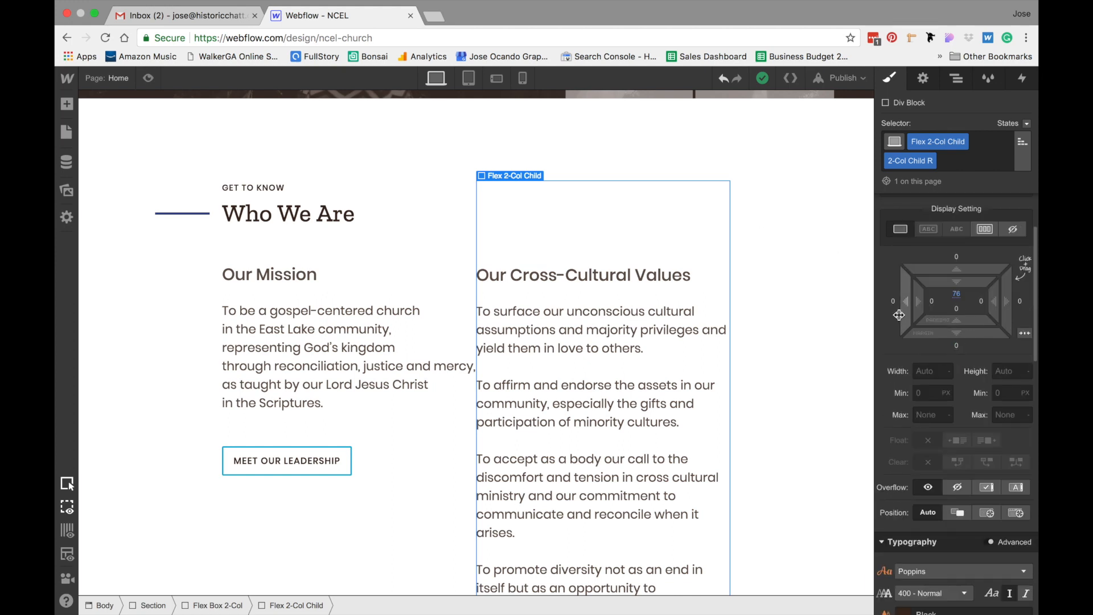
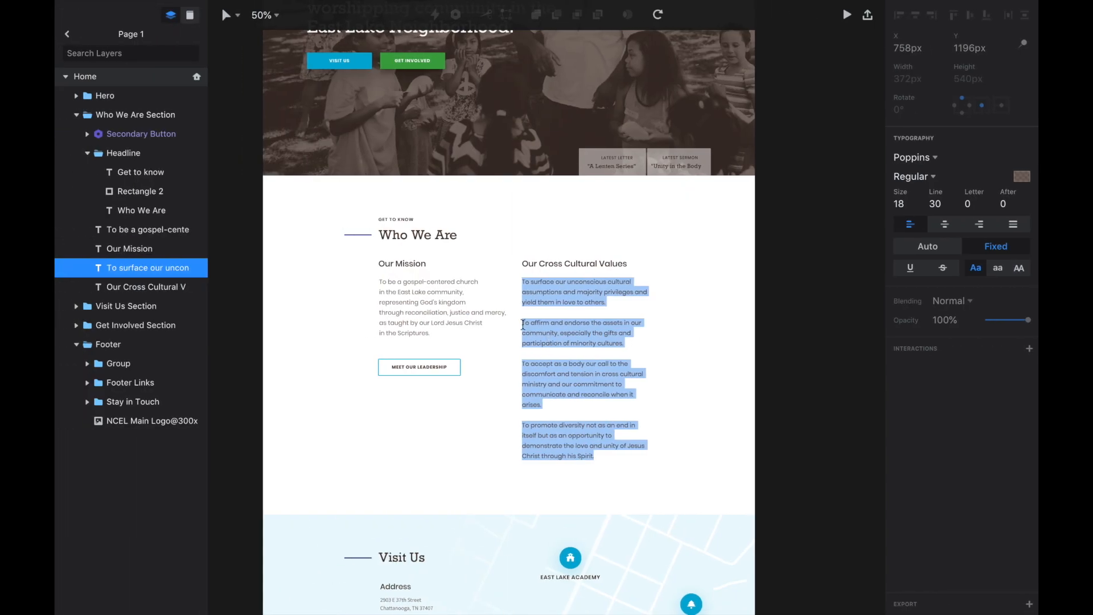
Set the right values column's left margin to 48 px
{"action": "left_click", "coordinate": [615, 289]}
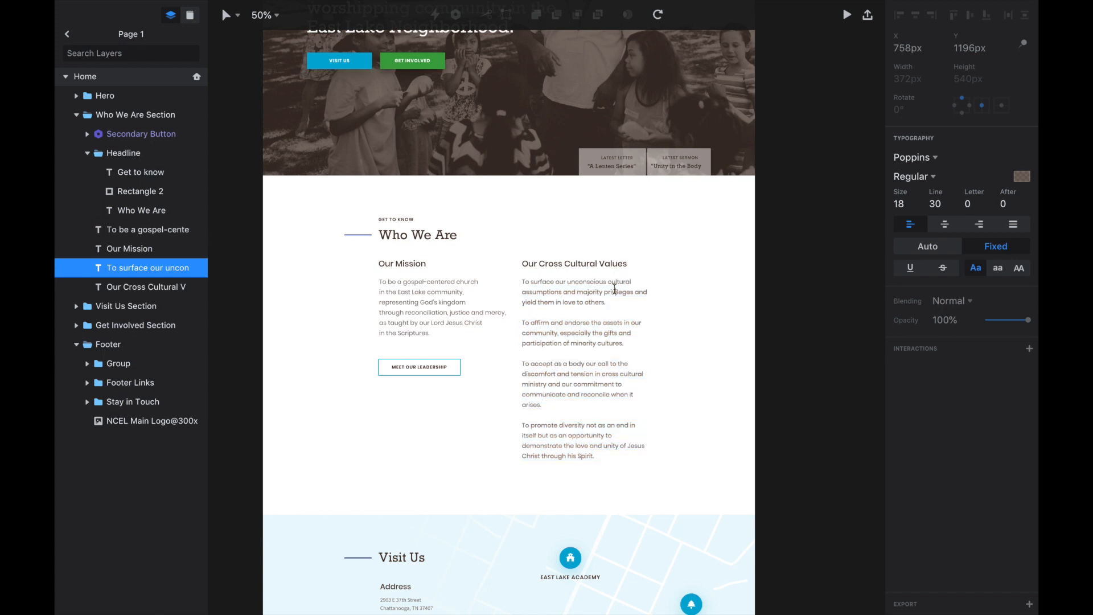
{"action": "key", "text": "Escape"}
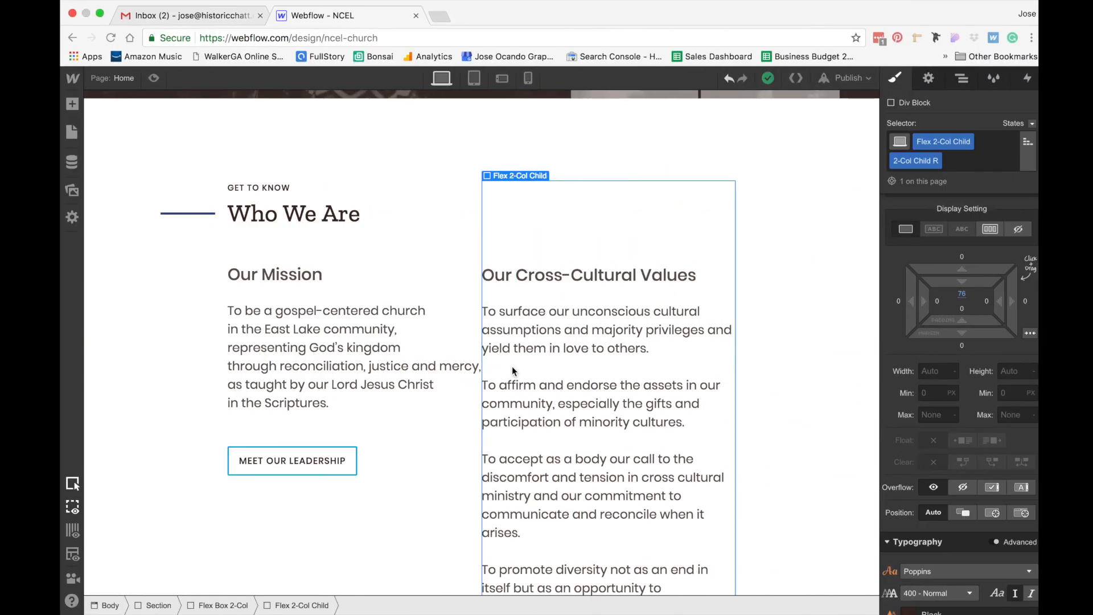
{"action": "left_click", "coordinate": [893, 301]}
{"action": "type", "text": "48"}
{"action": "key", "text": "Return"}
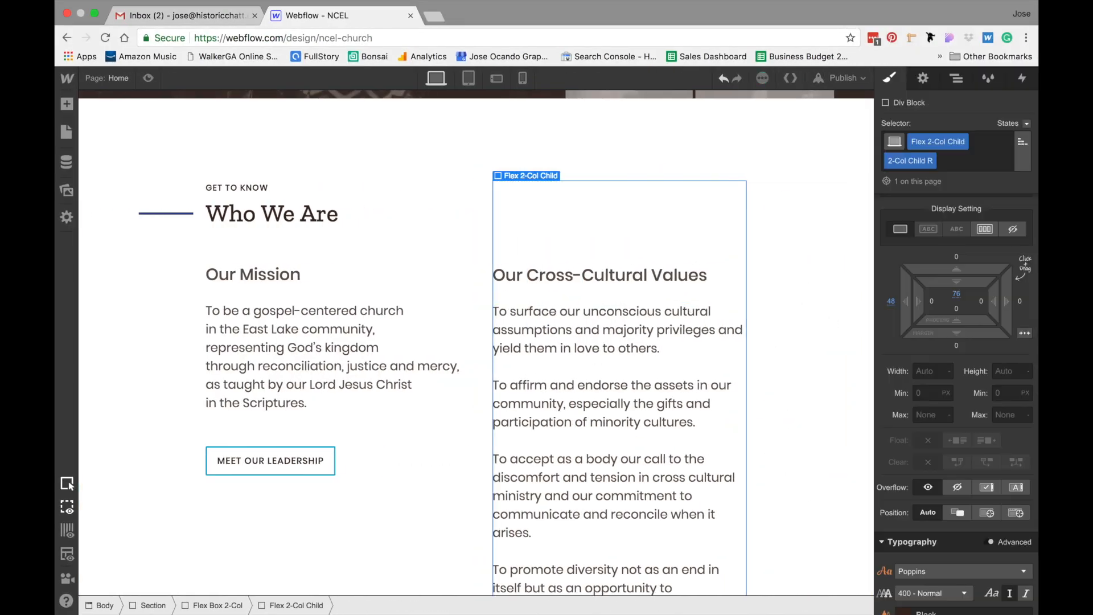
Reselect the right values column and review its left margin setting
{"action": "left_click", "coordinate": [817, 265]}
{"action": "scroll", "coordinate": [818, 265], "scroll_direction": "down", "scroll_amount": 2}
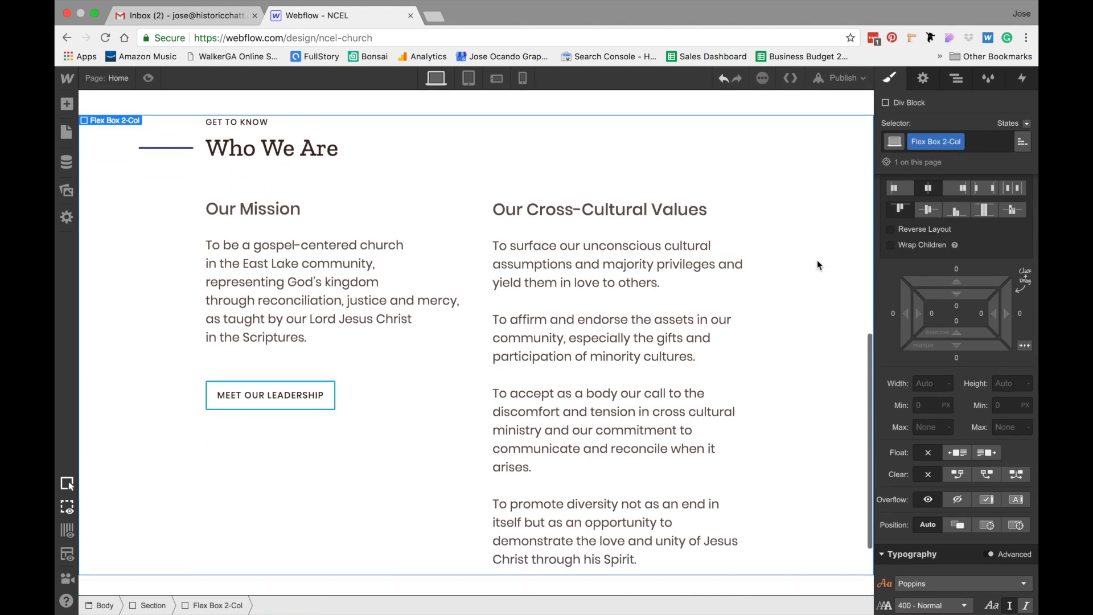
{"action": "scroll", "coordinate": [818, 260], "scroll_direction": "up", "scroll_amount": 1}
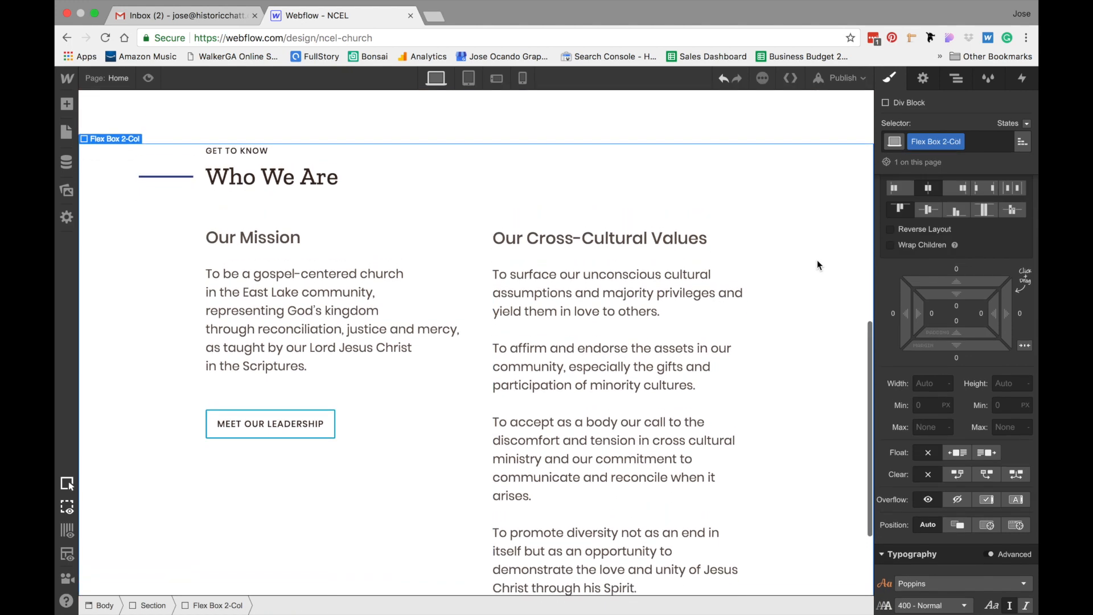
{"action": "left_click", "coordinate": [631, 283]}
{"action": "left_click", "coordinate": [728, 211]}
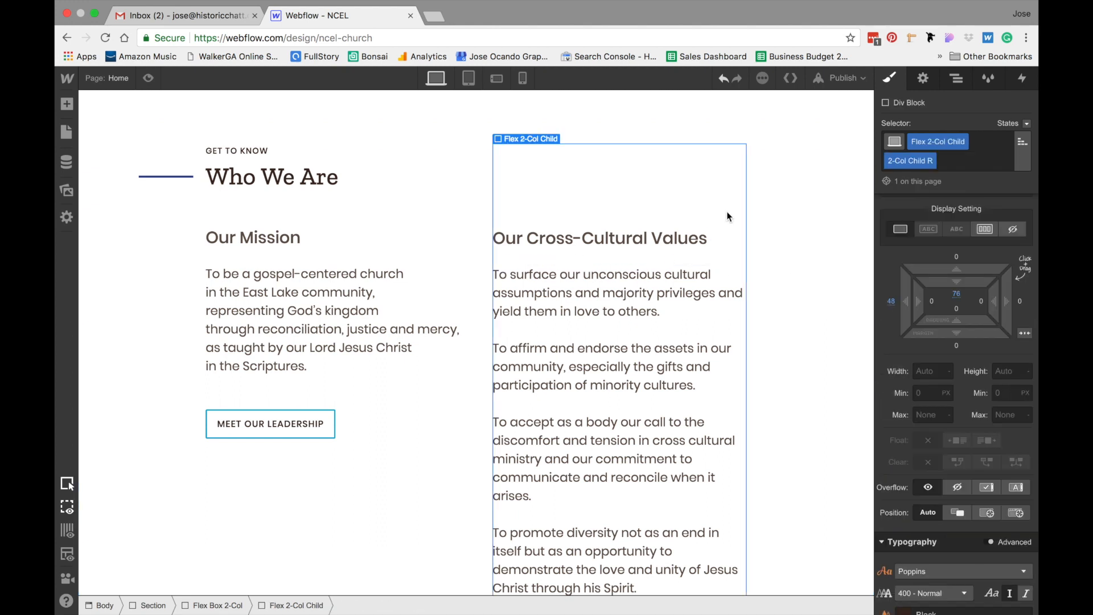
{"action": "left_click", "coordinate": [892, 302]}
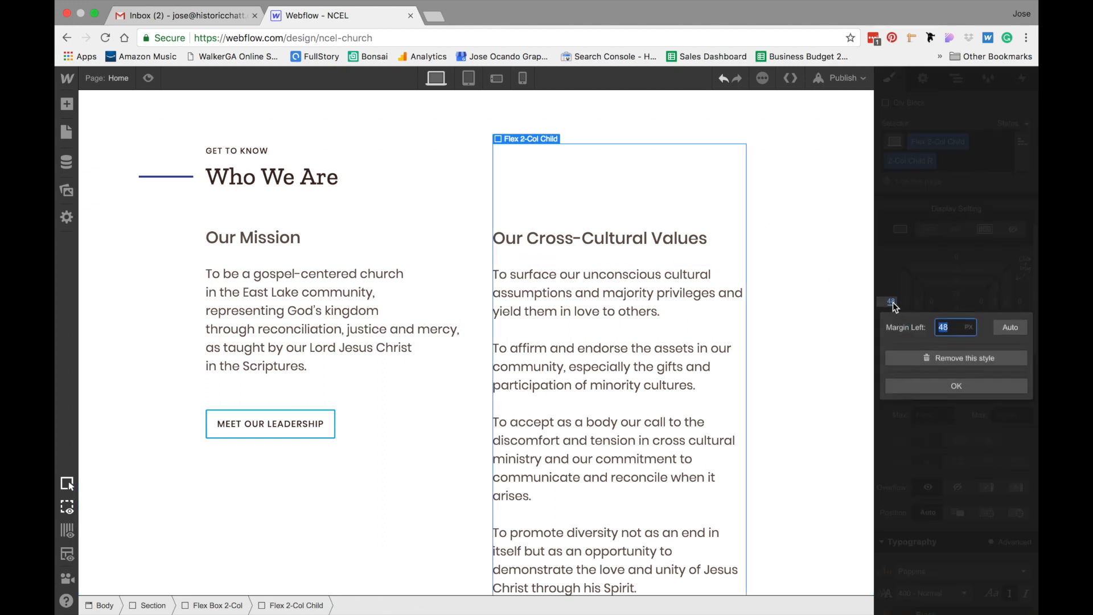
{"action": "key", "text": "Return"}
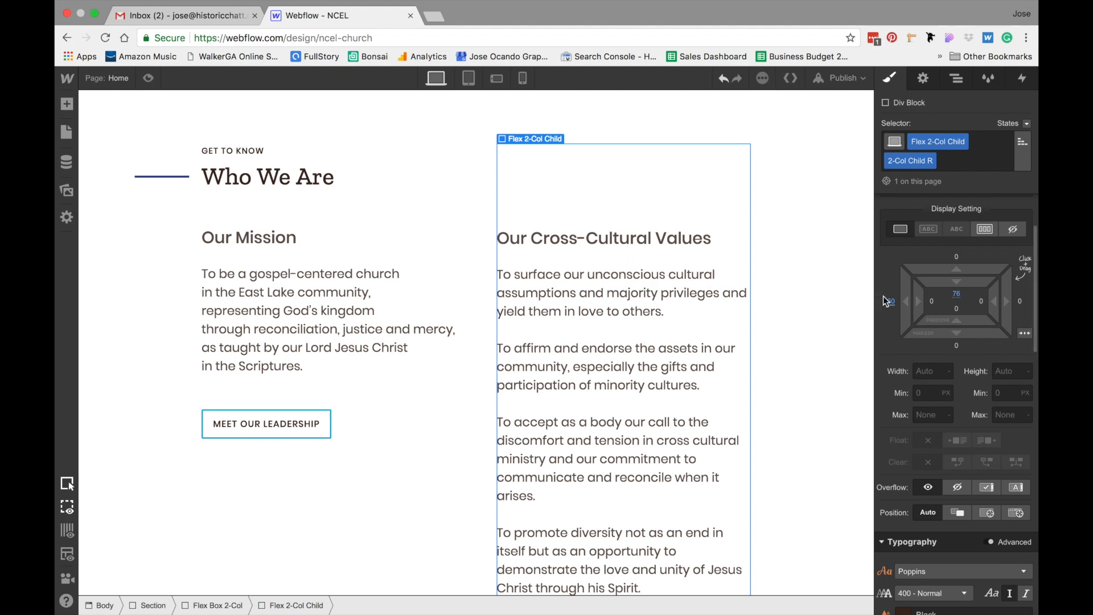
Preview the page to compare the Who We Are columns' alignment
{"action": "scroll", "coordinate": [777, 191], "scroll_direction": "up", "scroll_amount": 2}
{"action": "left_click", "coordinate": [770, 176]}
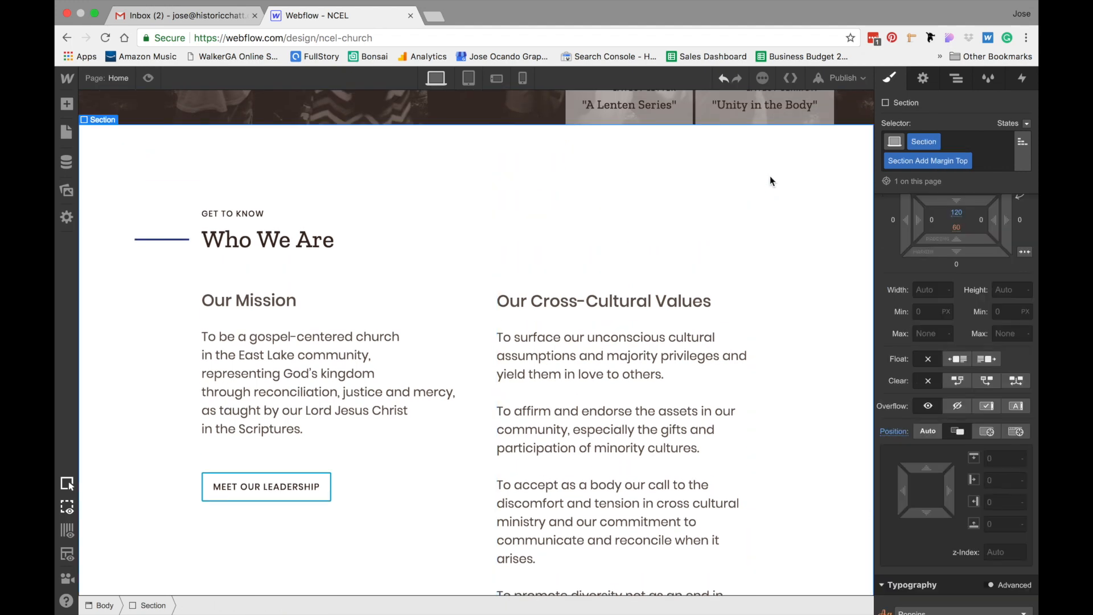
{"action": "scroll", "coordinate": [770, 176], "scroll_direction": "down", "scroll_amount": 2}
{"action": "scroll", "coordinate": [770, 181], "scroll_direction": "down", "scroll_amount": 5}
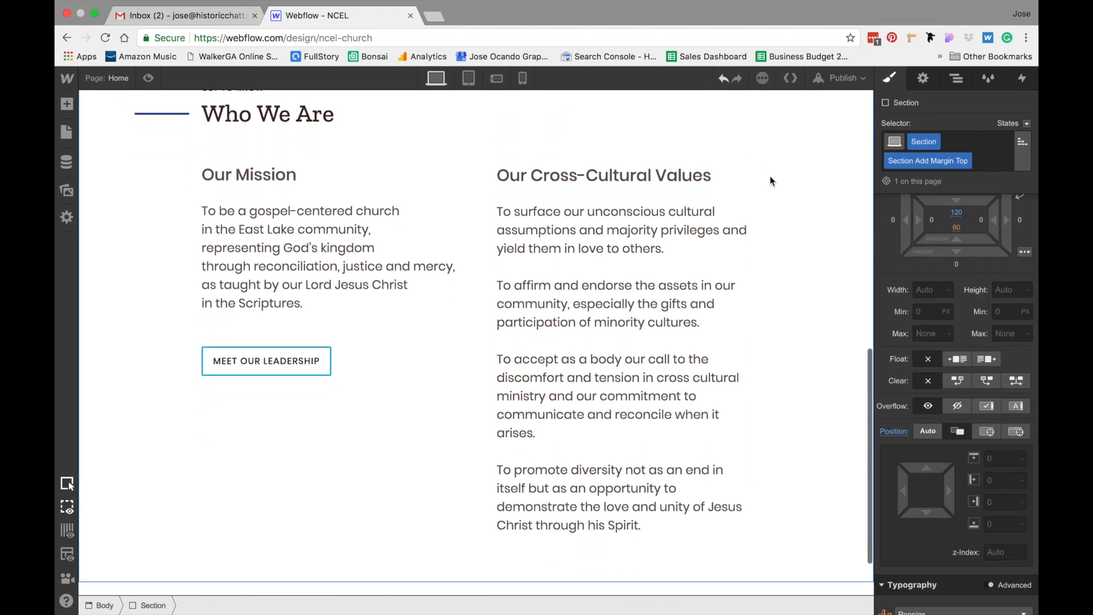
{"action": "scroll", "coordinate": [770, 181], "scroll_direction": "up", "scroll_amount": 4}
{"action": "scroll", "coordinate": [770, 176], "scroll_direction": "up", "scroll_amount": 6}
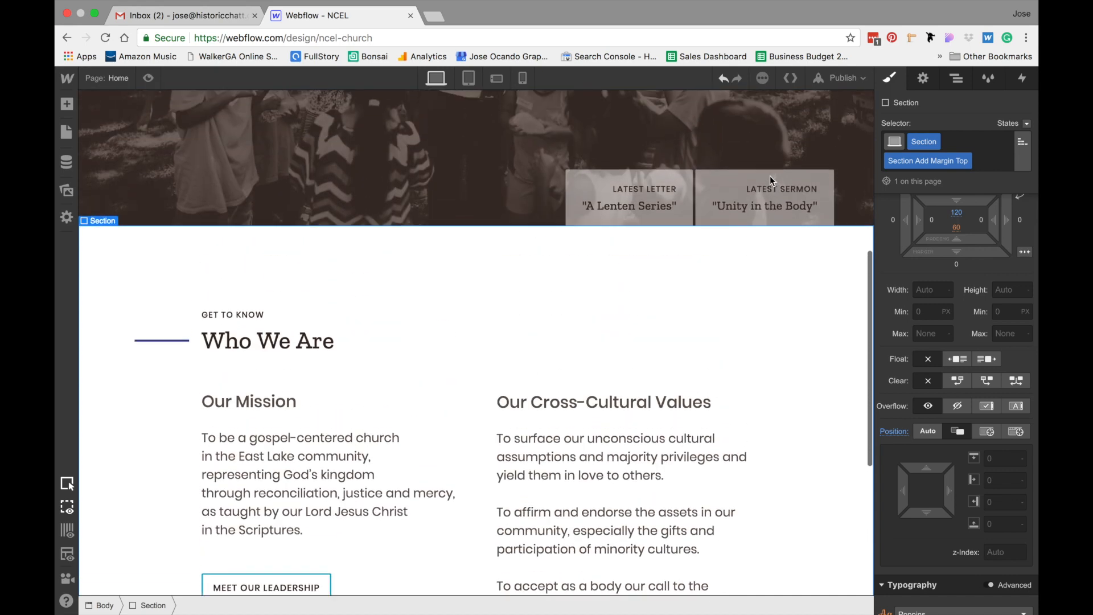
{"action": "left_click", "coordinate": [149, 78]}
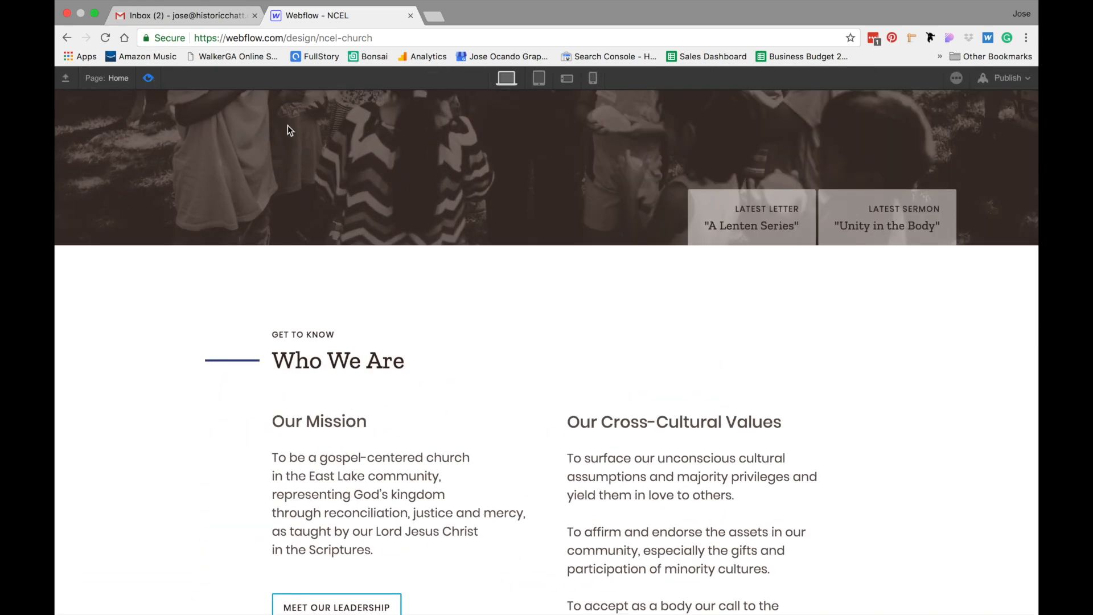
{"action": "scroll", "coordinate": [910, 356], "scroll_direction": "down", "scroll_amount": 5}
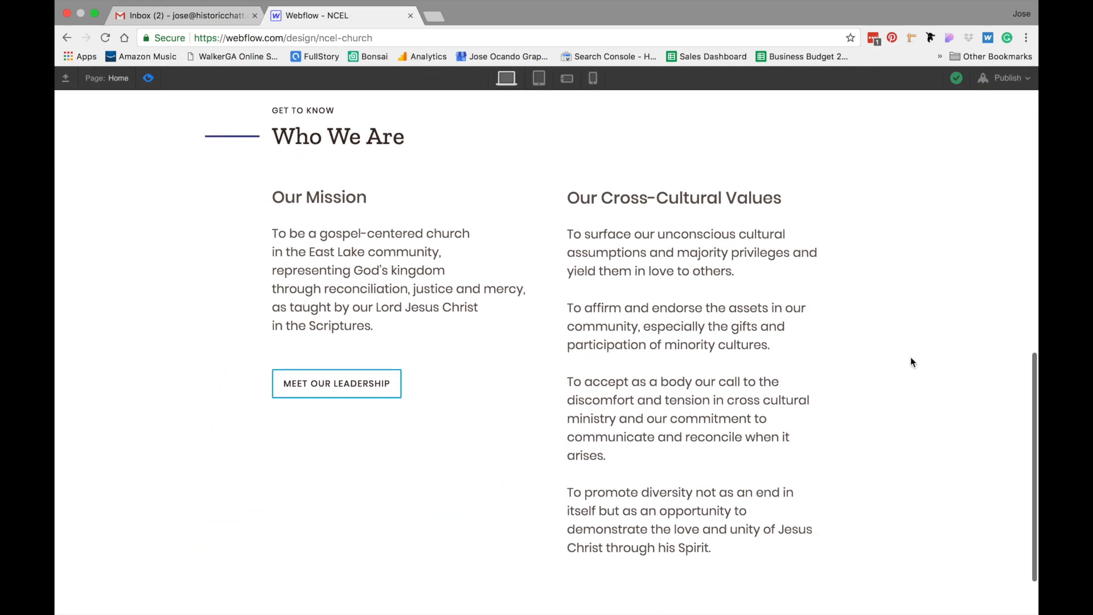
{"action": "scroll", "coordinate": [912, 357], "scroll_direction": "down", "scroll_amount": 1}
{"action": "scroll", "coordinate": [911, 357], "scroll_direction": "up", "scroll_amount": 1}
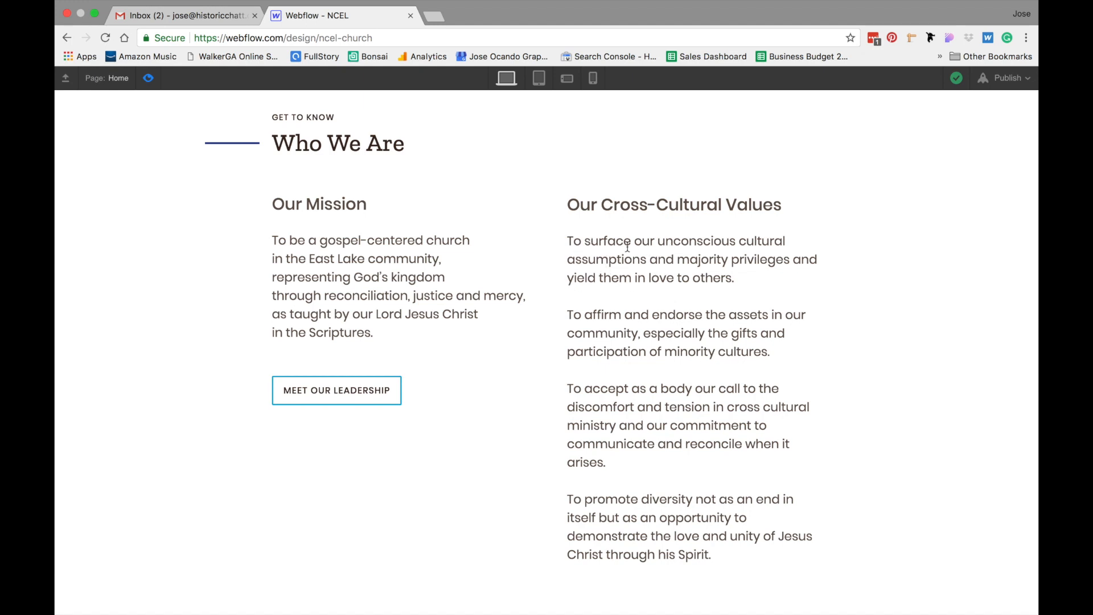
{"action": "left_click", "coordinate": [150, 79]}
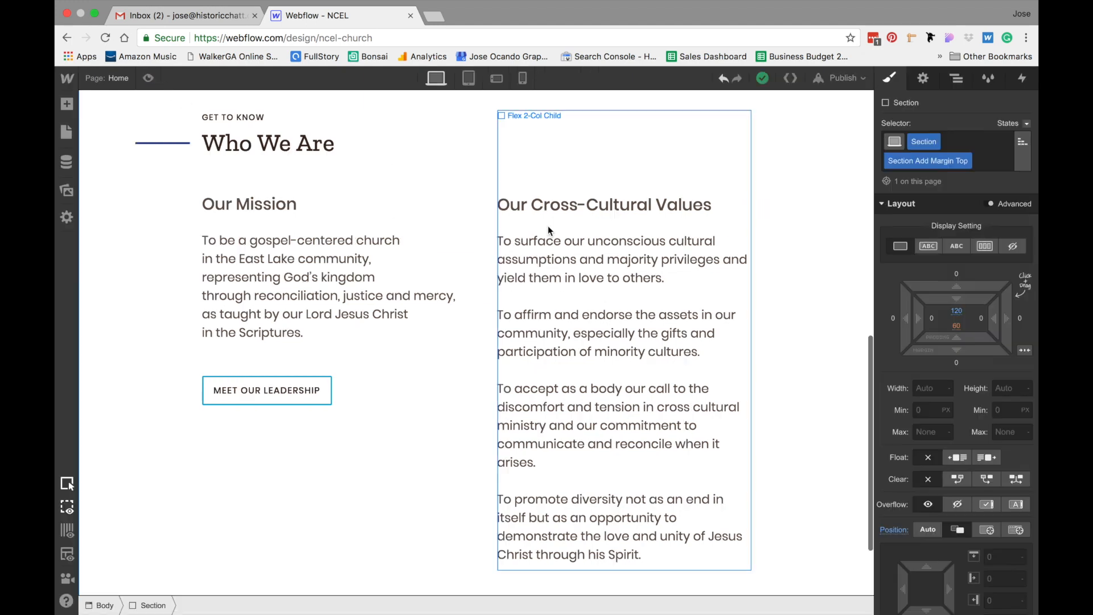
Set the values paragraphs' line height to 1.75 em
{"action": "left_click", "coordinate": [562, 246]}
{"action": "scroll", "coordinate": [981, 441], "scroll_direction": "down", "scroll_amount": 4}
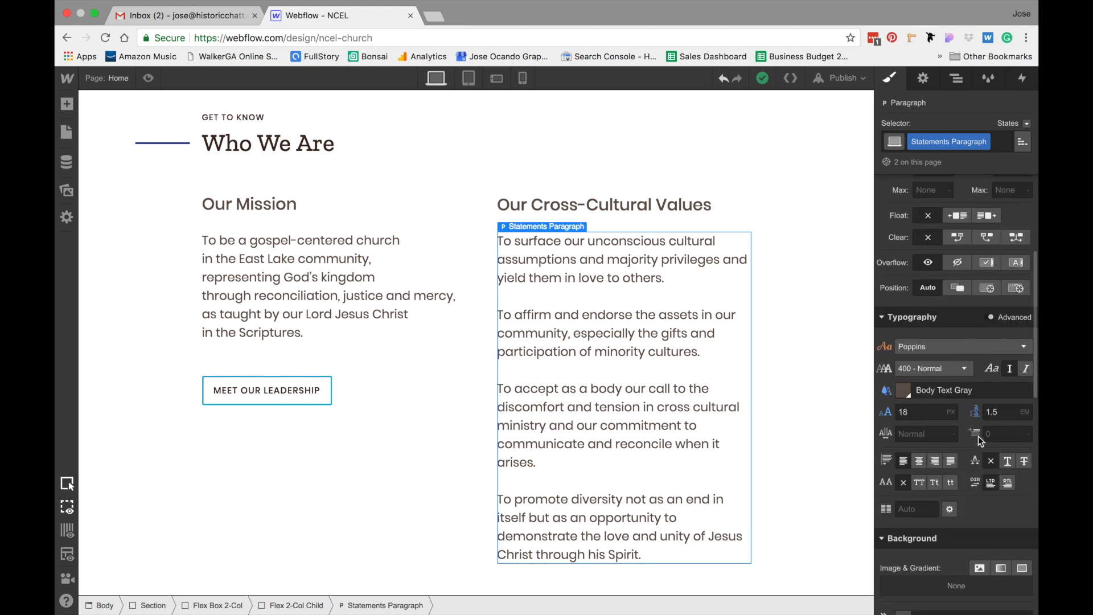
{"action": "left_click", "coordinate": [992, 412]}
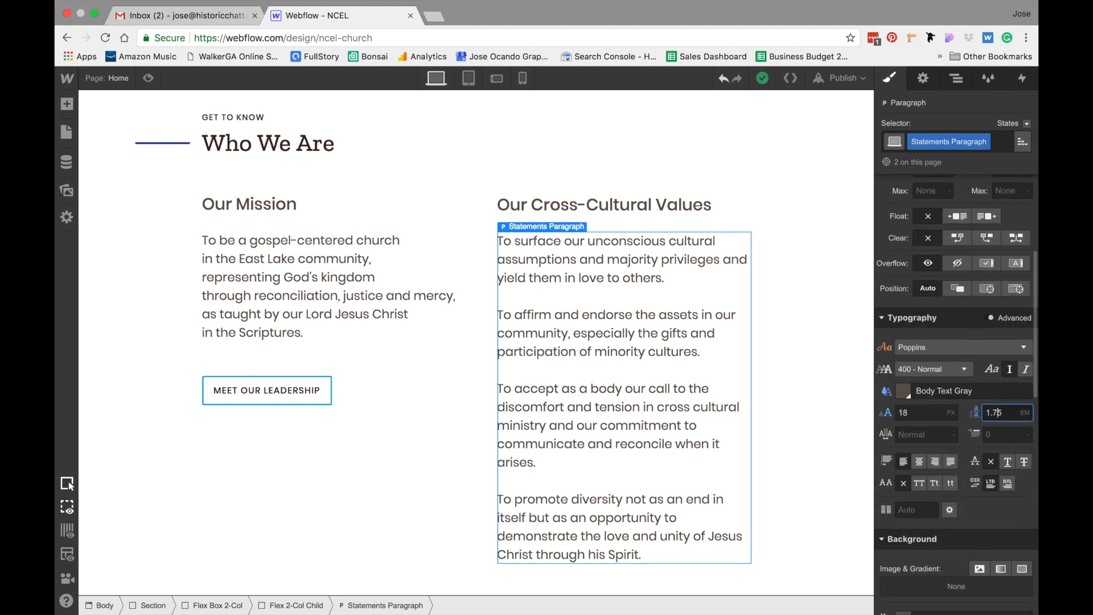
{"action": "type", "text": "7"}
{"action": "key", "text": "Return"}
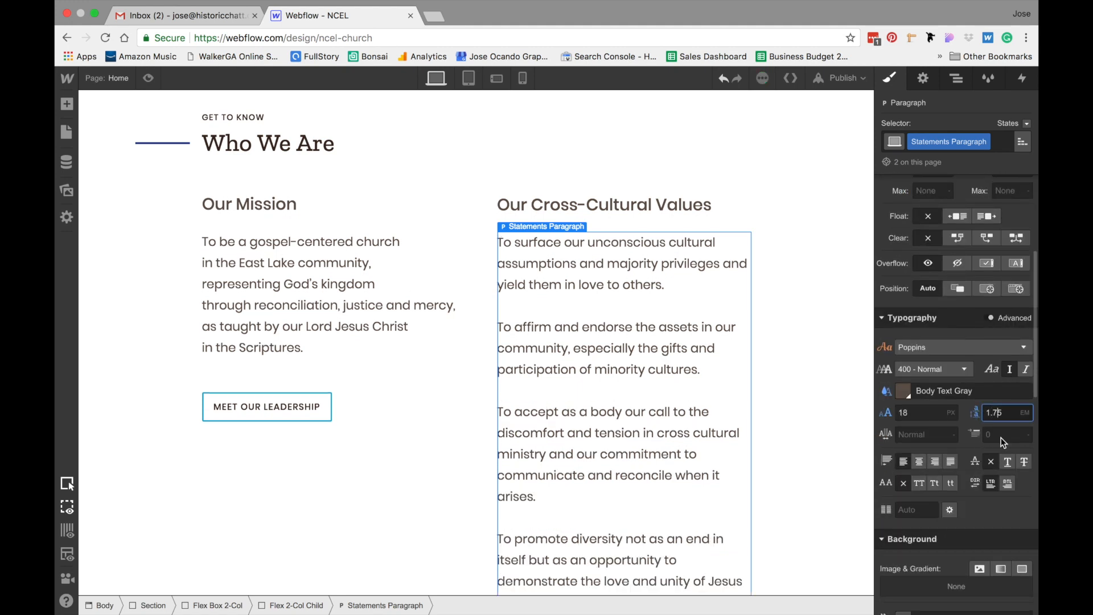
{"action": "left_click", "coordinate": [849, 311]}
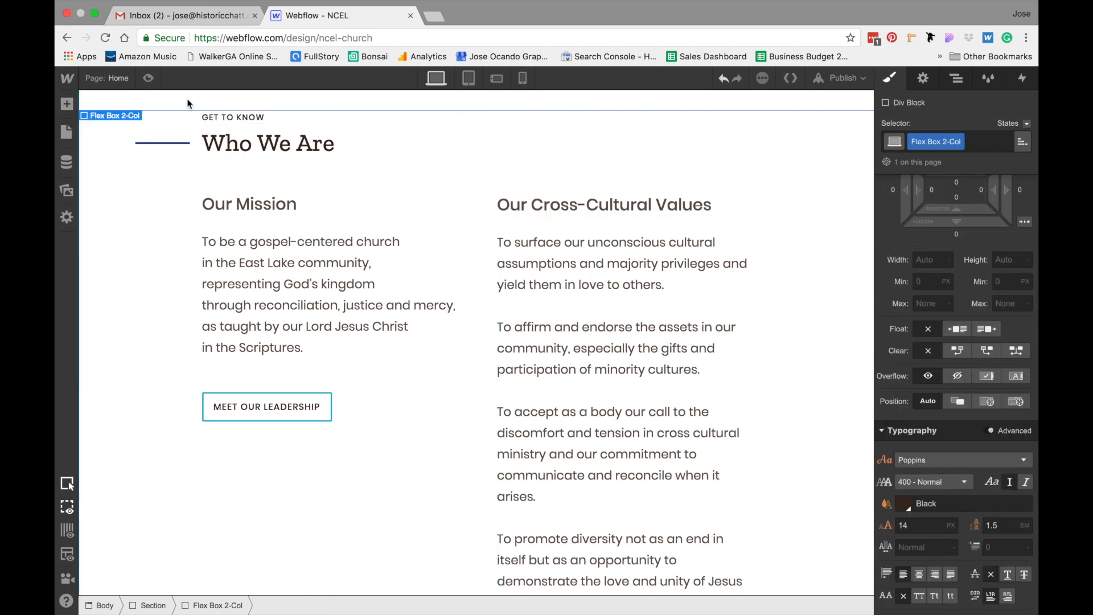
Preview the page to check the paragraph spacing in the Who We Are section
{"action": "left_click", "coordinate": [148, 78]}
{"action": "scroll", "coordinate": [862, 313], "scroll_direction": "down", "scroll_amount": 1}
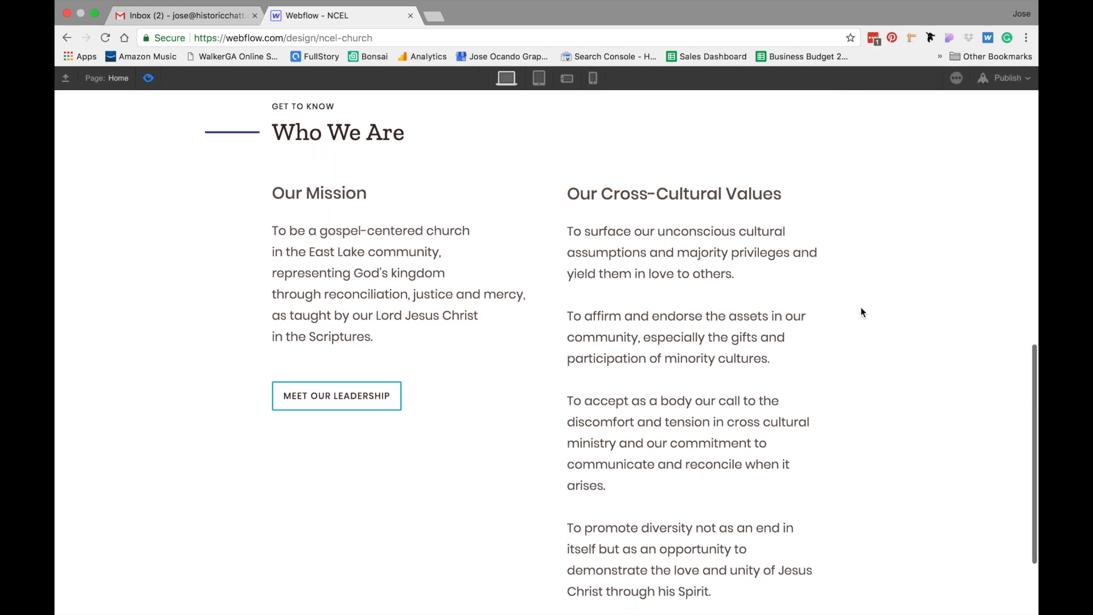
{"action": "scroll", "coordinate": [910, 316], "scroll_direction": "up", "scroll_amount": 10}
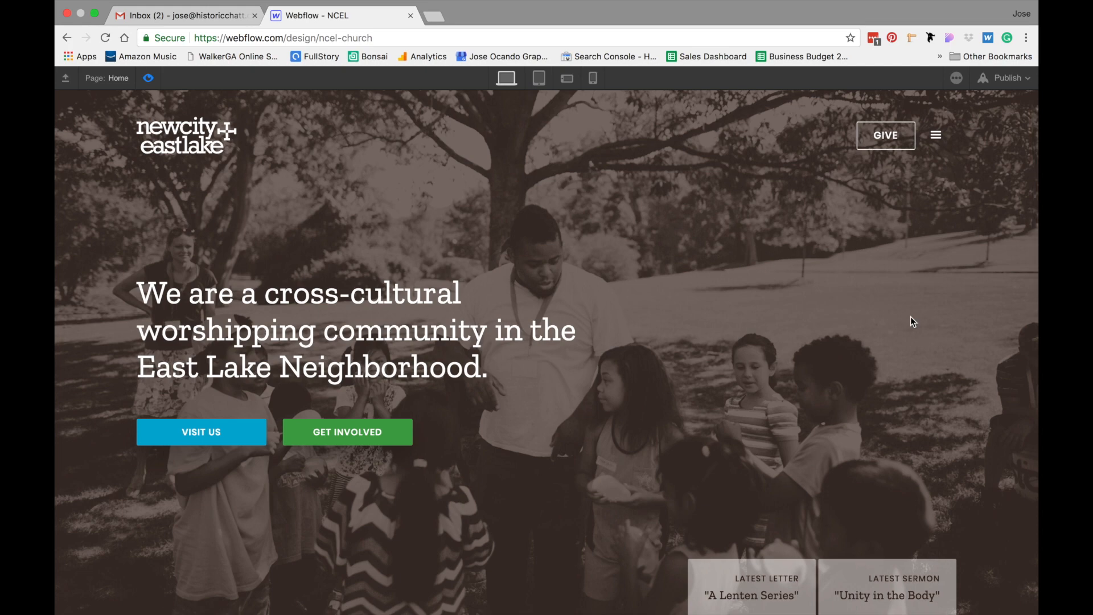
{"action": "scroll", "coordinate": [910, 319], "scroll_direction": "down", "scroll_amount": 10}
{"action": "scroll", "coordinate": [911, 319], "scroll_direction": "down", "scroll_amount": 2}
{"action": "scroll", "coordinate": [911, 319], "scroll_direction": "up", "scroll_amount": 2}
{"action": "scroll", "coordinate": [911, 318], "scroll_direction": "down", "scroll_amount": 3}
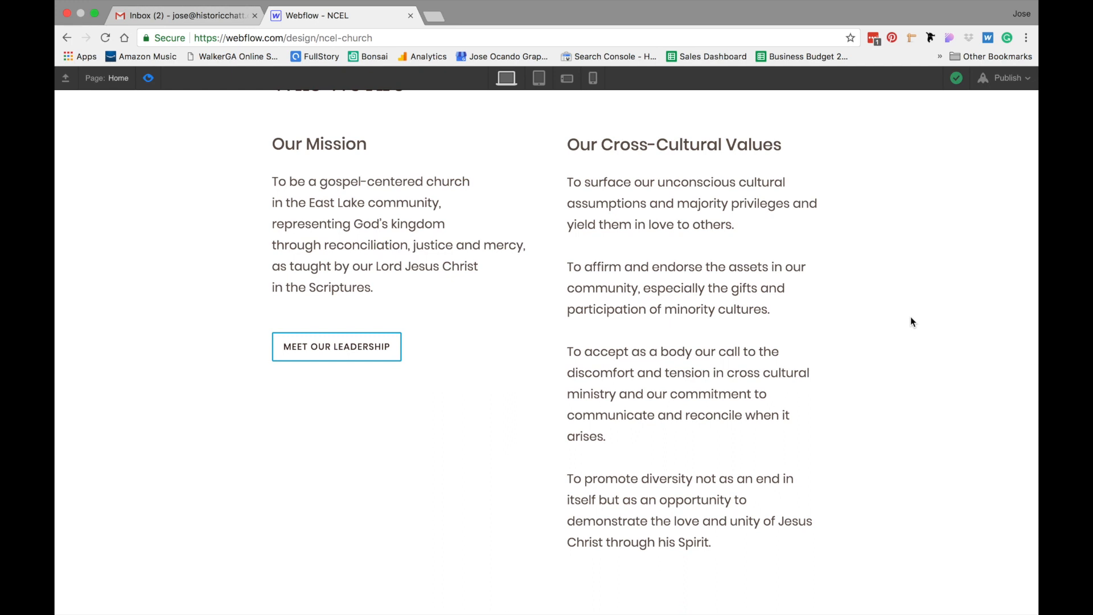
{"action": "scroll", "coordinate": [910, 319], "scroll_direction": "up", "scroll_amount": 1}
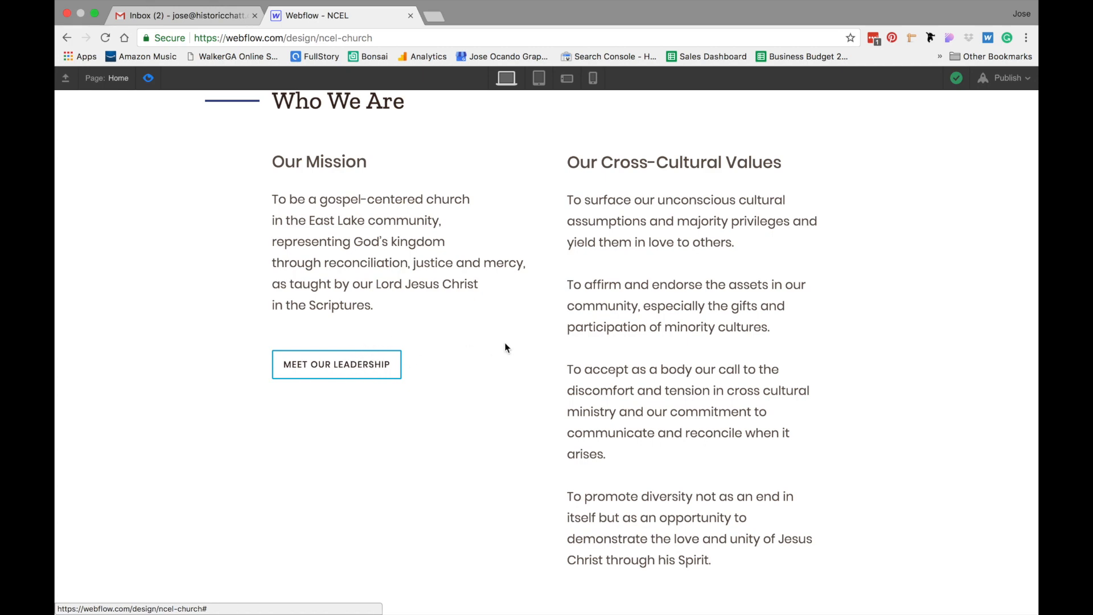
{"action": "scroll", "coordinate": [506, 345], "scroll_direction": "down", "scroll_amount": 3}
{"action": "scroll", "coordinate": [505, 345], "scroll_direction": "up", "scroll_amount": 3}
{"action": "left_click", "coordinate": [148, 78]}
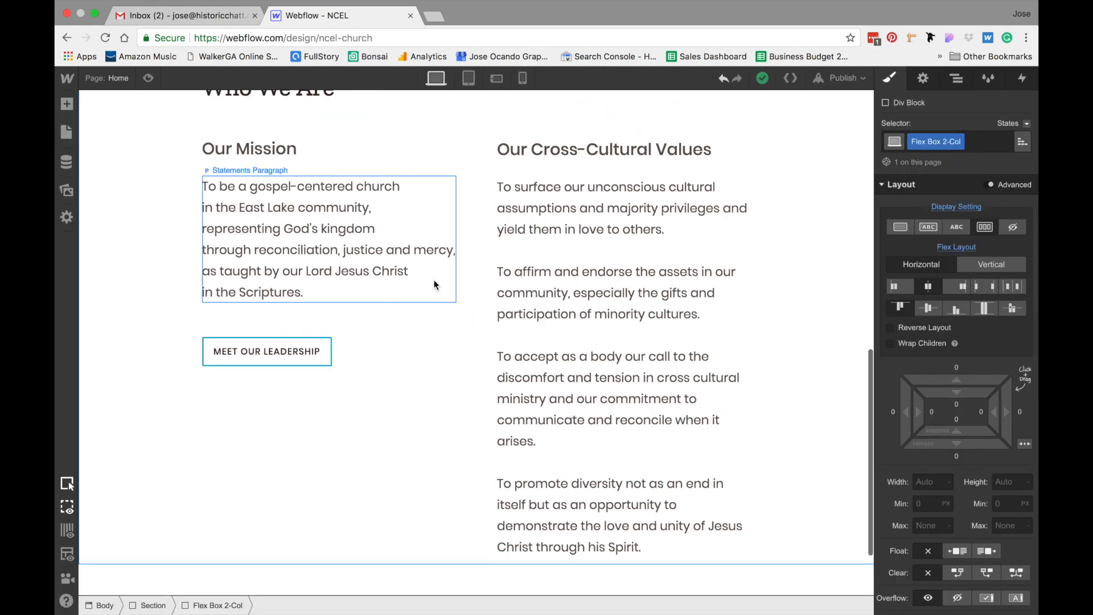
Give the Meet Our Leadership button a blue swatch background in its Hover state
{"action": "left_click", "coordinate": [317, 347]}
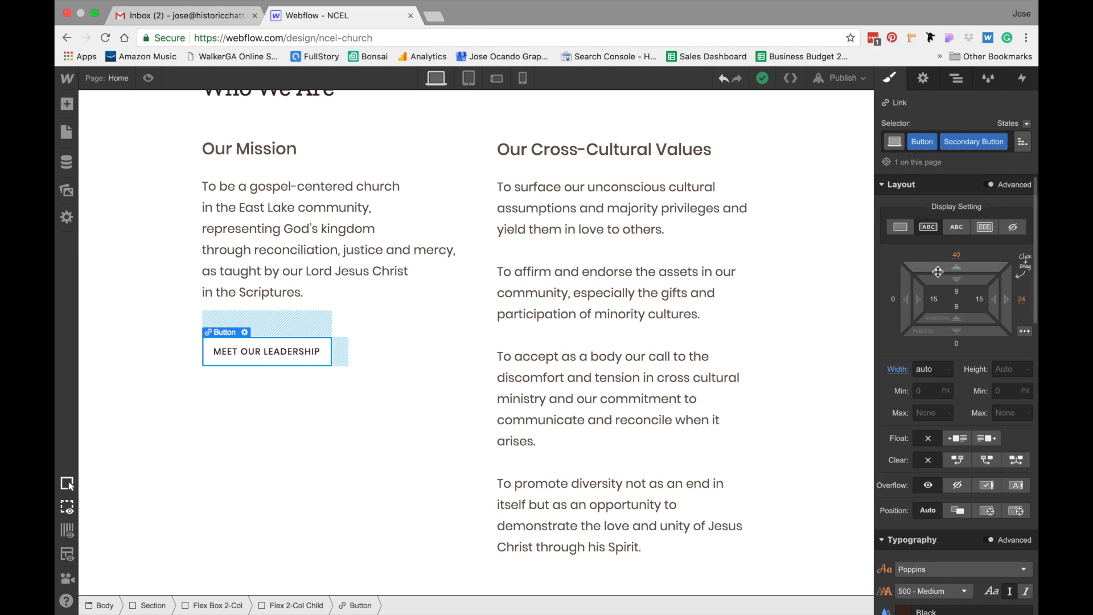
{"action": "left_click", "coordinate": [1026, 122]}
{"action": "left_click", "coordinate": [1009, 152]}
{"action": "scroll", "coordinate": [962, 419], "scroll_direction": "down", "scroll_amount": 10}
{"action": "scroll", "coordinate": [962, 419], "scroll_direction": "down", "scroll_amount": 5}
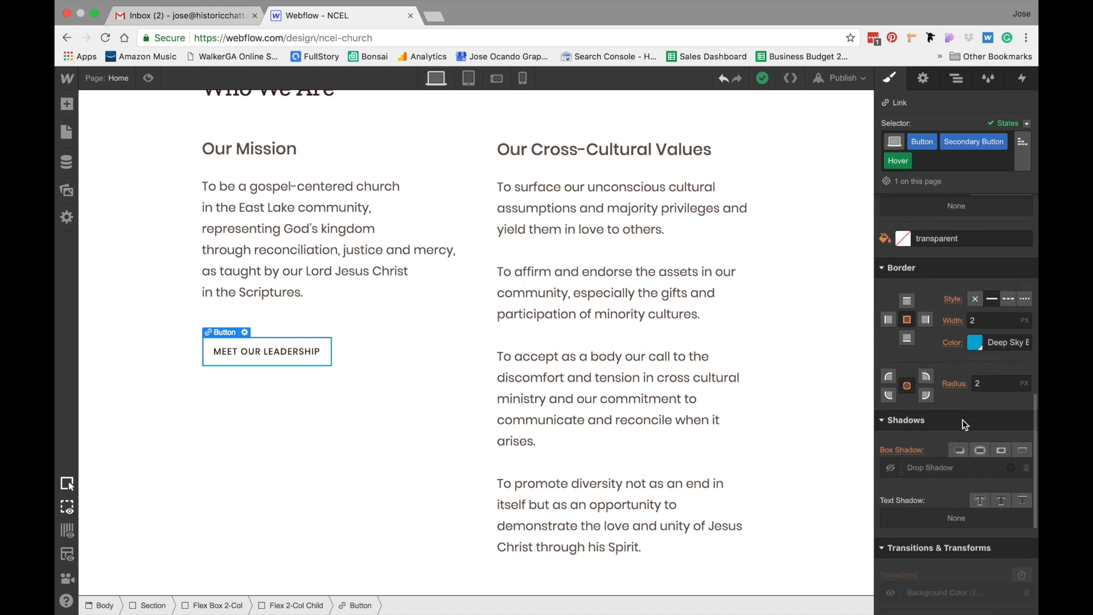
{"action": "scroll", "coordinate": [962, 419], "scroll_direction": "down", "scroll_amount": 3}
{"action": "scroll", "coordinate": [962, 419], "scroll_direction": "up", "scroll_amount": 7}
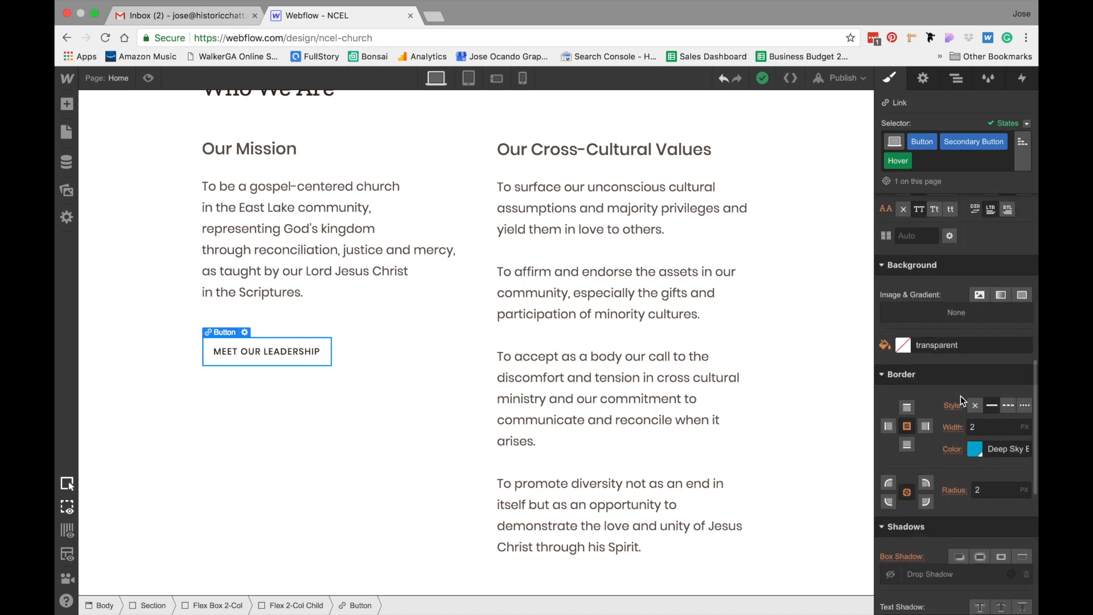
{"action": "left_click", "coordinate": [903, 345]}
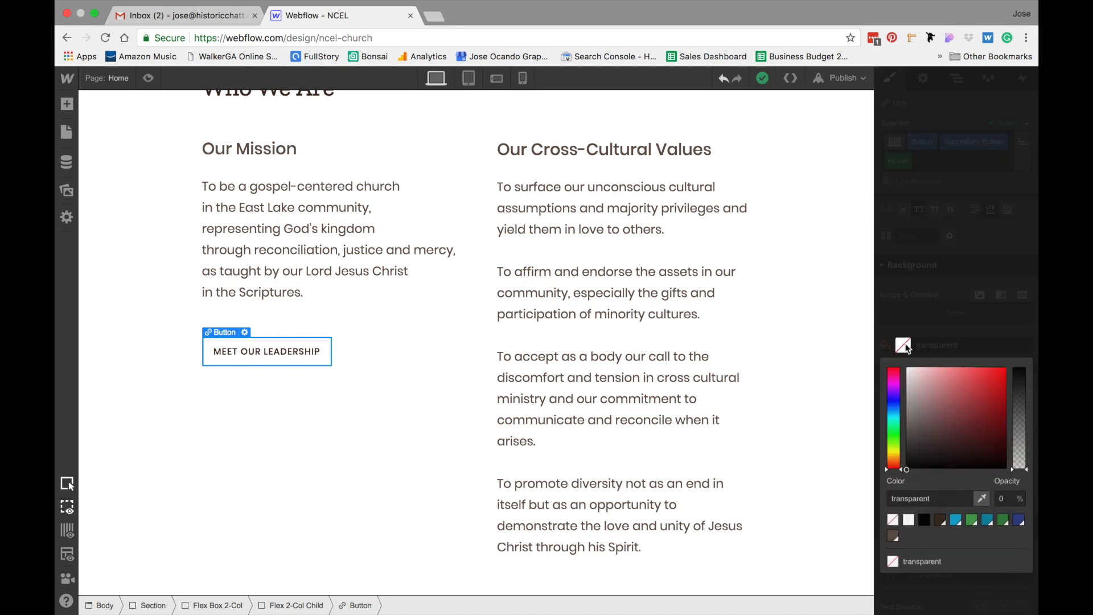
{"action": "left_click", "coordinate": [958, 520]}
{"action": "left_click", "coordinate": [980, 347]}
Enable the button's drop shadow in the Hover state
{"action": "scroll", "coordinate": [969, 333], "scroll_direction": "down", "scroll_amount": 5}
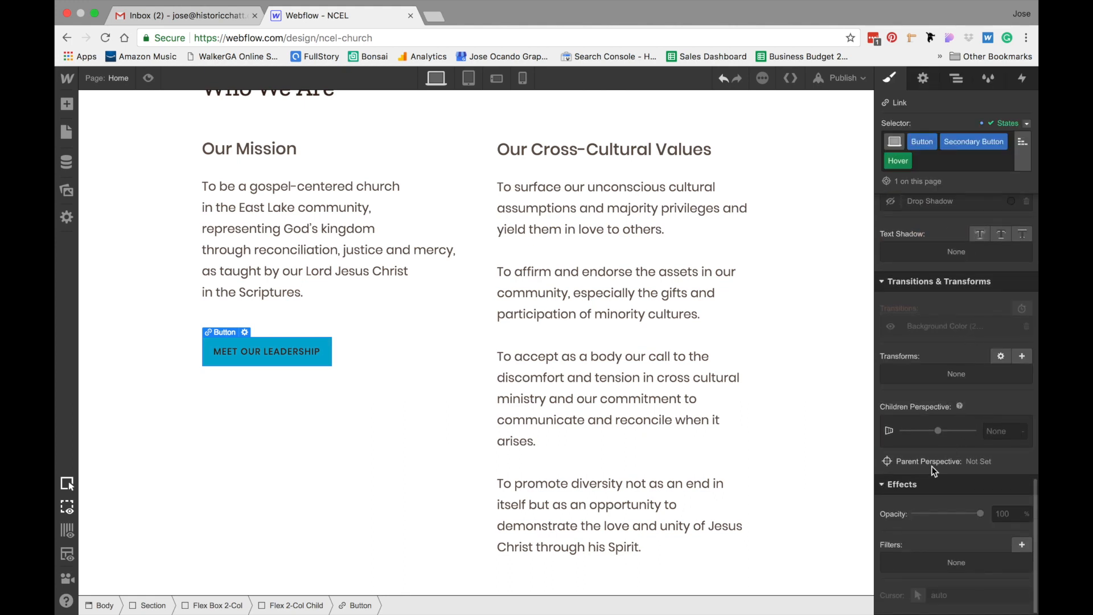
{"action": "scroll", "coordinate": [930, 392], "scroll_direction": "up", "scroll_amount": 3}
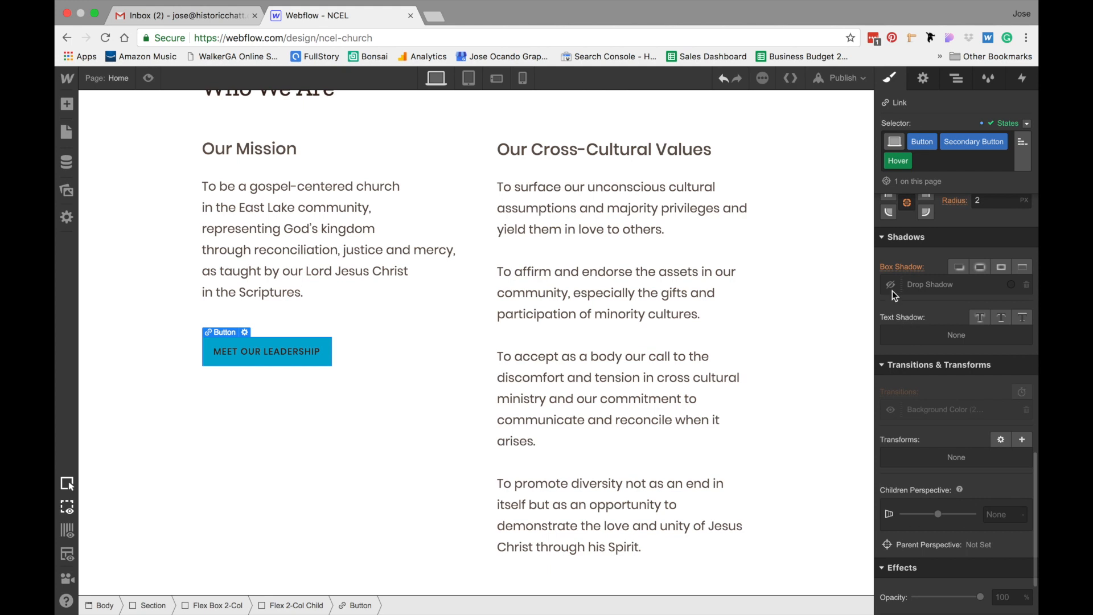
{"action": "left_click", "coordinate": [892, 287]}
{"action": "scroll", "coordinate": [954, 262], "scroll_direction": "up", "scroll_amount": 6}
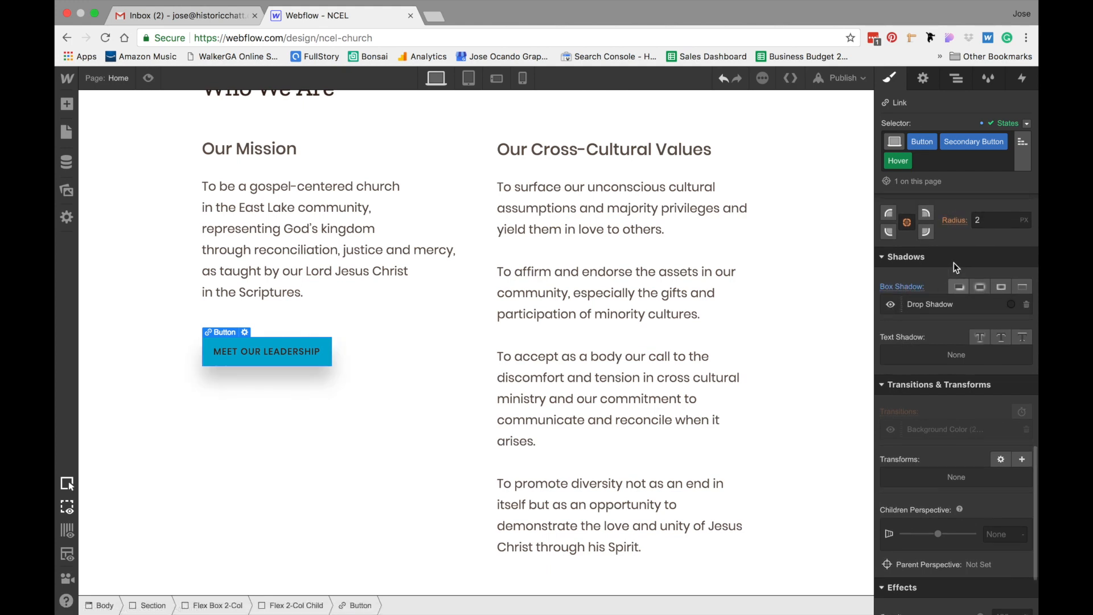
Try adding a 200 ms ease Box Shadow transition to the button's default state, then delete it
{"action": "scroll", "coordinate": [955, 262], "scroll_direction": "up", "scroll_amount": 5}
{"action": "left_click", "coordinate": [1027, 123]}
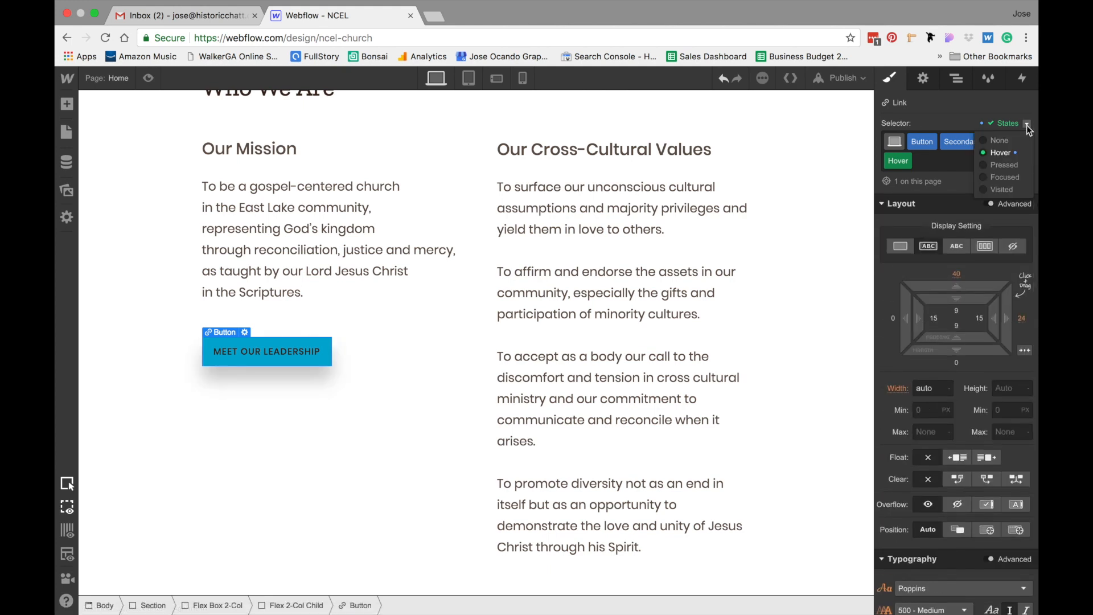
{"action": "left_click", "coordinate": [1003, 142]}
{"action": "scroll", "coordinate": [961, 357], "scroll_direction": "down", "scroll_amount": 10}
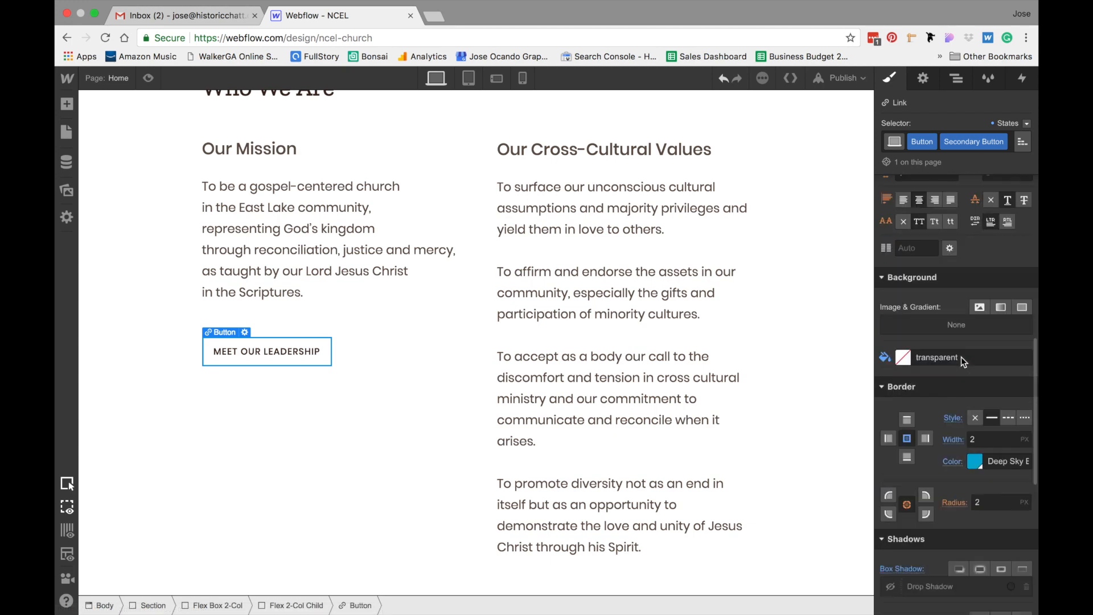
{"action": "scroll", "coordinate": [961, 357], "scroll_direction": "down", "scroll_amount": 3}
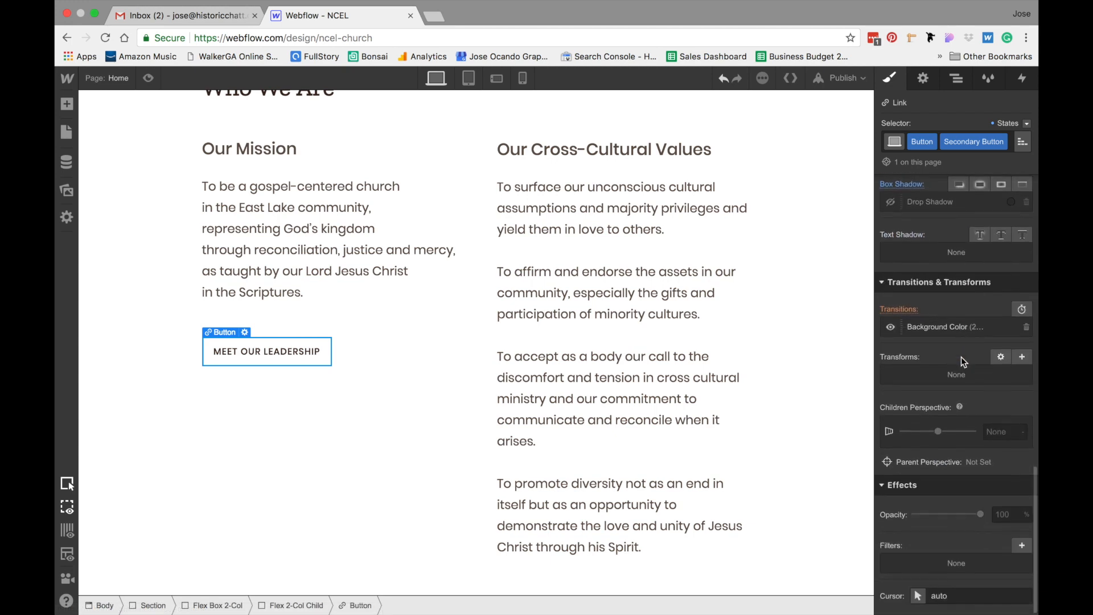
{"action": "left_click", "coordinate": [1020, 309]}
{"action": "left_click", "coordinate": [937, 266]}
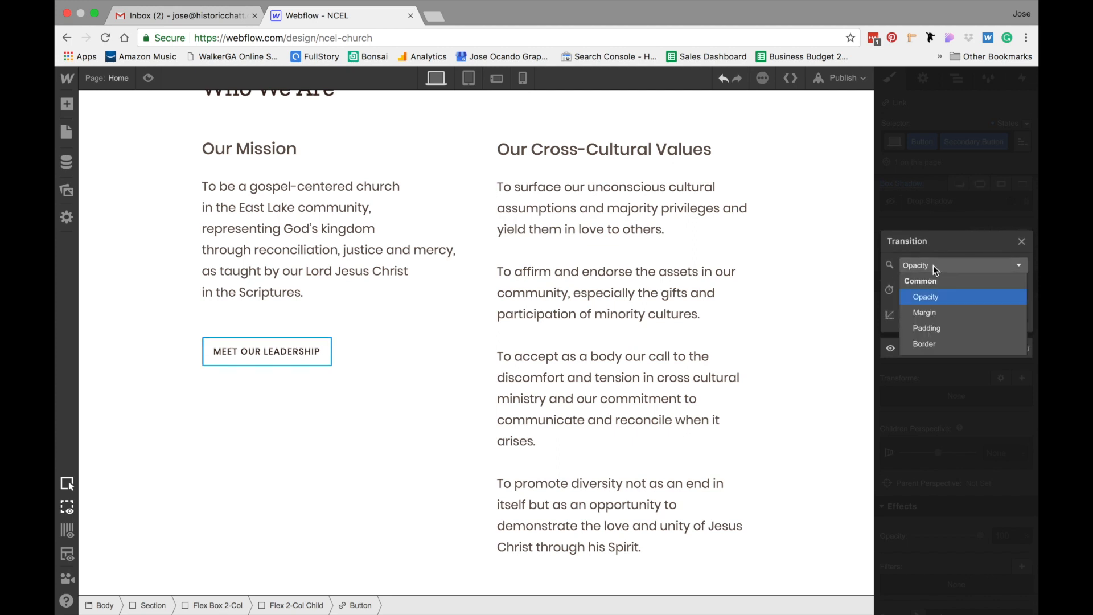
{"action": "scroll", "coordinate": [953, 322], "scroll_direction": "down", "scroll_amount": 1}
{"action": "scroll", "coordinate": [952, 321], "scroll_direction": "down", "scroll_amount": 5}
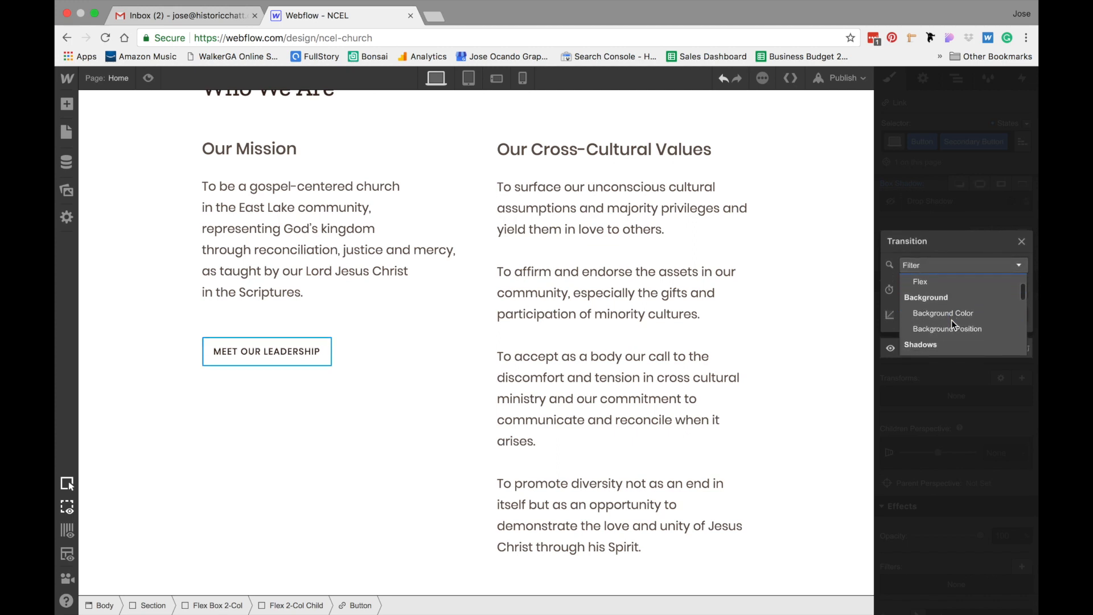
{"action": "left_click", "coordinate": [952, 327]}
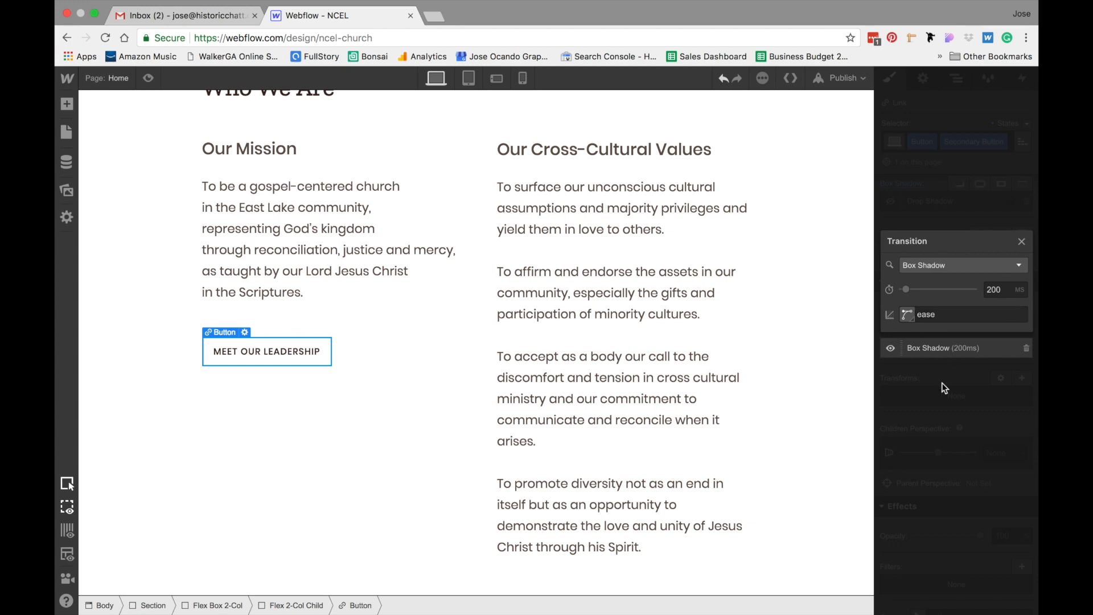
{"action": "left_click", "coordinate": [936, 402]}
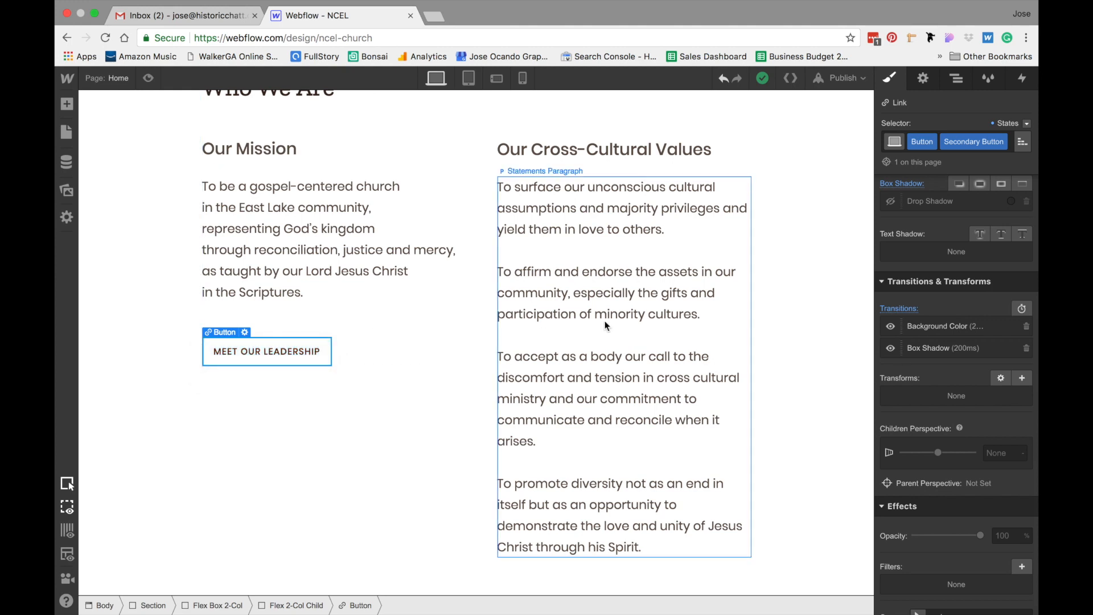
{"action": "left_click", "coordinate": [1027, 348]}
Remove the drop shadow from the Meet Our Leadership button's Hover state
{"action": "left_click", "coordinate": [1026, 124]}
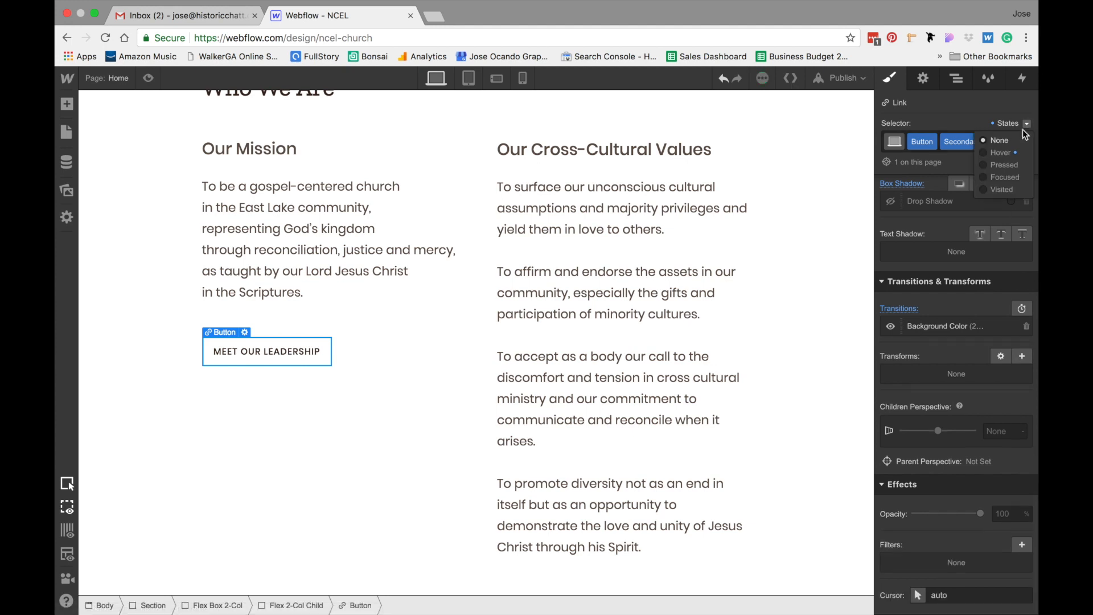
{"action": "left_click", "coordinate": [1002, 153]}
{"action": "scroll", "coordinate": [962, 342], "scroll_direction": "down", "scroll_amount": 1}
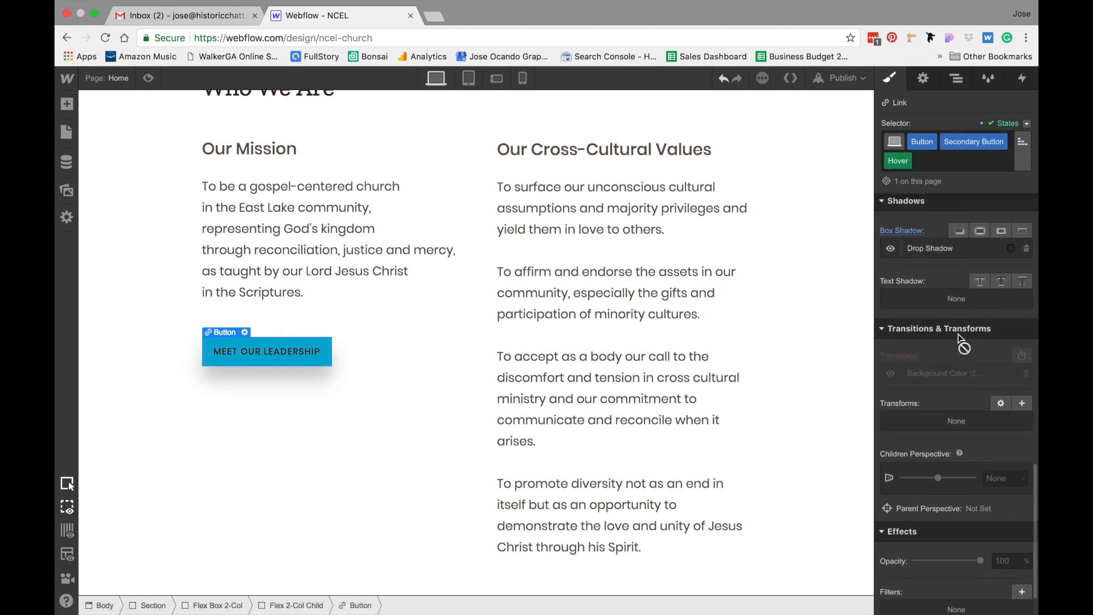
{"action": "scroll", "coordinate": [959, 335], "scroll_direction": "up", "scroll_amount": 3}
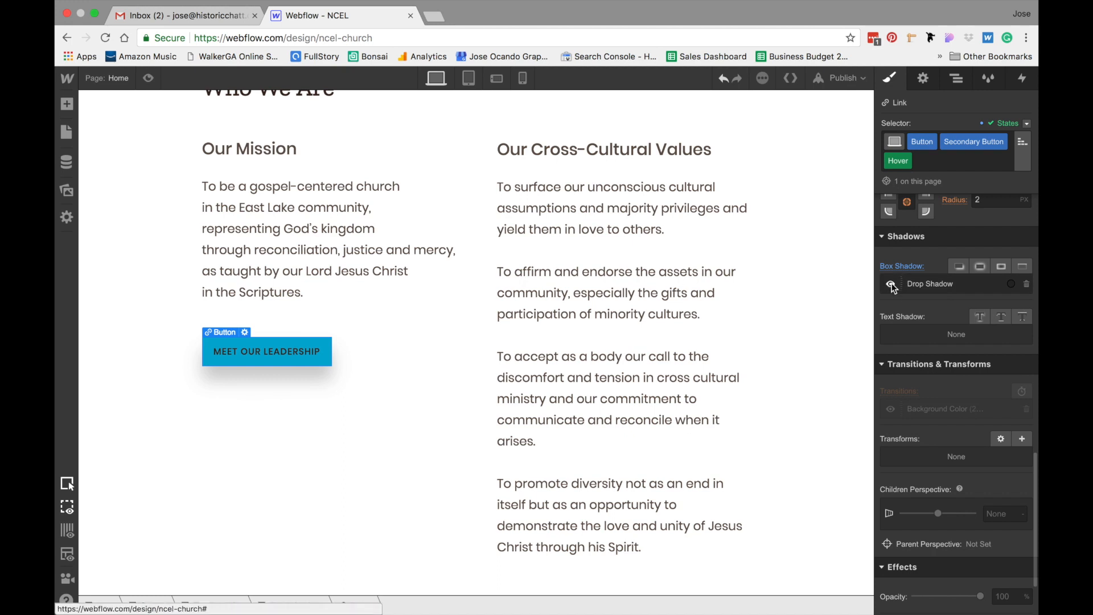
{"action": "left_click", "coordinate": [1027, 285]}
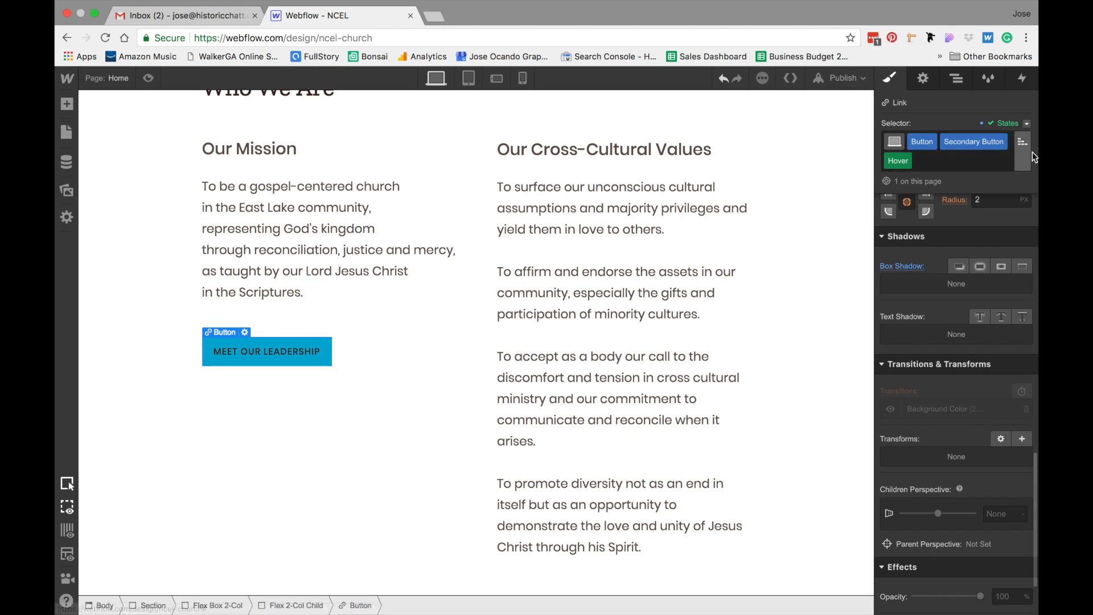
Switch the button back to its default state and delete its disabled drop shadow
{"action": "left_click", "coordinate": [1027, 123]}
{"action": "left_click", "coordinate": [1005, 140]}
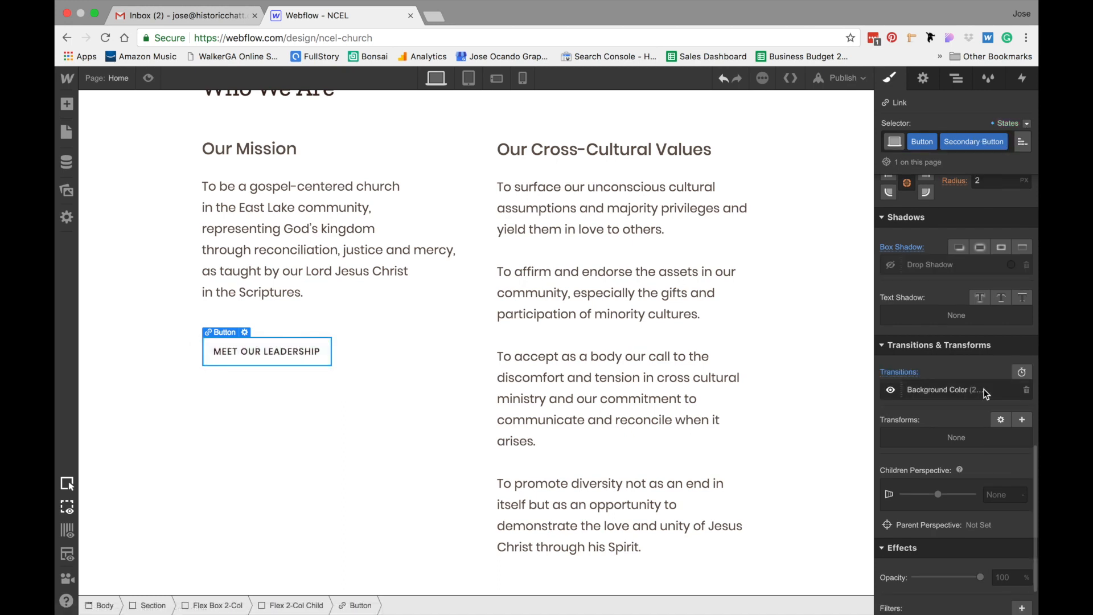
{"action": "scroll", "coordinate": [984, 390], "scroll_direction": "down", "scroll_amount": 3}
{"action": "scroll", "coordinate": [984, 390], "scroll_direction": "up", "scroll_amount": 2}
{"action": "left_click", "coordinate": [1027, 247]}
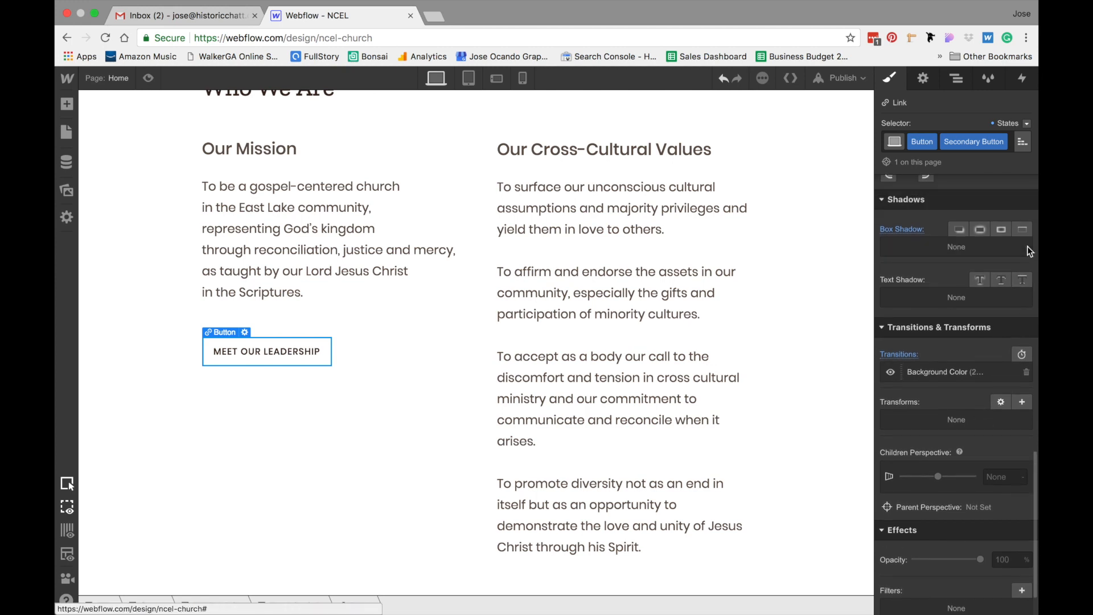
Preview the page to check the Who We Are section and its button
{"action": "left_click", "coordinate": [798, 282]}
{"action": "left_click", "coordinate": [148, 79]}
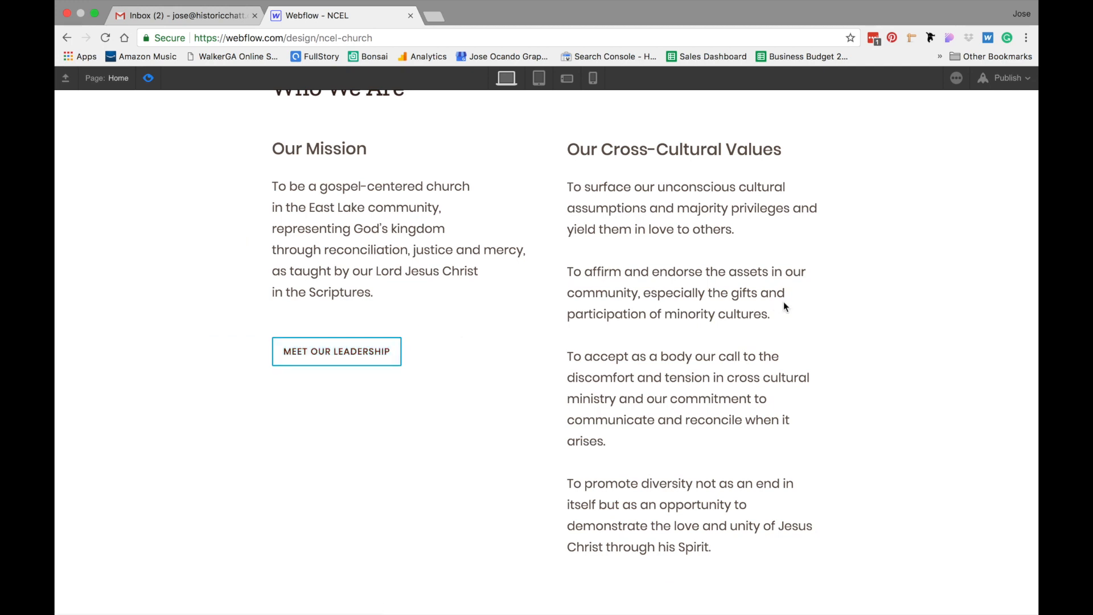
{"action": "scroll", "coordinate": [874, 305], "scroll_direction": "up", "scroll_amount": 2}
{"action": "scroll", "coordinate": [874, 308], "scroll_direction": "up", "scroll_amount": 2}
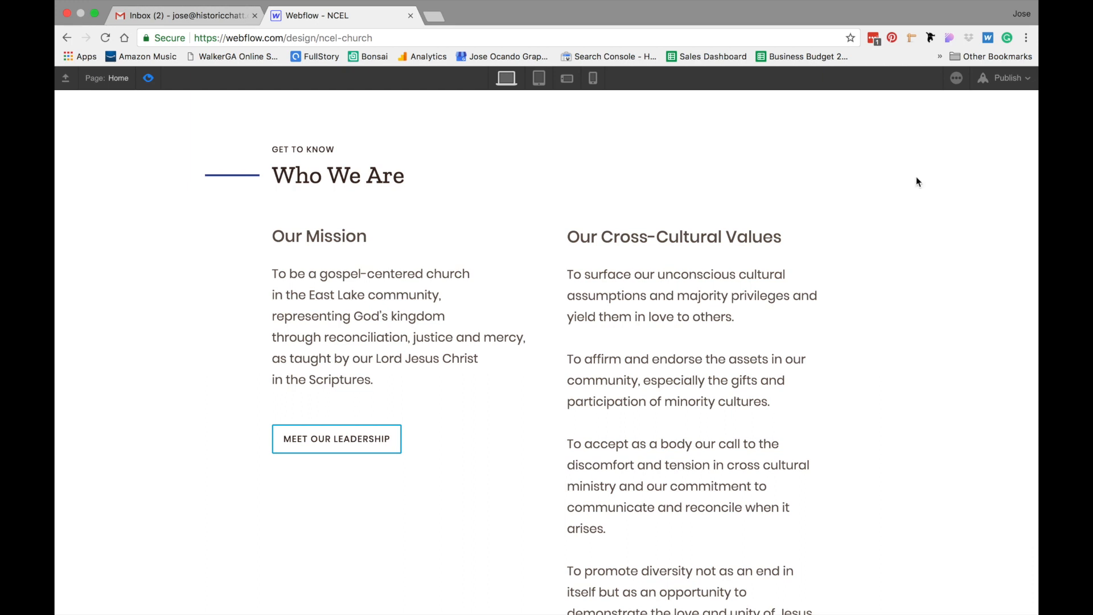
Publish the site to the ncel-church.webflow.io domain
{"action": "left_click", "coordinate": [1000, 84]}
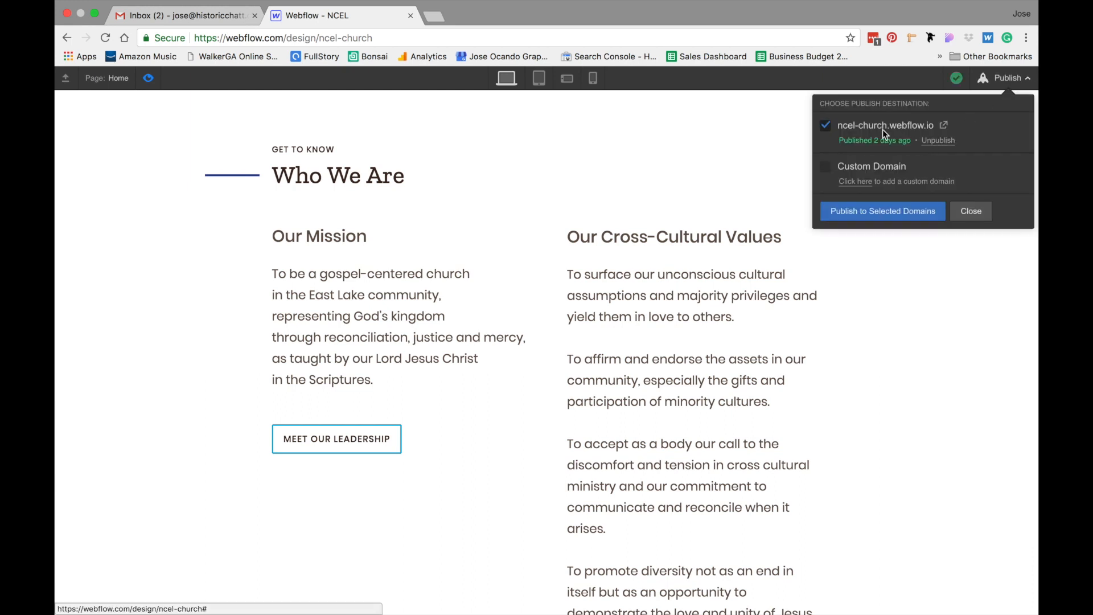
{"action": "left_click", "coordinate": [876, 212]}
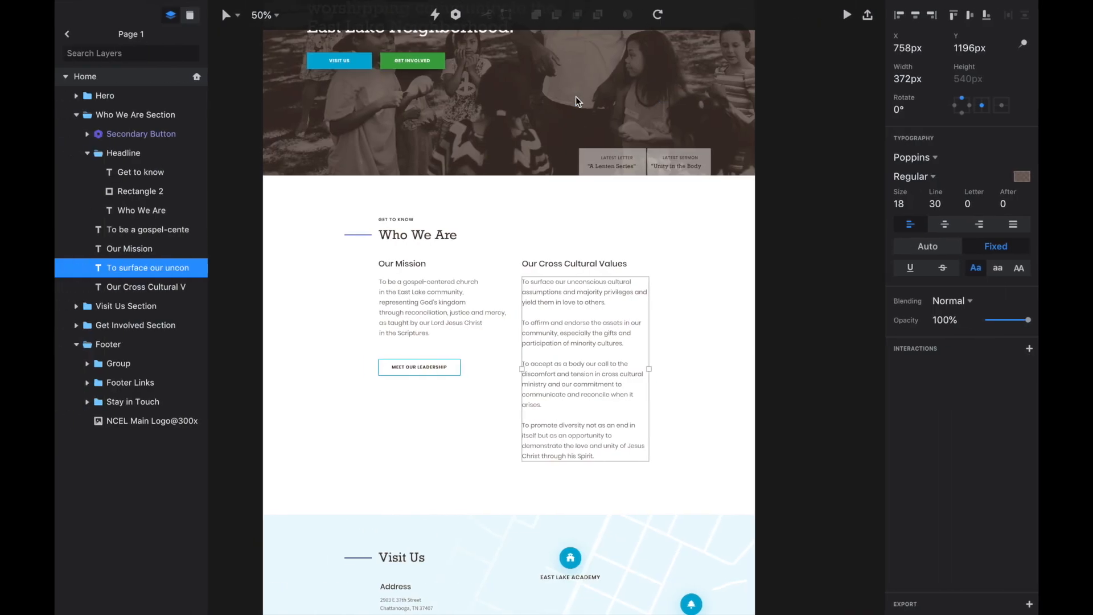
Switch to the Sketch mockup and scroll down to the Visit Us section
{"action": "scroll", "coordinate": [557, 342], "scroll_direction": "down", "scroll_amount": 10}
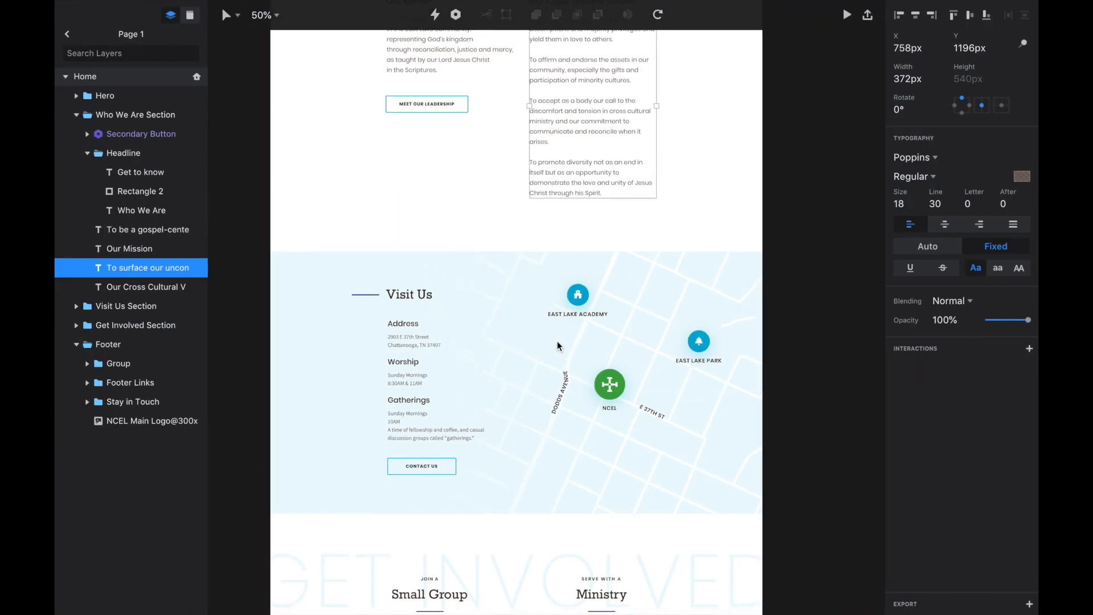
{"action": "scroll", "coordinate": [557, 346], "scroll_direction": "down", "scroll_amount": 1}
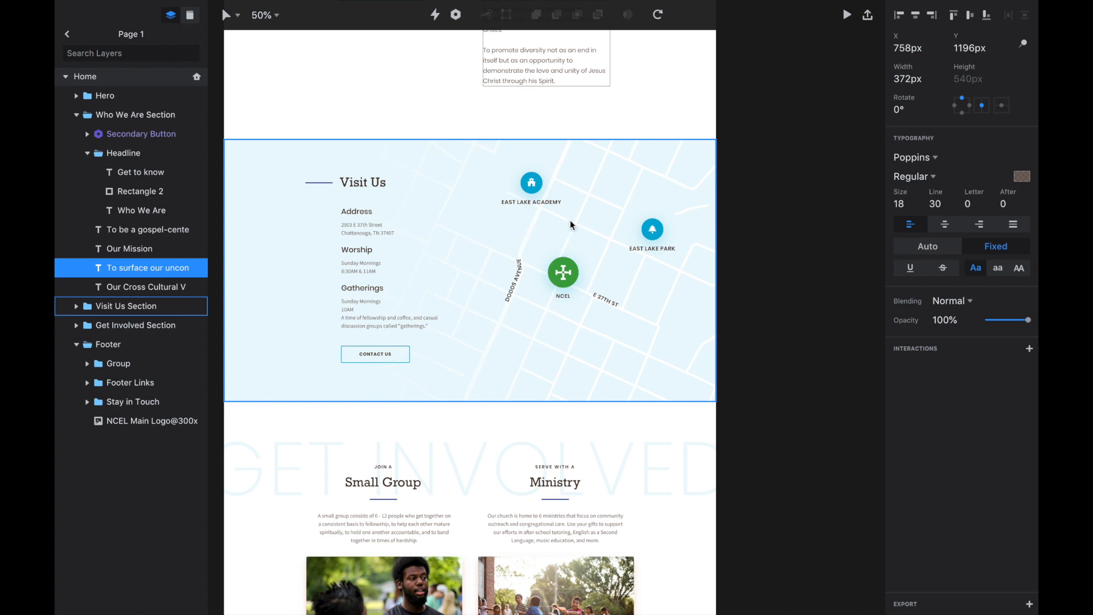